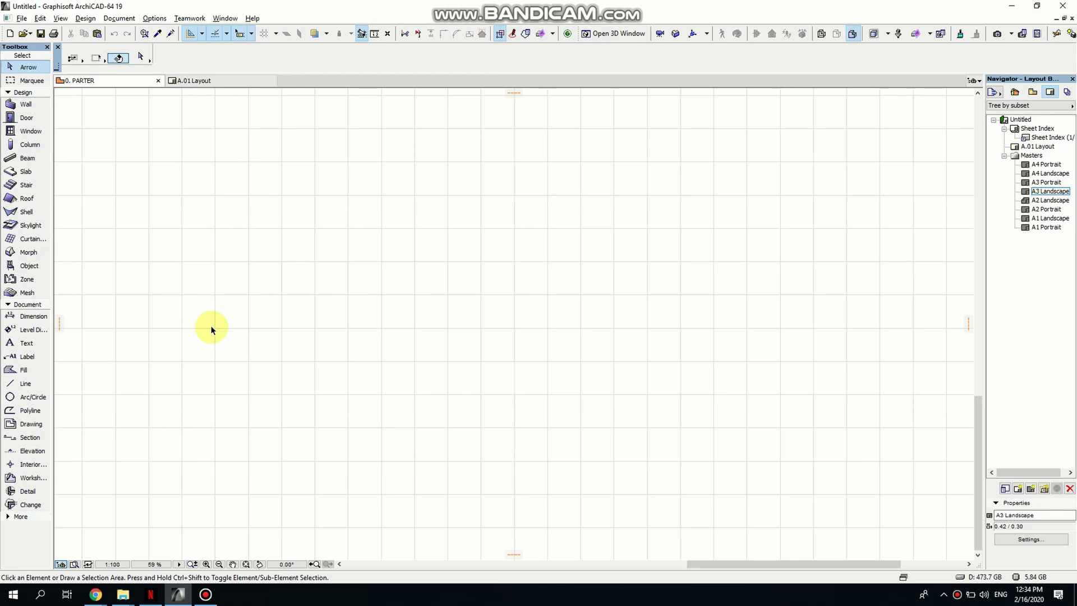
# - Set the project's working units to millimeter with one decimal for both the model and the layout
pyautogui.click(117, 22)
pyautogui.click(271, 111)
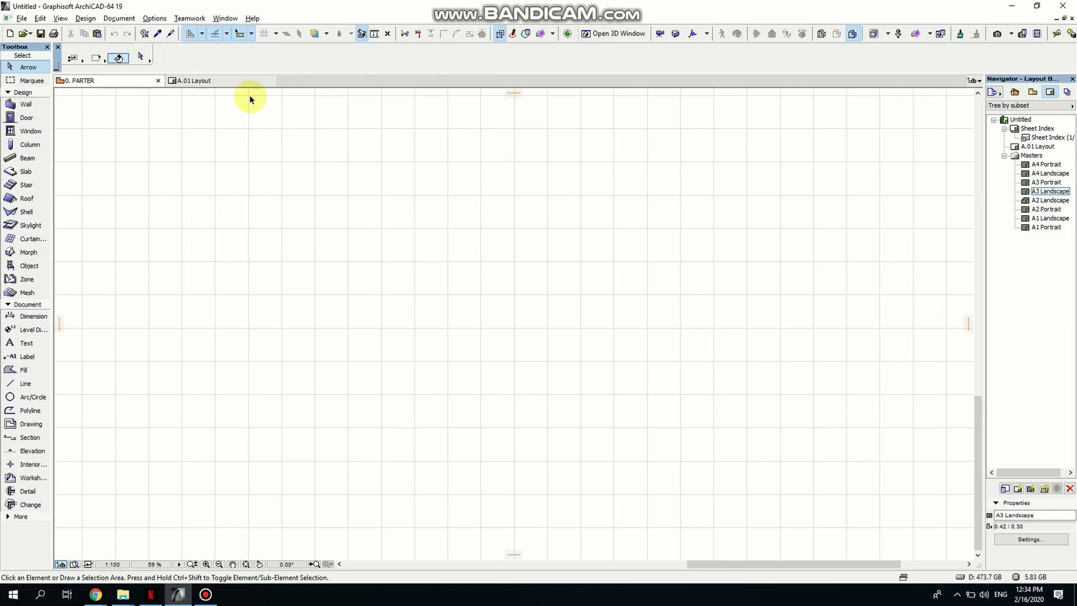
pyautogui.click(154, 19)
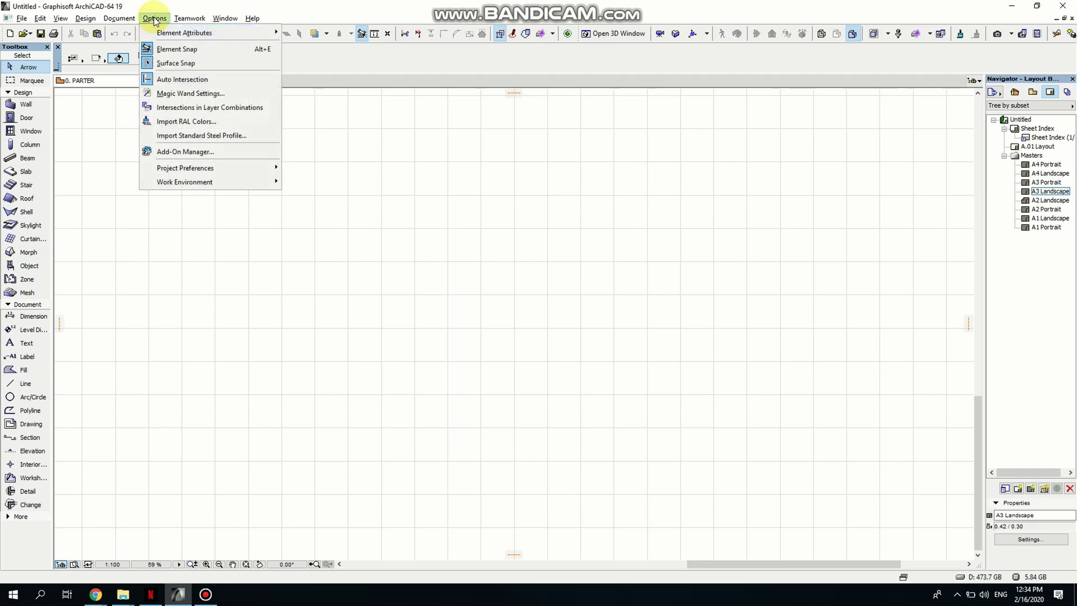
pyautogui.moveTo(176, 33)
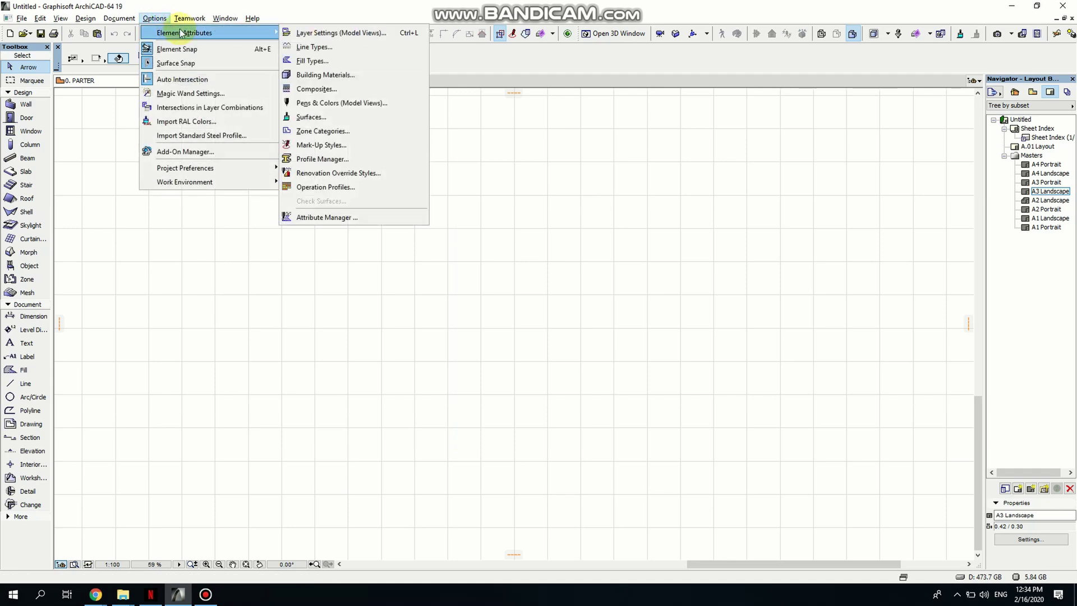
pyautogui.moveTo(233, 169)
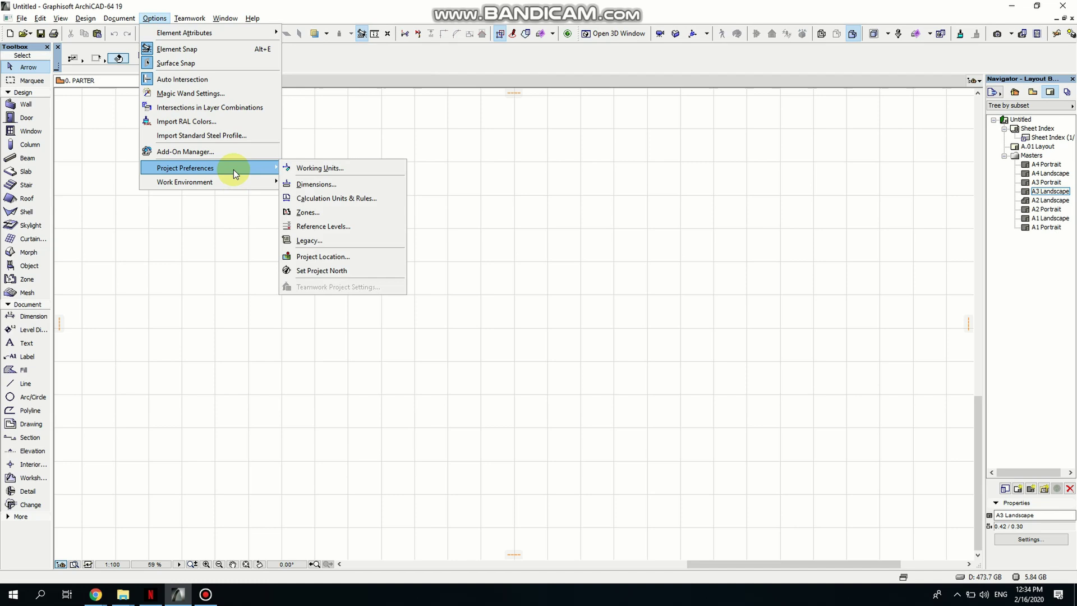
pyautogui.click(326, 169)
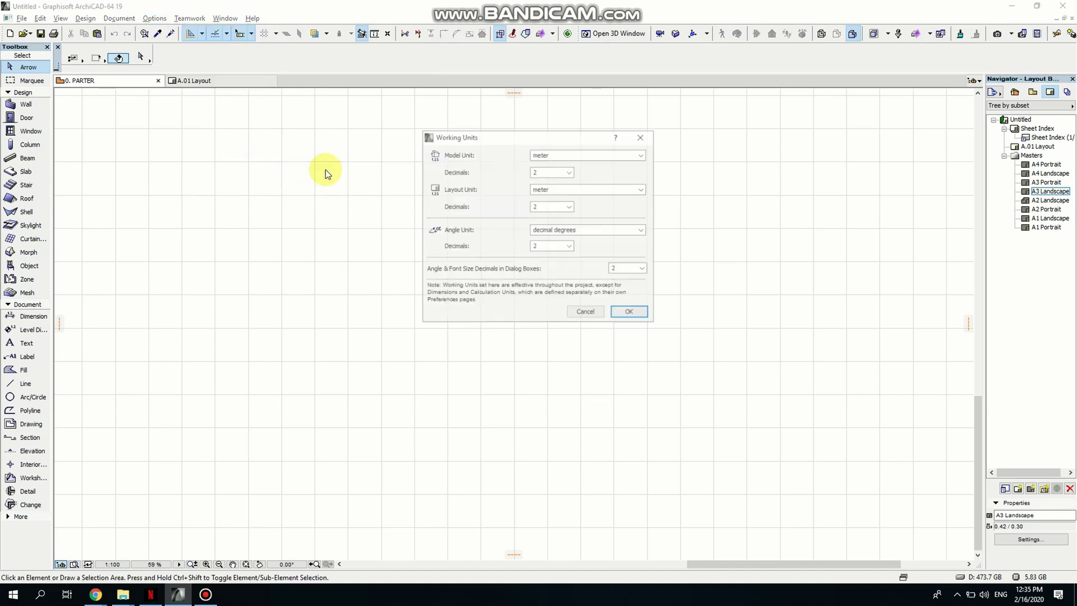
pyautogui.click(548, 154)
pyautogui.click(547, 177)
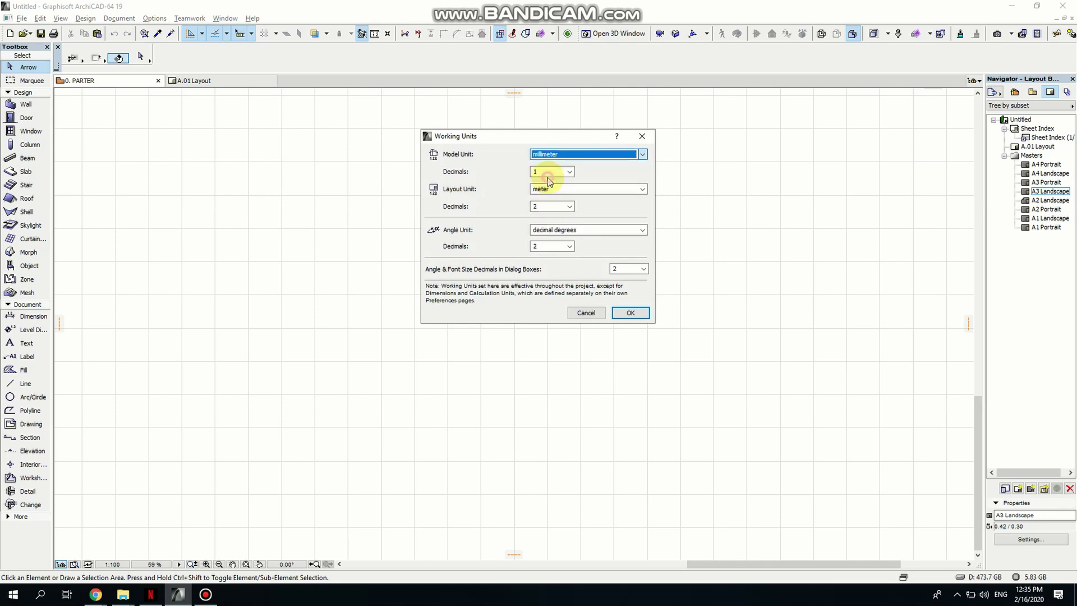
pyautogui.click(571, 171)
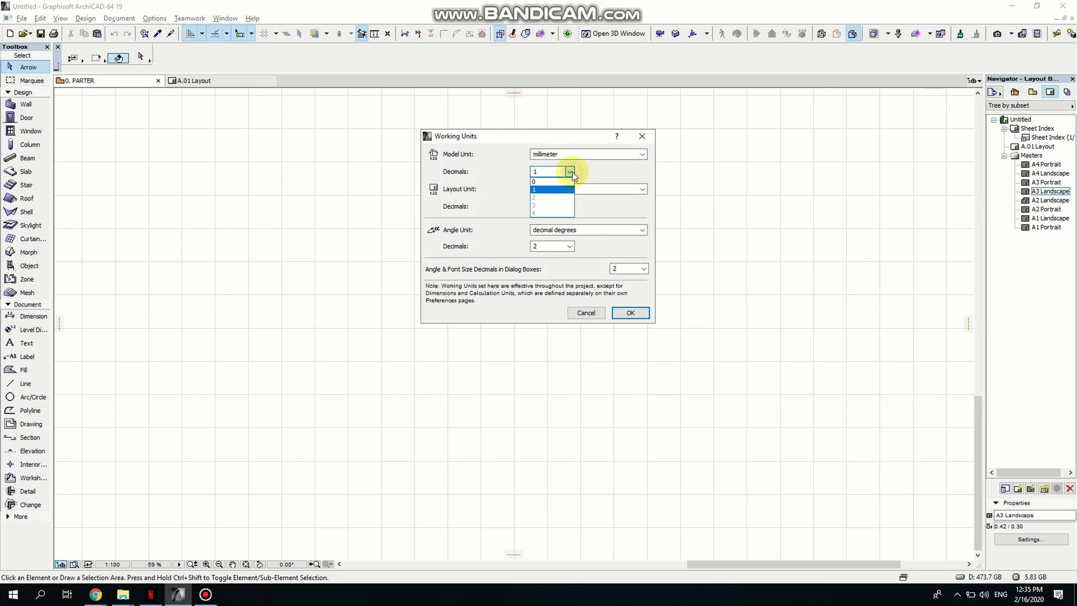
pyautogui.click(560, 189)
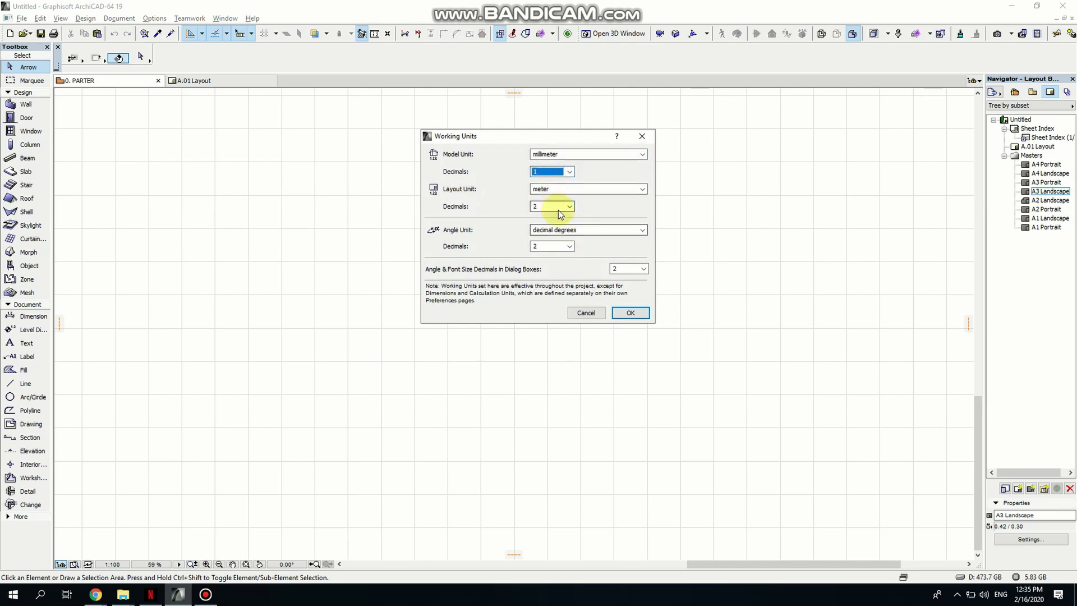
pyautogui.click(589, 189)
pyautogui.click(556, 214)
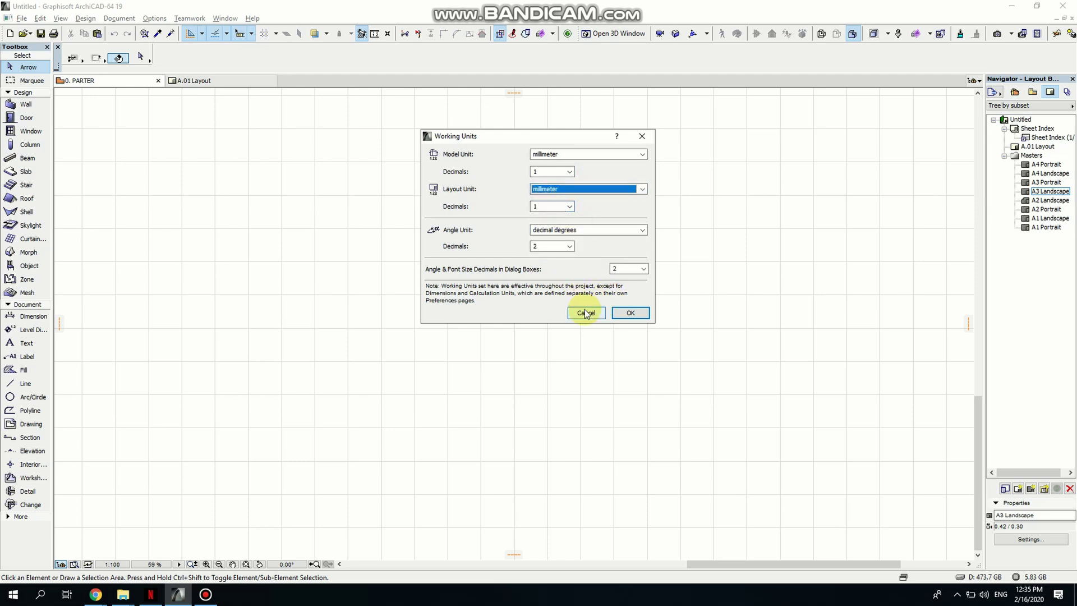
pyautogui.click(627, 313)
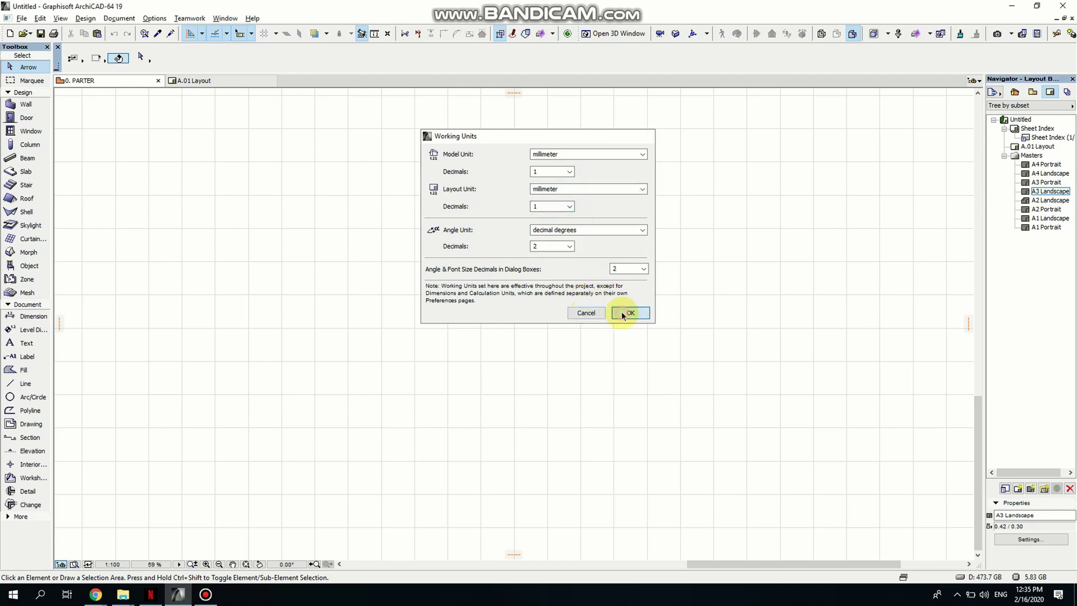
# - Set the unit of linear dimensions to millimeter in the project's dimension preferences
pyautogui.click(154, 18)
pyautogui.moveTo(170, 37)
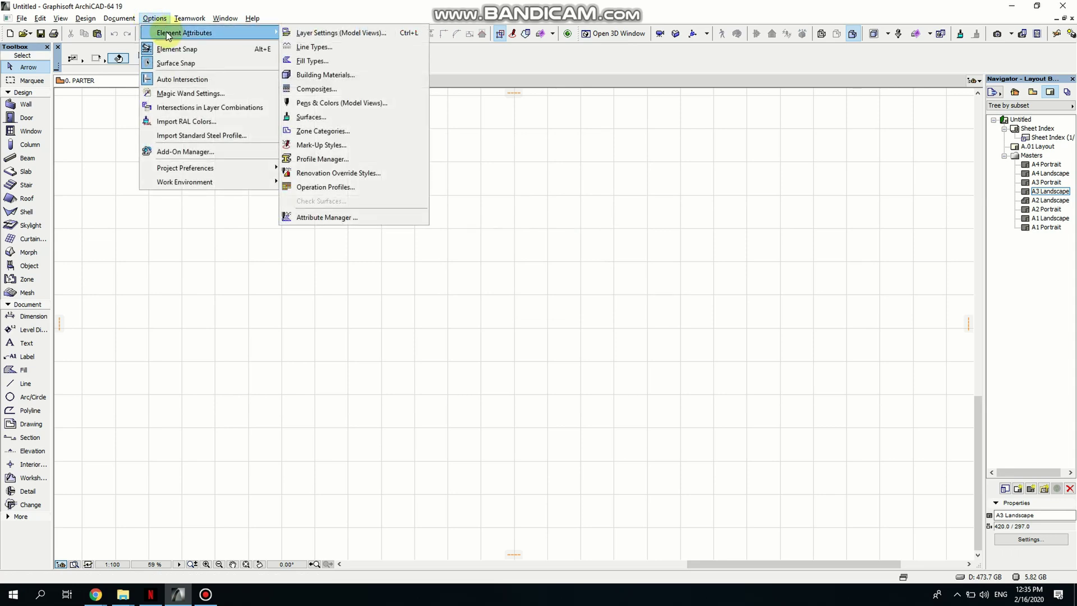
pyautogui.moveTo(227, 169)
pyautogui.click(327, 184)
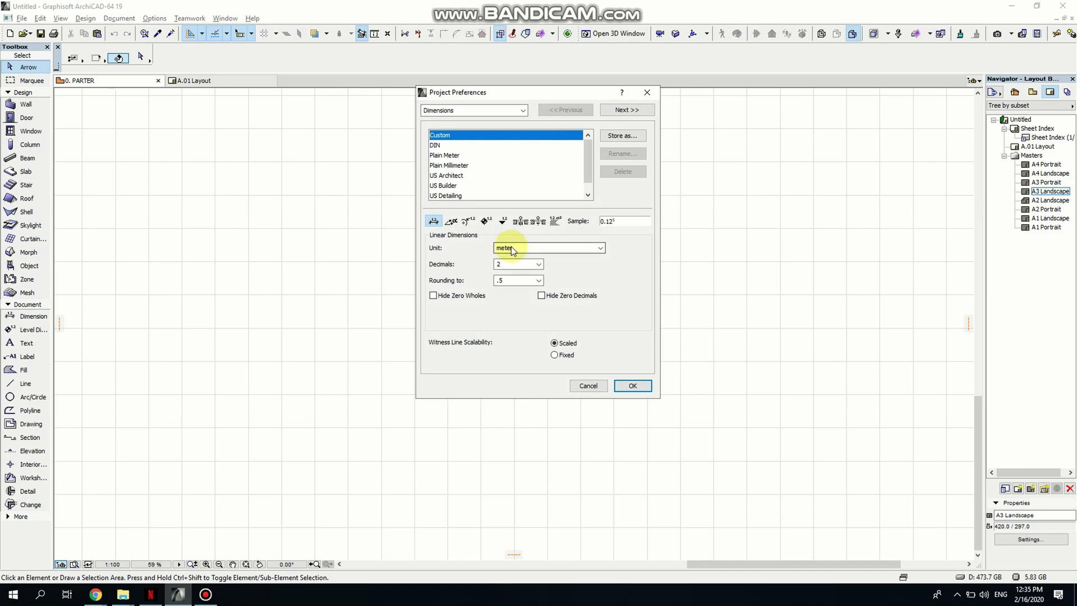
pyautogui.click(489, 247)
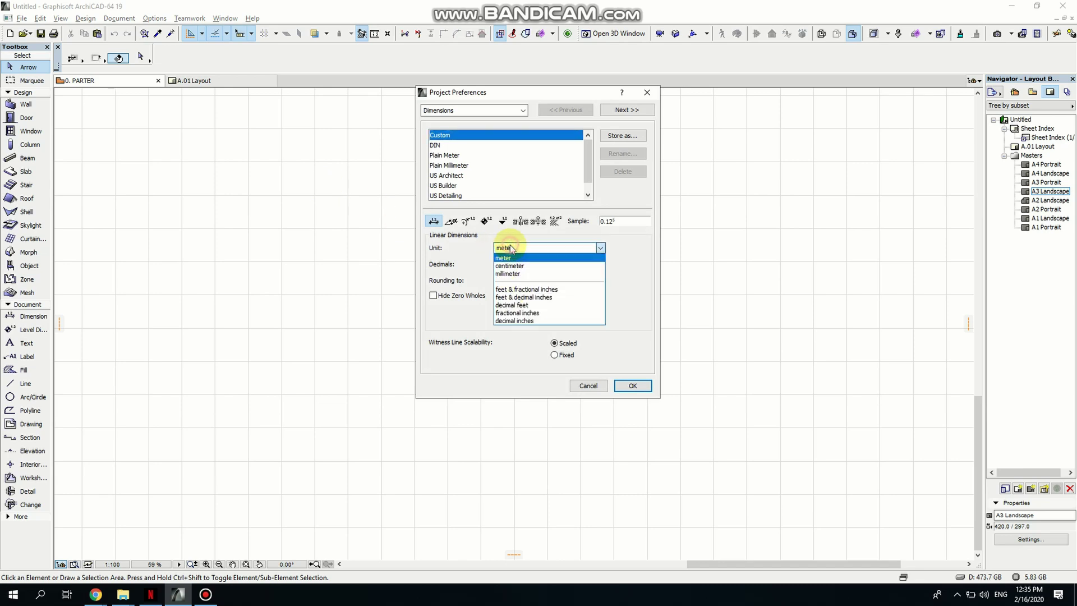
pyautogui.click(517, 265)
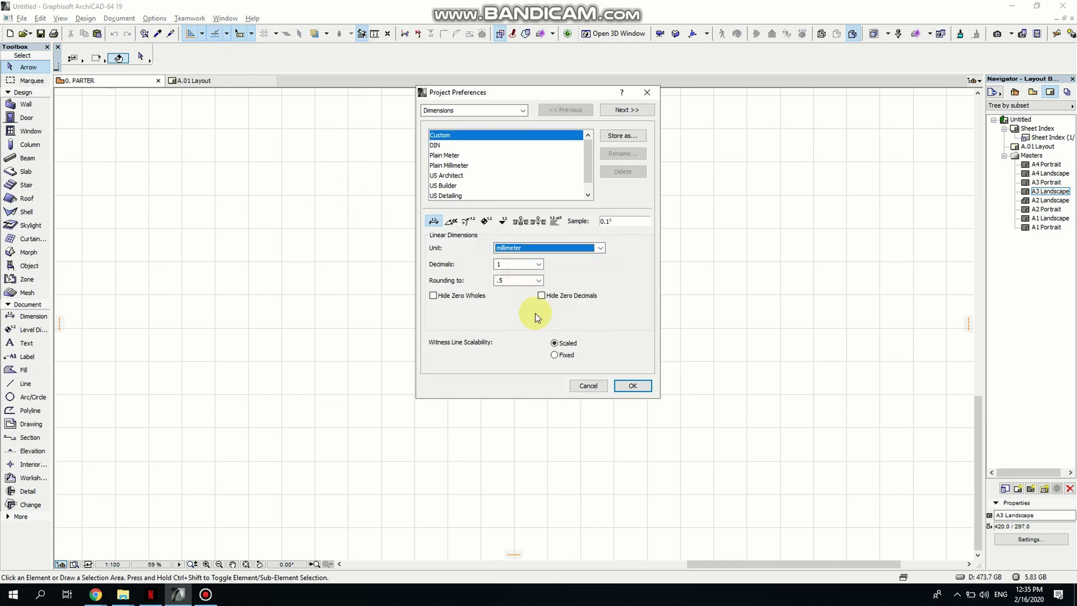
pyautogui.click(632, 385)
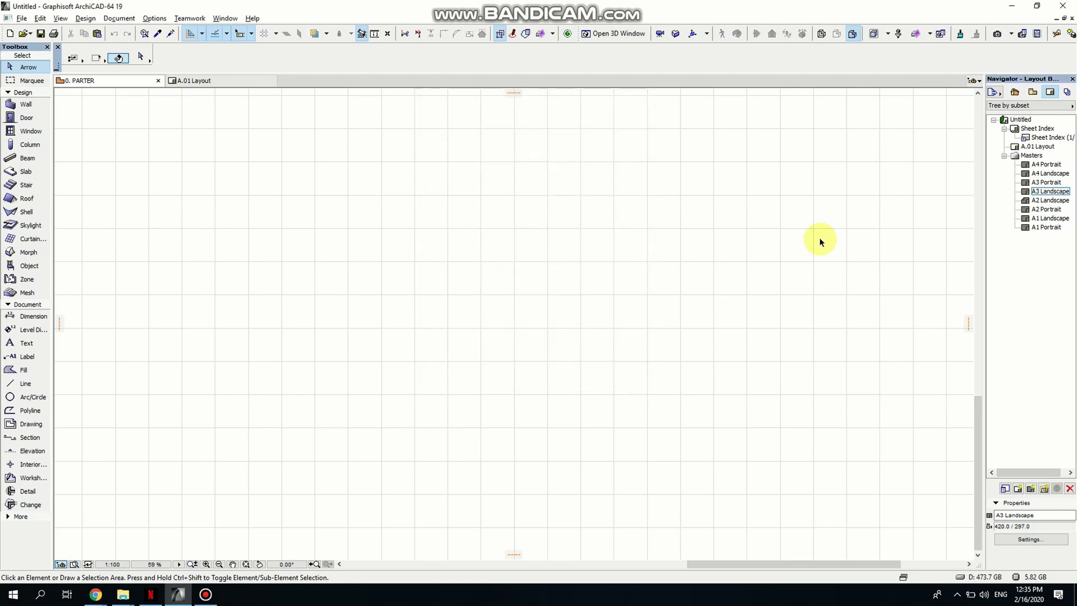
# - Show the project map in the navigator and examine the project origin on the PARTER floor plan
pyautogui.click(1014, 93)
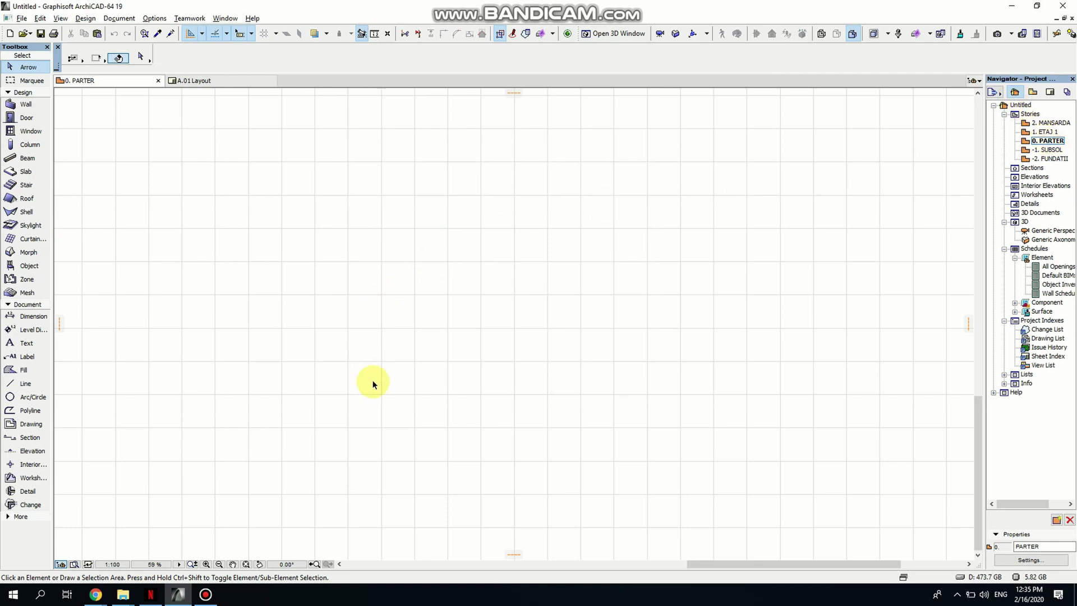
pyautogui.scroll(-4, 370, 373)
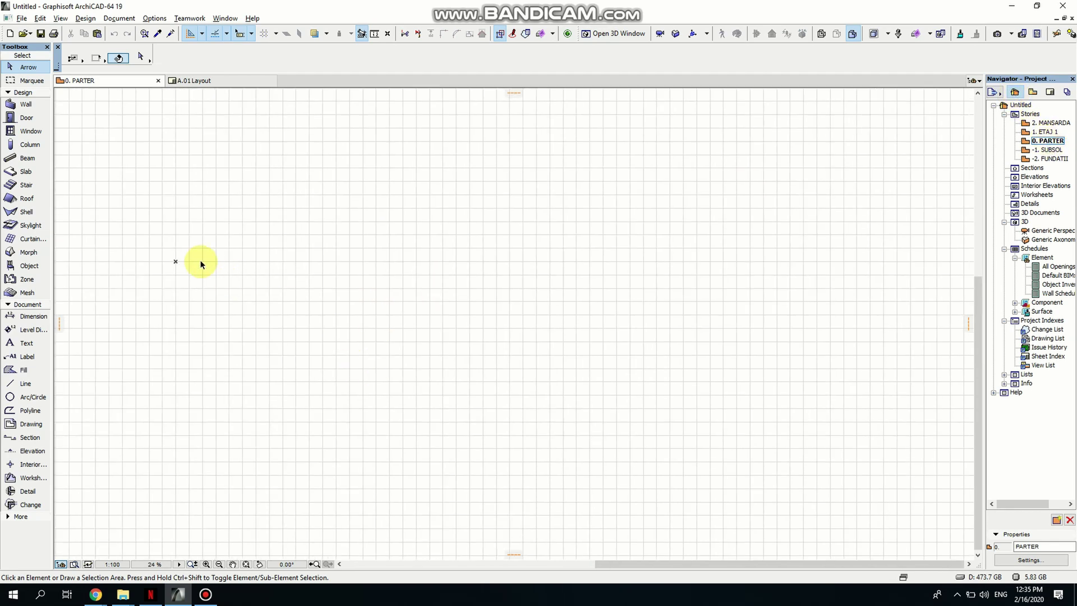
pyautogui.scroll(4, 172, 261)
pyautogui.scroll(8, 191, 275)
pyautogui.scroll(4, 208, 290)
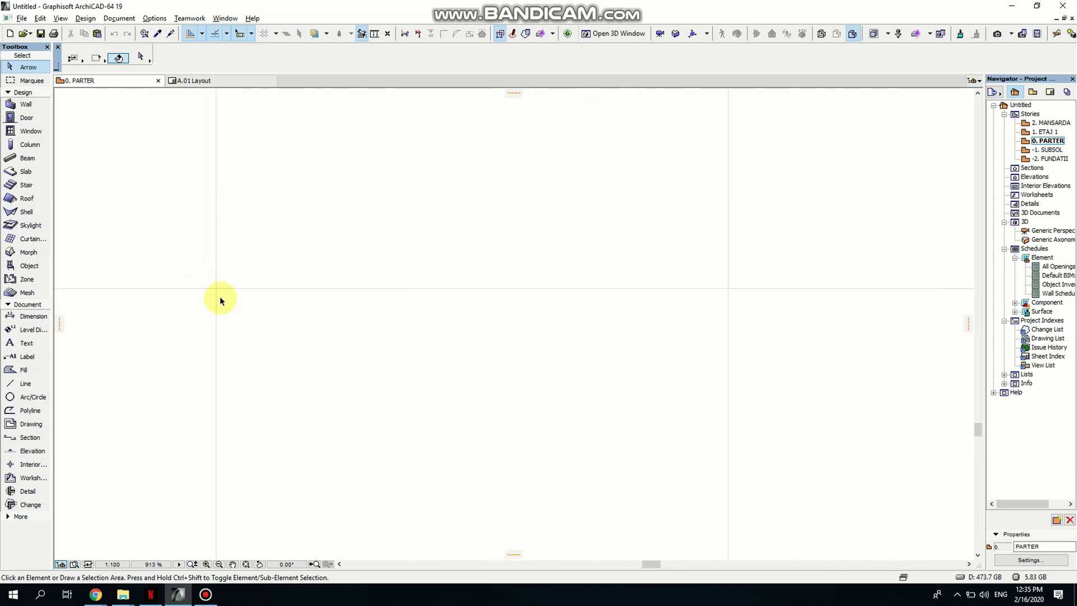
pyautogui.moveTo(235, 320); pyautogui.dragTo(344, 365, button='middle')
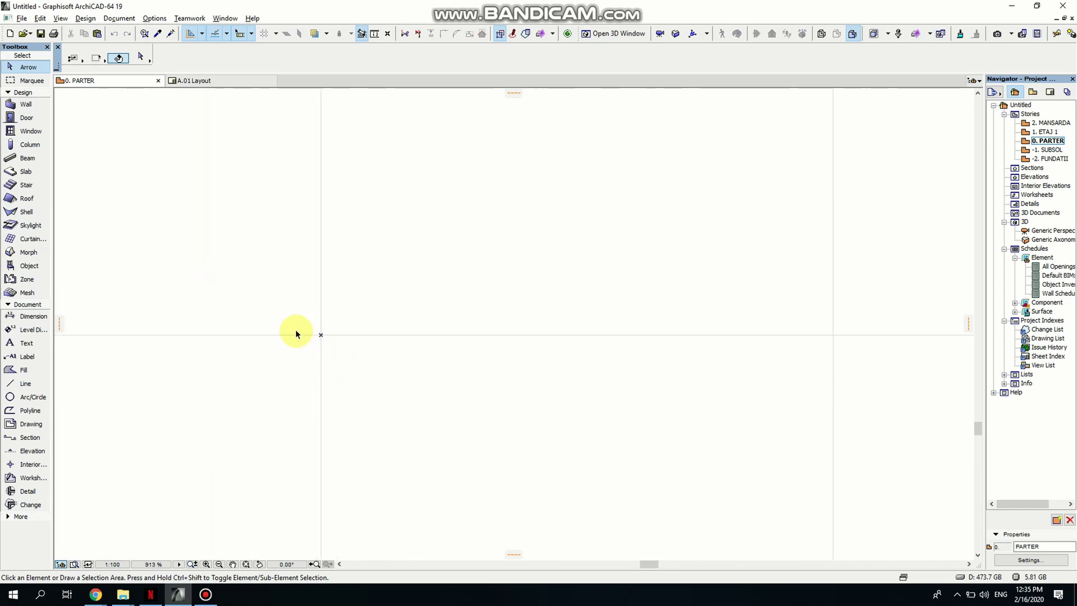
pyautogui.scroll(2, 314, 332)
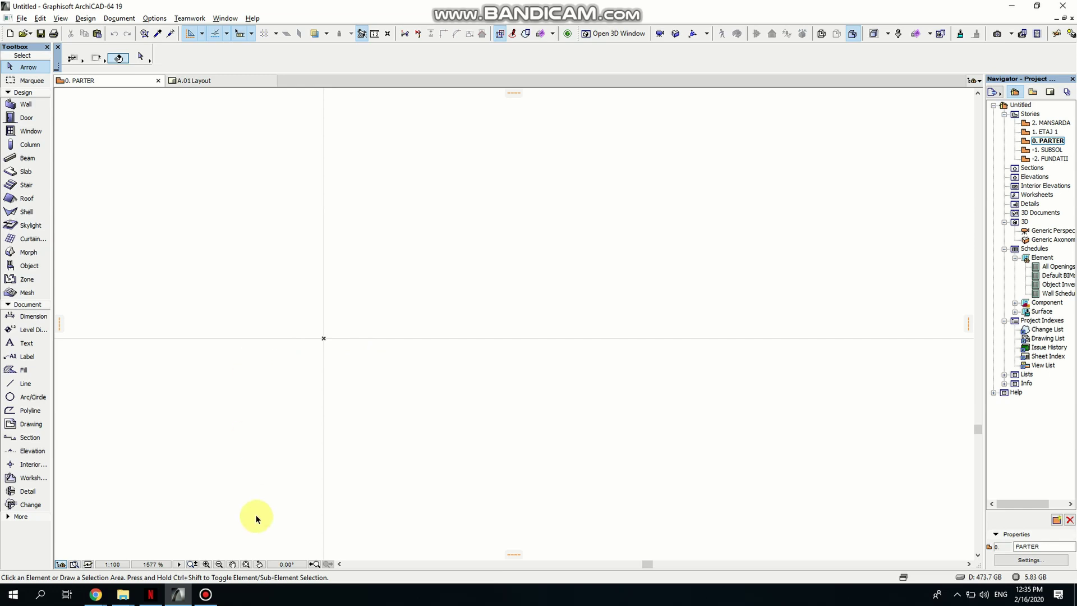
pyautogui.moveTo(327, 389); pyautogui.dragTo(329, 444, button='middle')
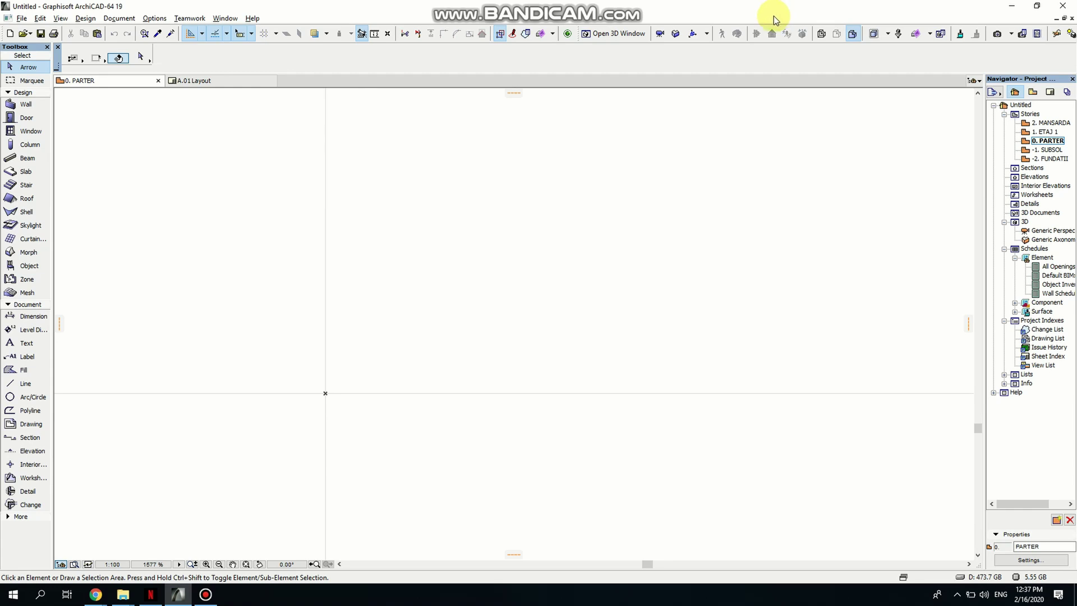
# - Place the glass reference images from the desktop onto the PARTER floor plan
pyautogui.doubleClick(711, 8)
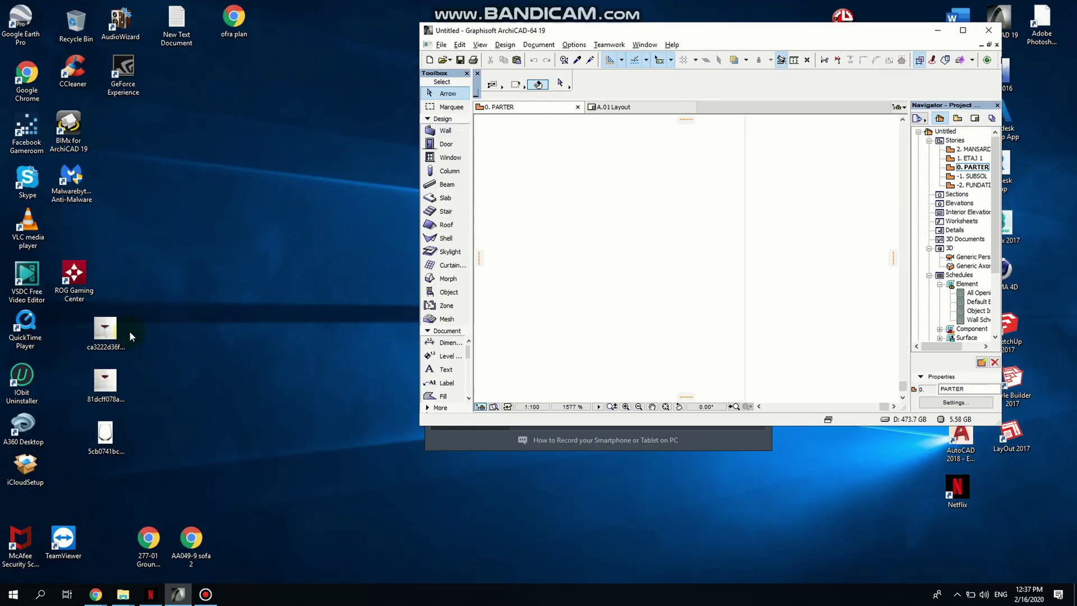
pyautogui.moveTo(119, 334); pyautogui.dragTo(559, 271)
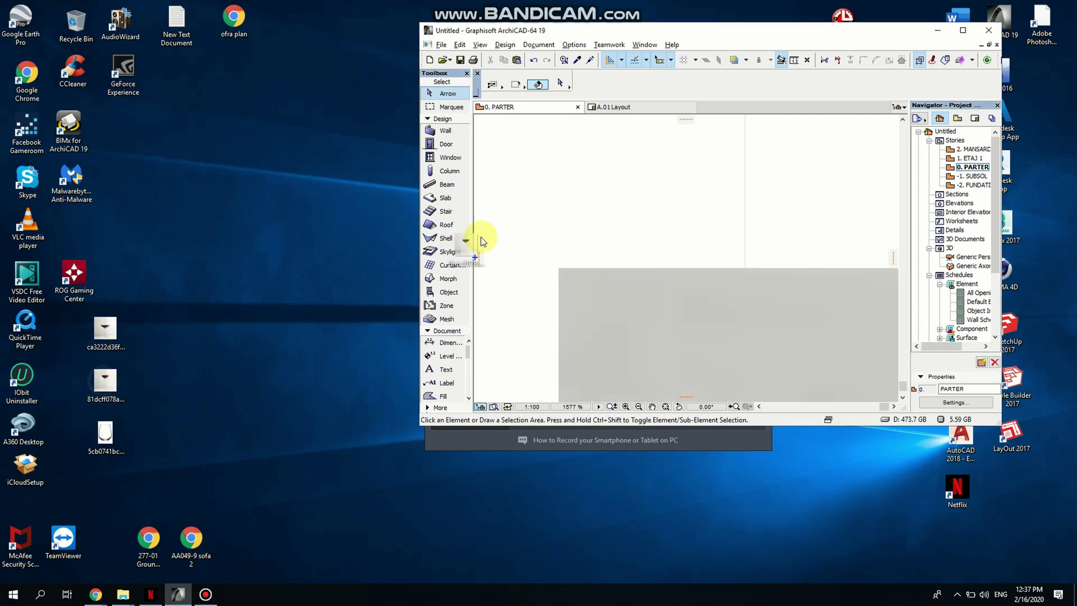
pyautogui.click(578, 204)
pyautogui.moveTo(105, 434); pyautogui.dragTo(543, 168)
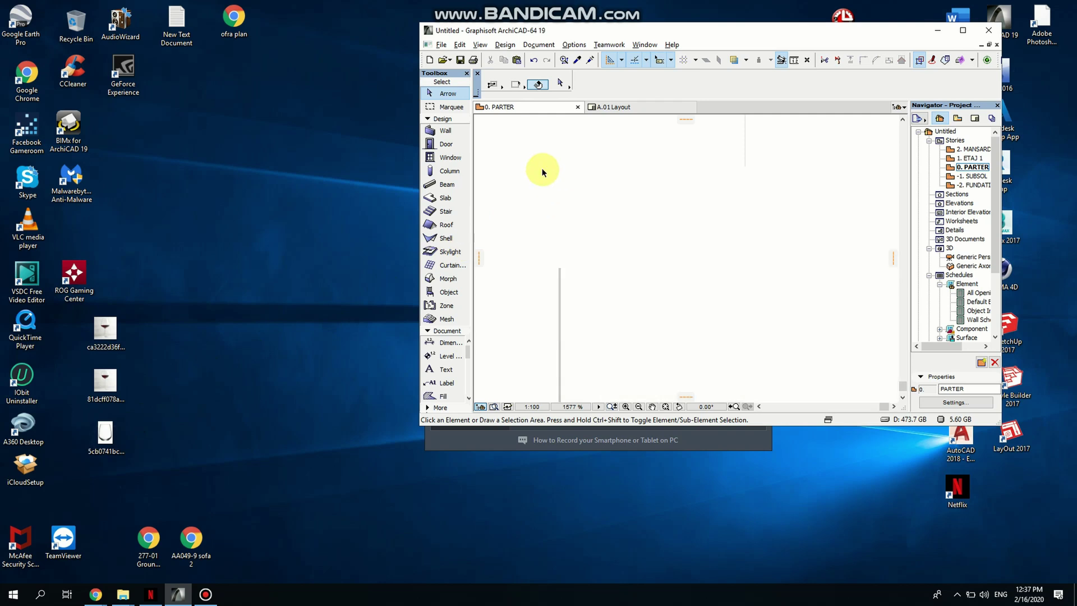
pyautogui.click(963, 30)
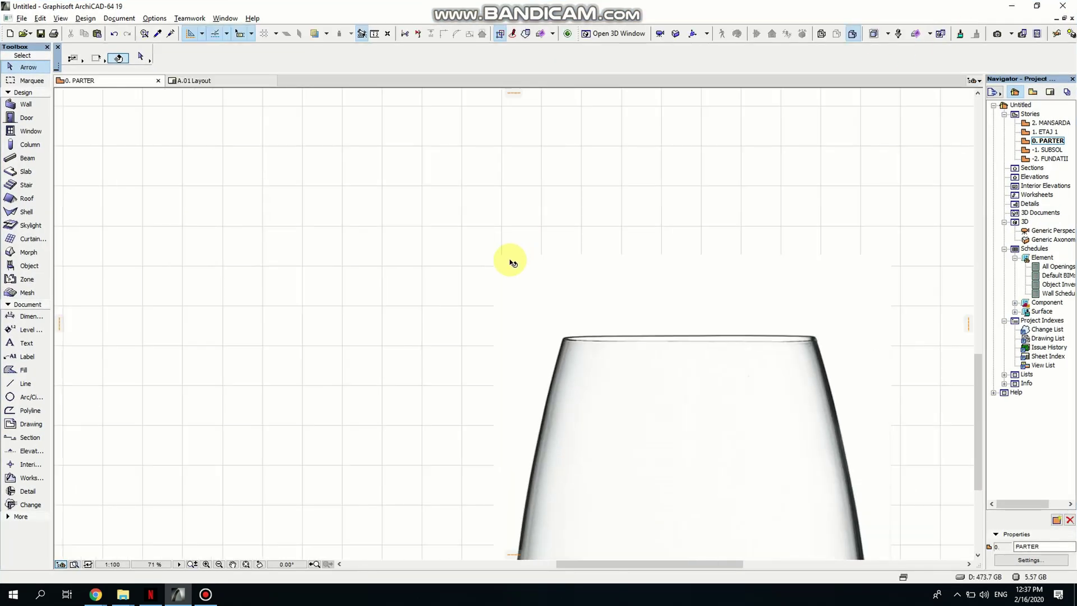
# - Arrange the three glass reference images side by side in a row on the plan
pyautogui.scroll(-2, 465, 269)
pyautogui.moveTo(498, 327); pyautogui.dragTo(602, 329)
pyautogui.moveTo(515, 304); pyautogui.dragTo(420, 304)
pyautogui.scroll(3, 517, 315)
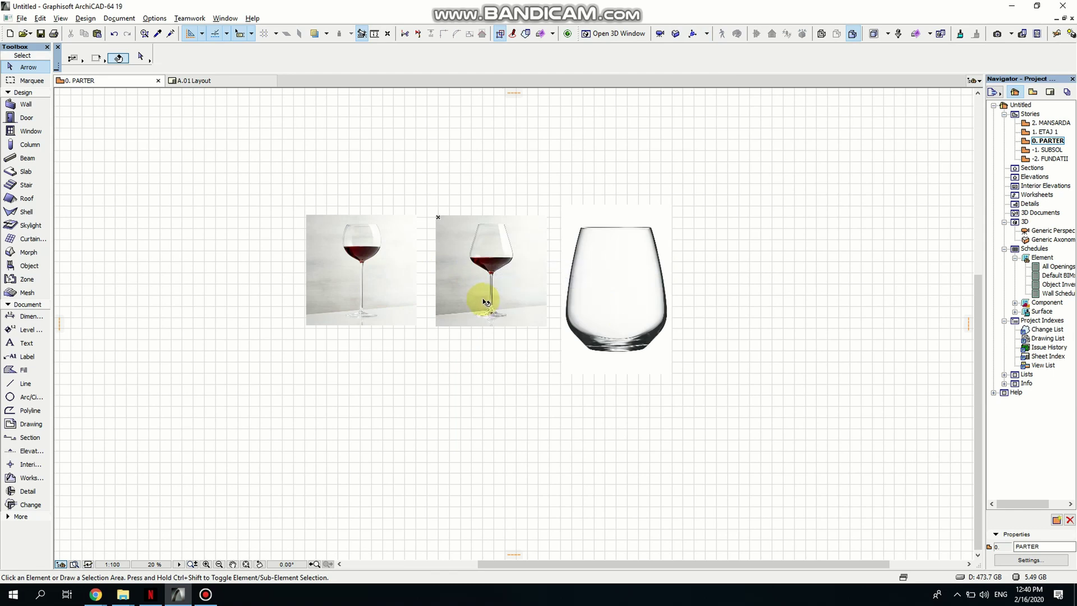
# - Resize the round wine glass image graphically so that the width across the glass foot is 60 mm
pyautogui.click(367, 282)
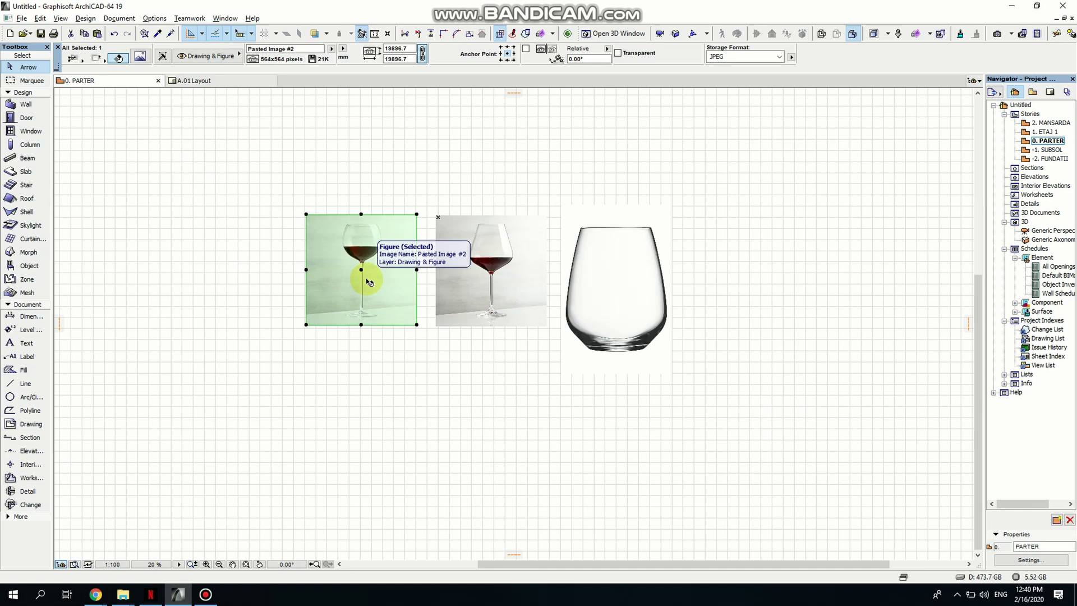
pyautogui.hotkey('ctrl', 'k')
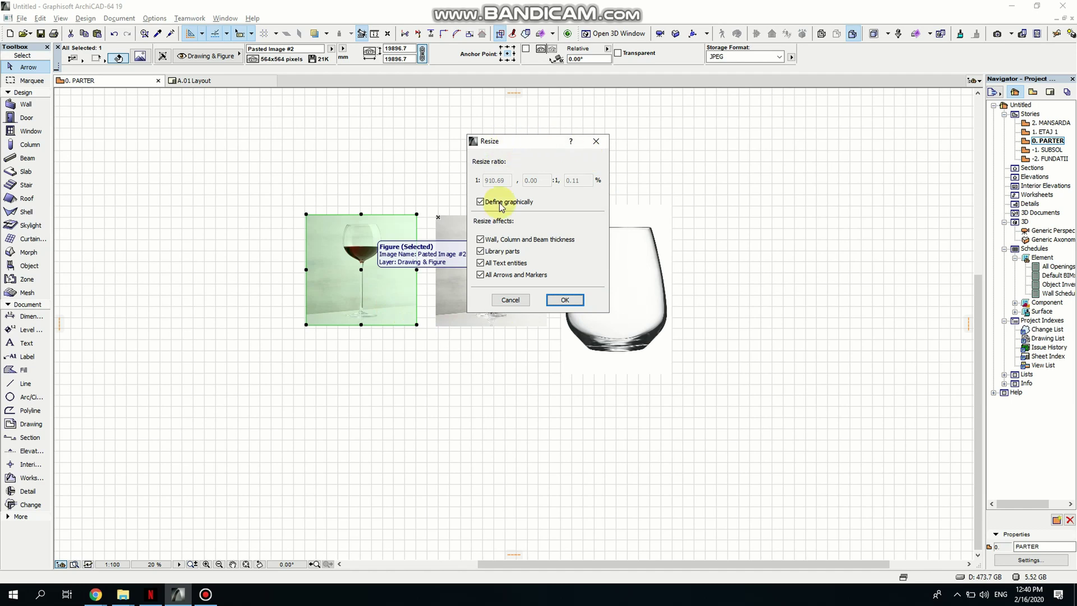
pyautogui.click(565, 300)
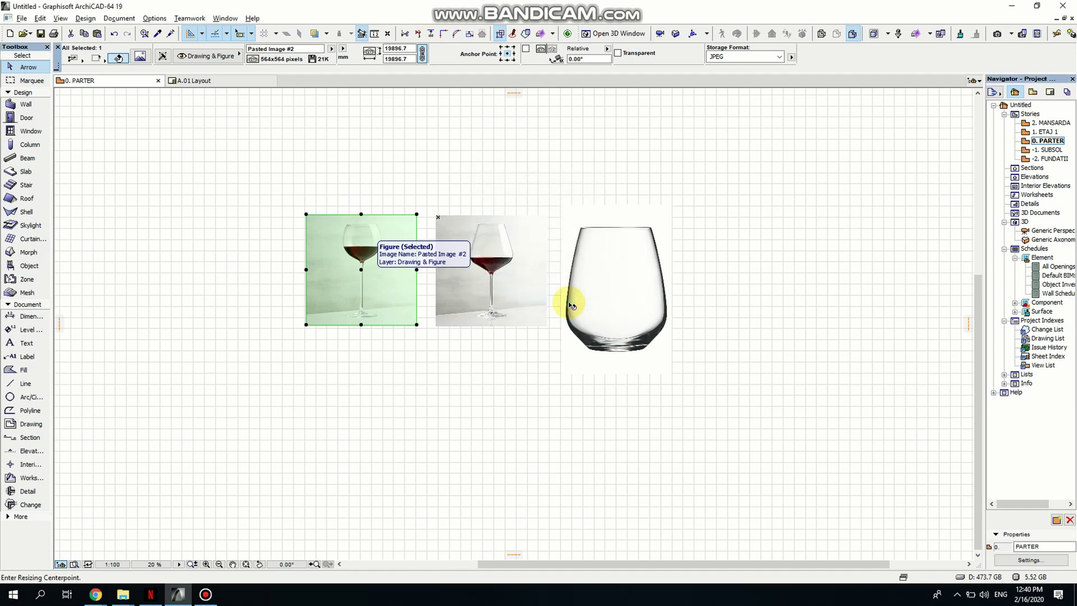
pyautogui.scroll(2, 353, 323)
pyautogui.scroll(6, 362, 317)
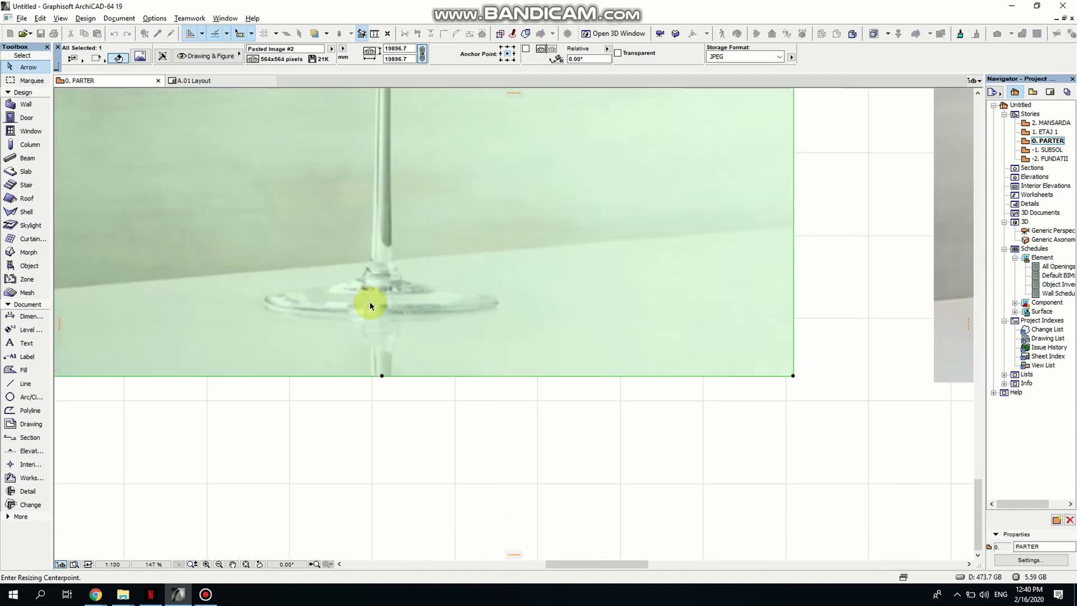
pyautogui.scroll(4, 255, 312)
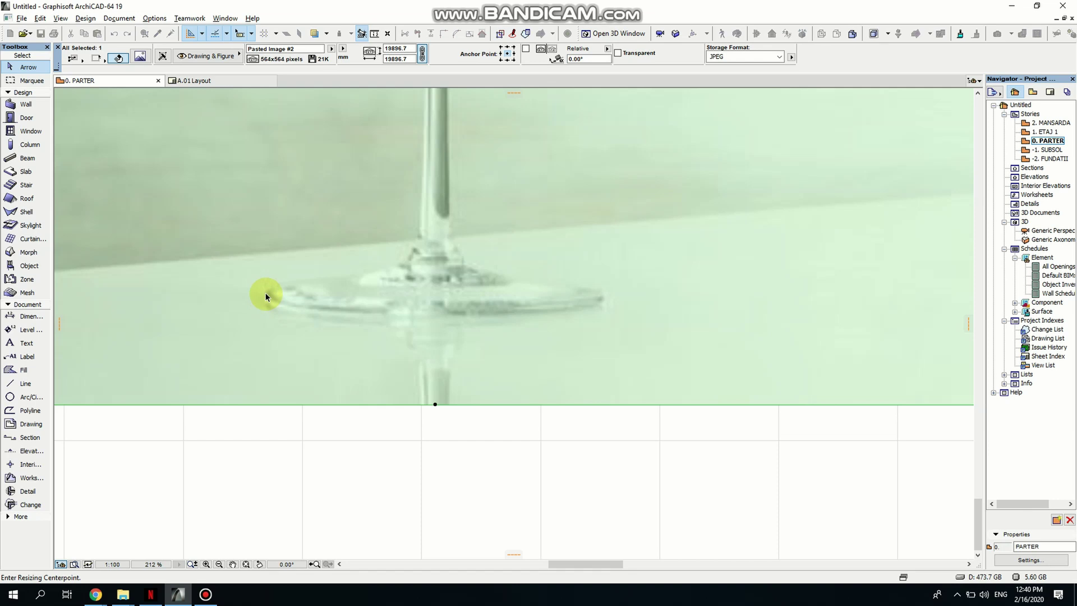
pyautogui.click(266, 296)
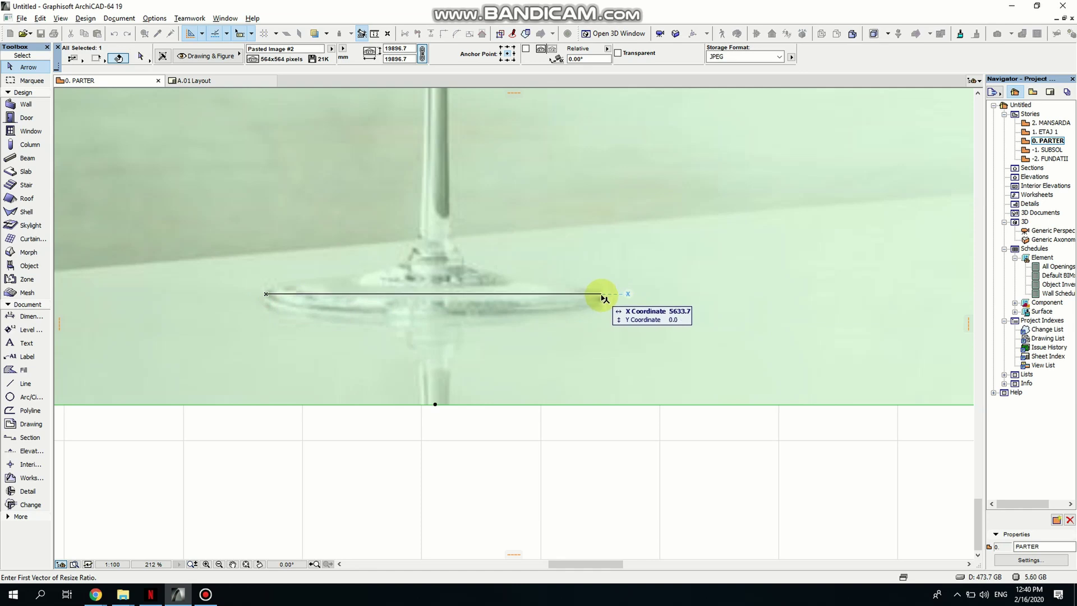
pyautogui.click(604, 297)
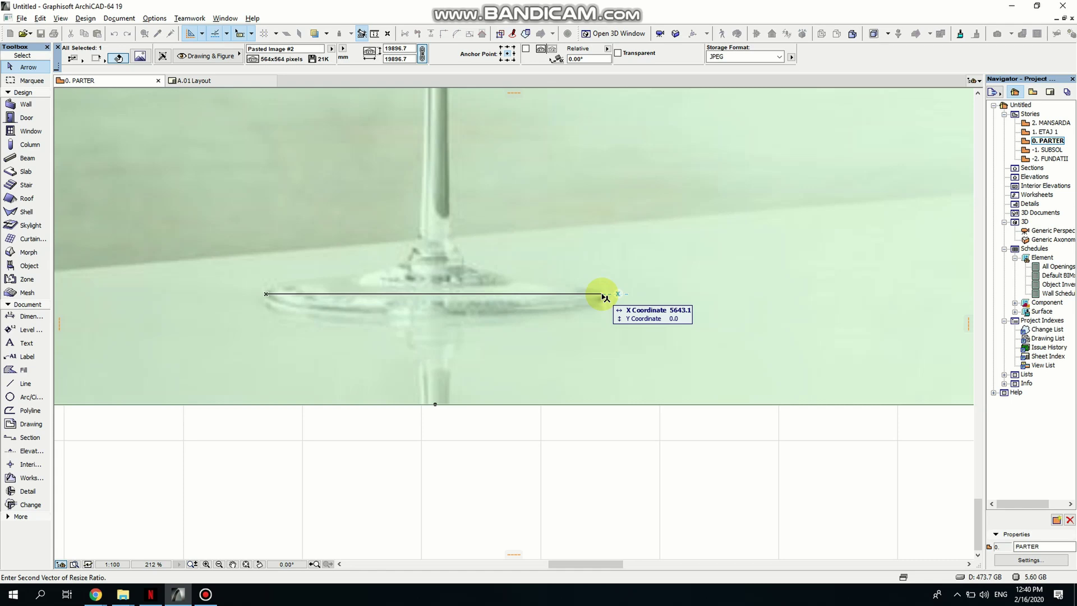
pyautogui.press('Tab')
pyautogui.write('6')
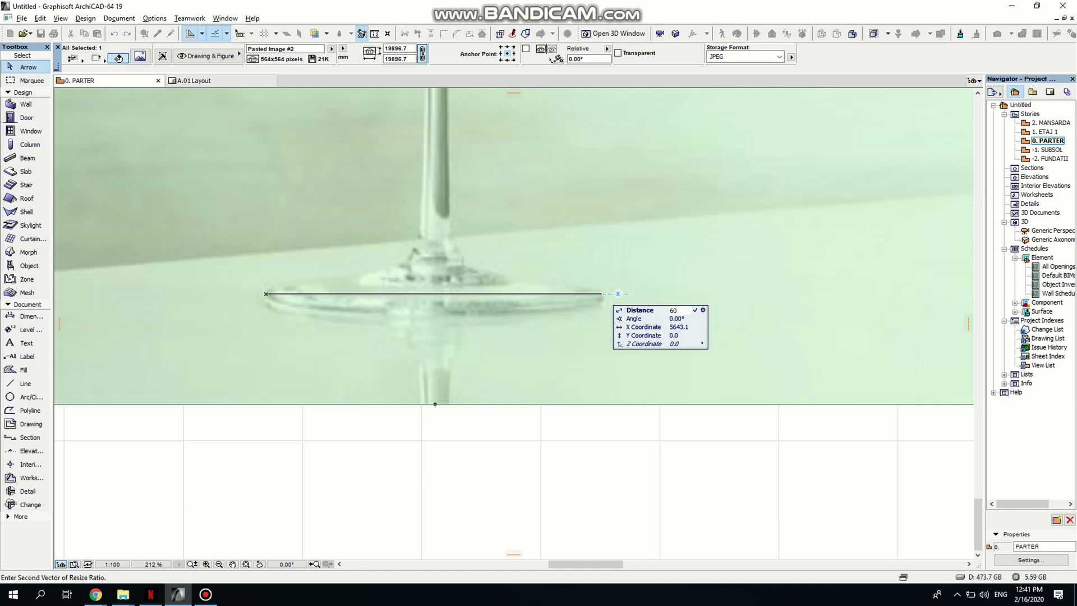
pyautogui.write('0')
pyautogui.press('Return')
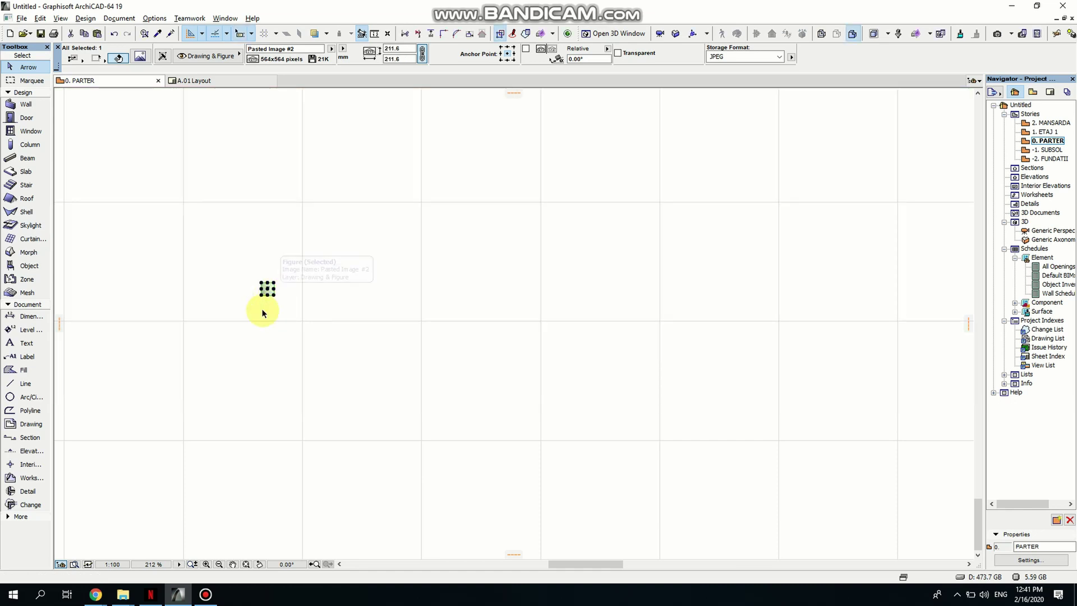
# - Move the resized round wine glass image next to the project origin, near the upper-left corner of the angular wine glass image
pyautogui.scroll(6, 259, 314)
pyautogui.scroll(-3, 300, 288)
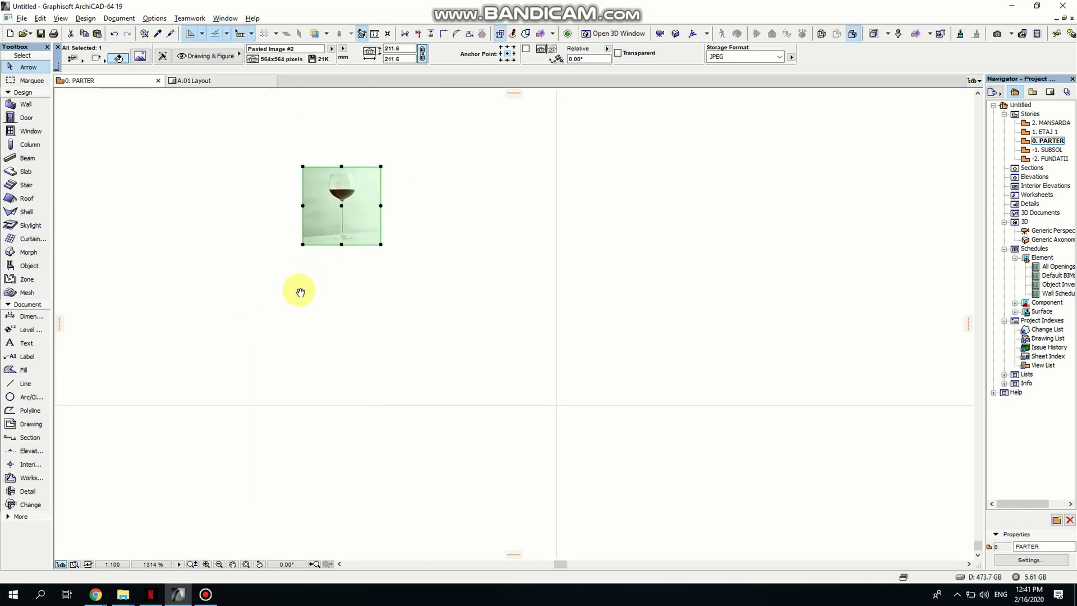
pyautogui.moveTo(301, 288); pyautogui.dragTo(268, 355, button='middle')
pyautogui.hotkey('ctrl', 'd')
pyautogui.click(309, 270)
pyautogui.scroll(-8, 441, 272)
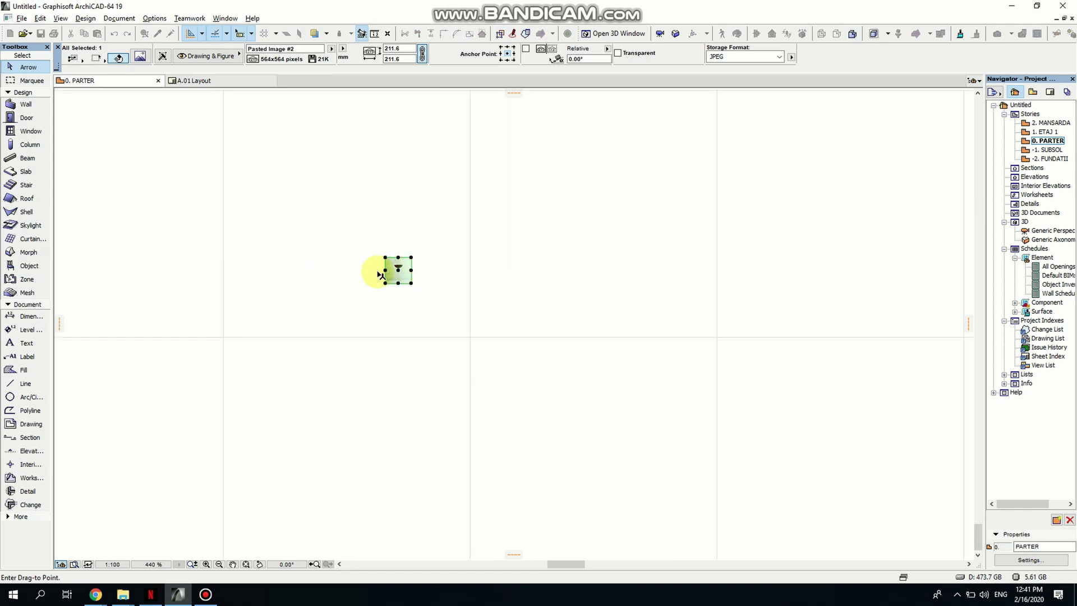
pyautogui.scroll(-4, 557, 223)
pyautogui.scroll(-4, 456, 331)
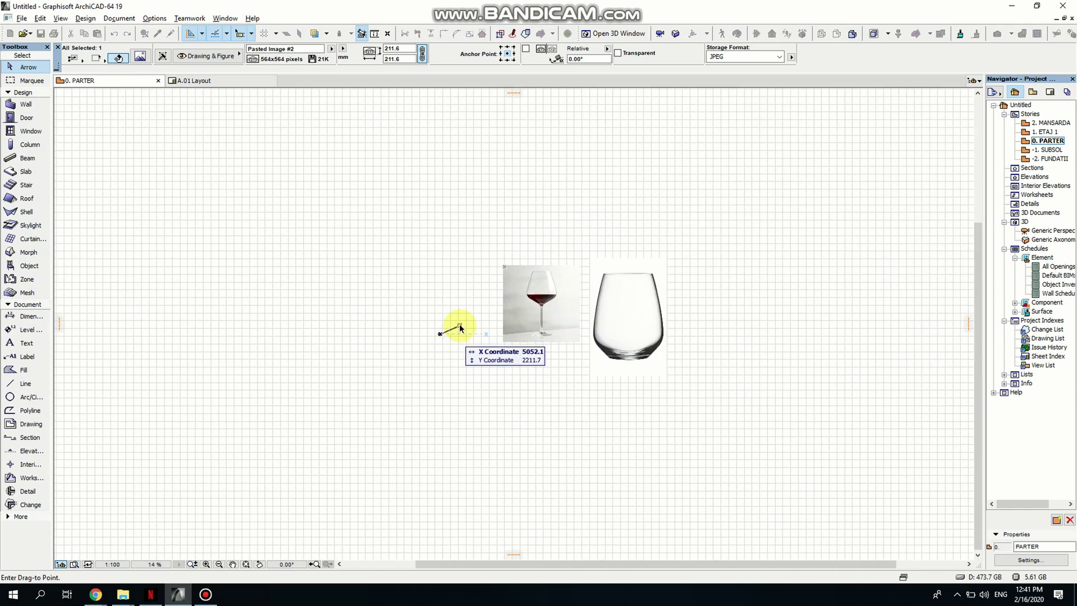
pyautogui.scroll(10, 507, 272)
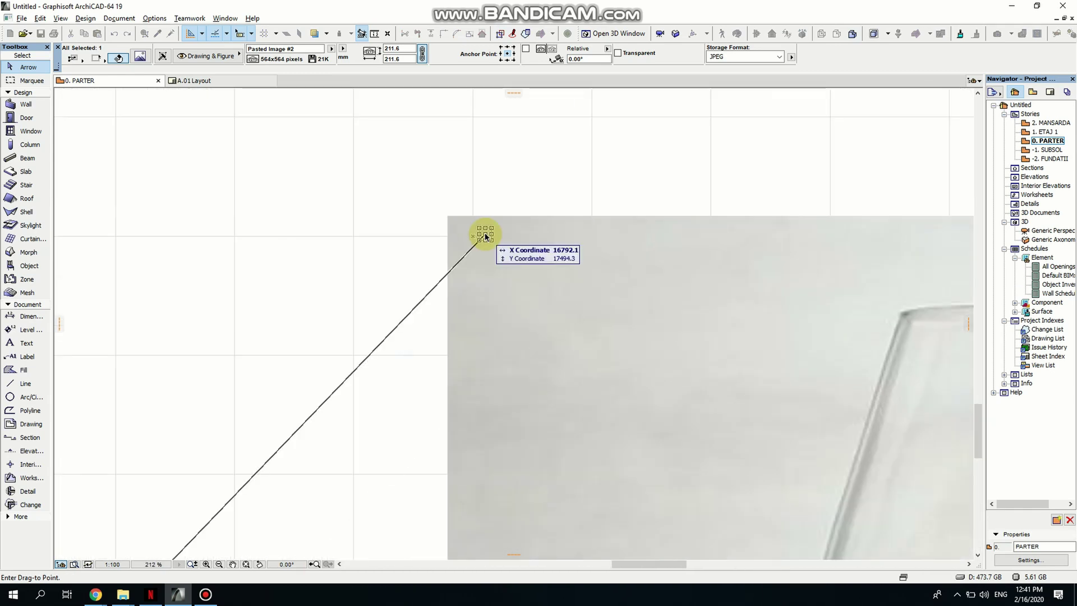
pyautogui.click(498, 199)
# - Resize the angular wine glass image graphically so that the width across the glass foot is 60 mm
pyautogui.moveTo(577, 353); pyautogui.dragTo(398, 252, button='middle')
pyautogui.click(486, 304)
pyautogui.scroll(-7, 486, 306)
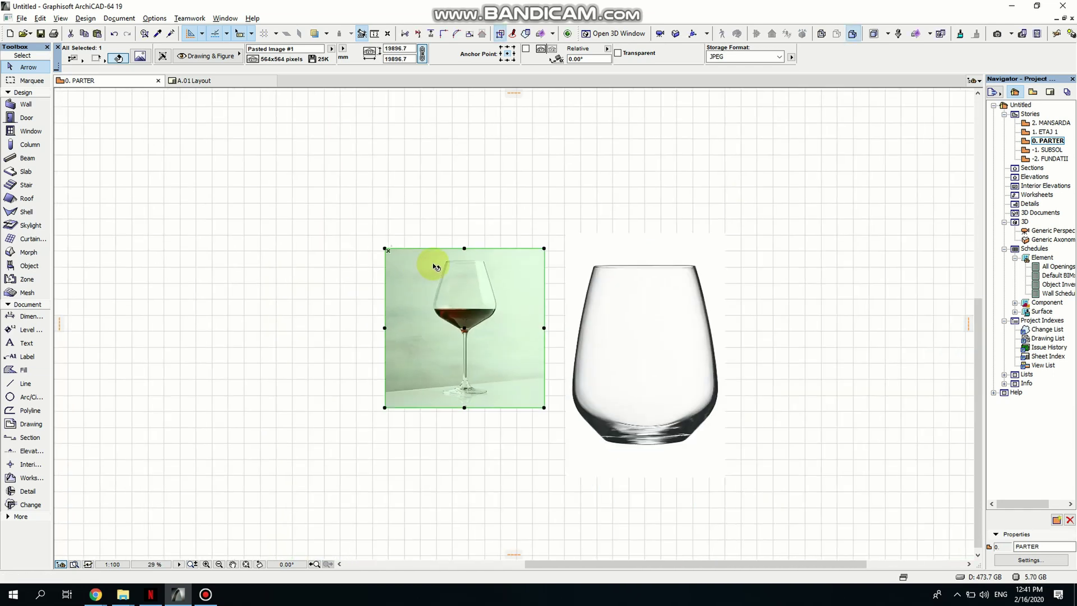
pyautogui.hotkey('ctrl', 'k')
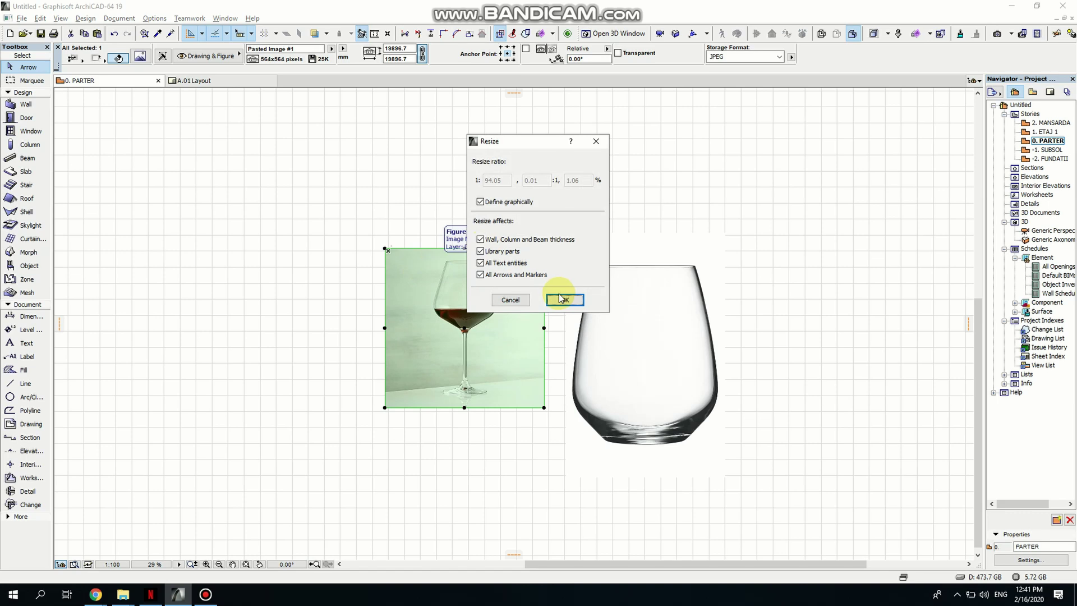
pyautogui.click(560, 298)
pyautogui.scroll(8, 465, 392)
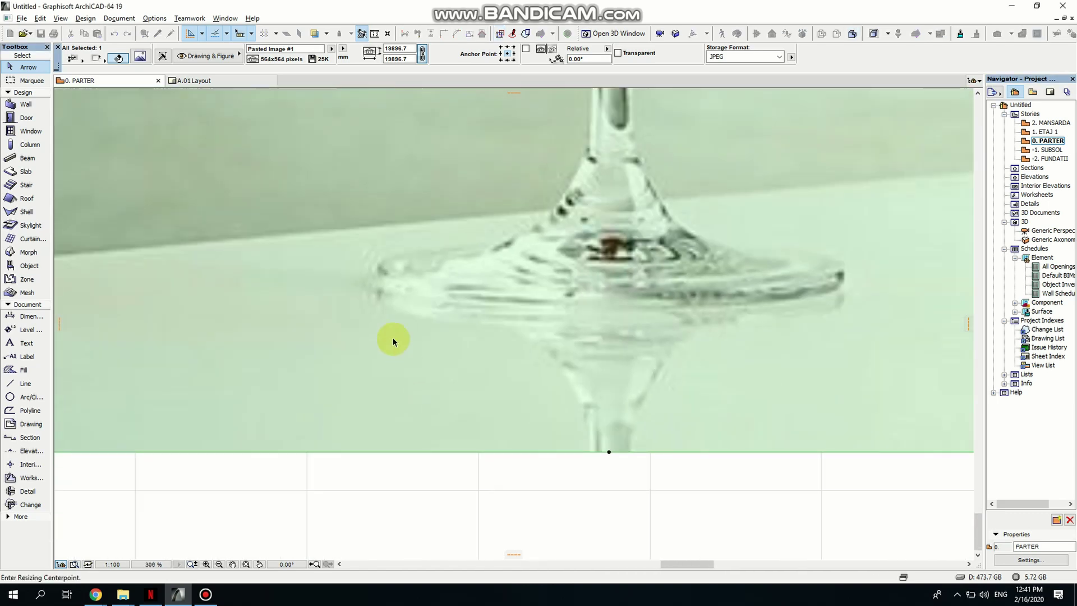
pyautogui.click(369, 284)
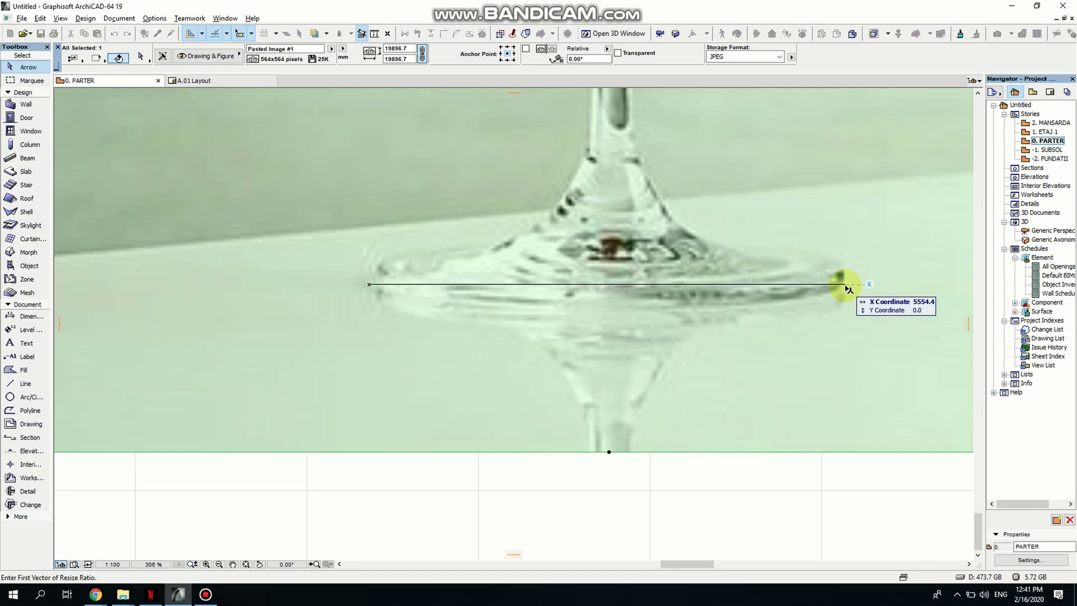
pyautogui.click(848, 285)
pyautogui.write('r')
pyautogui.write('60')
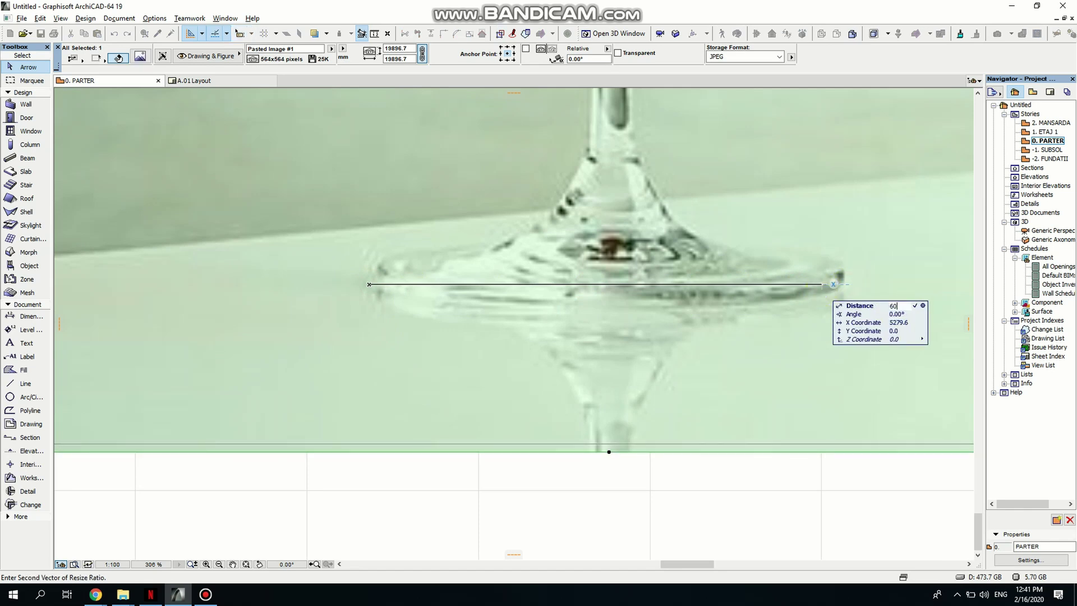
pyautogui.press('Return')
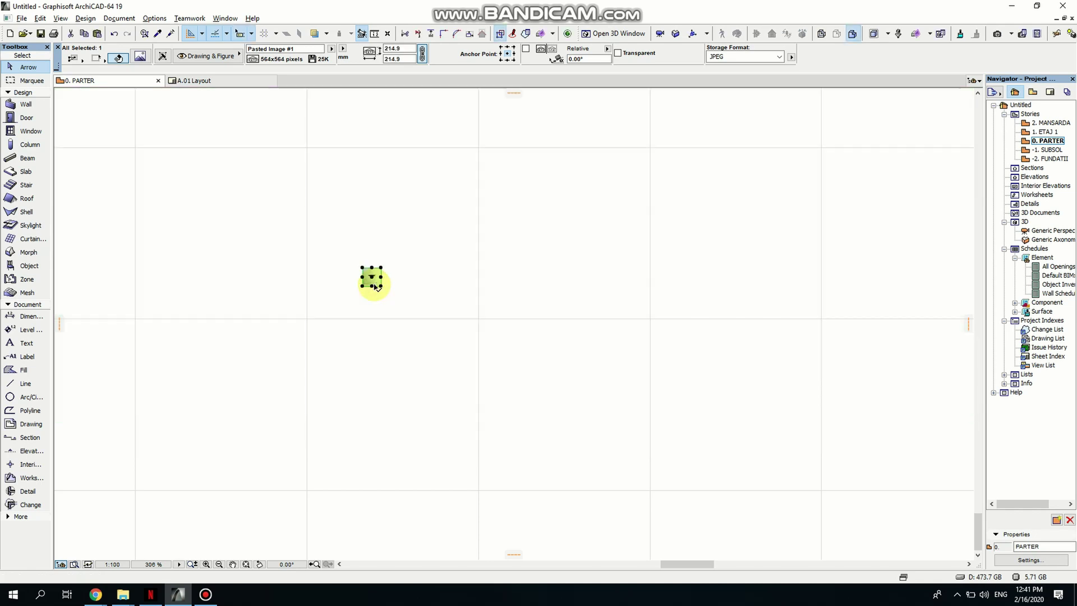
# - Move the resized angular wine glass image beside the round wine glass image near the project origin
pyautogui.scroll(-5, 386, 289)
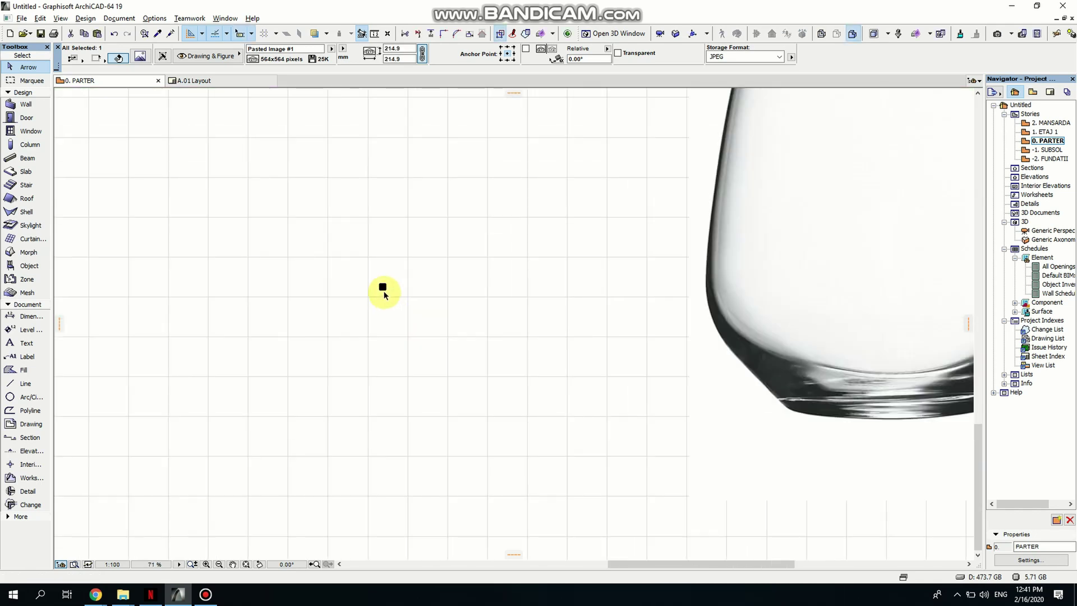
pyautogui.hotkey('ctrl', 'd')
pyautogui.click(383, 287)
pyautogui.scroll(-1, 457, 216)
pyautogui.scroll(-8, 457, 216)
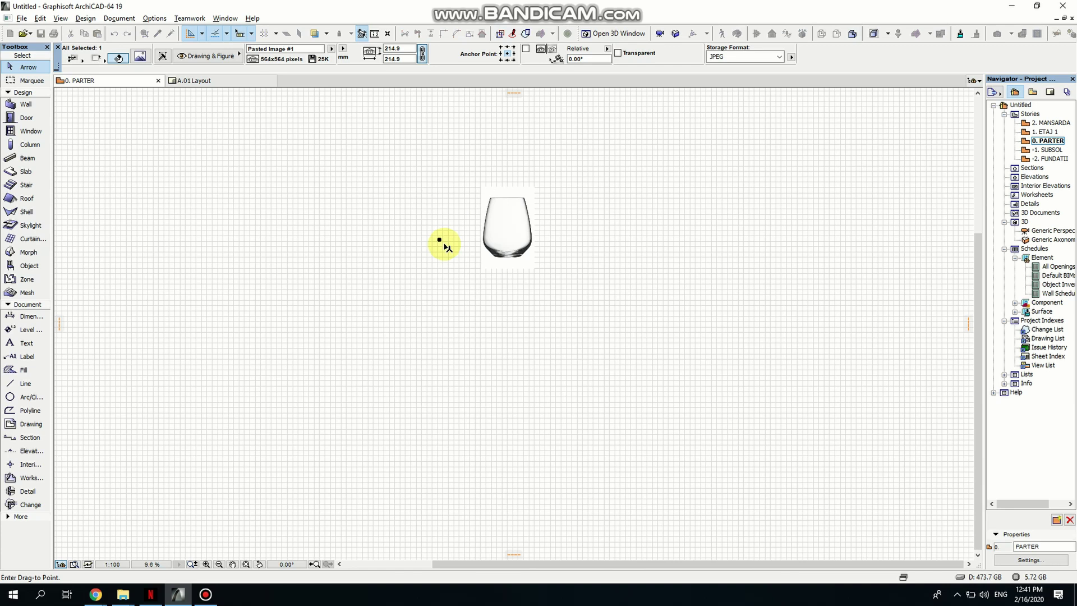
pyautogui.scroll(2, 422, 197)
pyautogui.scroll(15, 422, 196)
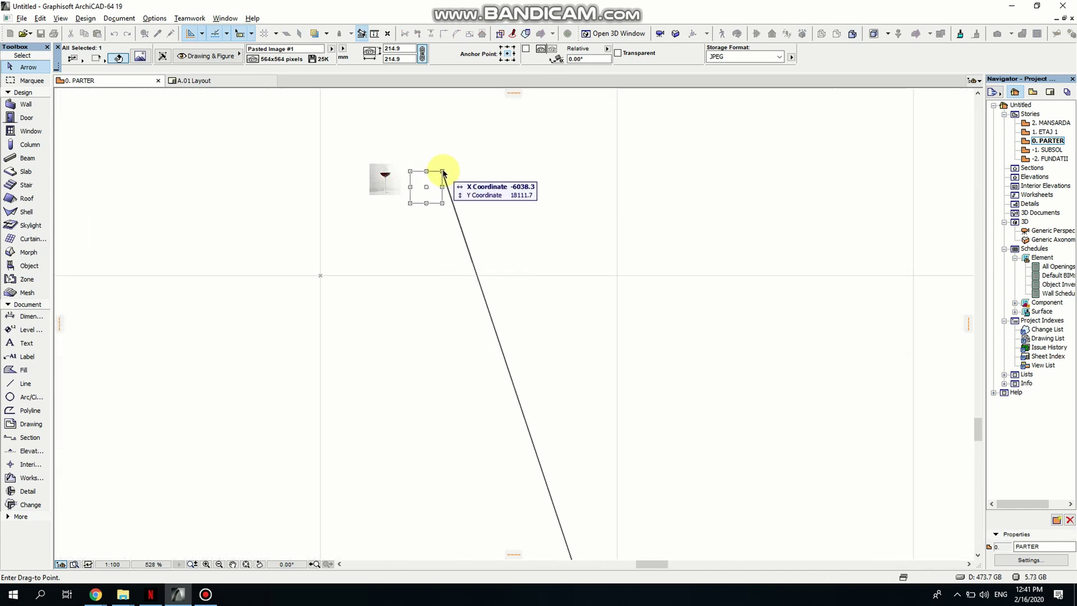
pyautogui.click(445, 167)
# - Resize the stemless glass image graphically so that the width across the glass base is 60 mm
pyautogui.scroll(-8, 605, 318)
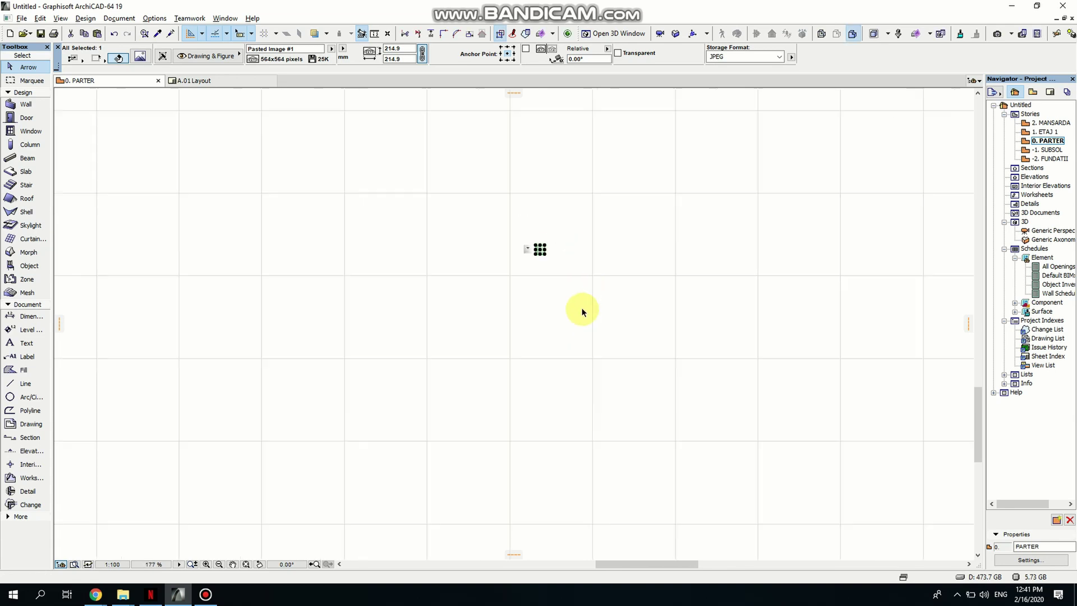
pyautogui.scroll(-4, 432, 274)
pyautogui.click(631, 313)
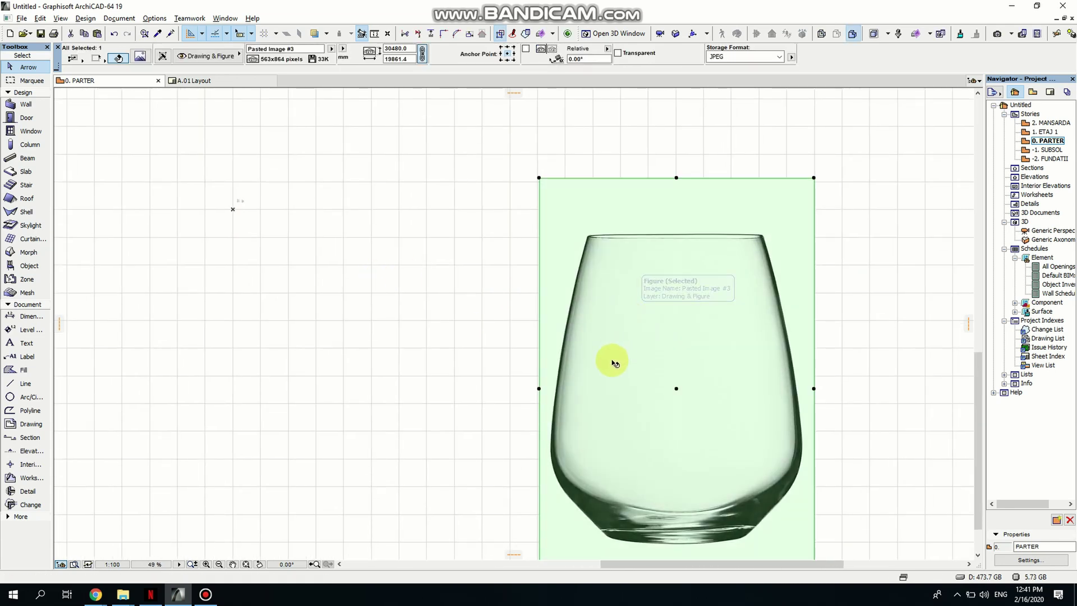
pyautogui.moveTo(620, 353); pyautogui.dragTo(465, 278, button='middle')
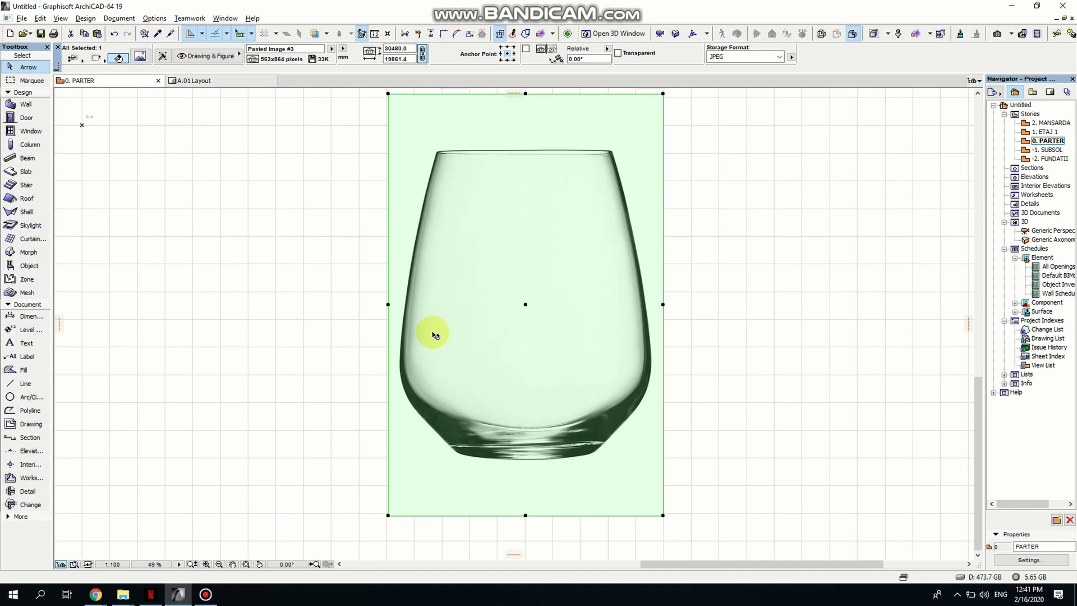
pyautogui.hotkey('ctrl', 'k')
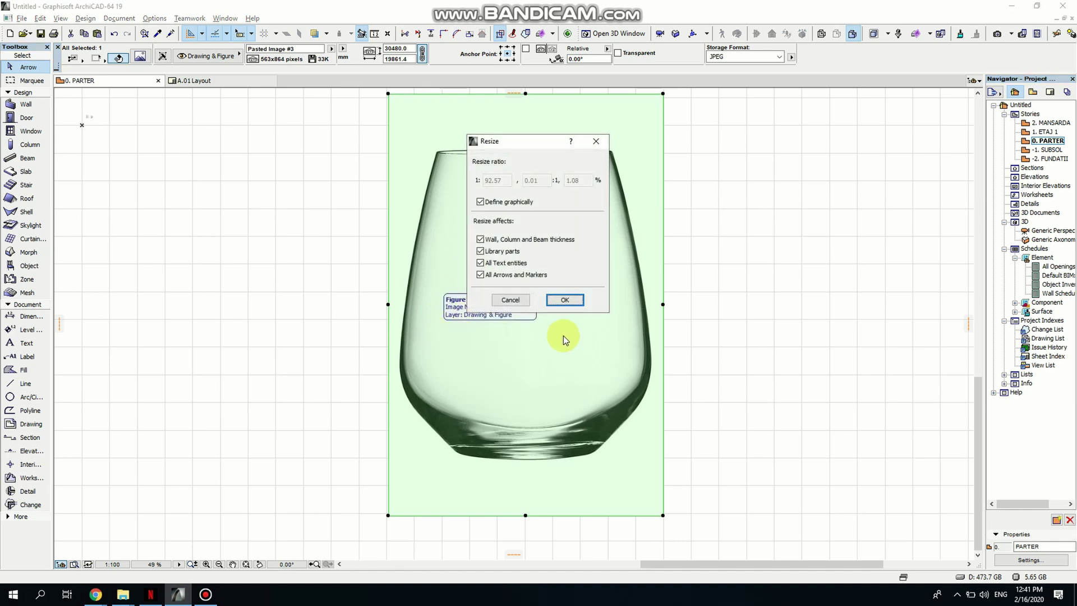
pyautogui.click(565, 300)
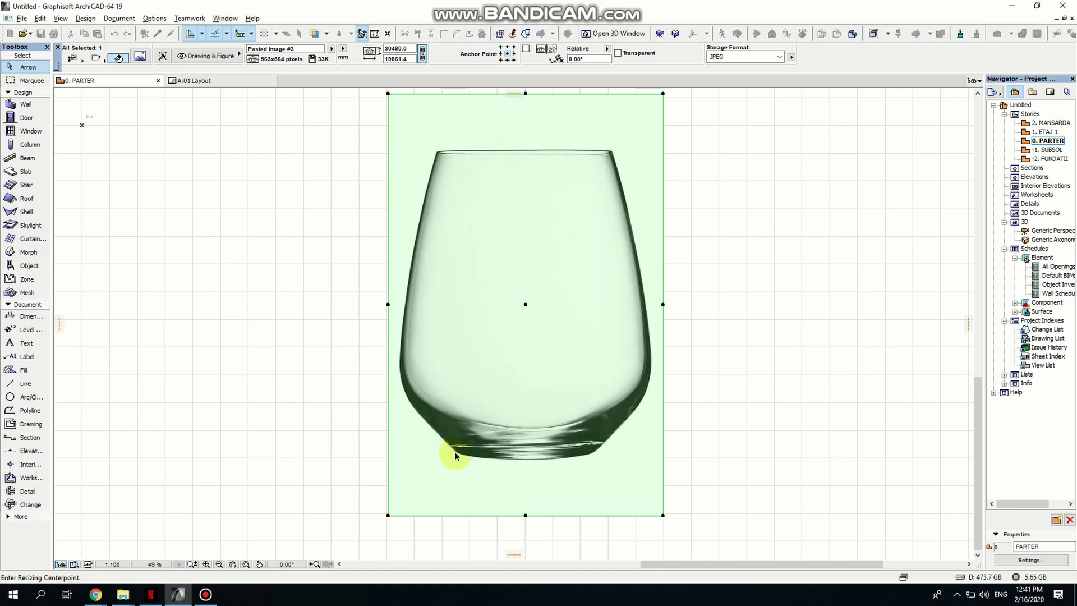
pyautogui.click(598, 455)
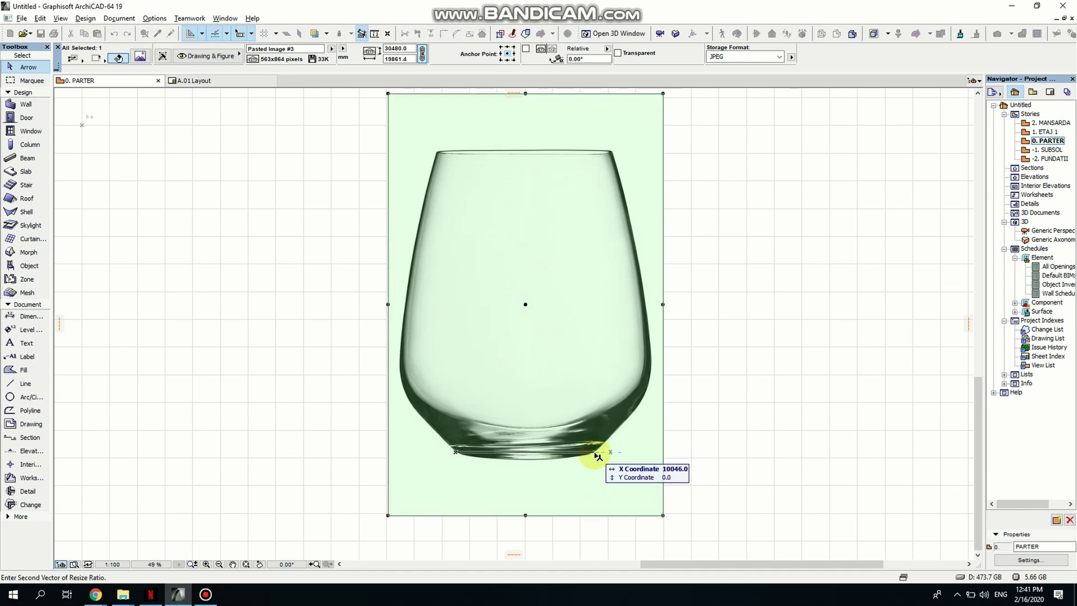
pyautogui.press('r')
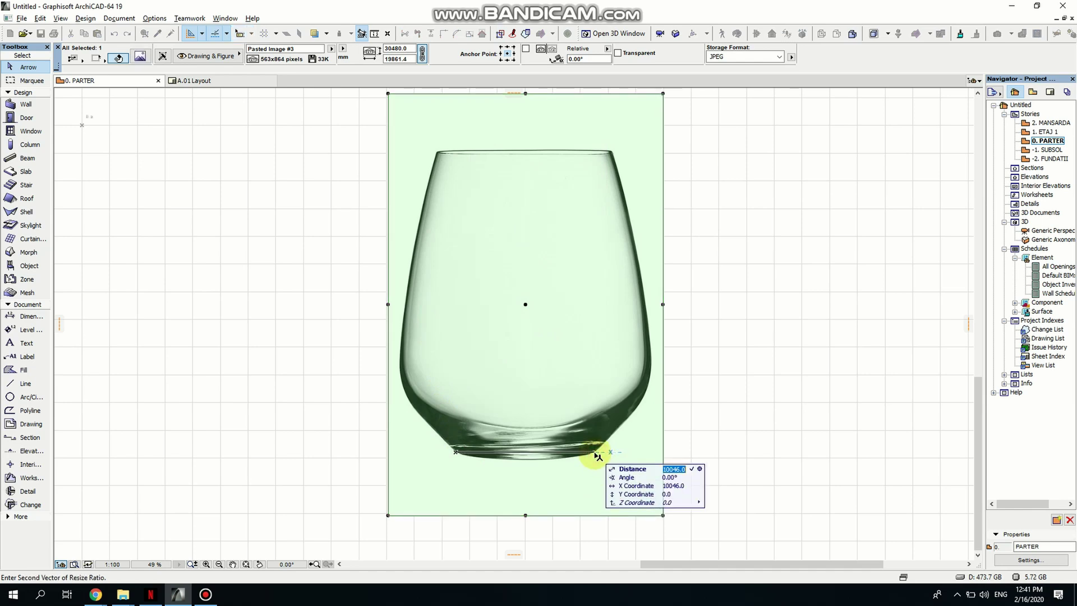
pyautogui.write('60')
pyautogui.click(456, 452)
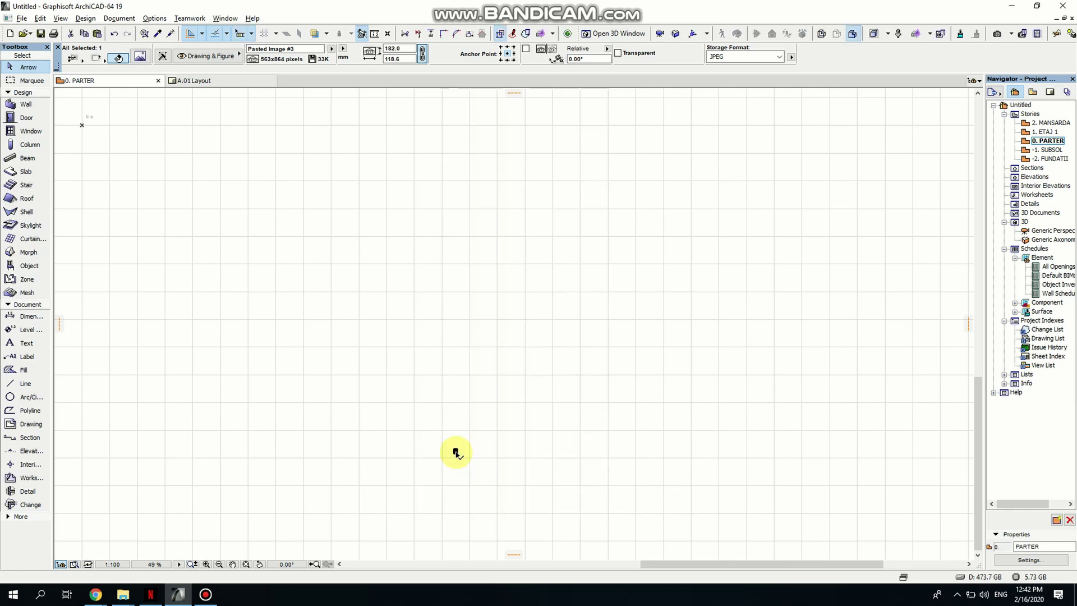
# - Move the resized stemless glass image into the row beside the two wine glass images near the project origin
pyautogui.click(455, 452)
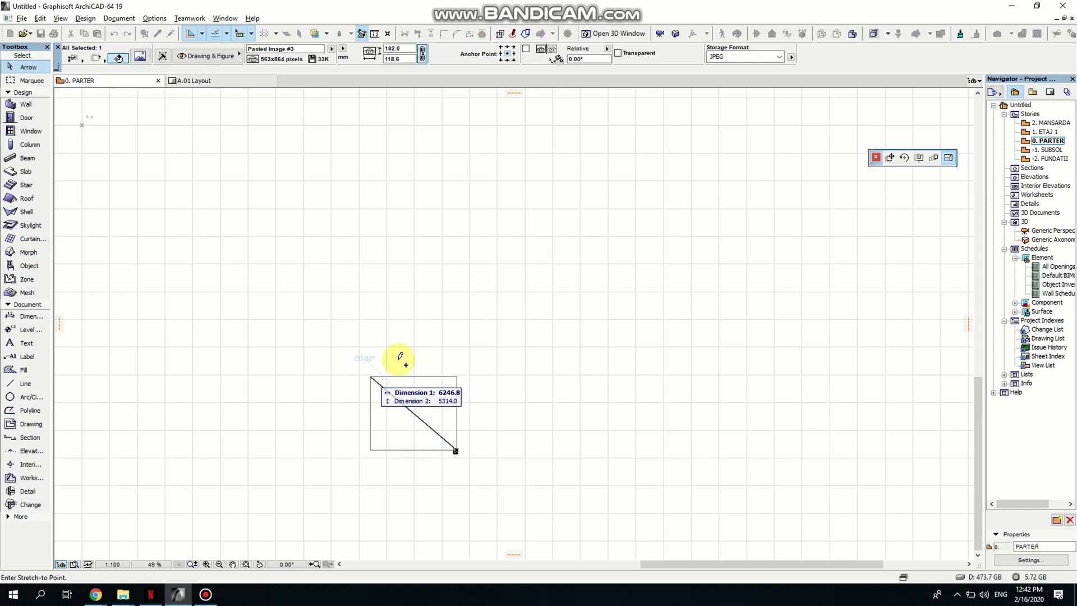
pyautogui.click(890, 157)
pyautogui.scroll(-5, 332, 180)
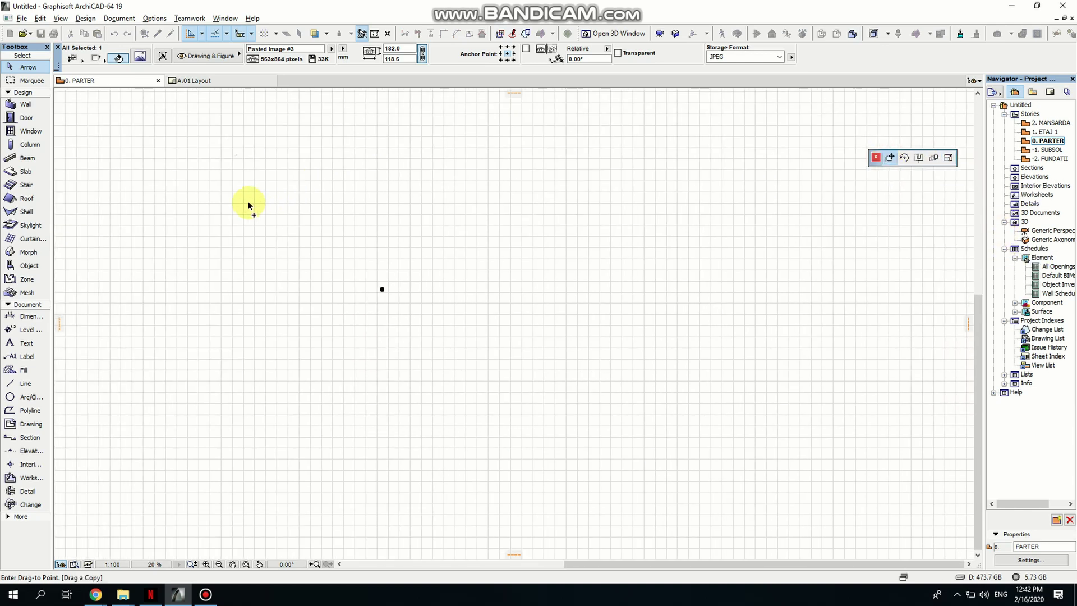
pyautogui.moveTo(257, 203); pyautogui.dragTo(502, 291, button='middle')
pyautogui.scroll(10, 493, 261)
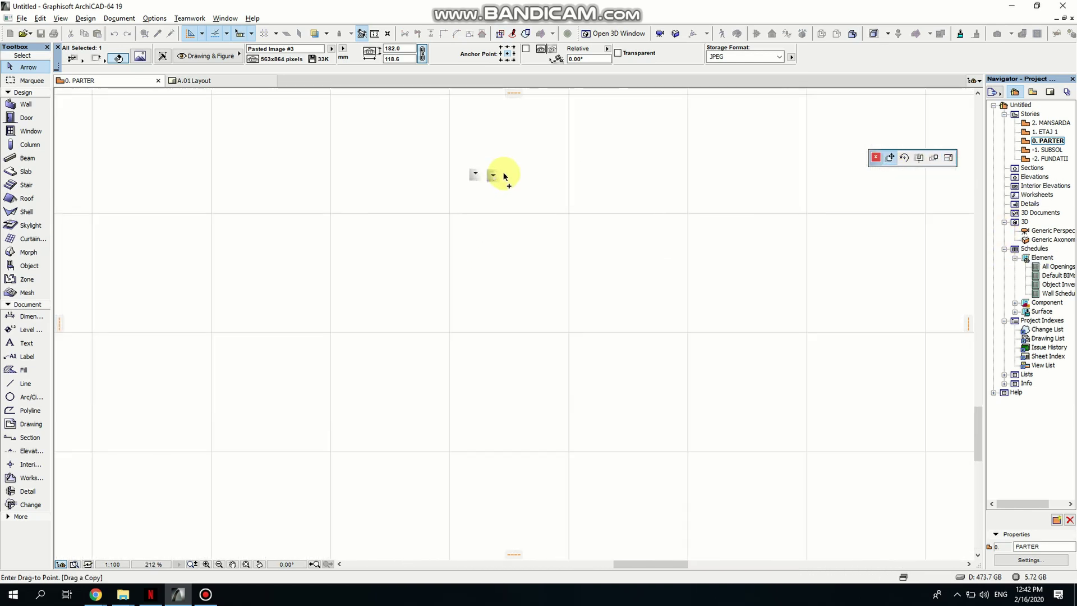
pyautogui.click(538, 171)
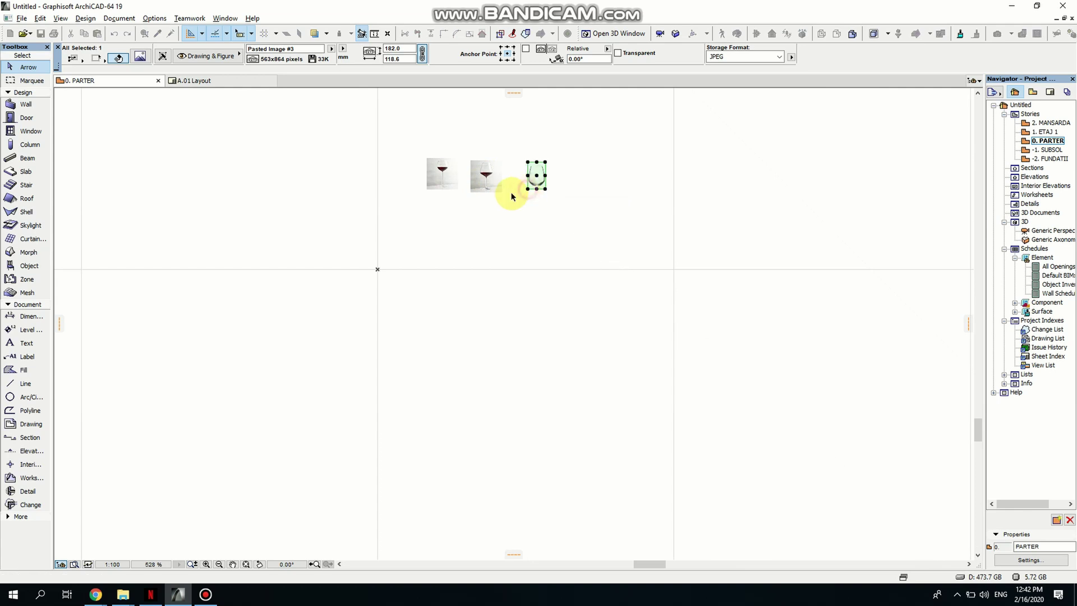
# - Move the round wine glass image so that the midpoint of its lower edge sits on the project origin
pyautogui.scroll(2, 405, 280)
pyautogui.scroll(1, 404, 291)
pyautogui.moveTo(403, 292); pyautogui.dragTo(400, 337, button='middle')
pyautogui.press('Escape')
pyautogui.moveTo(509, 269); pyautogui.dragTo(527, 299, button='middle')
pyautogui.click(484, 199)
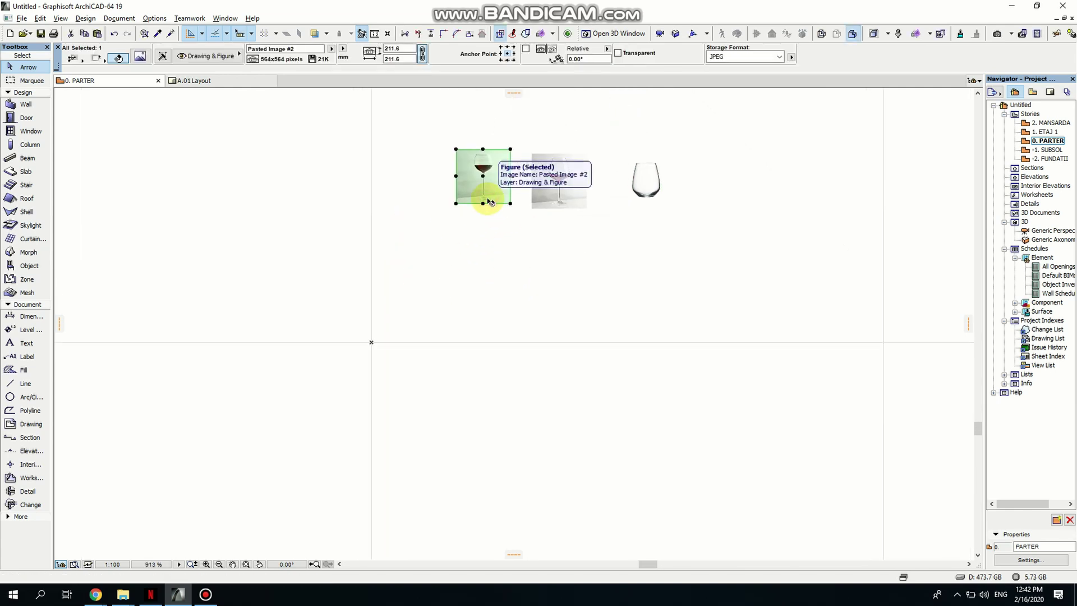
pyautogui.hotkey('ctrl', 'd')
pyautogui.moveTo(483, 204); pyautogui.dragTo(368, 347)
pyautogui.scroll(8, 368, 347)
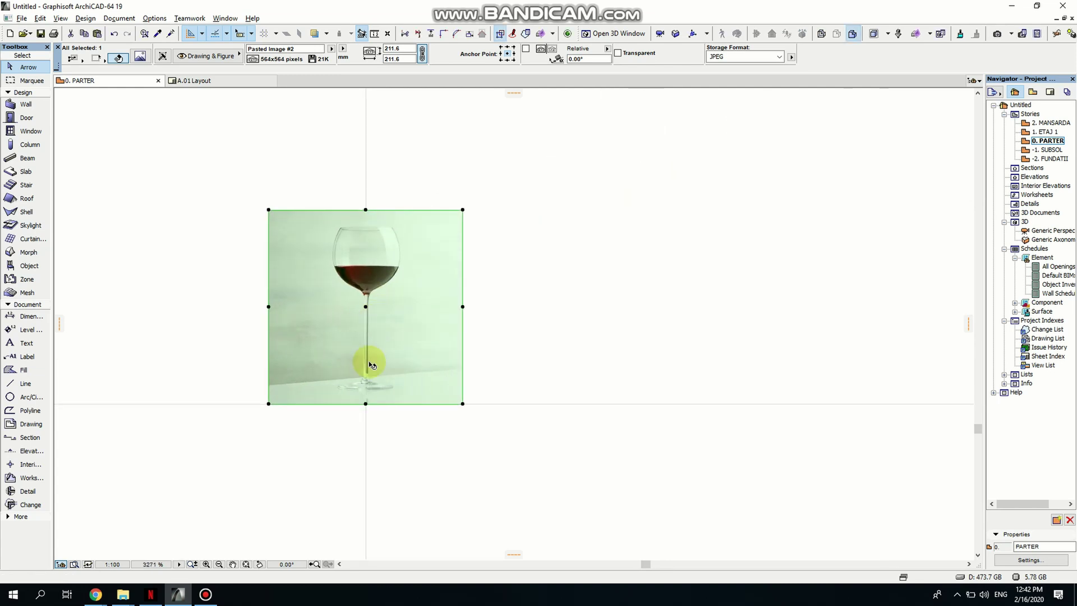
pyautogui.moveTo(413, 363); pyautogui.dragTo(459, 408, button='middle')
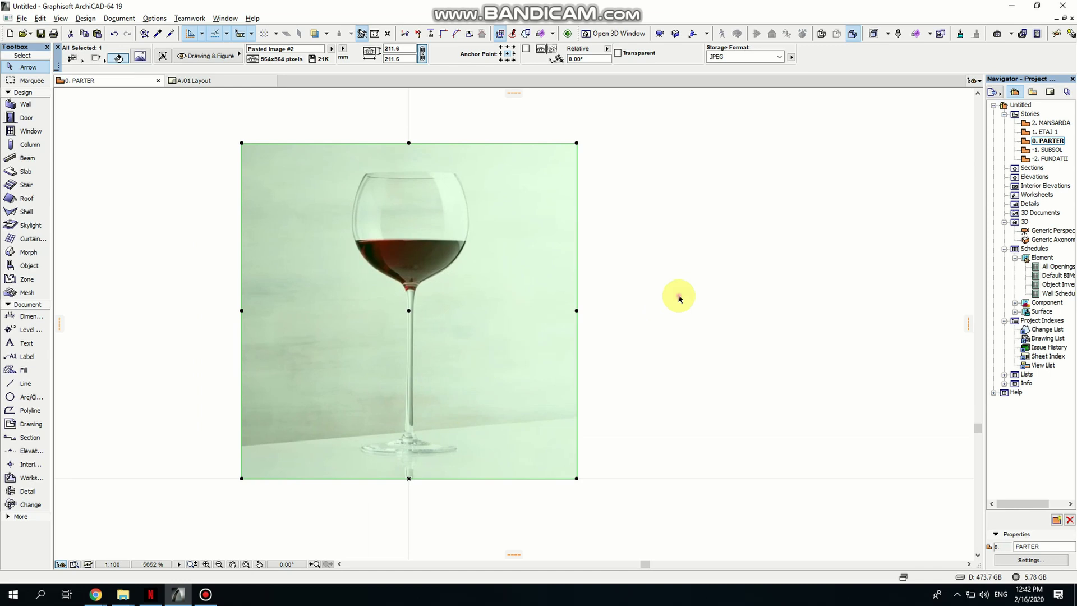
pyautogui.click(678, 297)
# - Draw a vertical polyline from the project origin up through the round wine glass's centre to a point above the image
pyautogui.scroll(2, 412, 326)
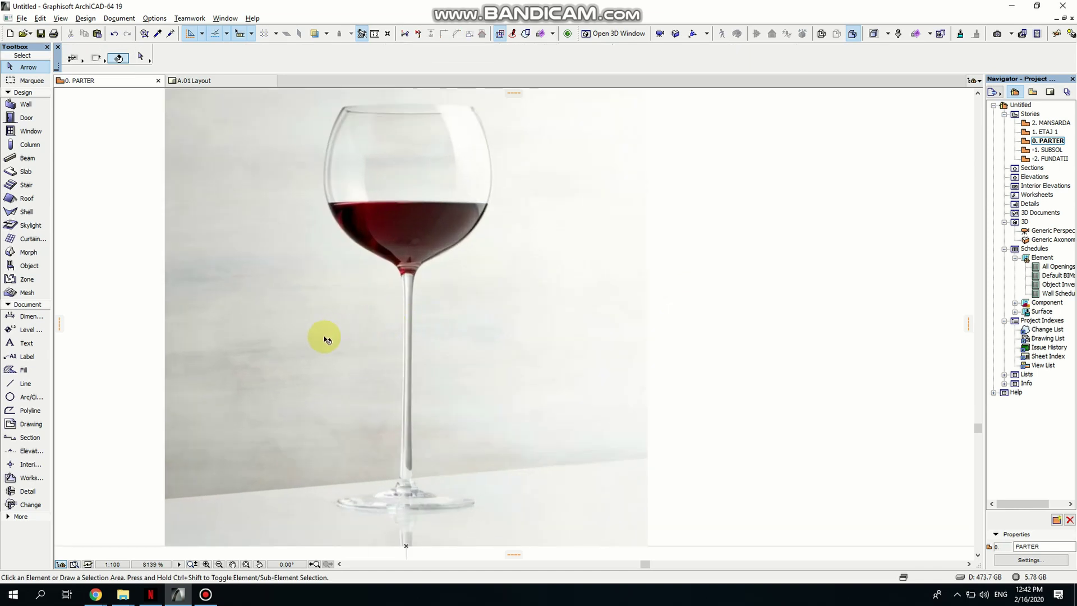
pyautogui.scroll(-2, 356, 401)
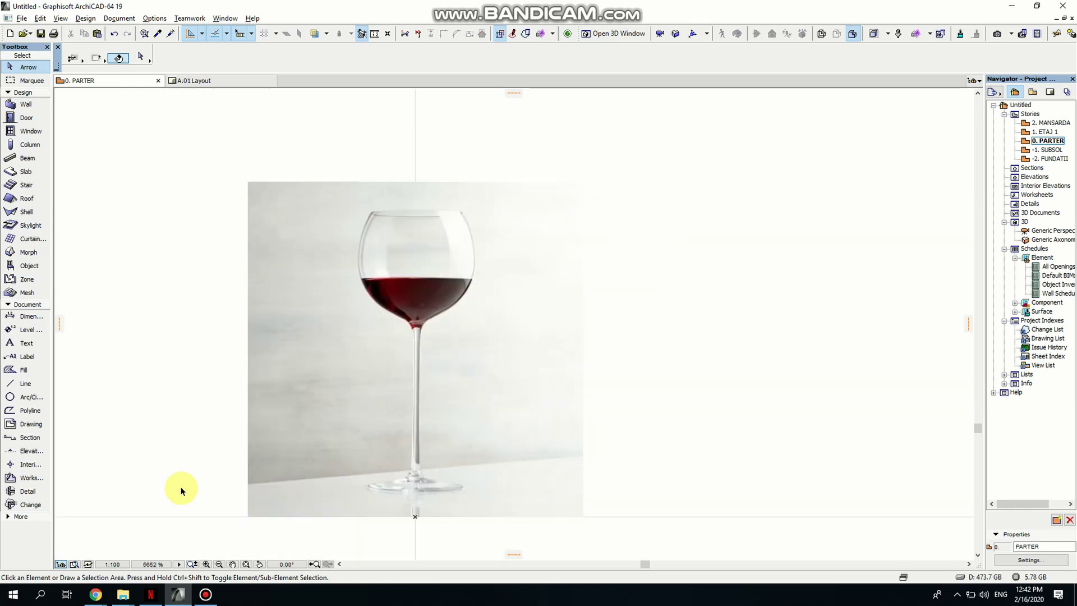
pyautogui.click(30, 411)
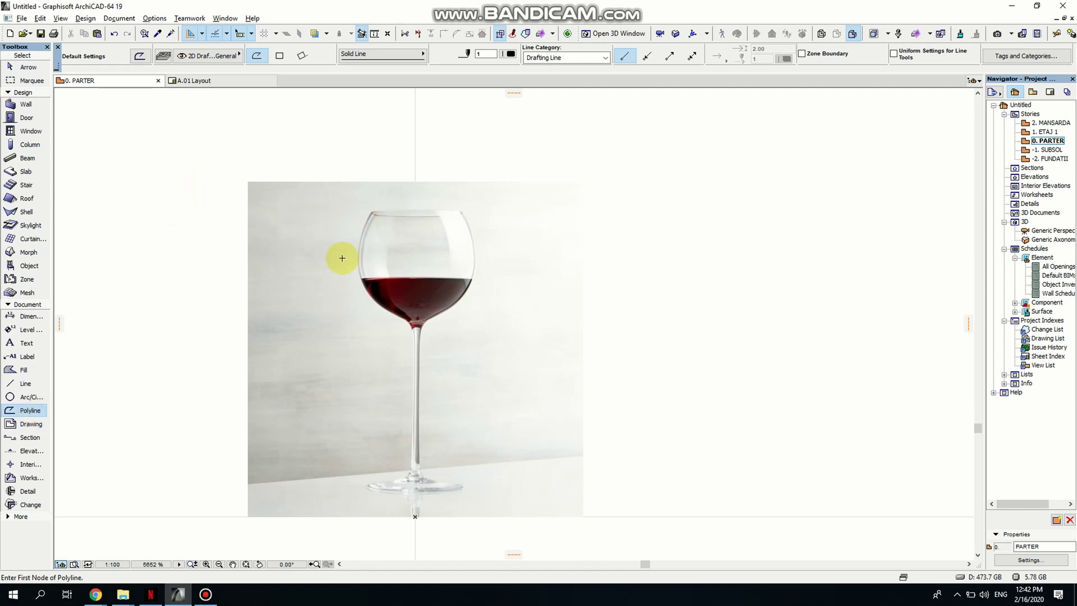
pyautogui.scroll(5, 378, 220)
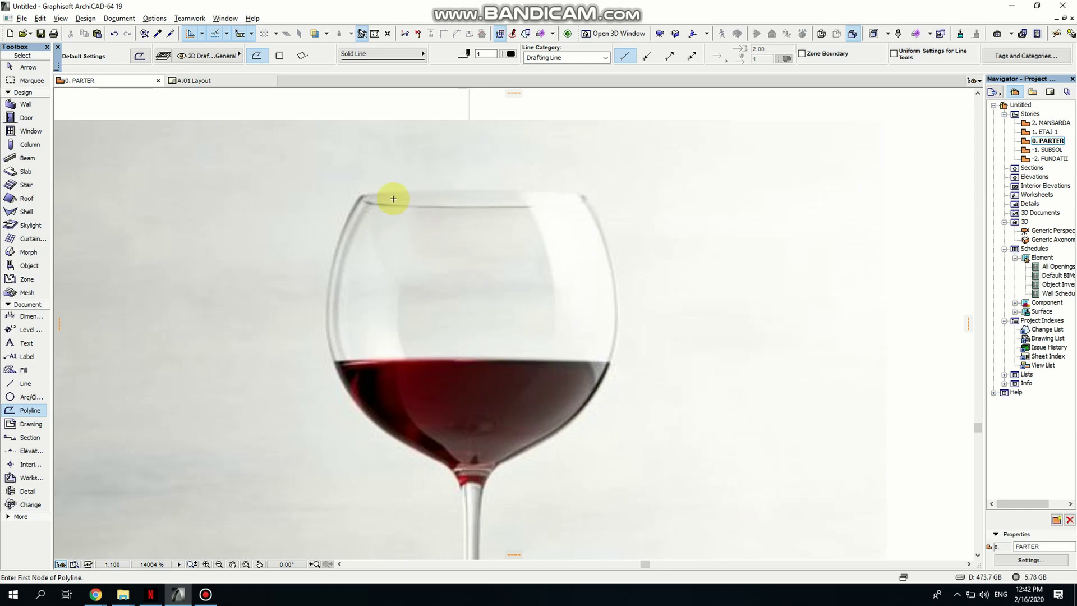
pyautogui.scroll(3, 400, 192)
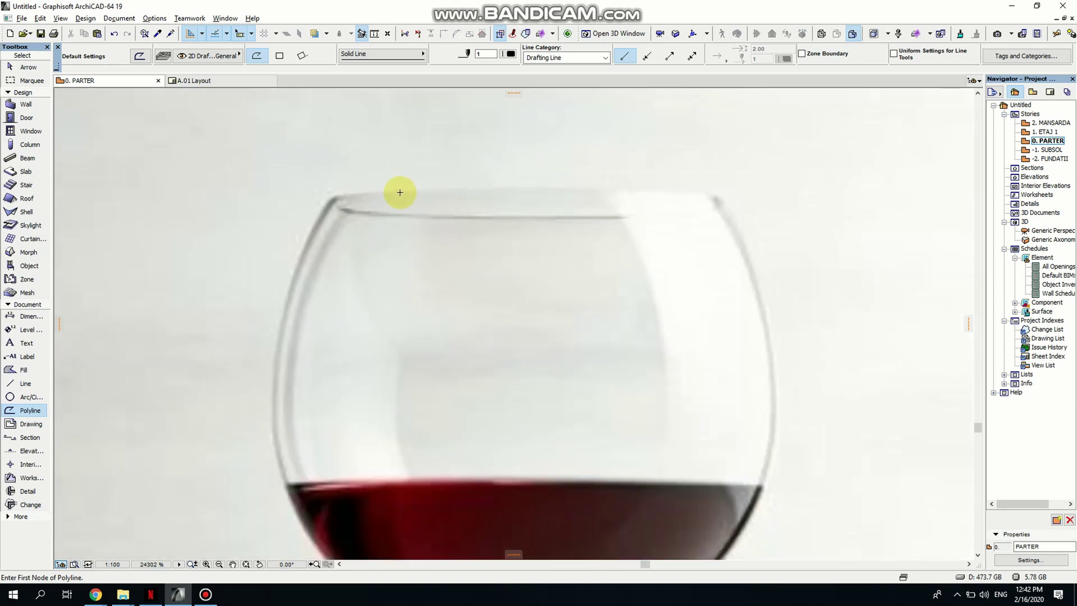
pyautogui.scroll(-6, 522, 185)
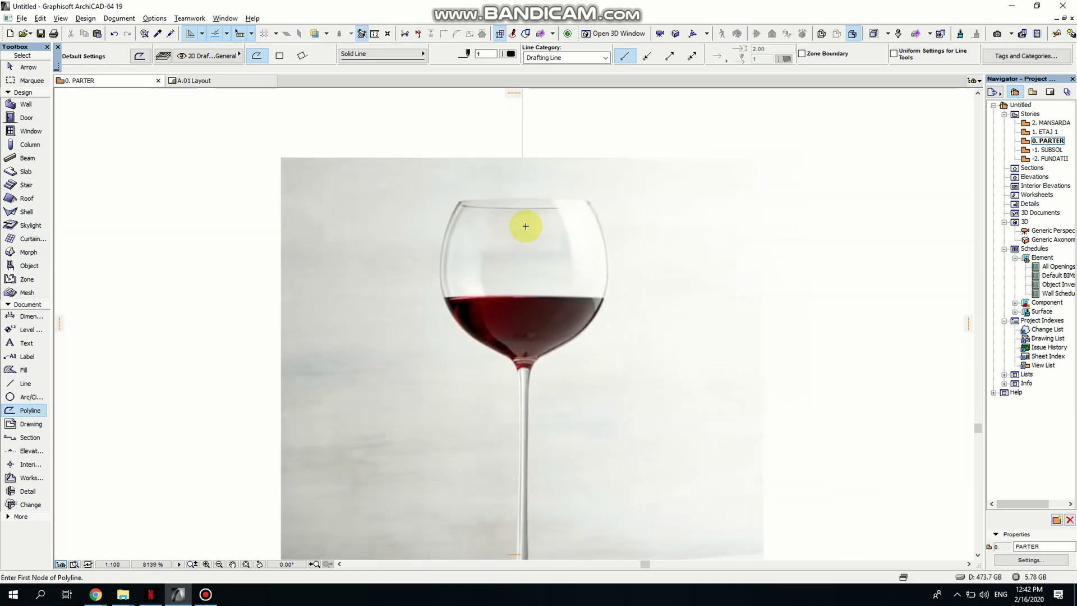
pyautogui.click(515, 411)
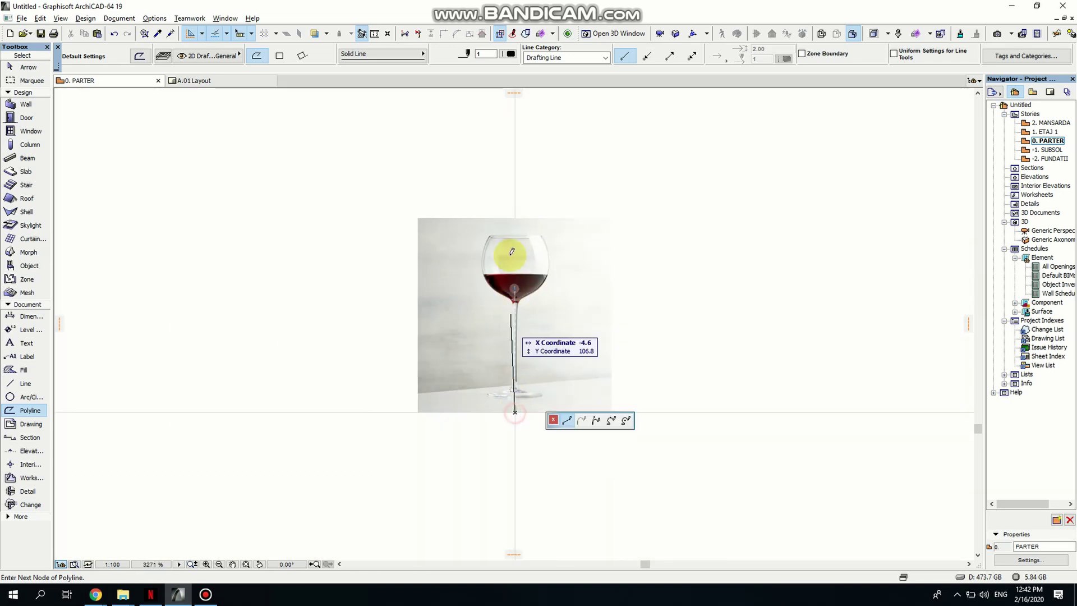
pyautogui.doubleClick(514, 133)
# - Set the vertical axis polyline's pen colour to the red pen 8 (0.35 mm, Columns - General) and deselect it
pyautogui.keyDown('shift'); pyautogui.click(514, 160); pyautogui.keyUp('shift')
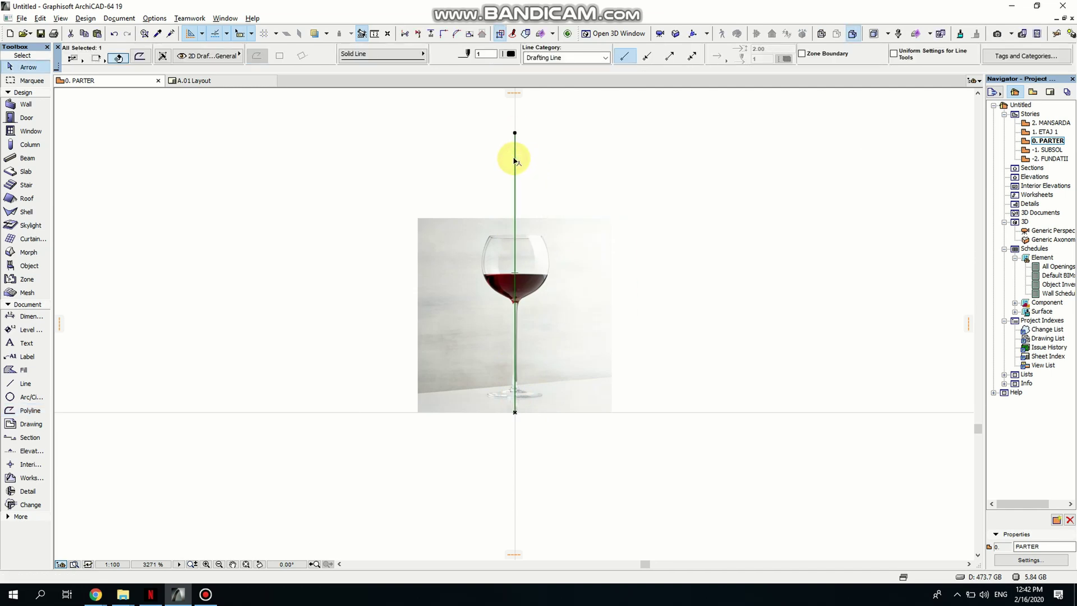
pyautogui.click(511, 53)
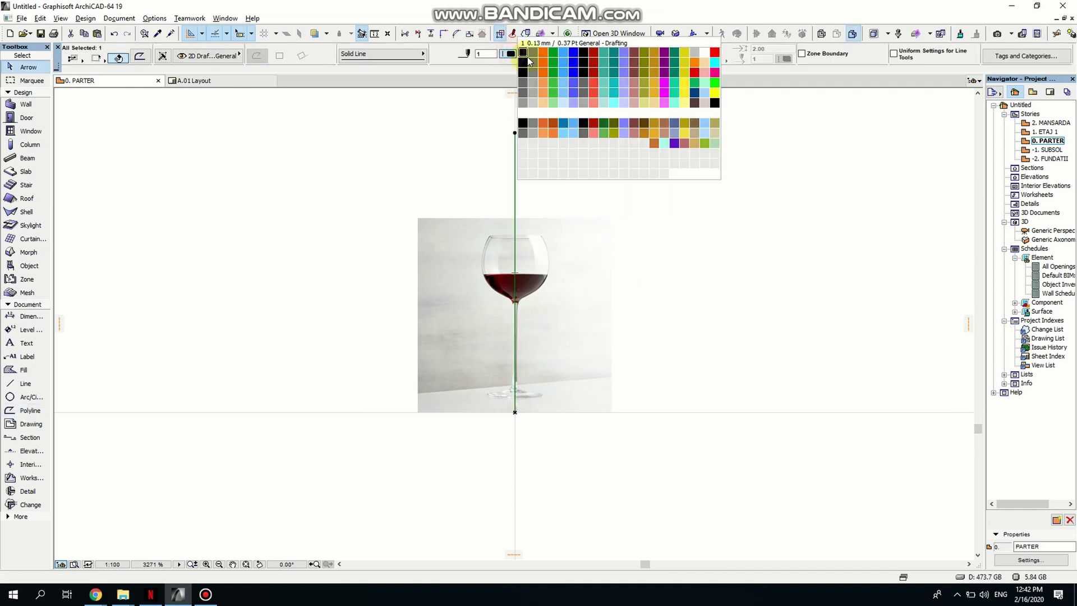
pyautogui.click(596, 55)
pyautogui.click(608, 209)
# - Start a polyline at the axis at rim height, run it horizontally to the glass's left rim edge and trace down the bowl's outer contour
pyautogui.scroll(5, 500, 242)
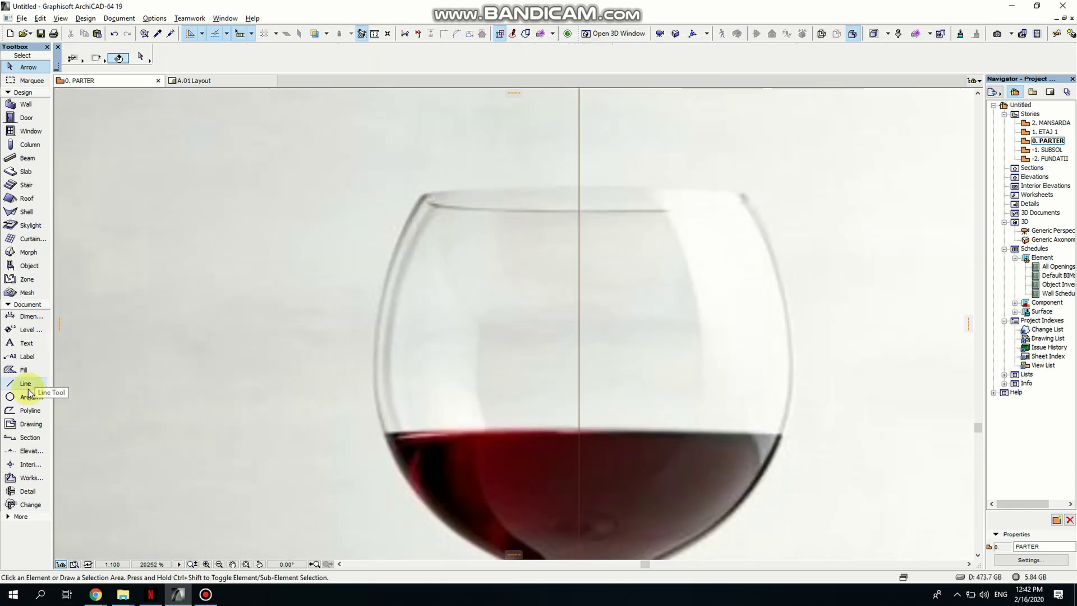
pyautogui.click(25, 410)
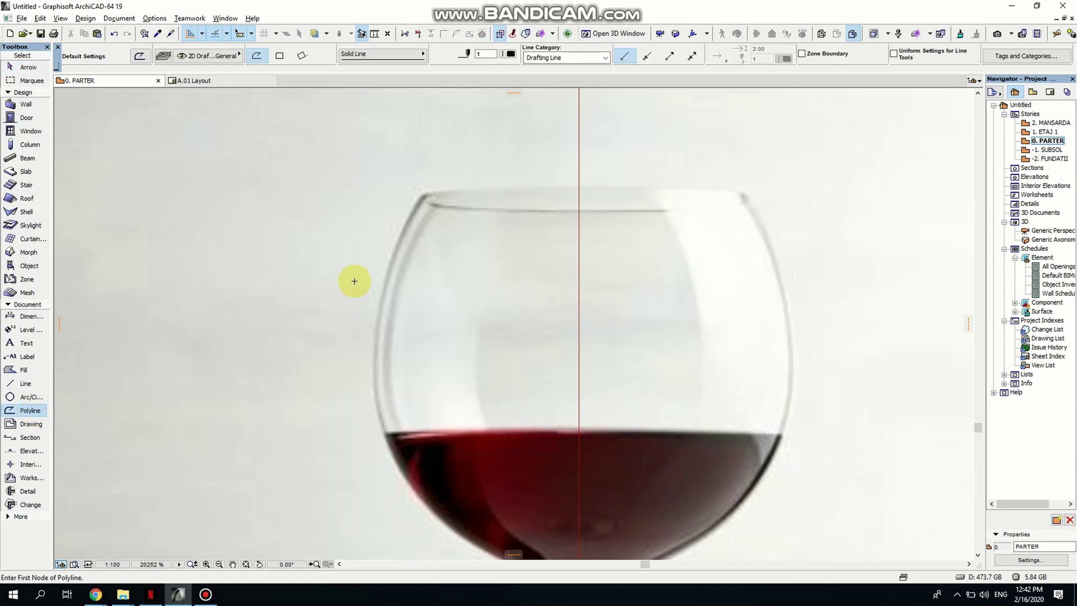
pyautogui.scroll(1, 481, 266)
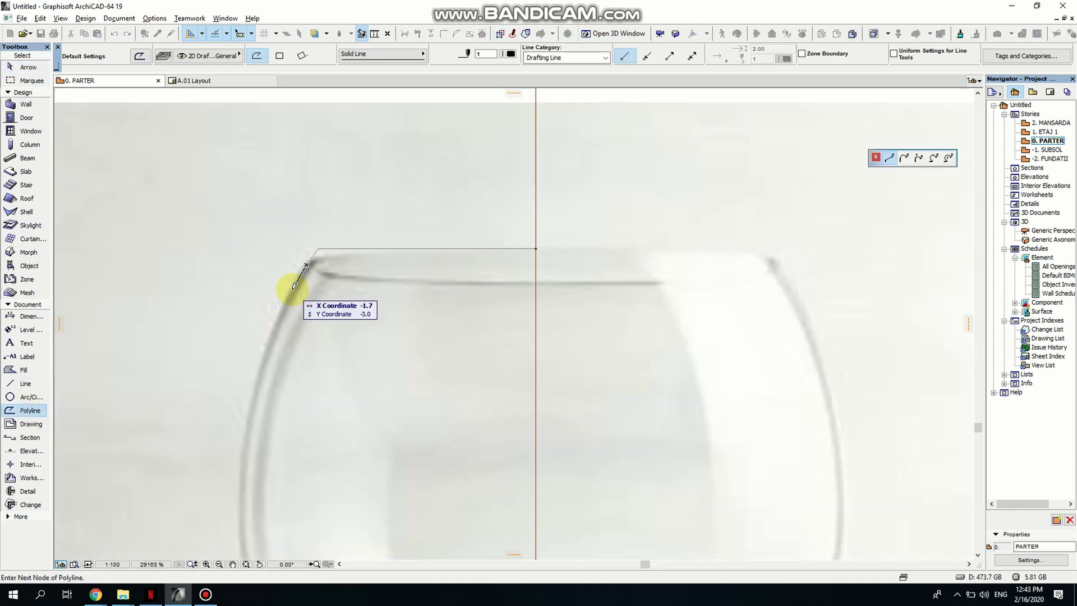
pyautogui.click(292, 290)
pyautogui.click(275, 320)
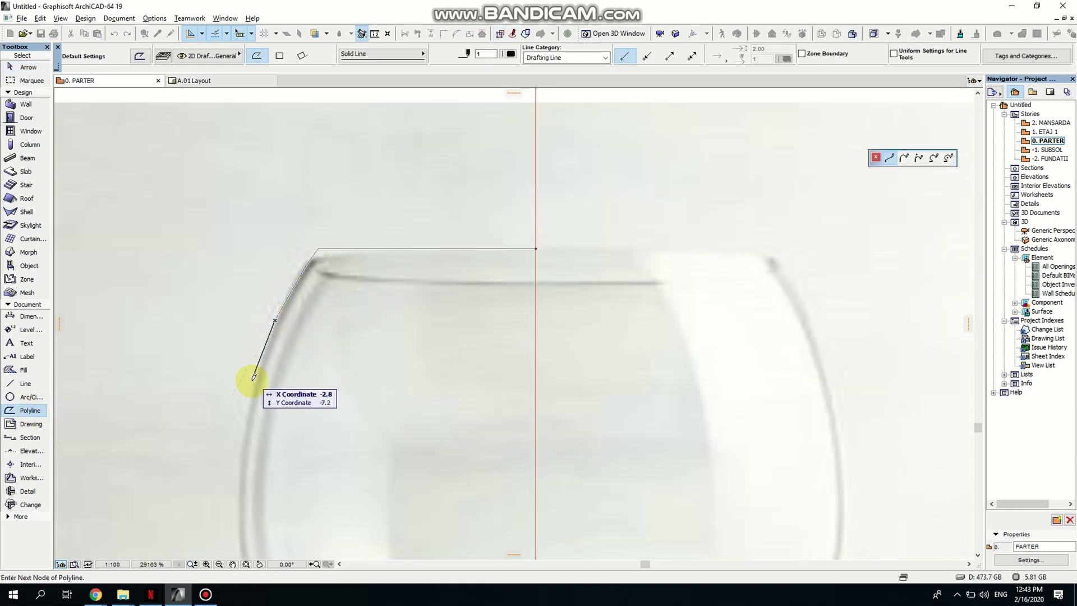
pyautogui.moveTo(243, 413); pyautogui.dragTo(259, 281, button='middle')
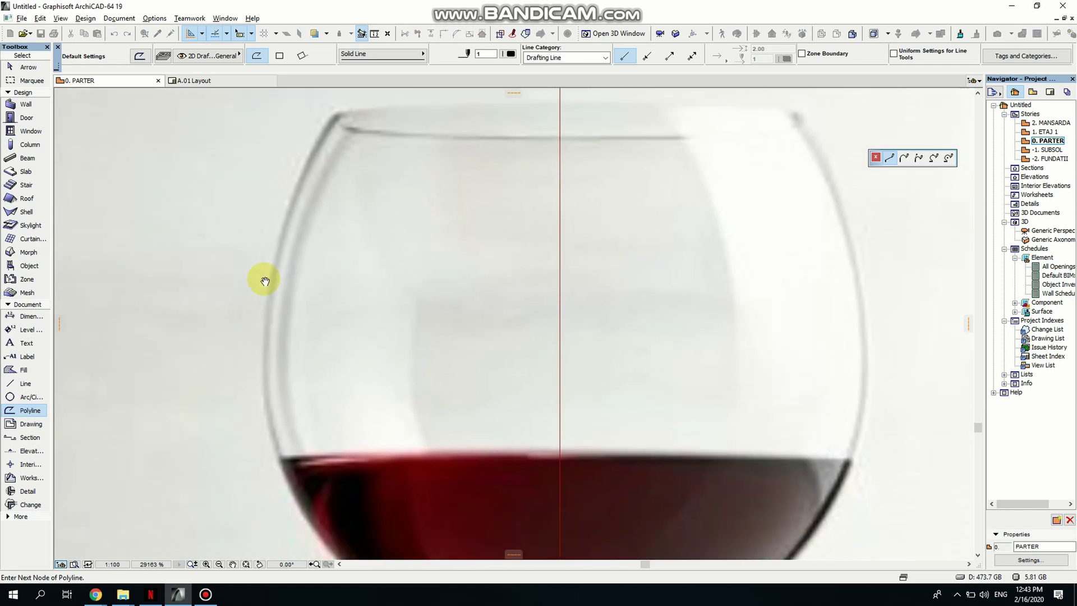
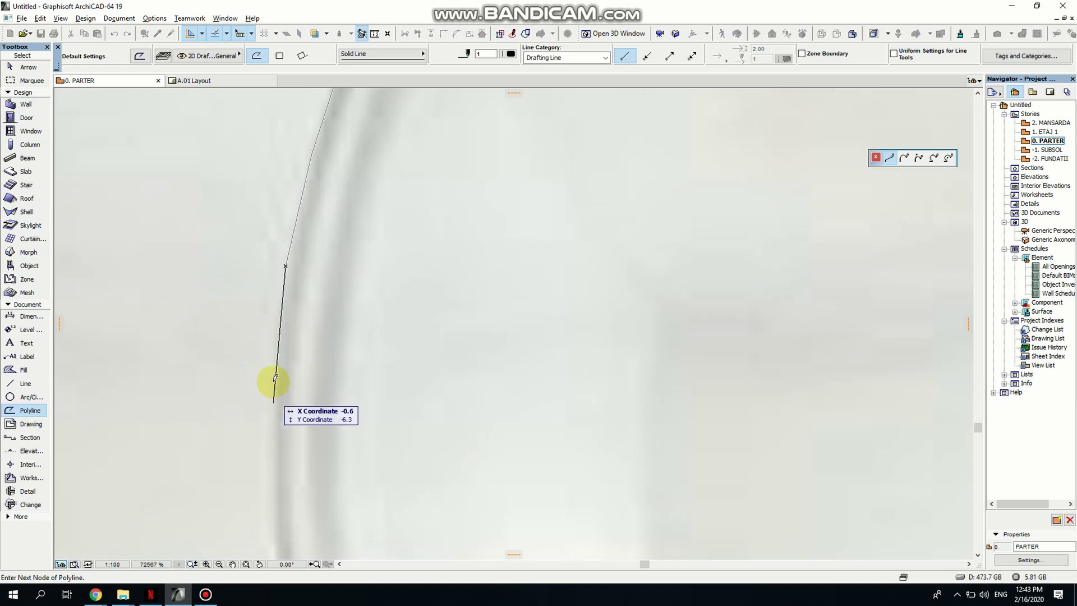
# - Continue the profile polyline down the bowl's outer left side to the level of the wine surface
pyautogui.click(270, 396)
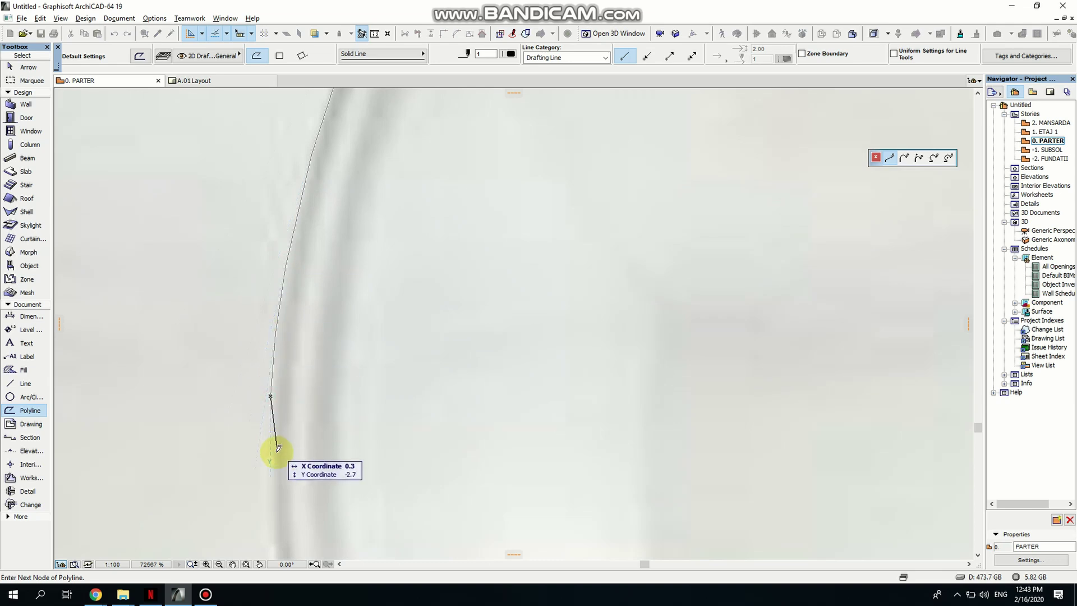
pyautogui.moveTo(270, 473); pyautogui.dragTo(293, 197, button='middle')
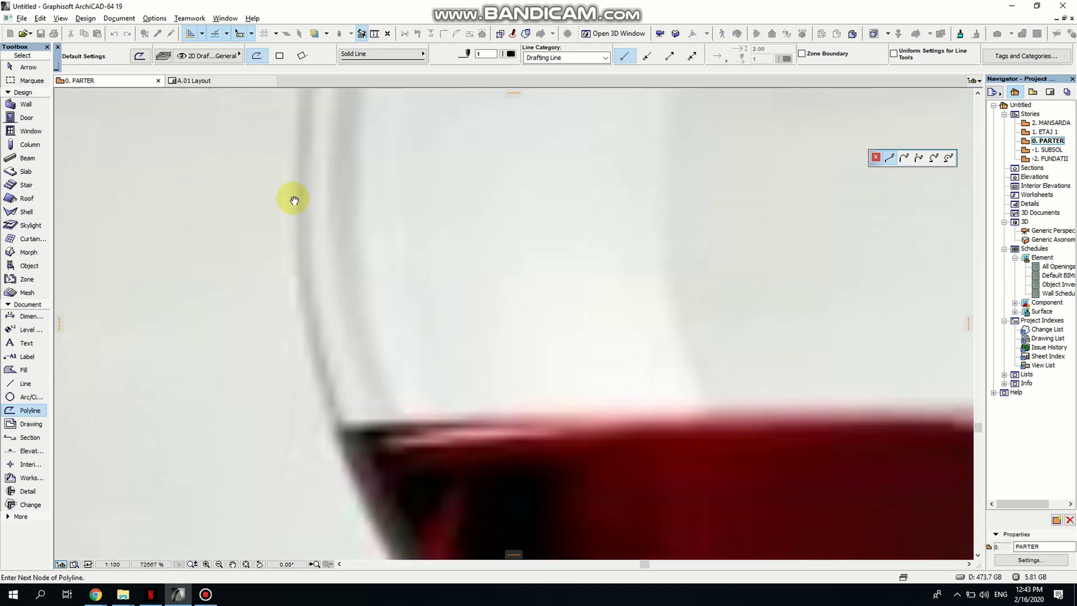
pyautogui.click(295, 283)
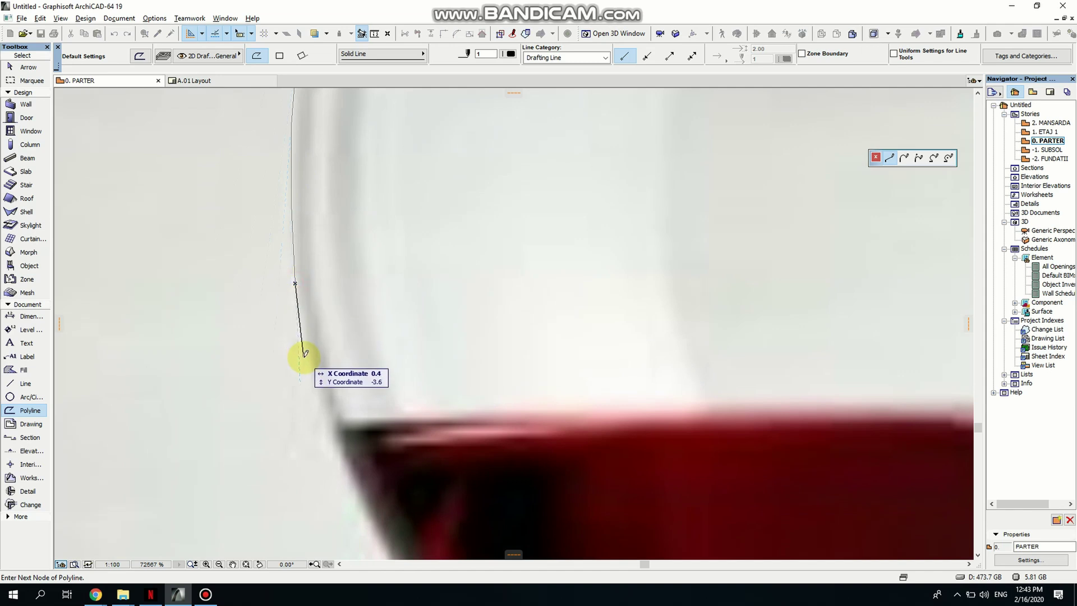
pyautogui.click(307, 361)
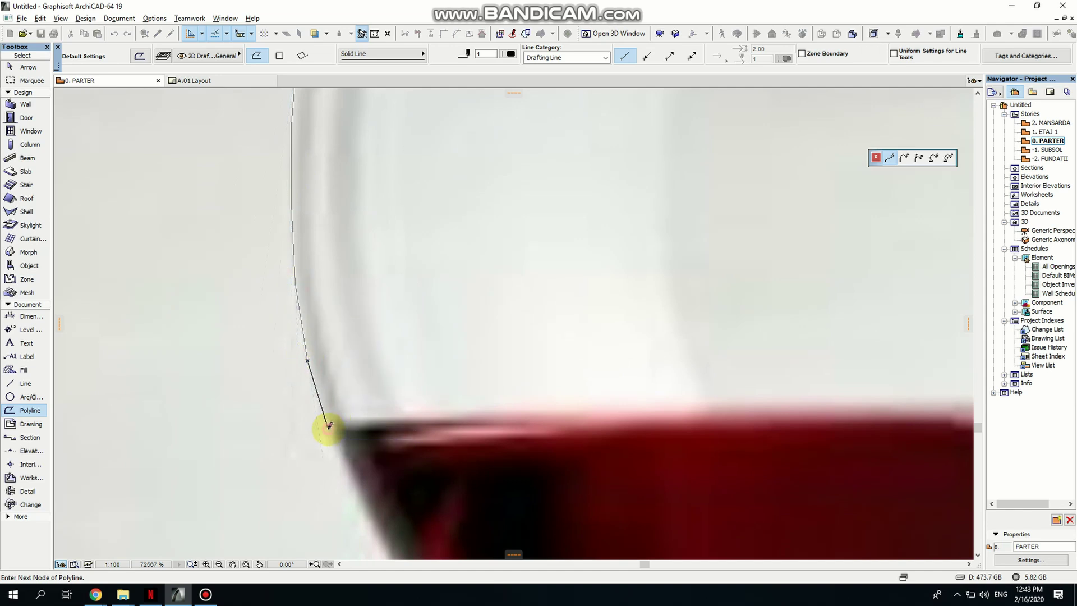
pyautogui.click(329, 427)
# - Trace the profile polyline along the wine-filled lower left curve of the bowl
pyautogui.moveTo(328, 427); pyautogui.dragTo(285, 138, button='middle')
pyautogui.moveTo(376, 337); pyautogui.dragTo(333, 233, button='middle')
pyautogui.click(348, 234)
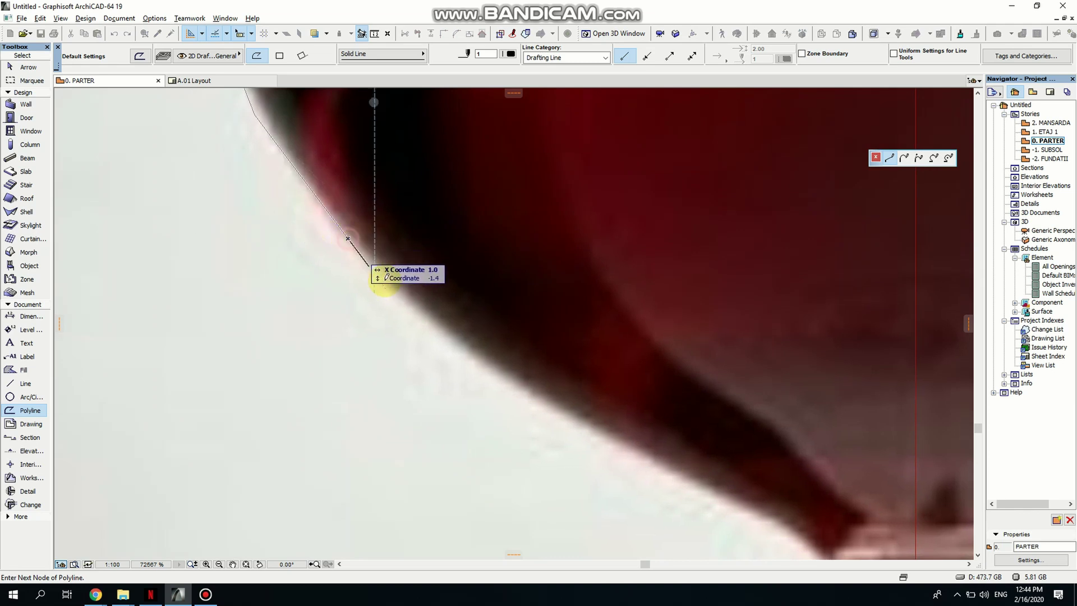
pyautogui.moveTo(412, 283); pyautogui.dragTo(354, 176, button='middle')
pyautogui.click(357, 197)
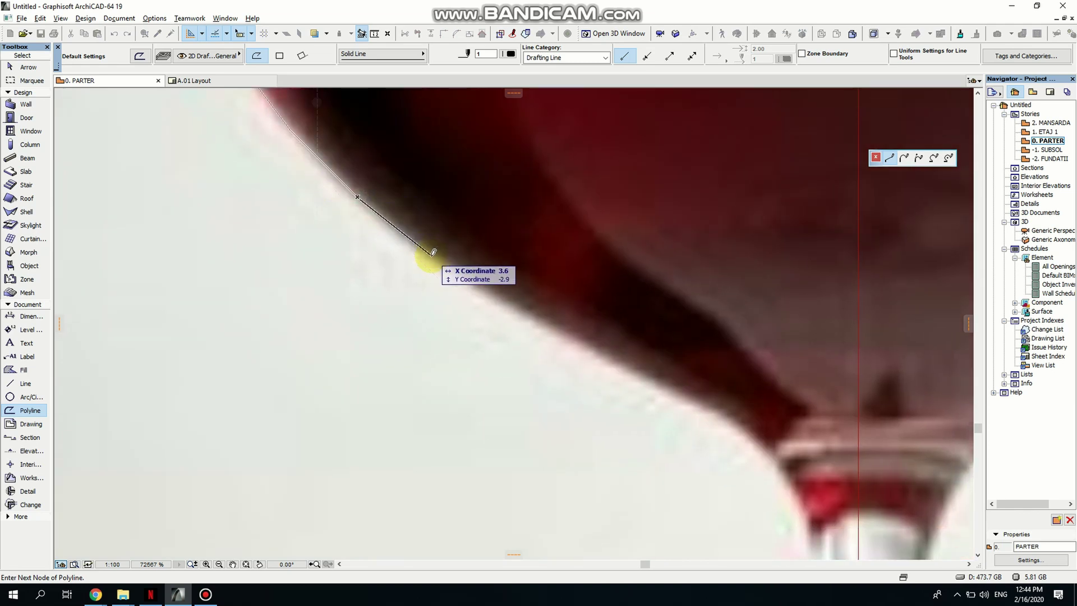
pyautogui.click(431, 257)
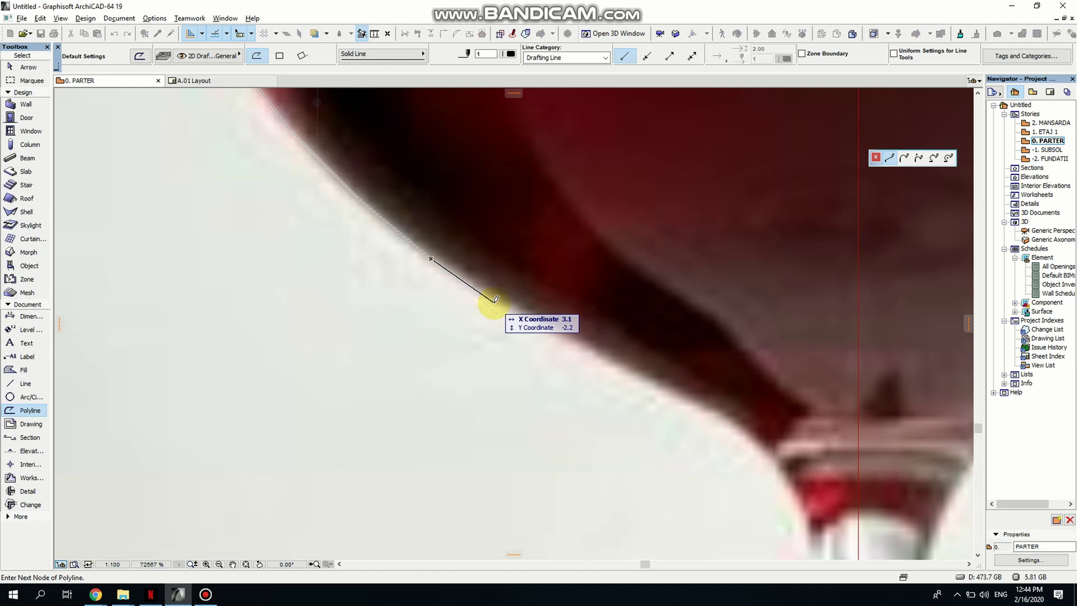
# - Extend the profile polyline along the bowl's underside to the collar where the bowl meets the stem
pyautogui.moveTo(496, 303); pyautogui.dragTo(310, 182, button='middle')
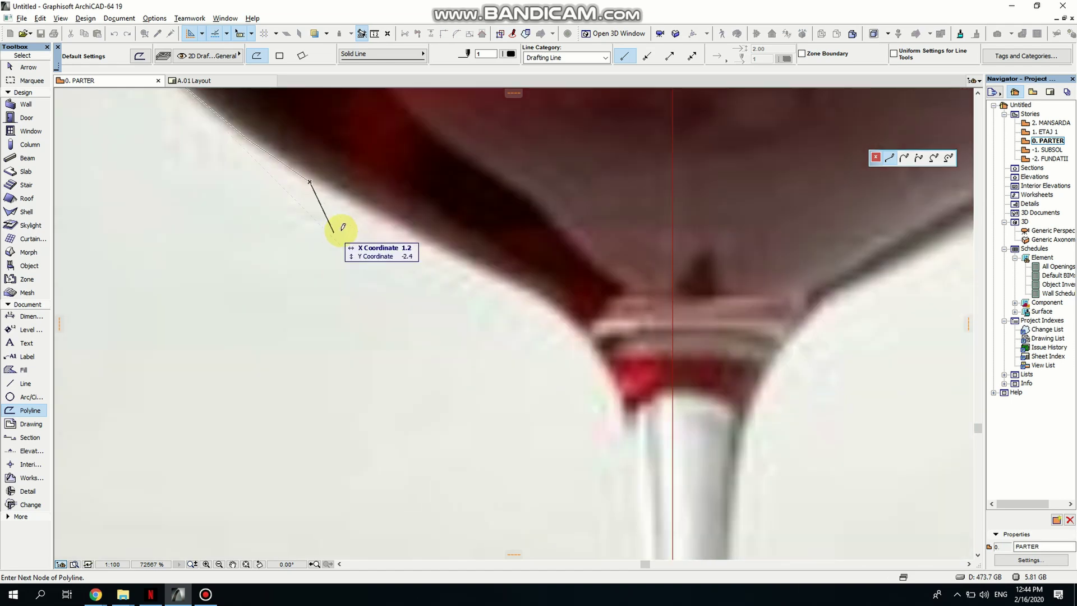
pyautogui.click(403, 225)
pyautogui.click(536, 287)
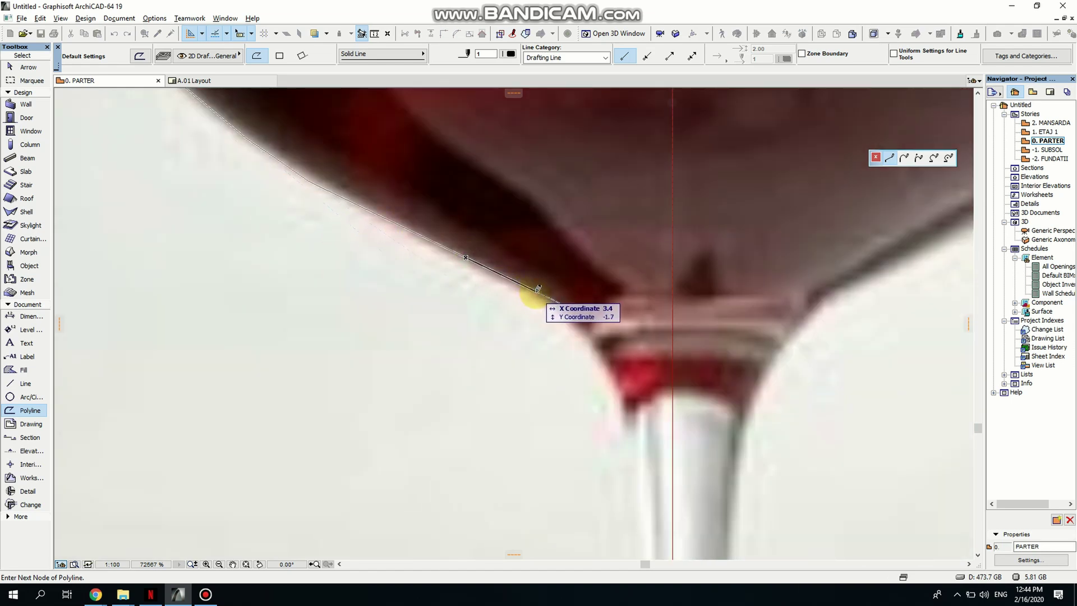
pyautogui.moveTo(541, 300); pyautogui.dragTo(445, 162, button='middle')
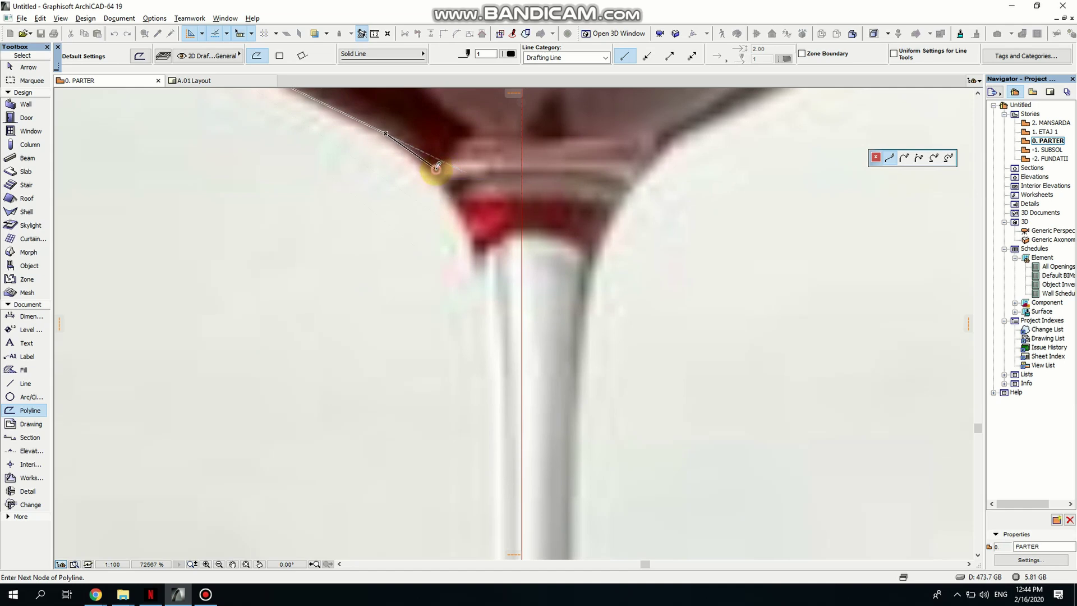
pyautogui.click(437, 167)
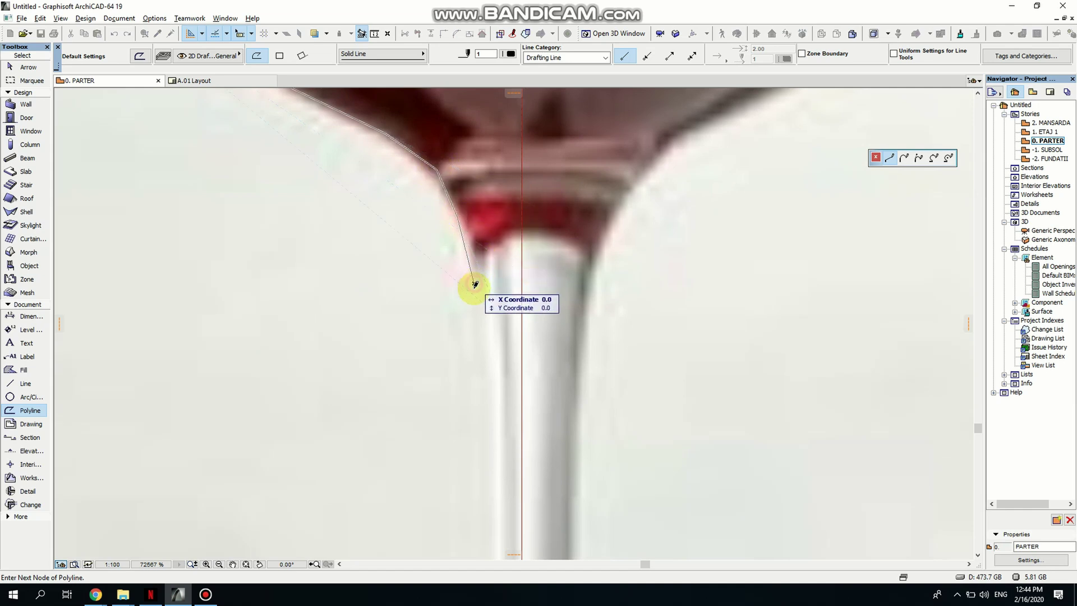
# - Run the profile polyline down the stem's left edge to where the stem begins to flare into the foot
pyautogui.scroll(-5, 475, 284)
pyautogui.scroll(3, 457, 378)
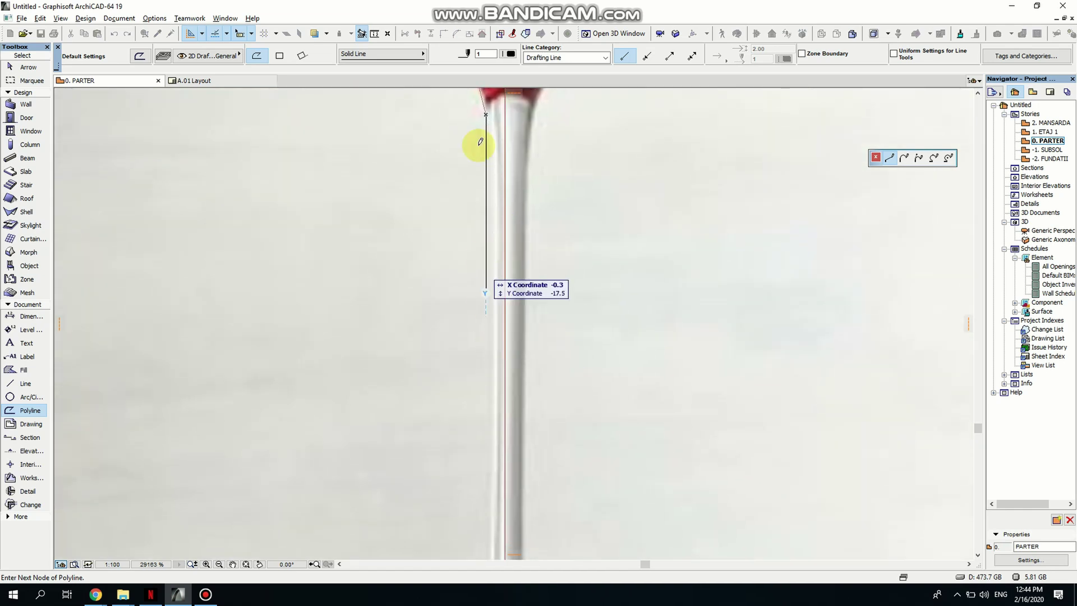
pyautogui.scroll(3, 485, 131)
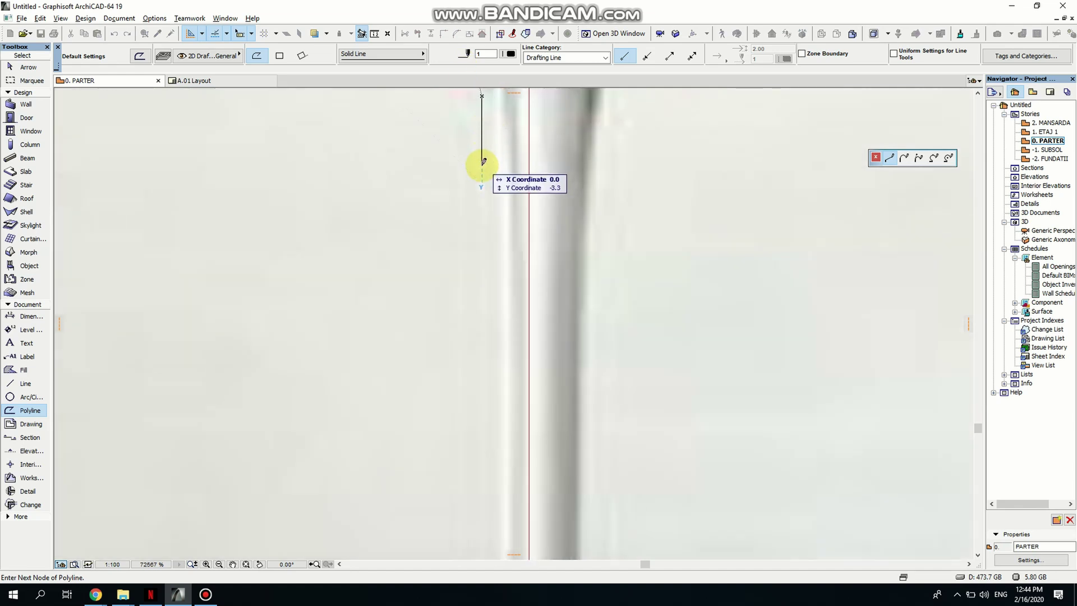
pyautogui.scroll(-5, 454, 263)
pyautogui.scroll(3, 452, 252)
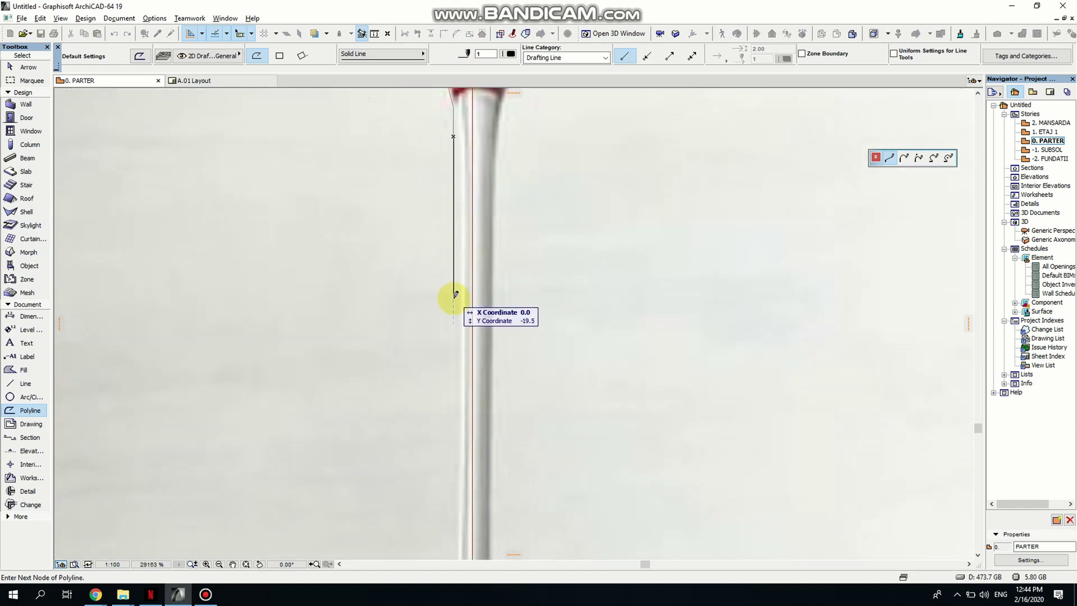
pyautogui.moveTo(440, 361); pyautogui.dragTo(428, 308, button='middle')
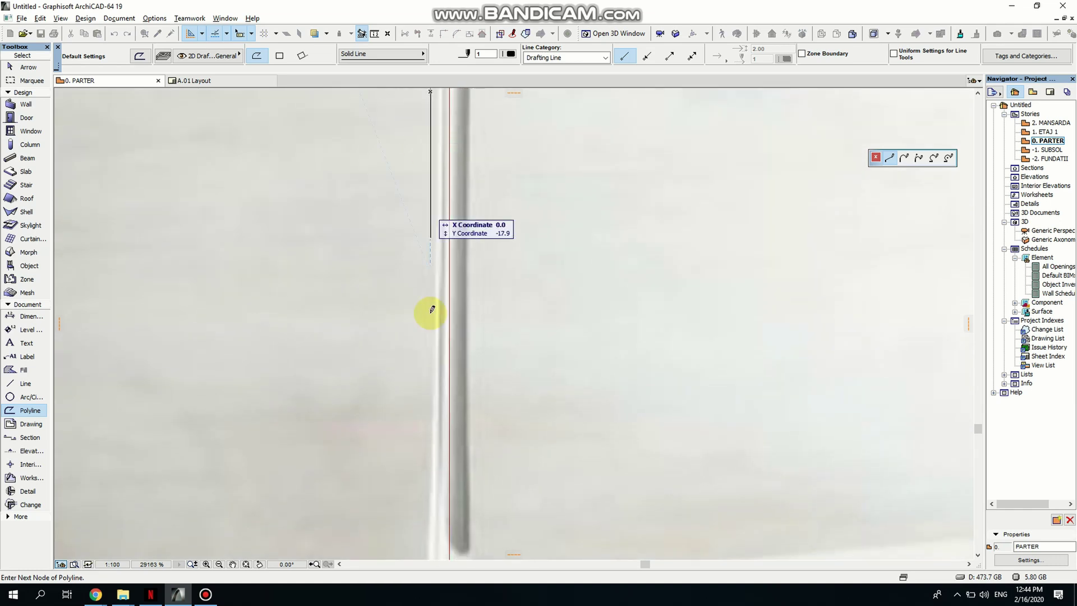
pyautogui.click(430, 486)
pyautogui.moveTo(430, 487); pyautogui.dragTo(441, 206, button='middle')
pyautogui.scroll(2, 438, 300)
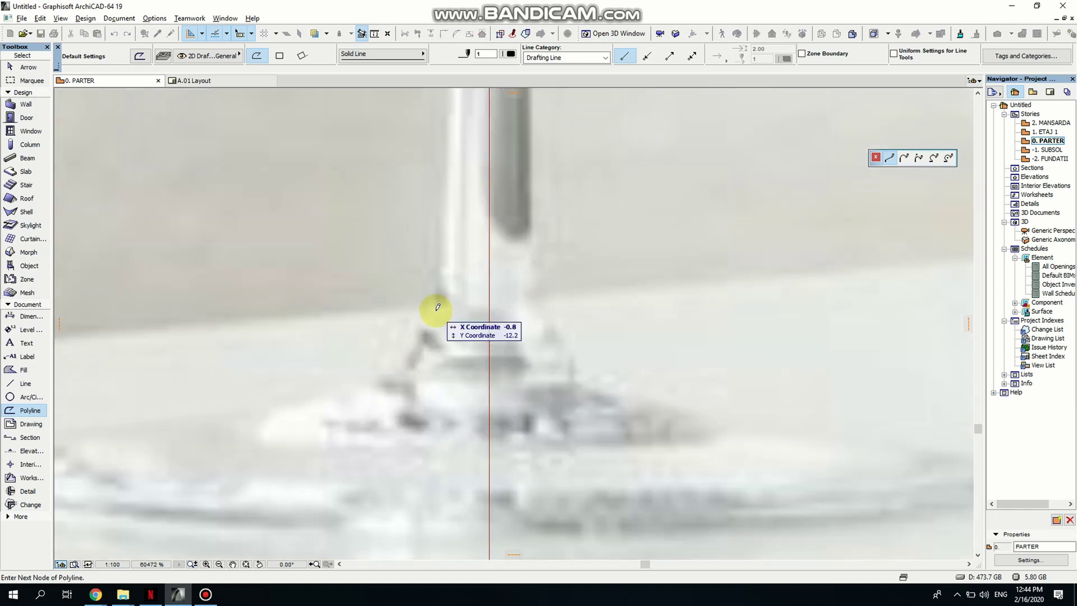
pyautogui.click(437, 302)
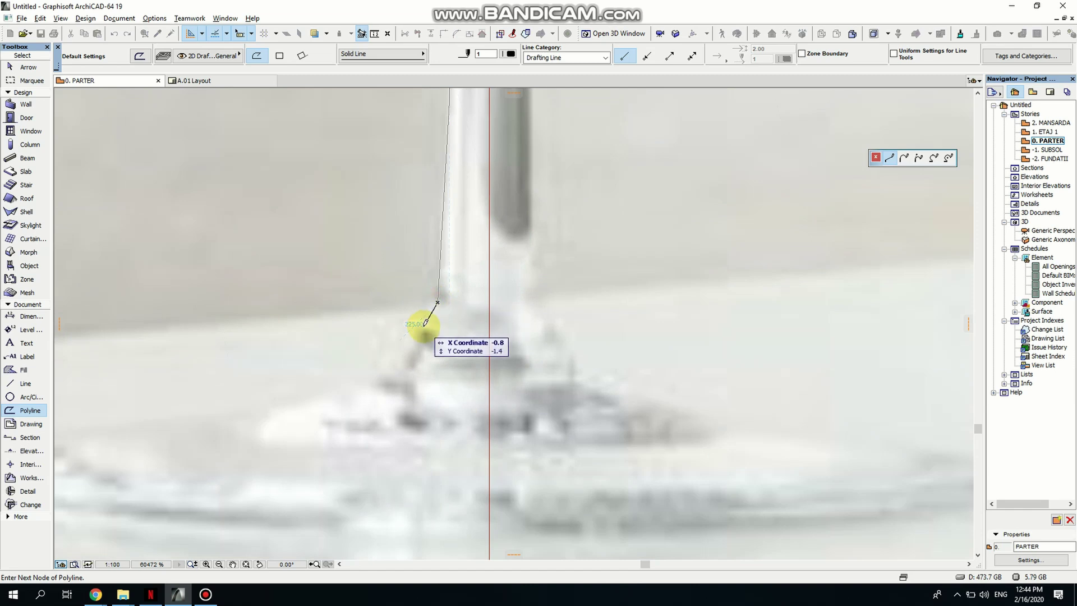
# - Trace the flare from the stem's lower end out onto the upper surface of the foot
pyautogui.click(424, 326)
pyautogui.click(398, 360)
pyautogui.click(360, 389)
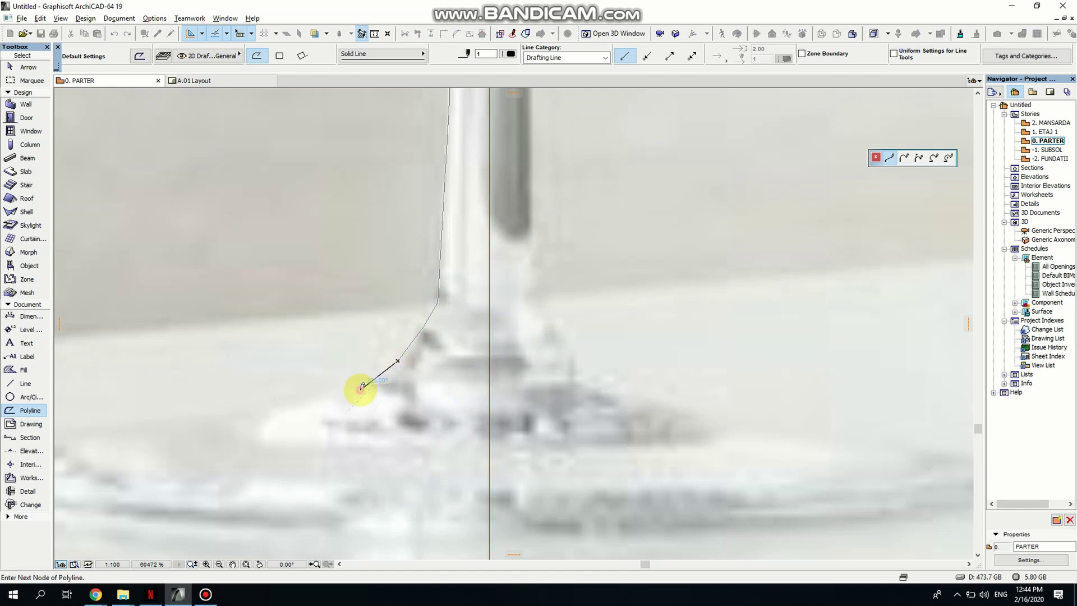
pyautogui.click(309, 403)
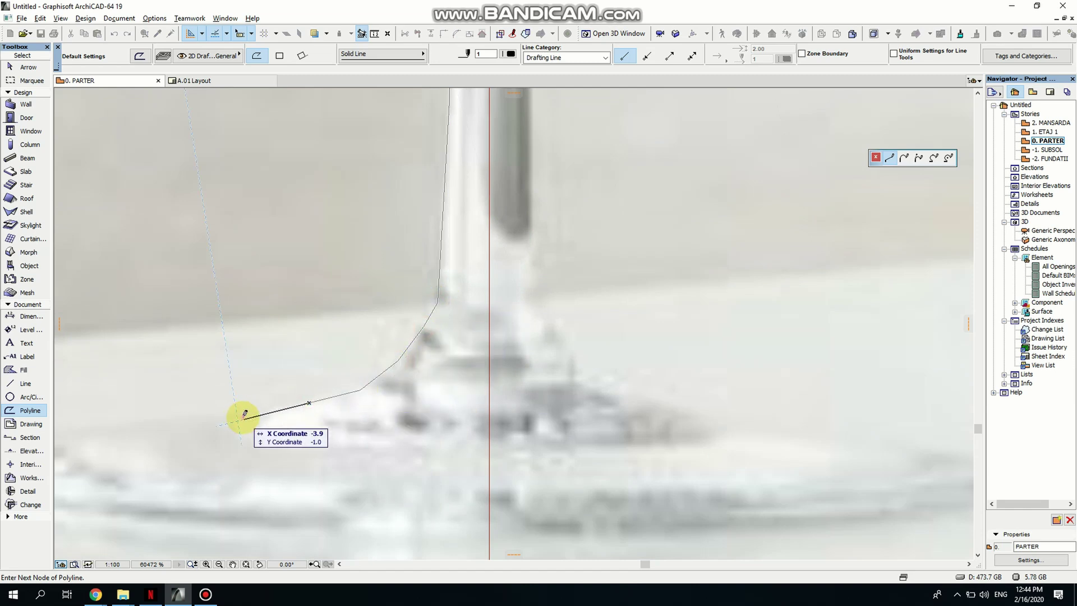
pyautogui.moveTo(247, 416); pyautogui.dragTo(522, 353, button='middle')
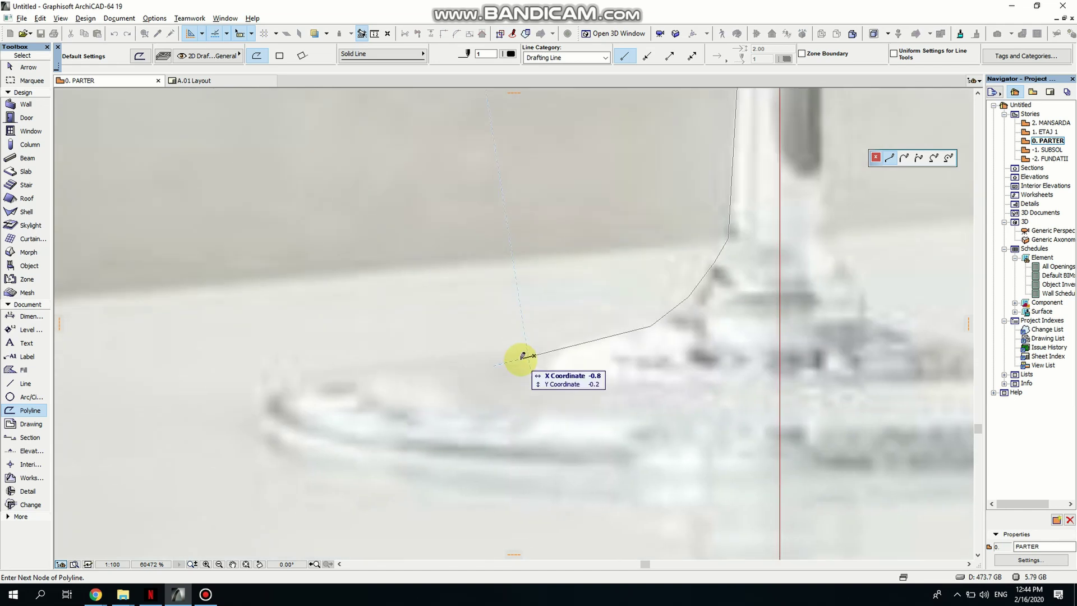
# - Trace the foot's upper surface around its left edge and finish the polyline with a horizontal base line ending on the axis
pyautogui.click(423, 368)
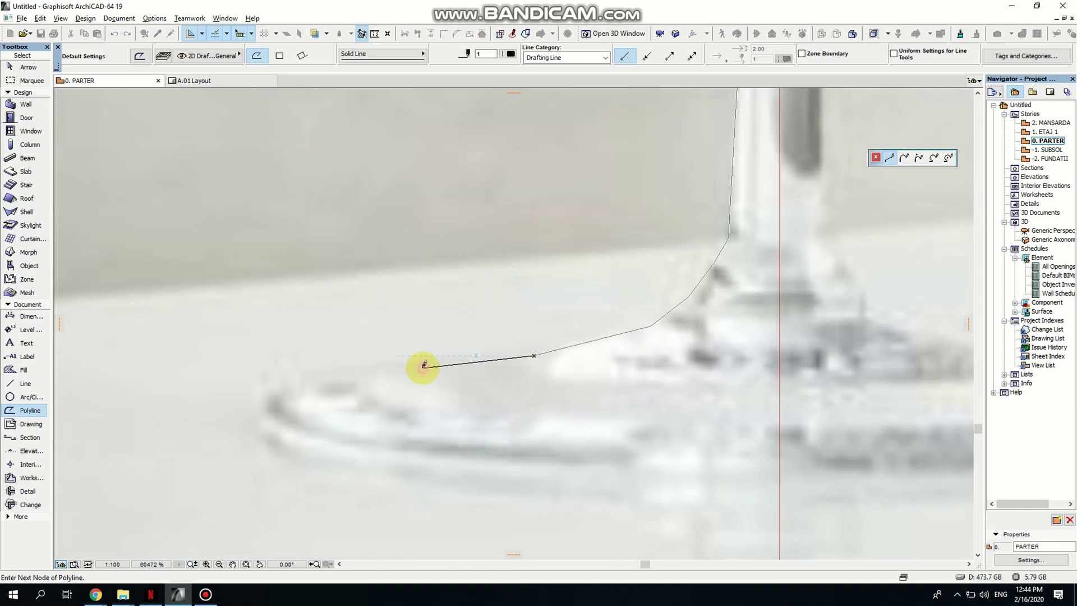
pyautogui.click(290, 383)
pyautogui.click(264, 397)
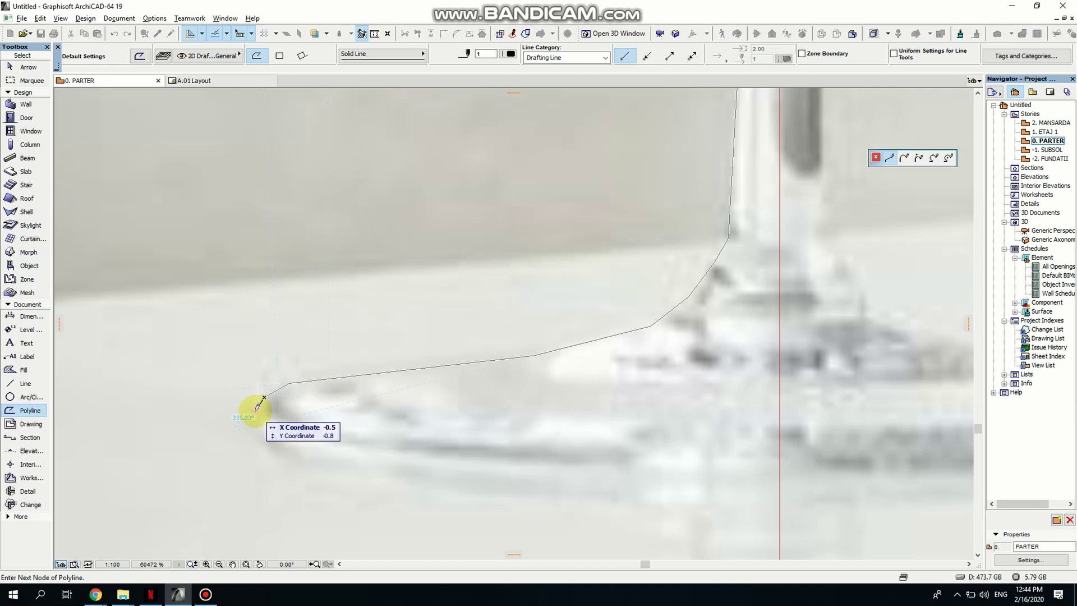
pyautogui.click(258, 425)
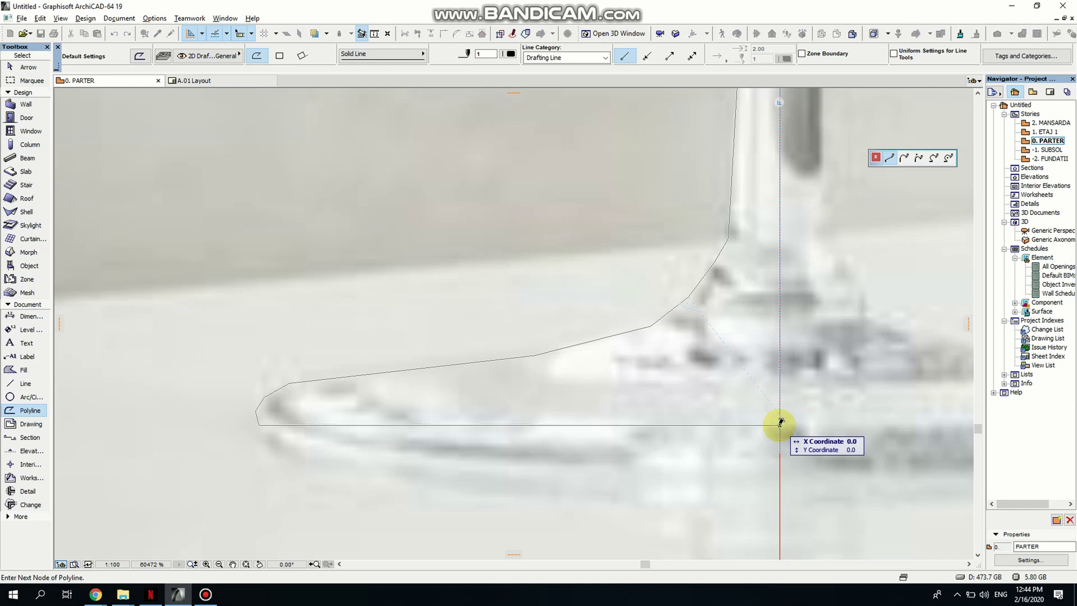
pyautogui.click(780, 421)
# - Fillet the profile polyline with a small radius applied to all corners
pyautogui.scroll(-3, 729, 395)
pyautogui.moveTo(697, 349); pyautogui.dragTo(585, 377, button='middle')
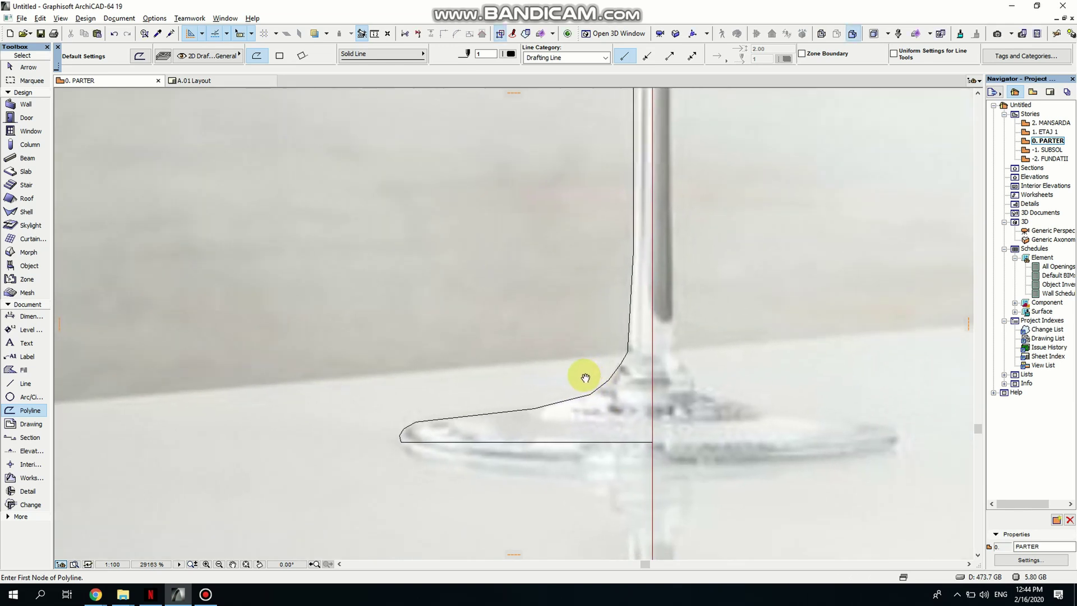
pyautogui.scroll(7, 515, 363)
pyautogui.press('Escape')
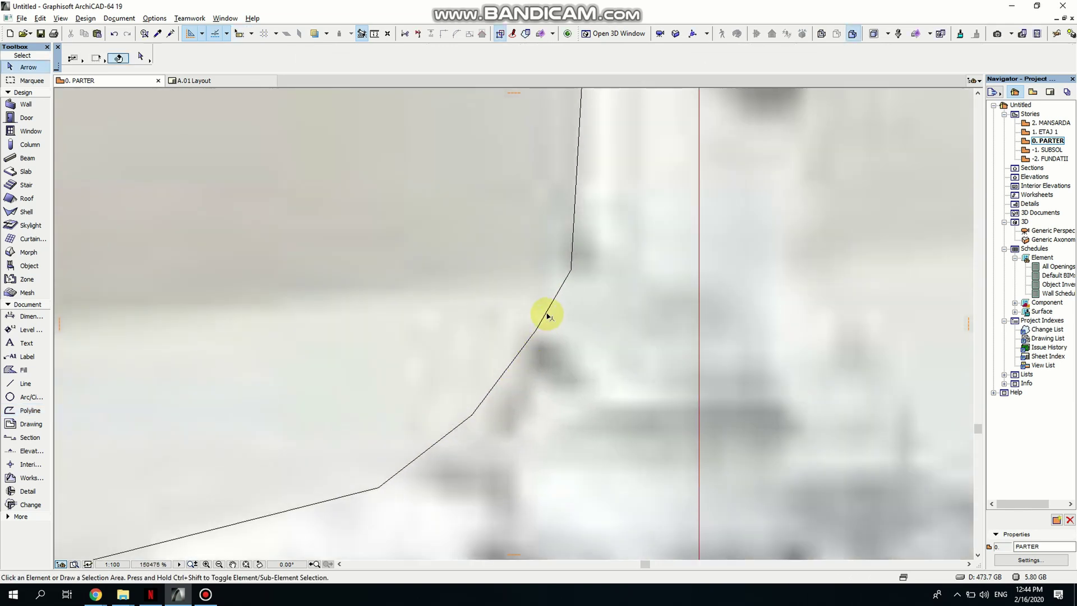
pyautogui.click(547, 316)
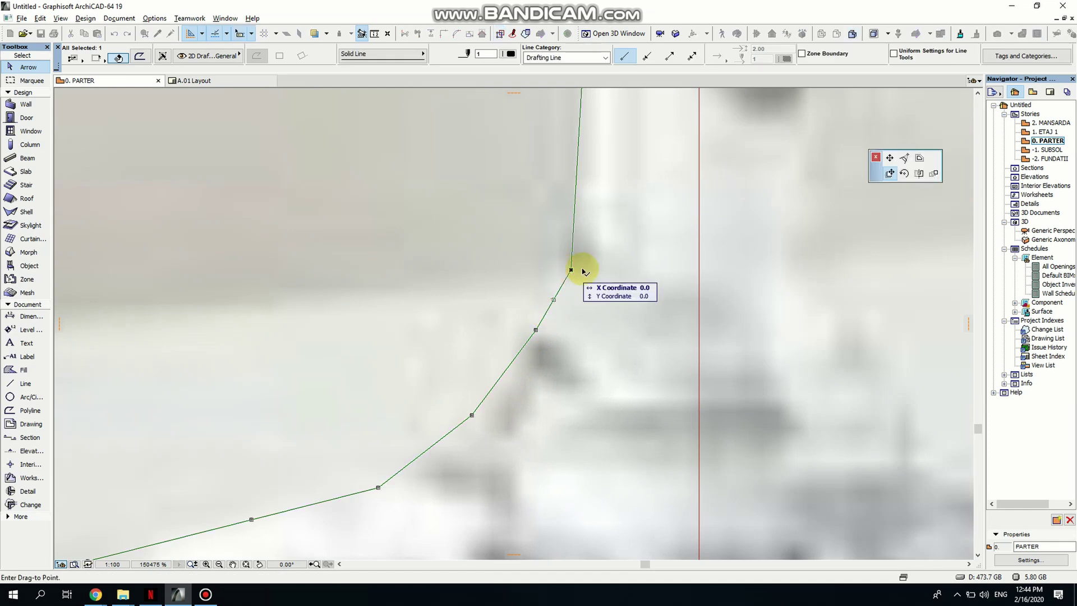
pyautogui.click(904, 159)
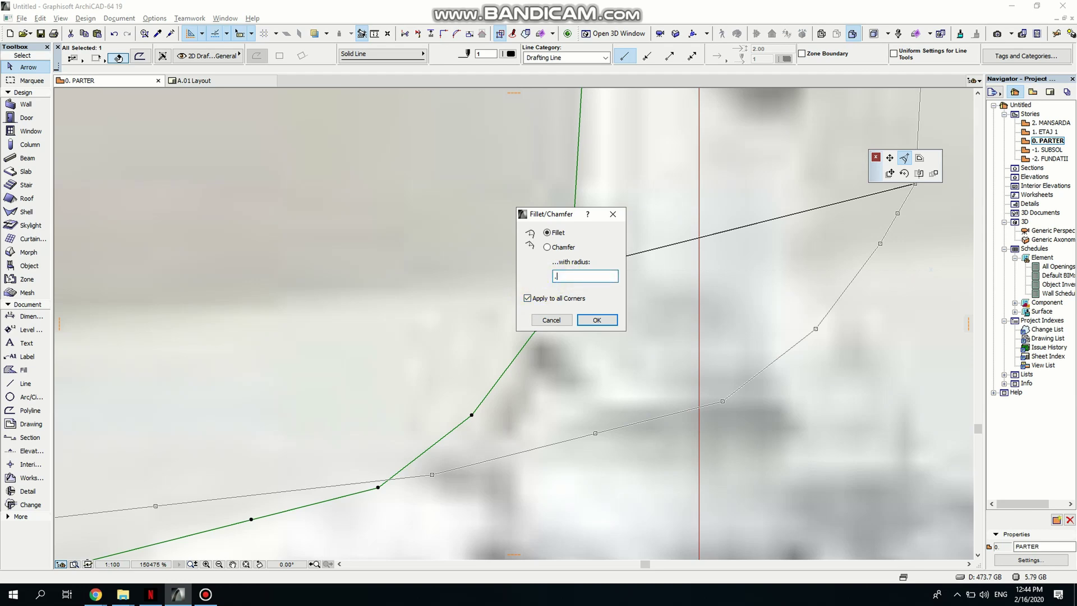
pyautogui.click(597, 320)
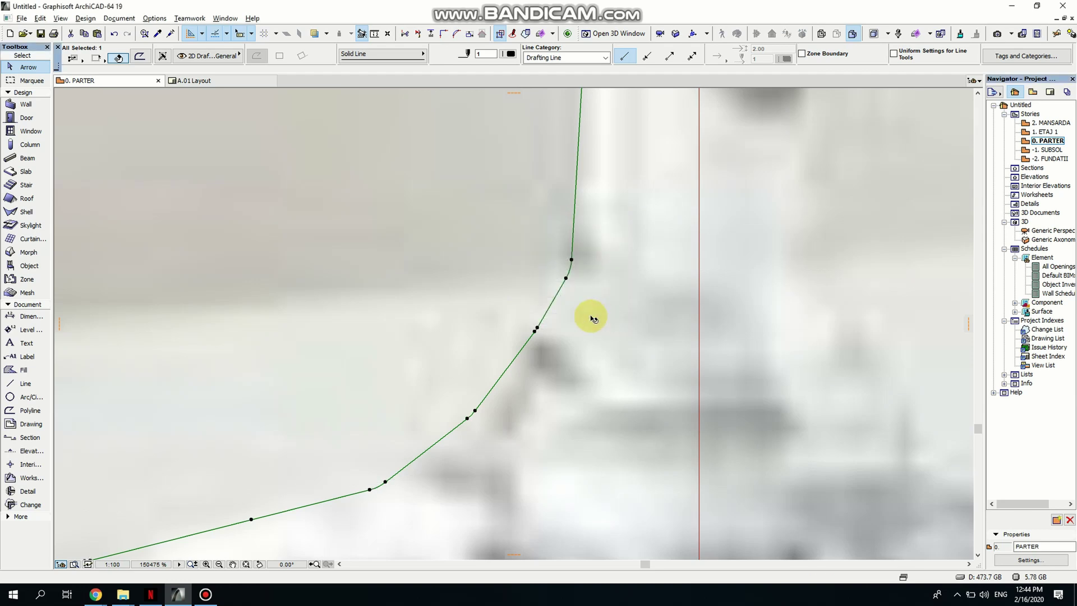
# - Examine the filleted profile against the glass image from the foot up to the rim, leaving nothing selected
pyautogui.scroll(-5, 507, 305)
pyautogui.click(271, 331)
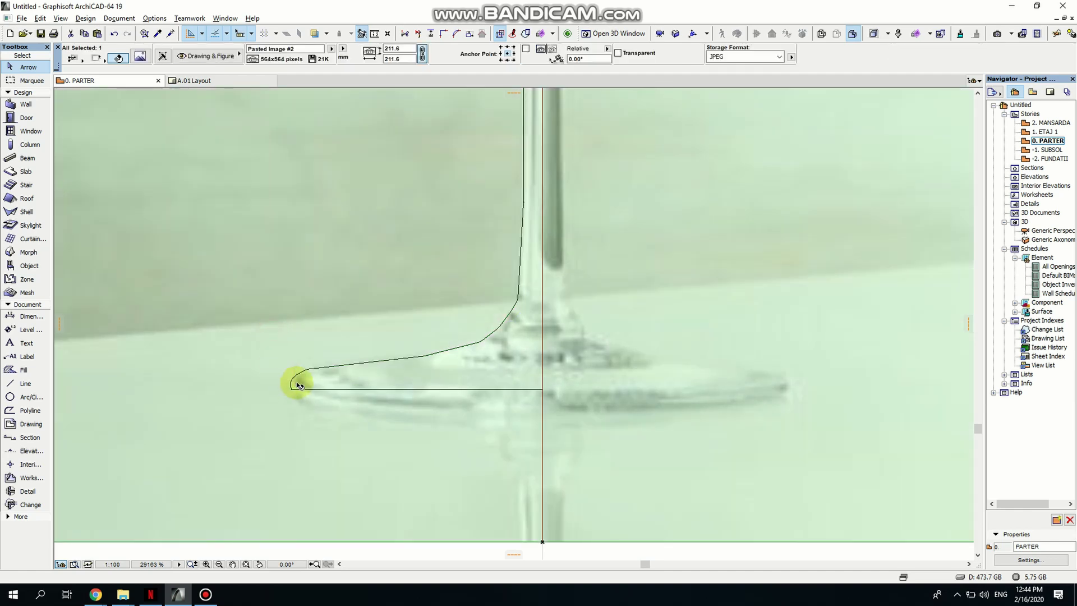
pyautogui.scroll(1, 370, 407)
pyautogui.moveTo(379, 409); pyautogui.dragTo(353, 476, button='middle')
pyautogui.moveTo(488, 207); pyautogui.dragTo(401, 370, button='middle')
pyautogui.moveTo(446, 241); pyautogui.dragTo(406, 458, button='middle')
pyautogui.scroll(-4, 449, 185)
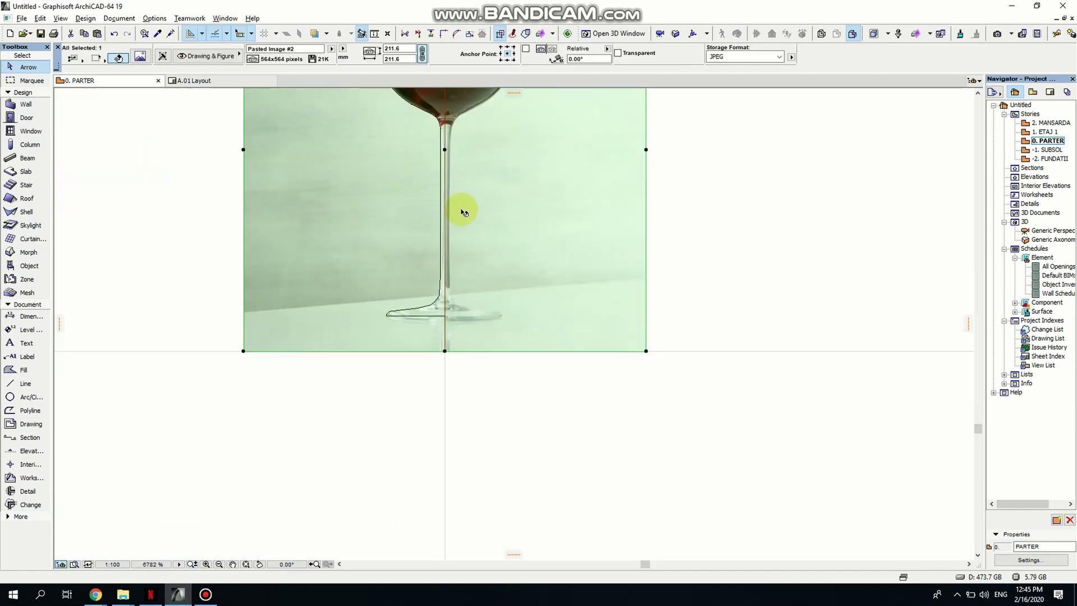
pyautogui.scroll(4, 462, 319)
pyautogui.moveTo(303, 185); pyautogui.dragTo(320, 355, button='middle')
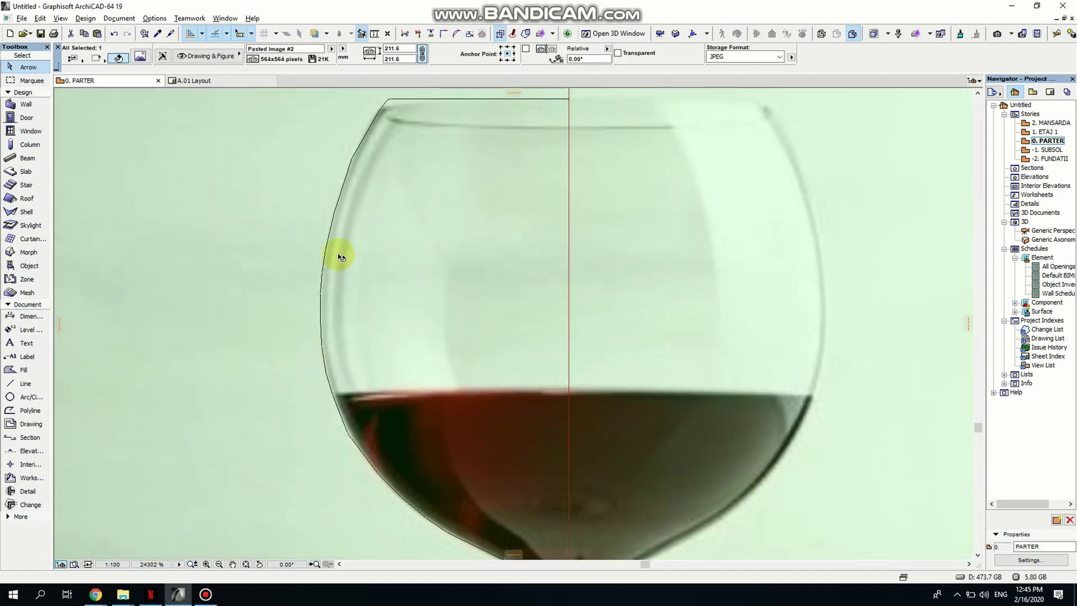
pyautogui.scroll(3, 362, 167)
pyautogui.moveTo(352, 161); pyautogui.dragTo(352, 336, button='middle')
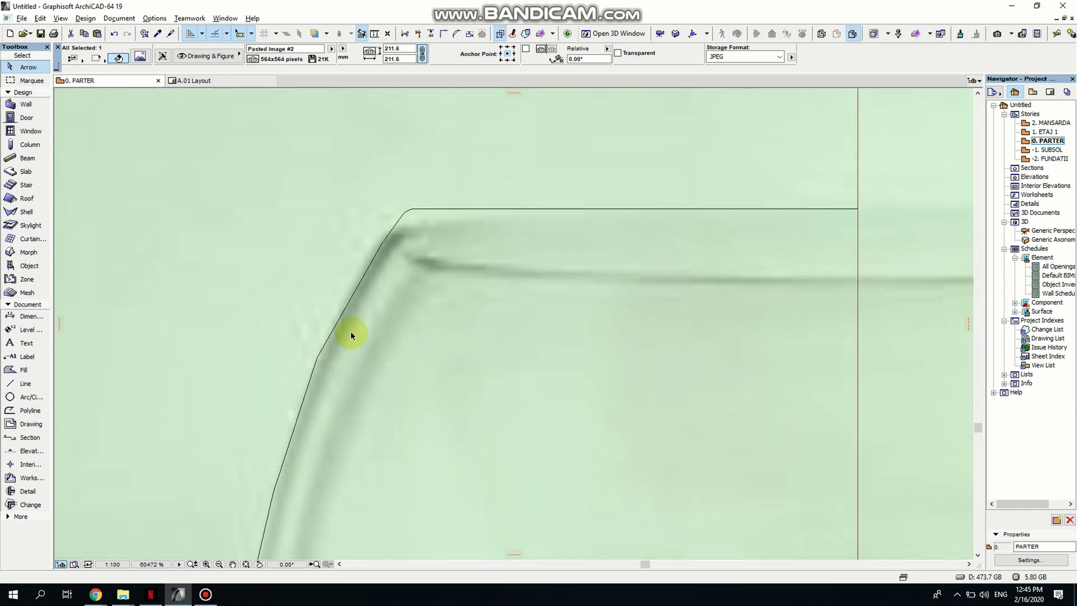
pyautogui.scroll(-6, 439, 208)
pyautogui.press('Escape')
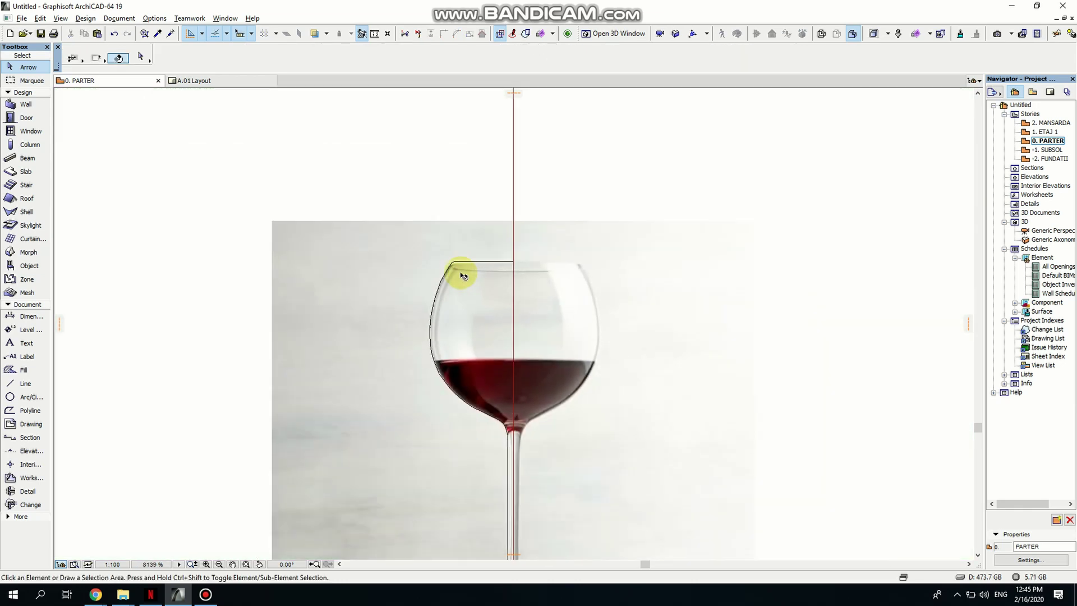
# - Shorten the profile's top line by moving its axis end node back to just inside the rounded rim corner
pyautogui.scroll(3, 514, 268)
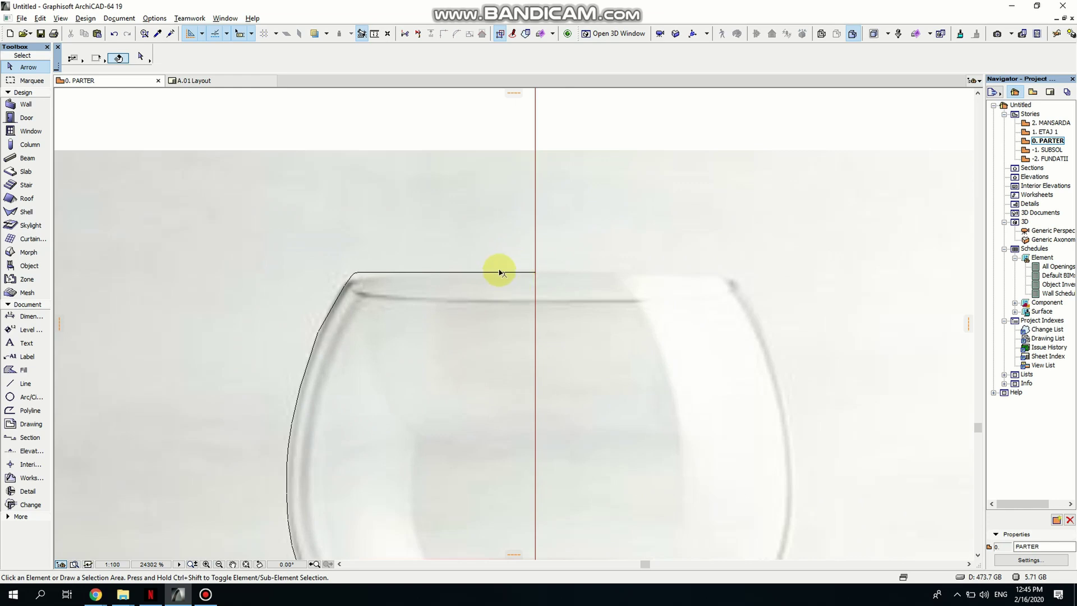
pyautogui.click(417, 273)
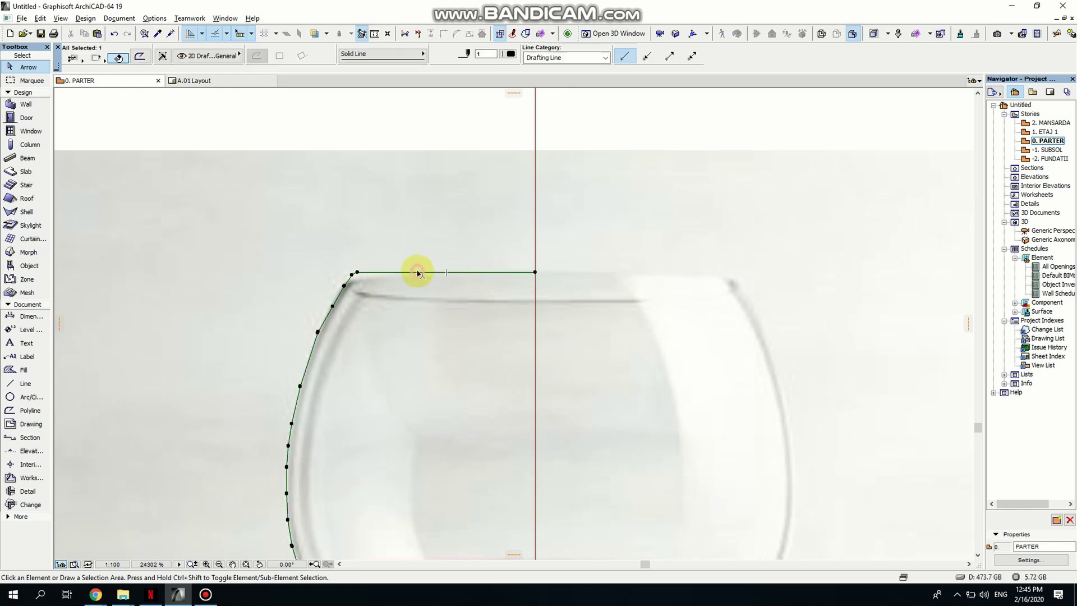
pyautogui.scroll(2, 393, 278)
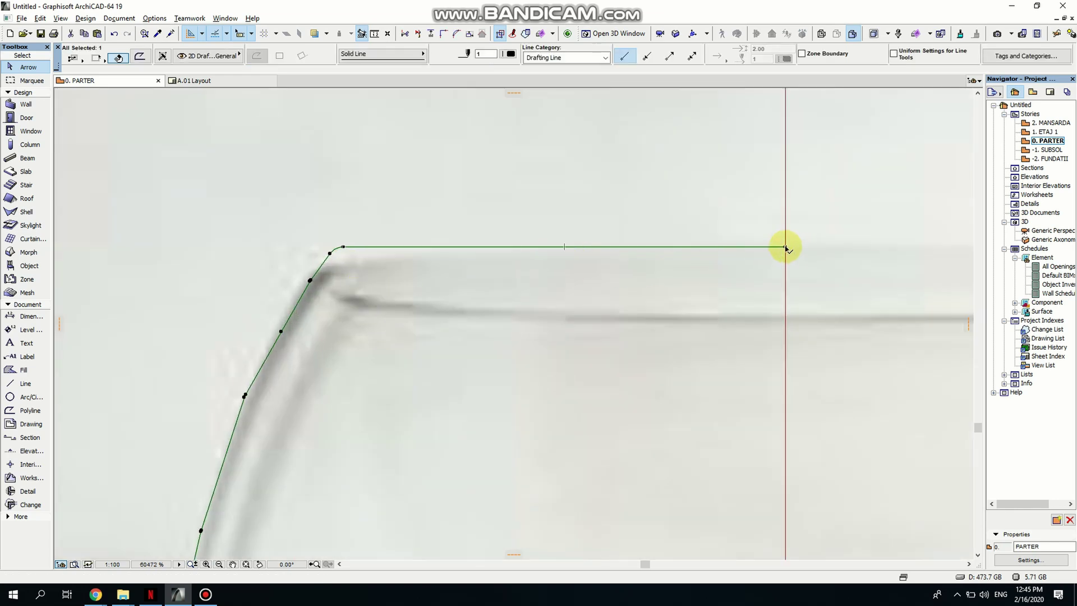
pyautogui.click(785, 246)
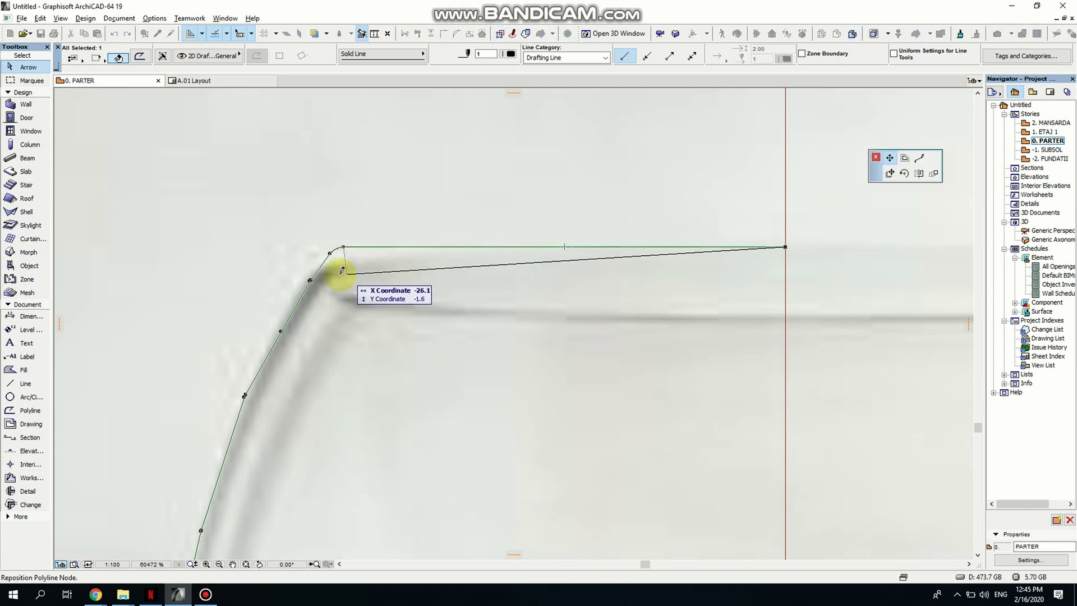
pyautogui.scroll(2, 326, 285)
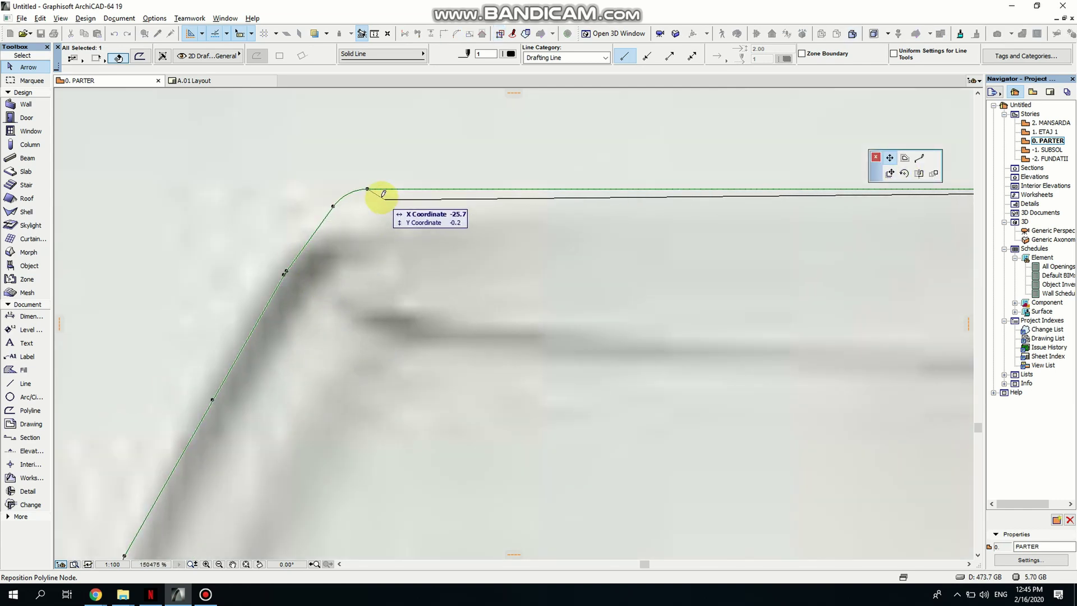
pyautogui.click(383, 199)
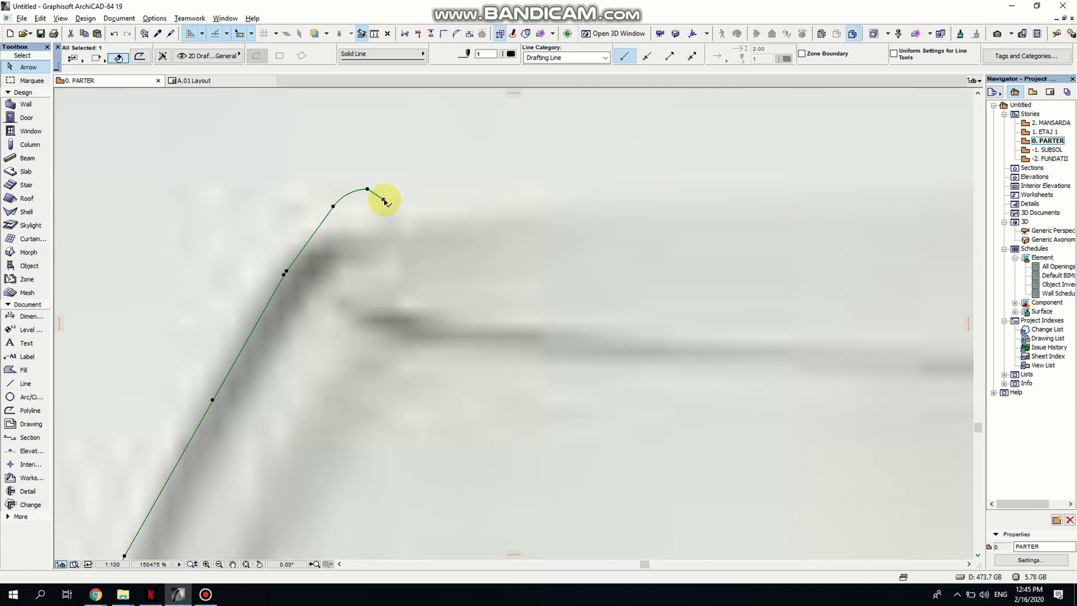
pyautogui.scroll(2, 385, 201)
pyautogui.click(386, 201)
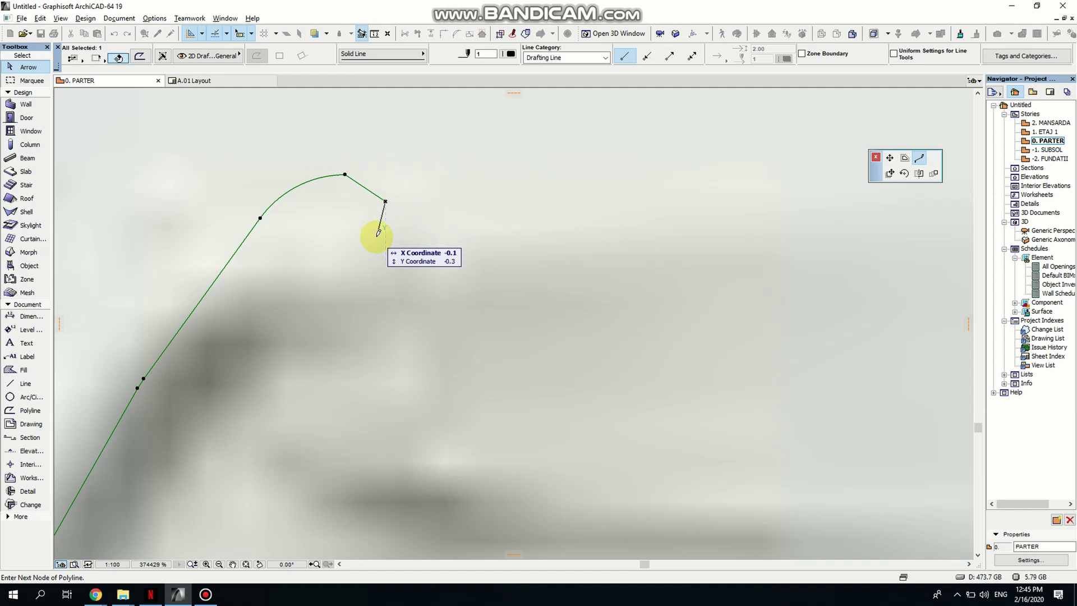
pyautogui.press('Escape')
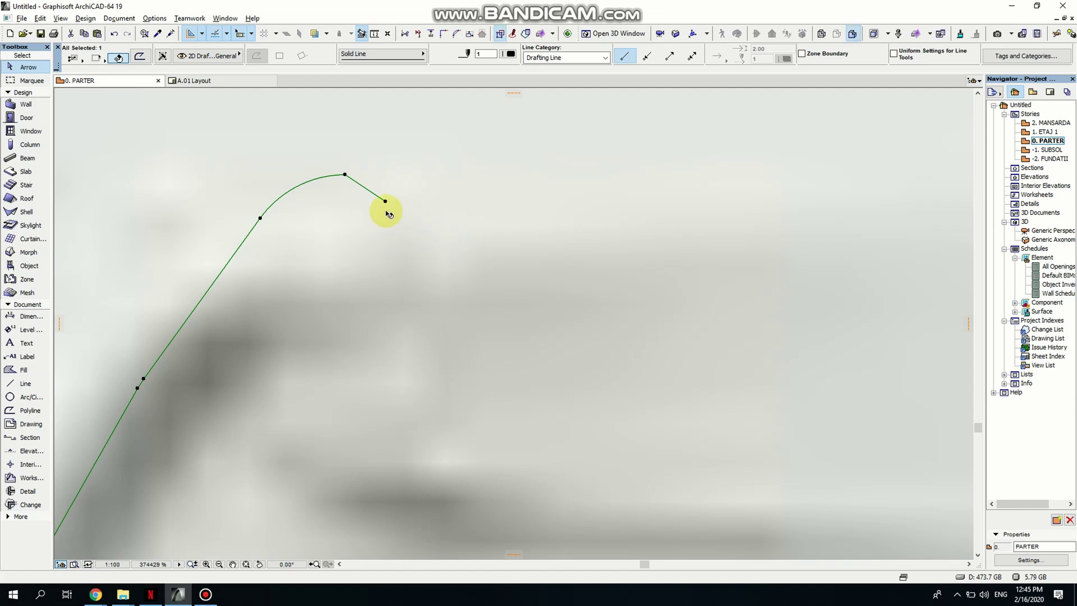
# - Continue the polyline from its rim end down the inner side of the bowl's upper wall, close to the outer contour
pyautogui.click(385, 202)
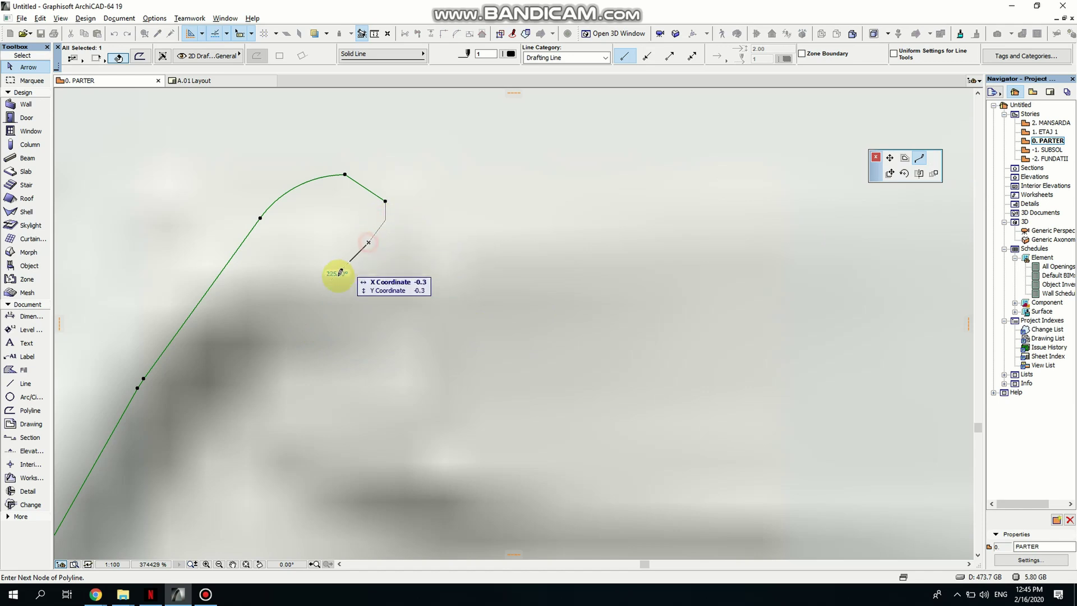
pyautogui.scroll(-3, 291, 342)
pyautogui.click(279, 373)
pyautogui.moveTo(252, 433); pyautogui.dragTo(328, 279, button='middle')
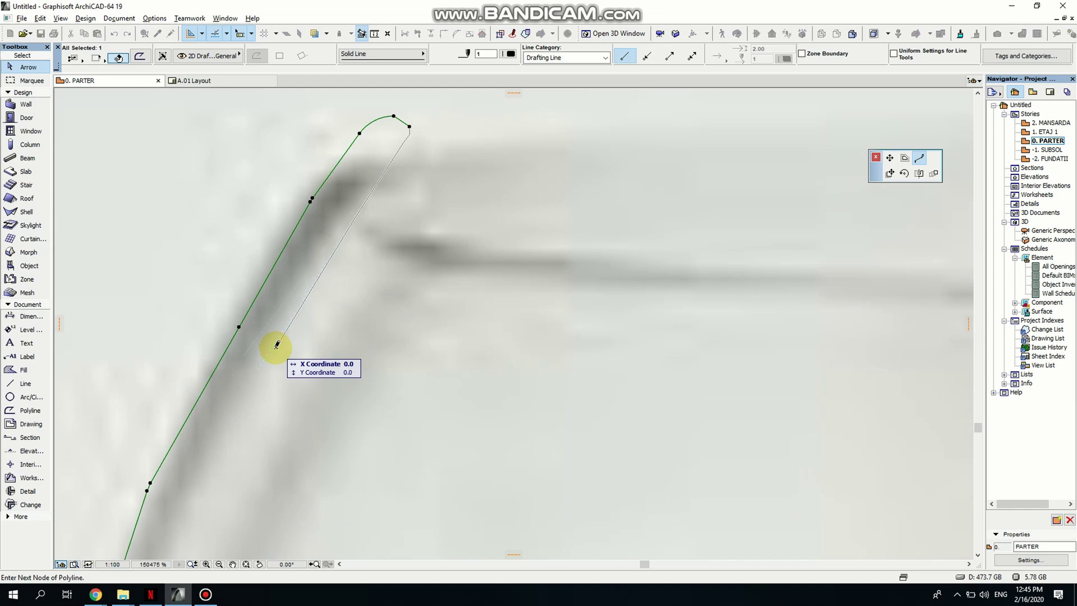
pyautogui.moveTo(249, 379); pyautogui.dragTo(283, 262, button='middle')
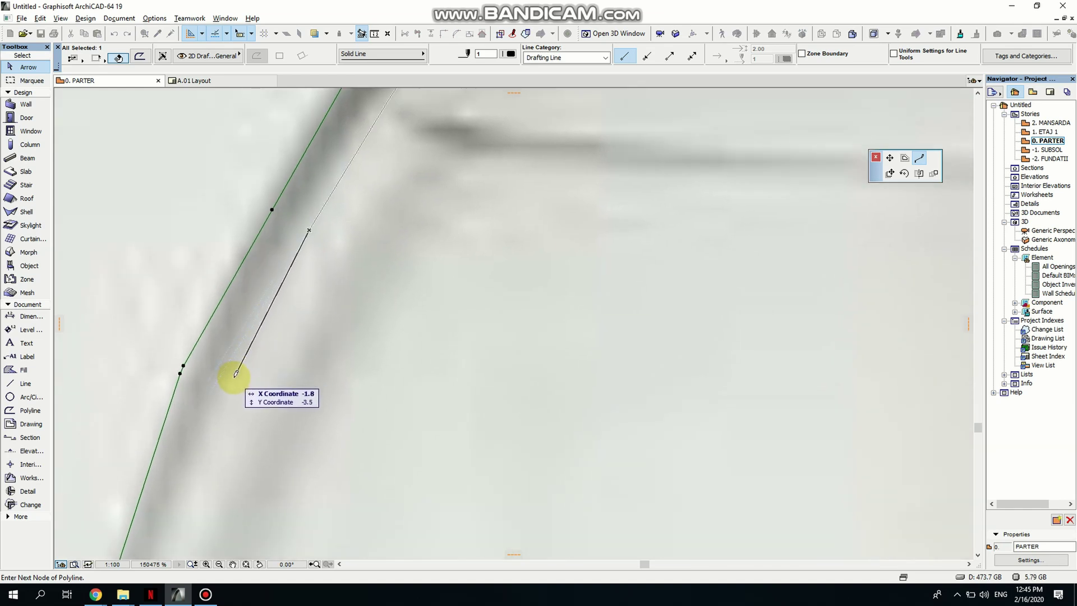
pyautogui.scroll(-3, 225, 398)
pyautogui.moveTo(212, 421); pyautogui.dragTo(276, 300, button='middle')
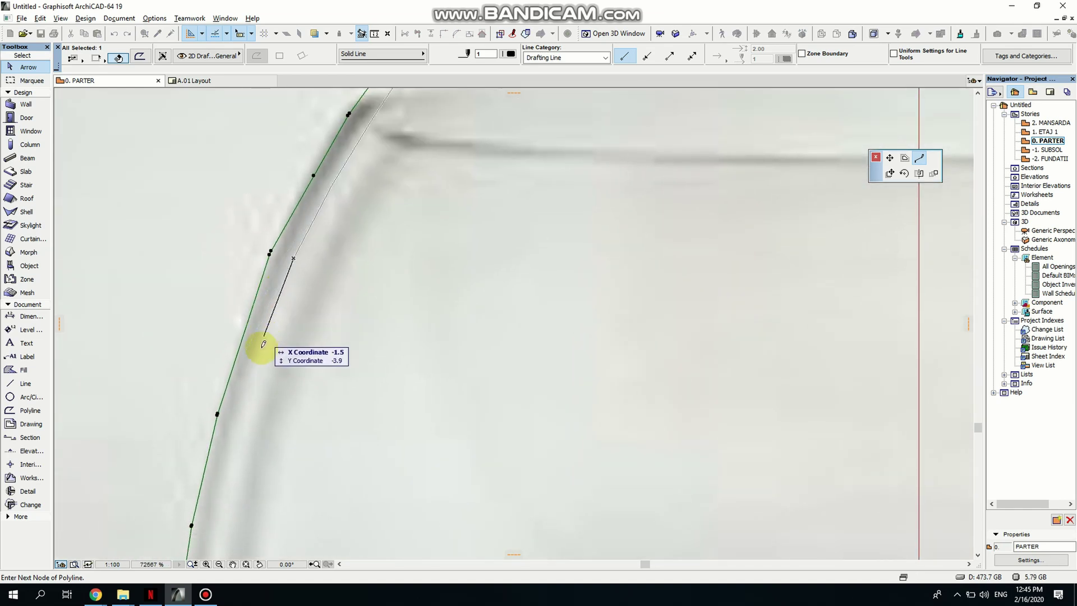
# - Trace the inner wall around the bowl's widest part down to the wine's surface, following the outer contour
pyautogui.click(241, 414)
pyautogui.scroll(-1, 233, 416)
pyautogui.moveTo(233, 415); pyautogui.dragTo(281, 276, button='middle')
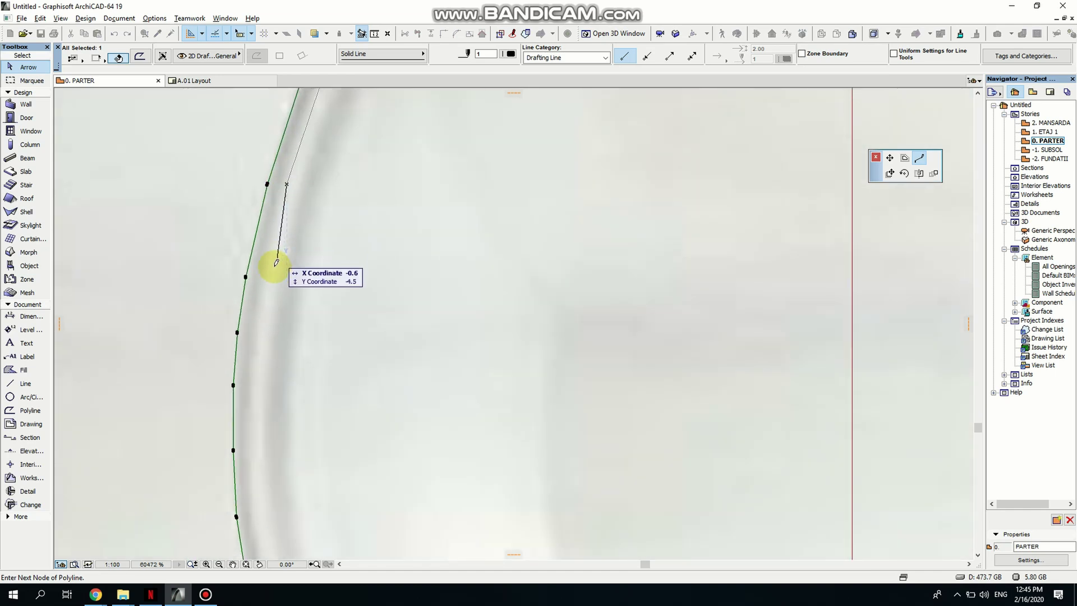
pyautogui.click(264, 285)
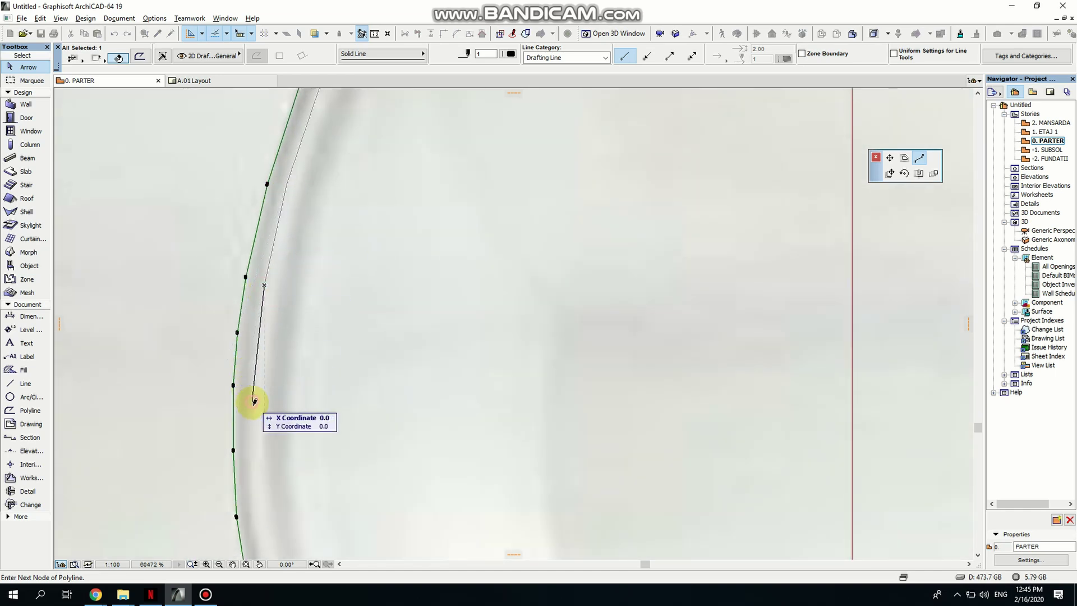
pyautogui.moveTo(253, 401); pyautogui.dragTo(242, 323, button='middle')
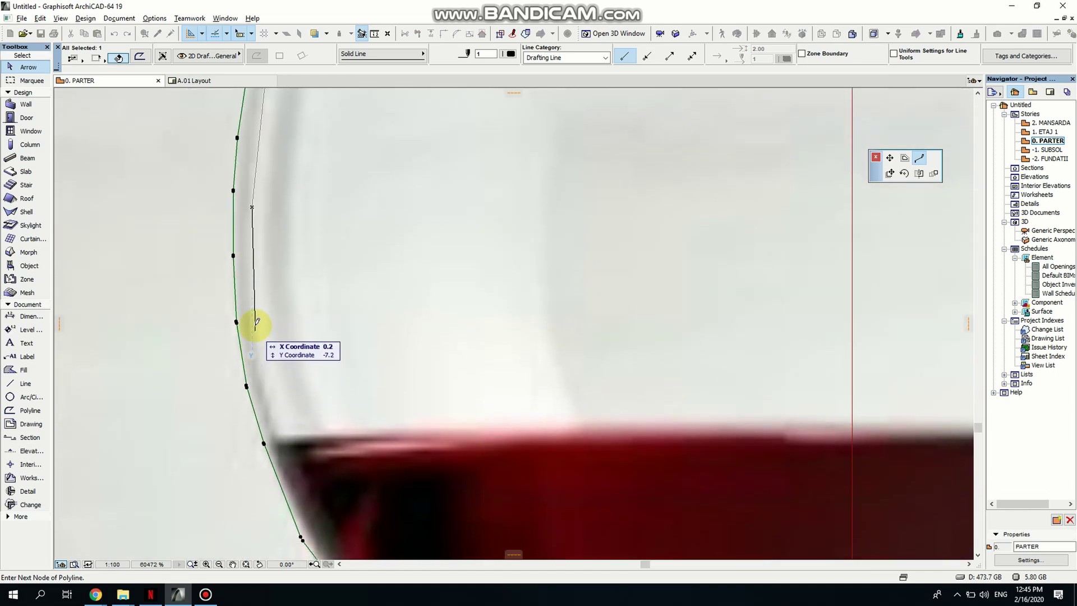
pyautogui.click(267, 378)
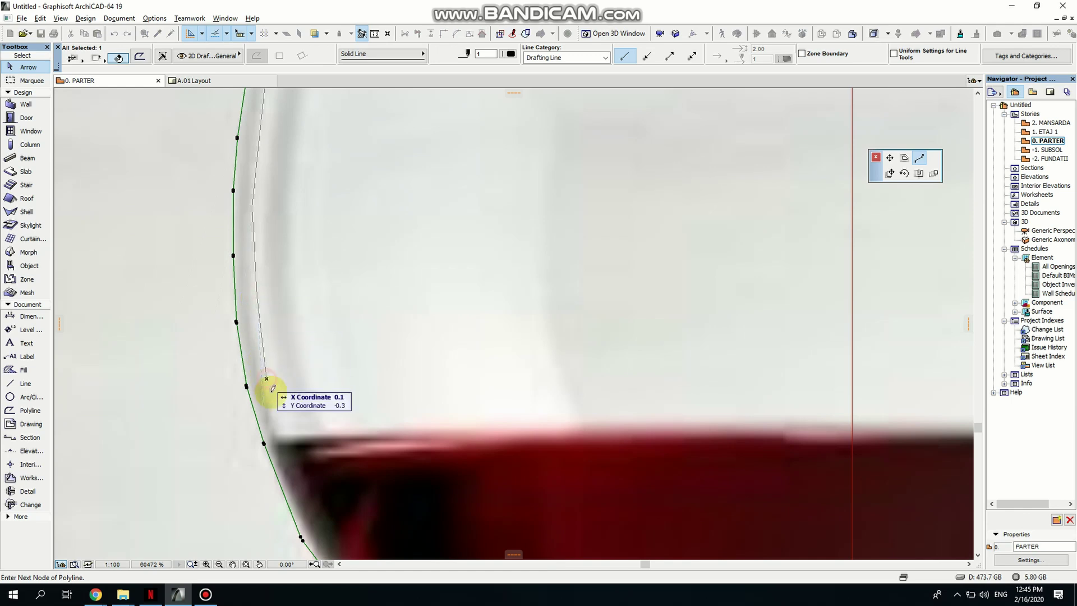
pyautogui.moveTo(271, 385); pyautogui.dragTo(272, 228, button='middle')
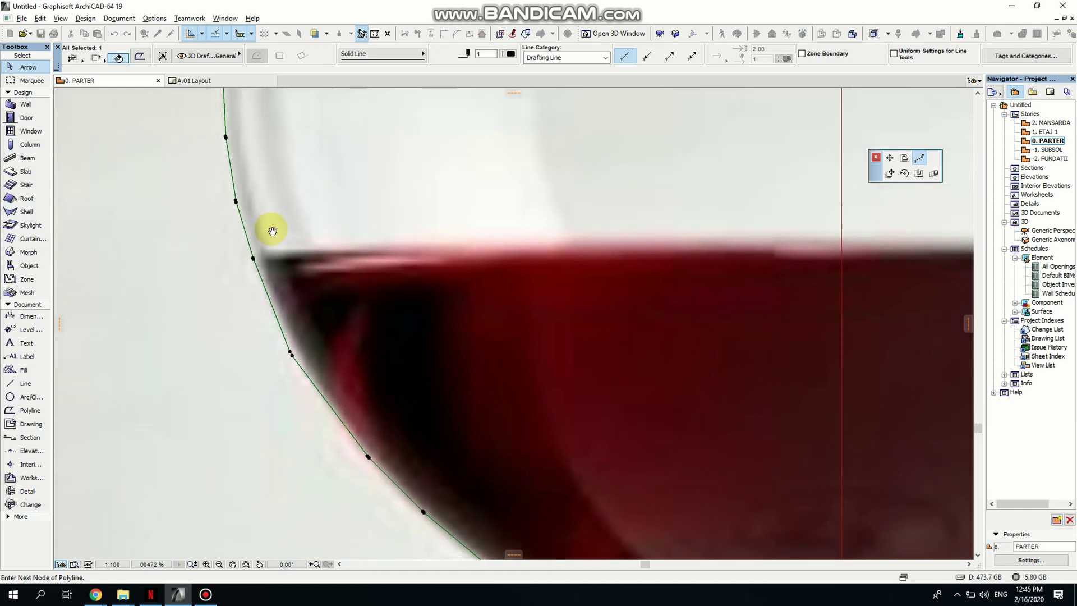
# - Continue the inner wall below the wine's surface along the bowl's lower curve, keeping a thin glass thickness
pyautogui.click(342, 370)
pyautogui.moveTo(387, 407); pyautogui.dragTo(289, 90, button='middle')
pyautogui.moveTo(300, 175); pyautogui.dragTo(300, 325, button='middle')
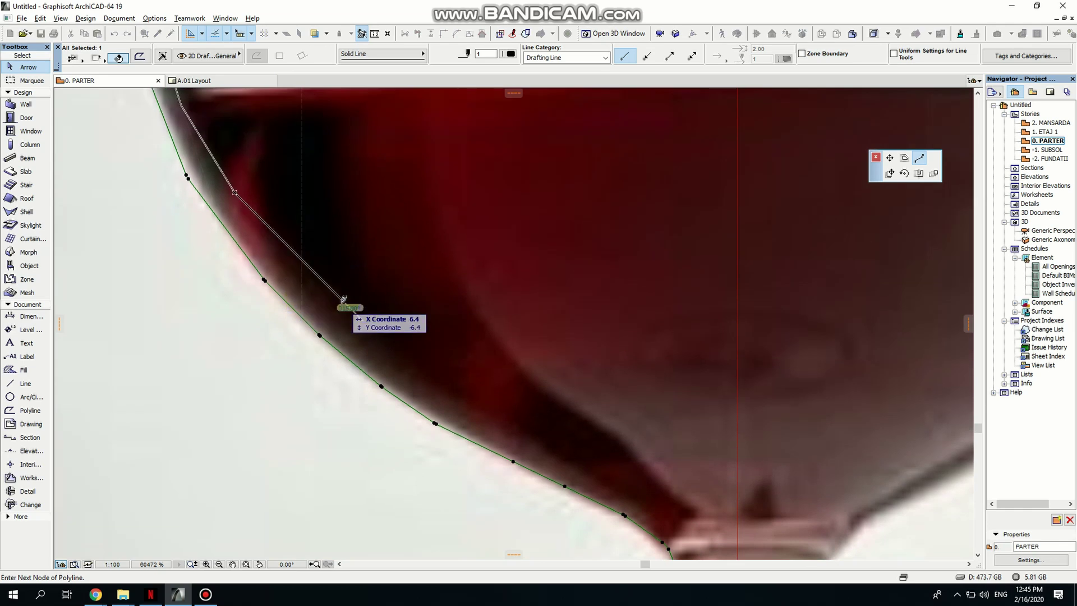
pyautogui.click(334, 308)
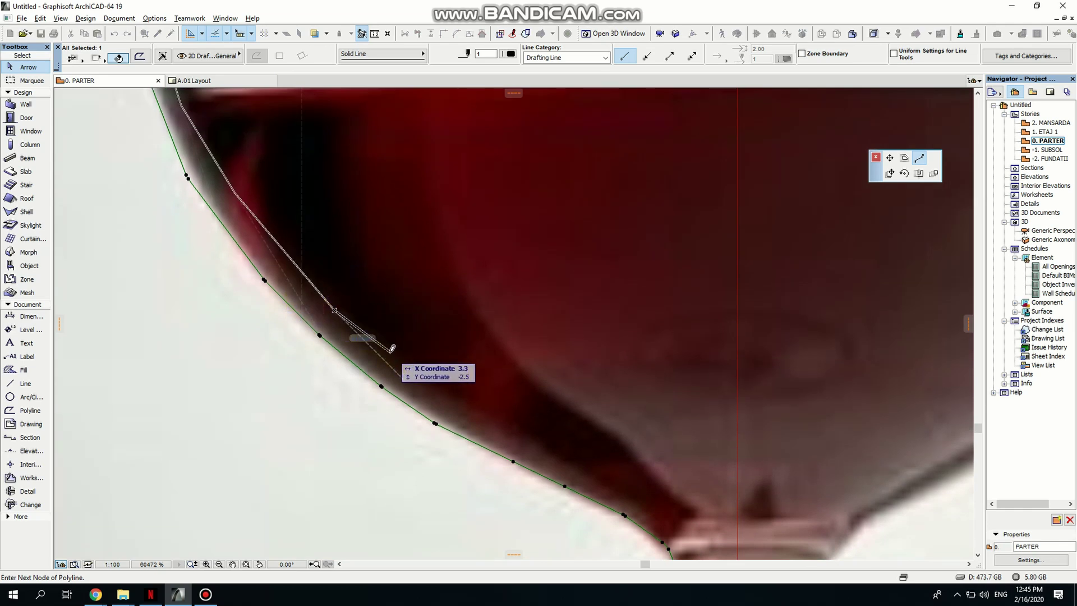
pyautogui.moveTo(396, 353); pyautogui.dragTo(353, 286, button='middle')
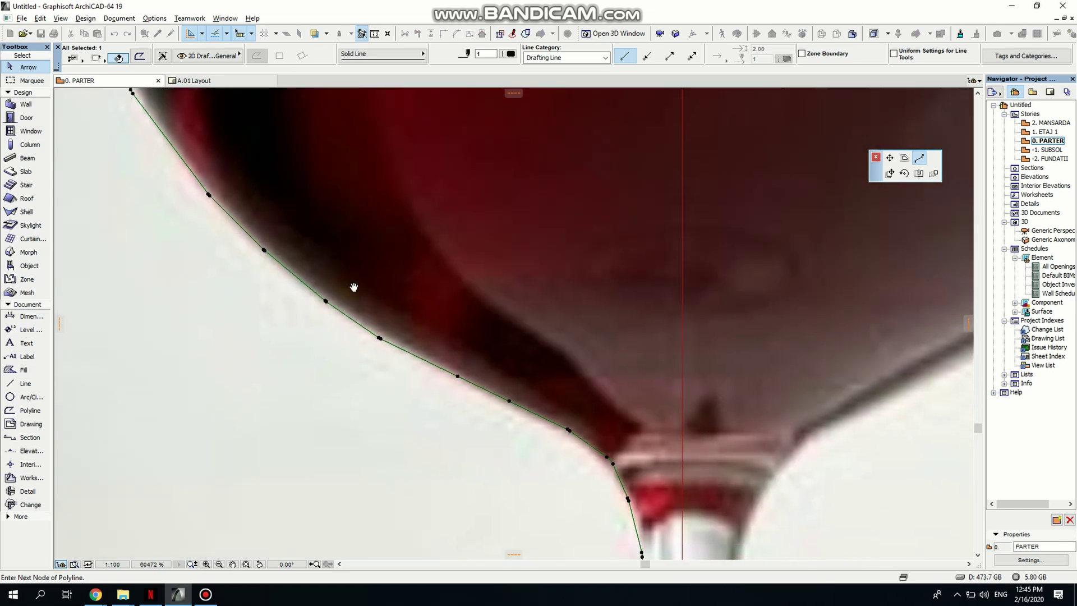
# - Trace the inner wall along the bowl's bottom above the stem and finish it on the vertical axis
pyautogui.click(380, 305)
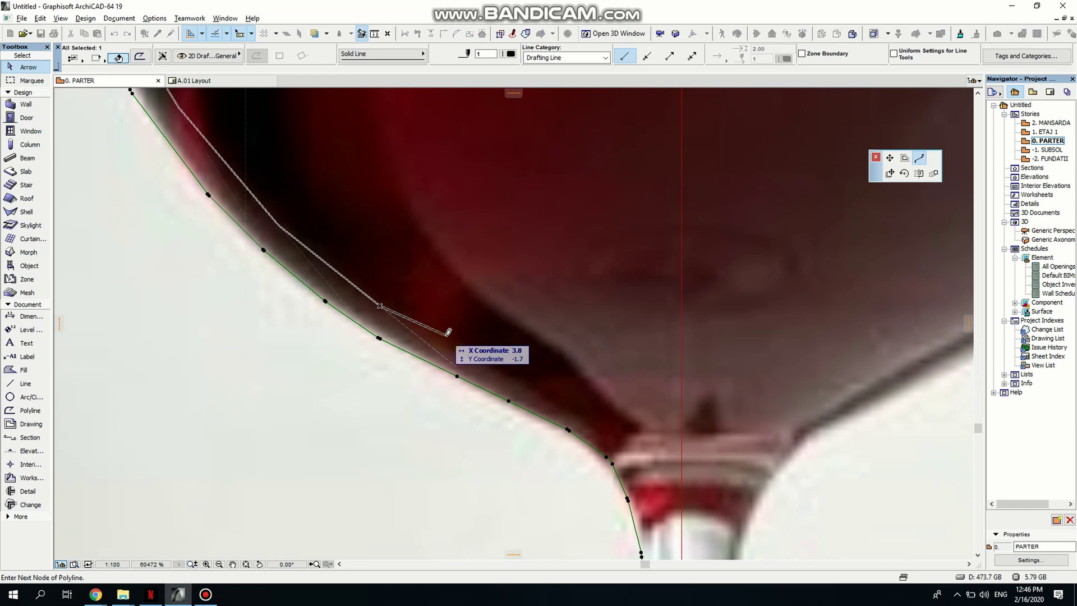
pyautogui.click(511, 375)
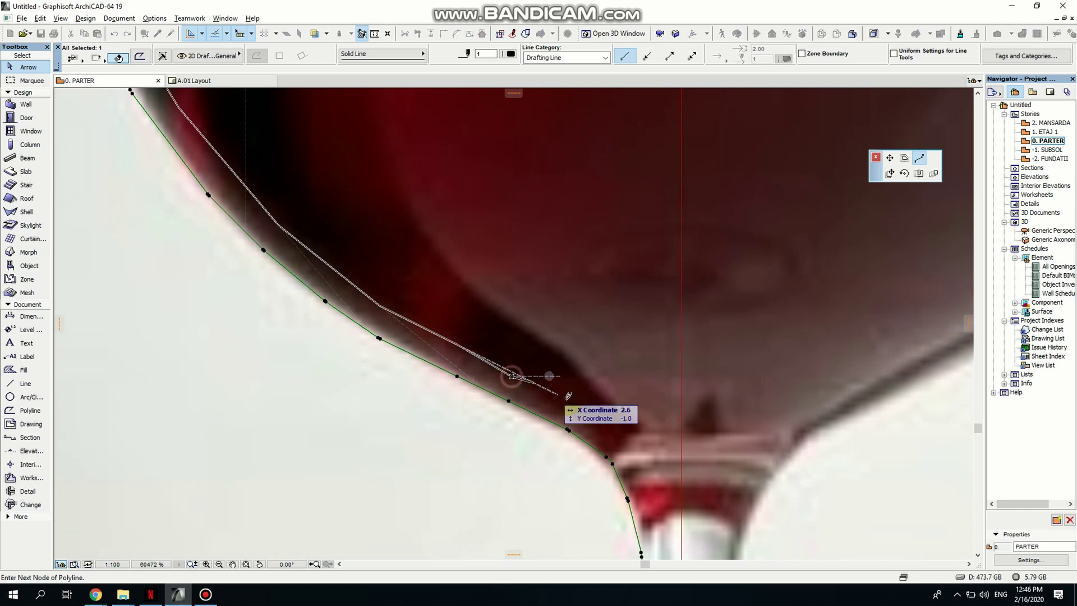
pyautogui.click(635, 430)
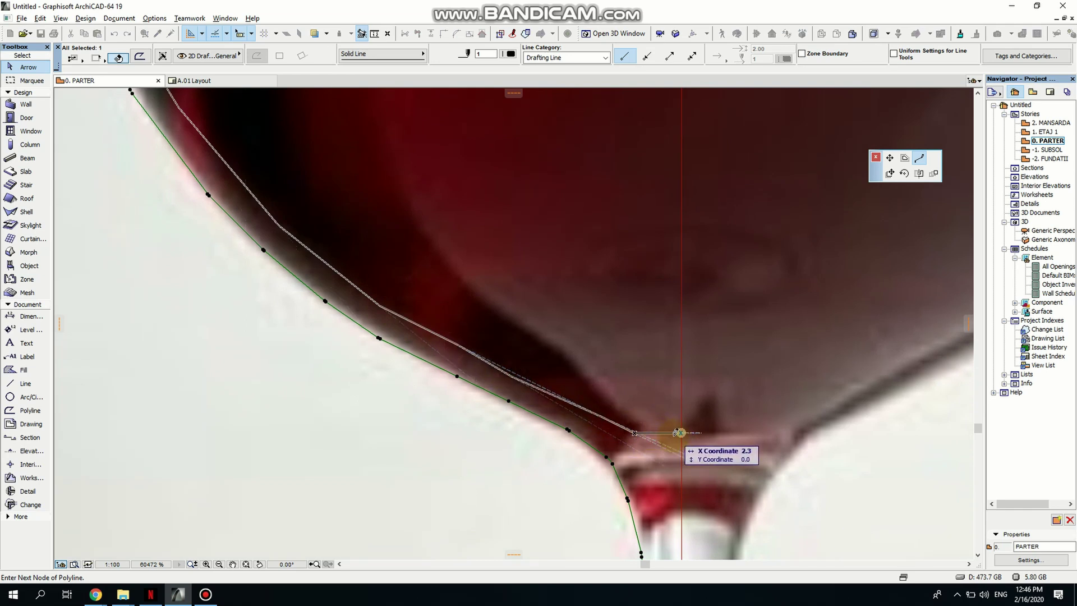
pyautogui.click(680, 439)
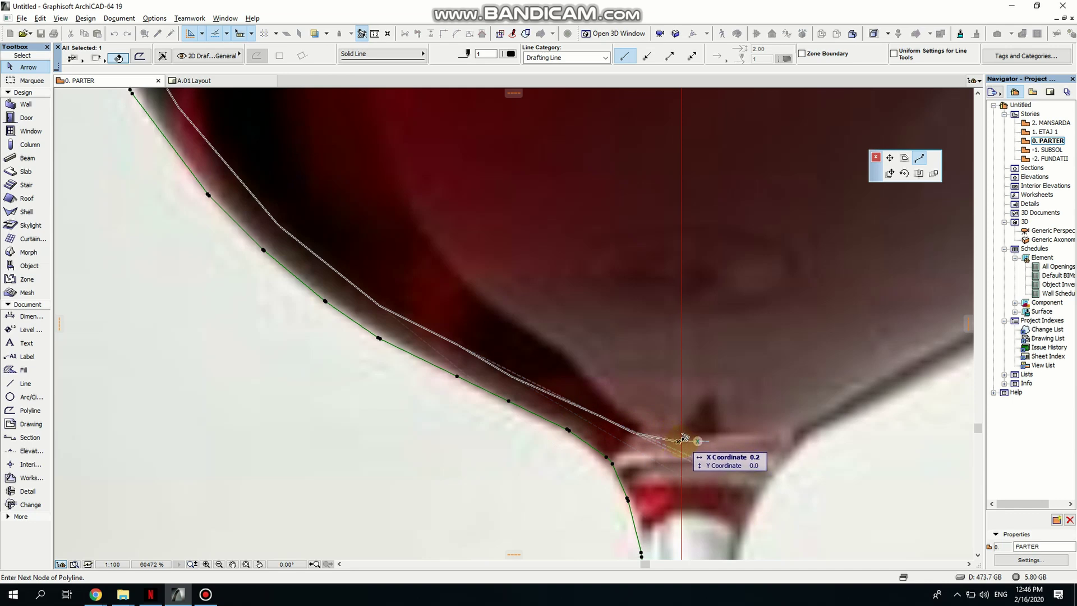
pyautogui.click(684, 437)
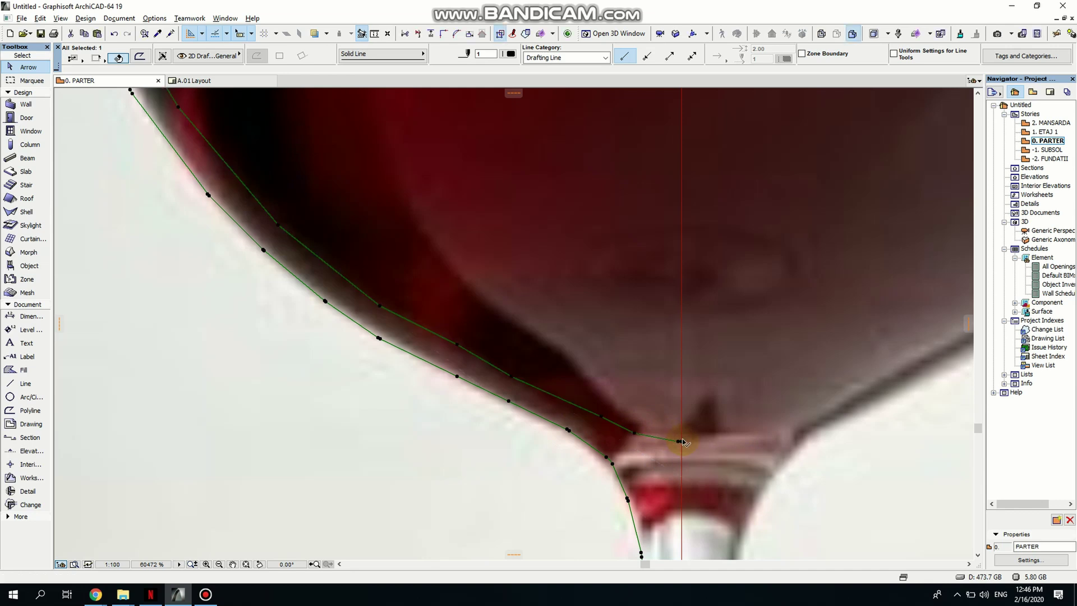
# - Close the profile by extending the polyline from the bowl's inner bottom down the axis to the base line's end
pyautogui.moveTo(683, 437); pyautogui.dragTo(569, 193, button='middle')
pyautogui.scroll(-5, 547, 218)
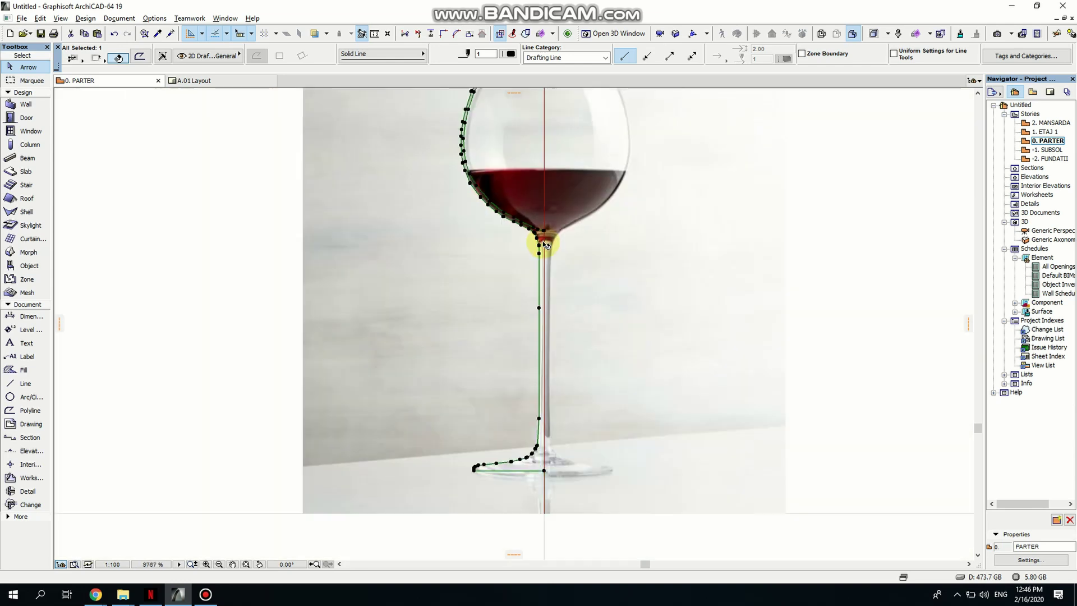
pyautogui.moveTo(490, 264); pyautogui.dragTo(500, 356, button='middle')
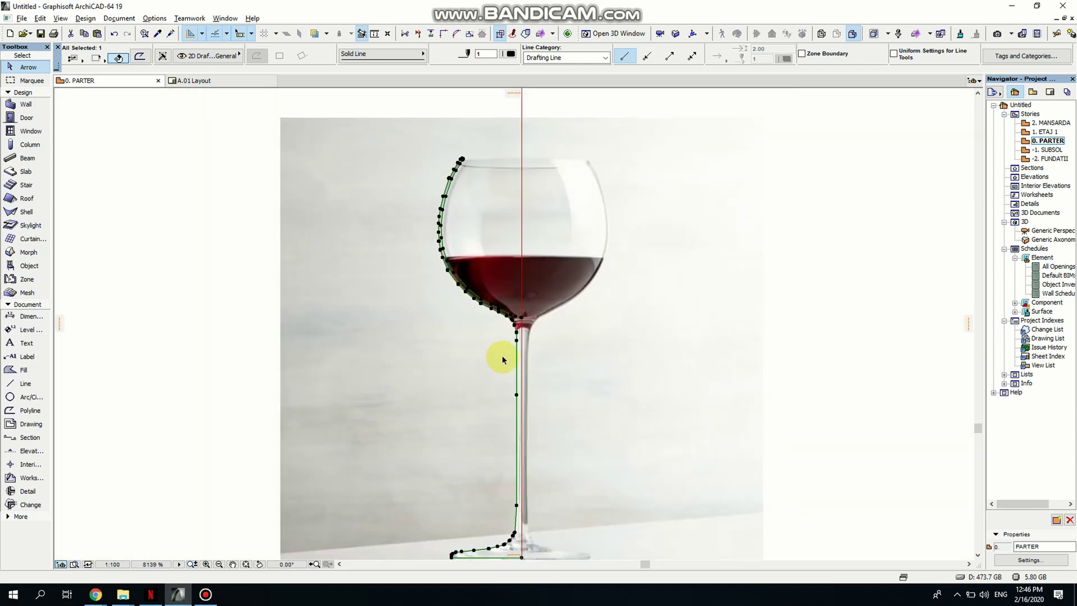
pyautogui.scroll(5, 528, 325)
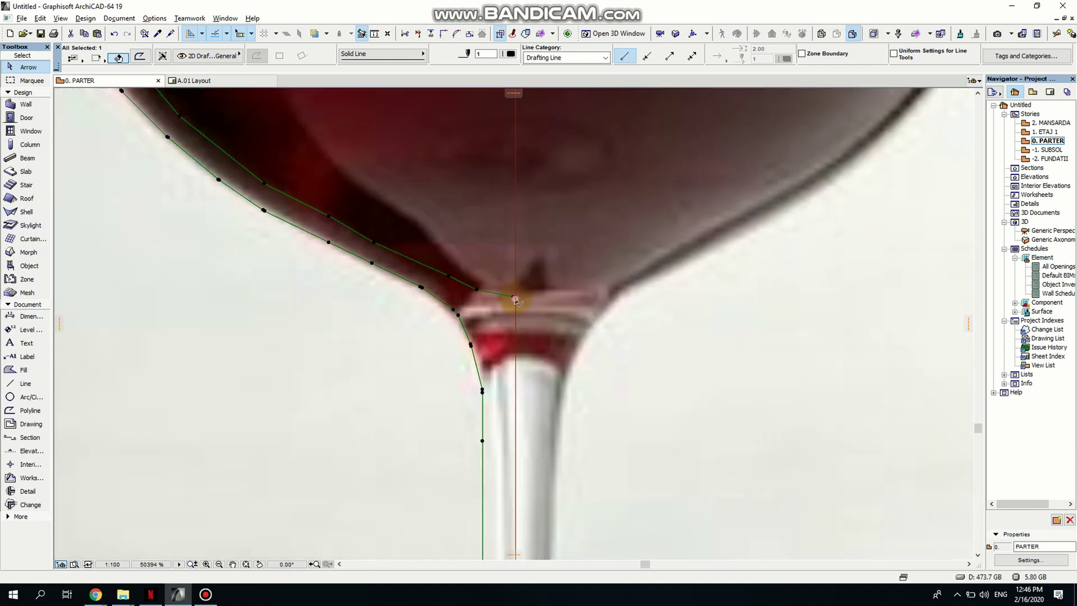
pyautogui.click(515, 299)
pyautogui.scroll(5, 507, 292)
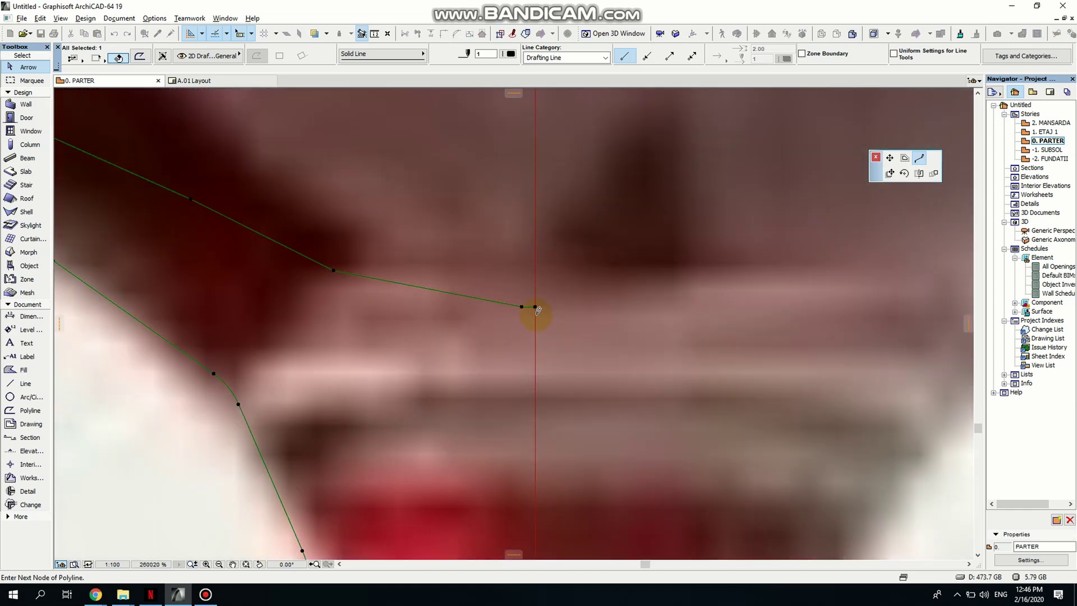
pyautogui.scroll(-11, 570, 413)
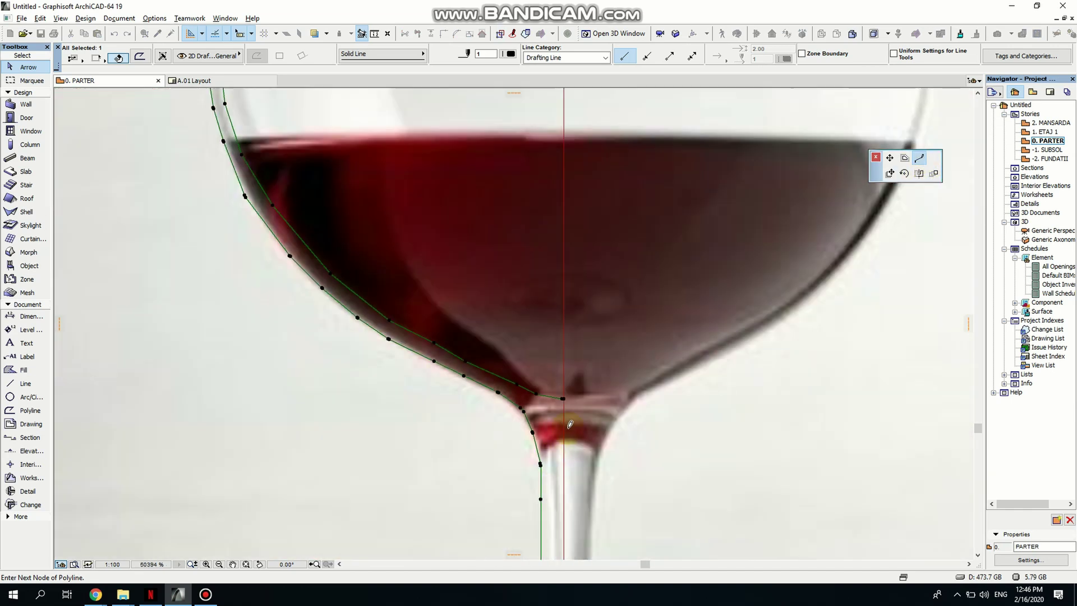
pyautogui.moveTo(537, 460); pyautogui.dragTo(445, 39, button='middle')
pyautogui.scroll(-5, 522, 317)
pyautogui.moveTo(531, 527); pyautogui.dragTo(459, 224, button='middle')
pyautogui.scroll(10, 433, 330)
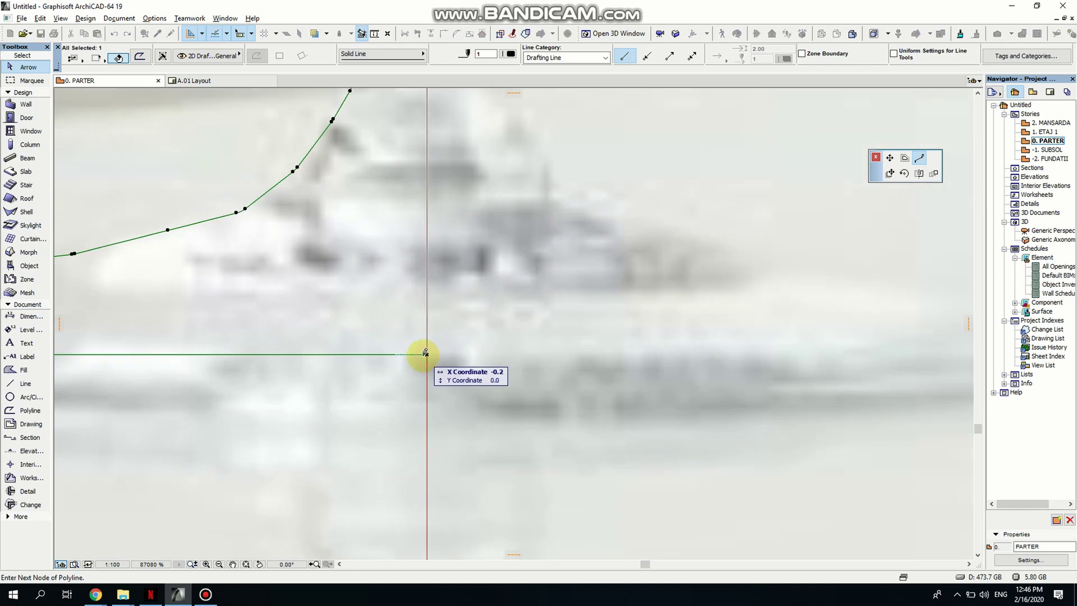
pyautogui.click(426, 352)
pyautogui.scroll(-5, 465, 173)
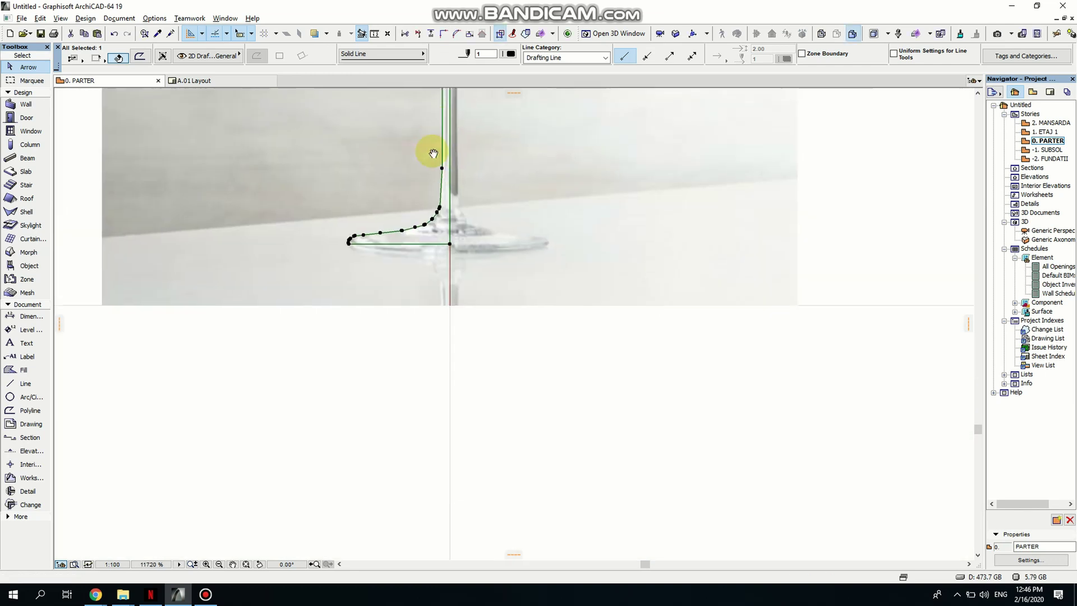
# - Examine the closed profile's glass thickness from the rim down along the bowl wall
pyautogui.scroll(2, 417, 255)
pyautogui.scroll(-2, 415, 255)
pyautogui.scroll(2, 440, 234)
pyautogui.scroll(3, 372, 252)
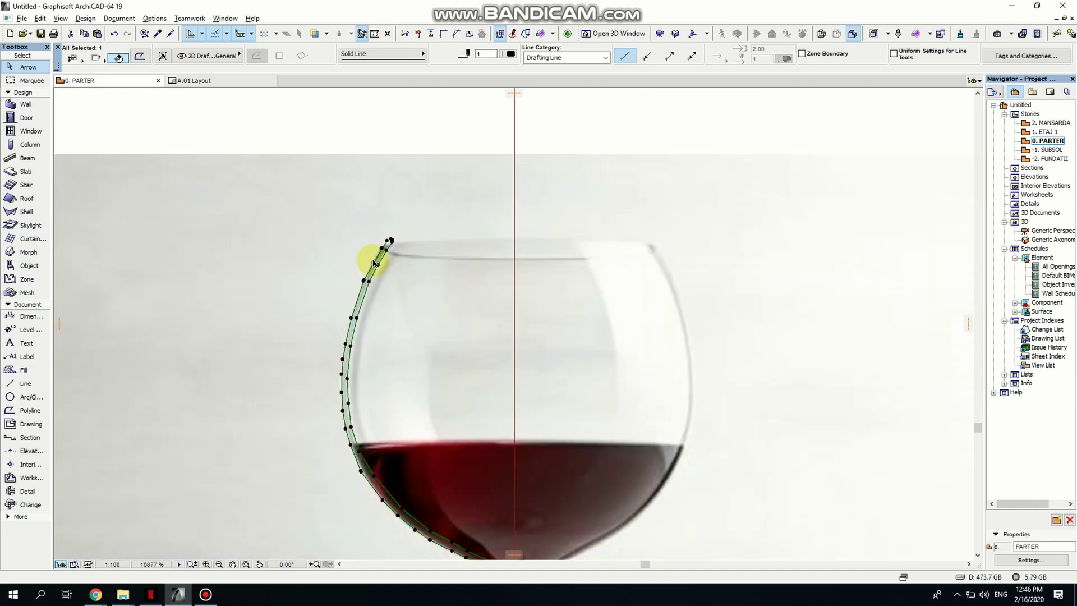
pyautogui.scroll(1, 398, 199)
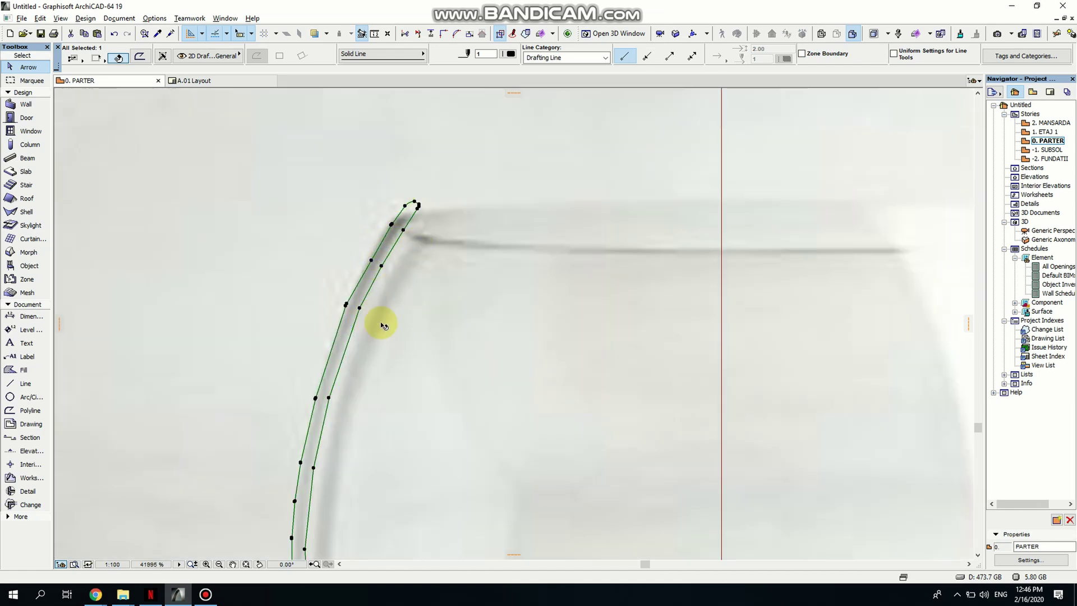
pyautogui.moveTo(430, 379); pyautogui.dragTo(475, 245, button='middle')
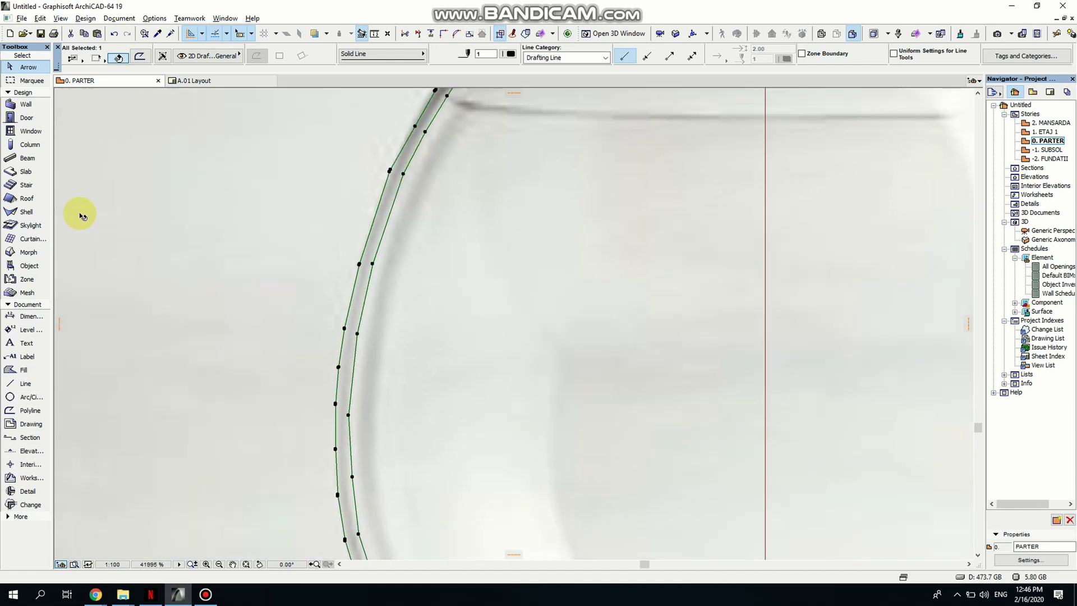
# - Create a fill from the closed half-profile outline of the wine glass using the Fill tool and Magic Wand
pyautogui.click(14, 371)
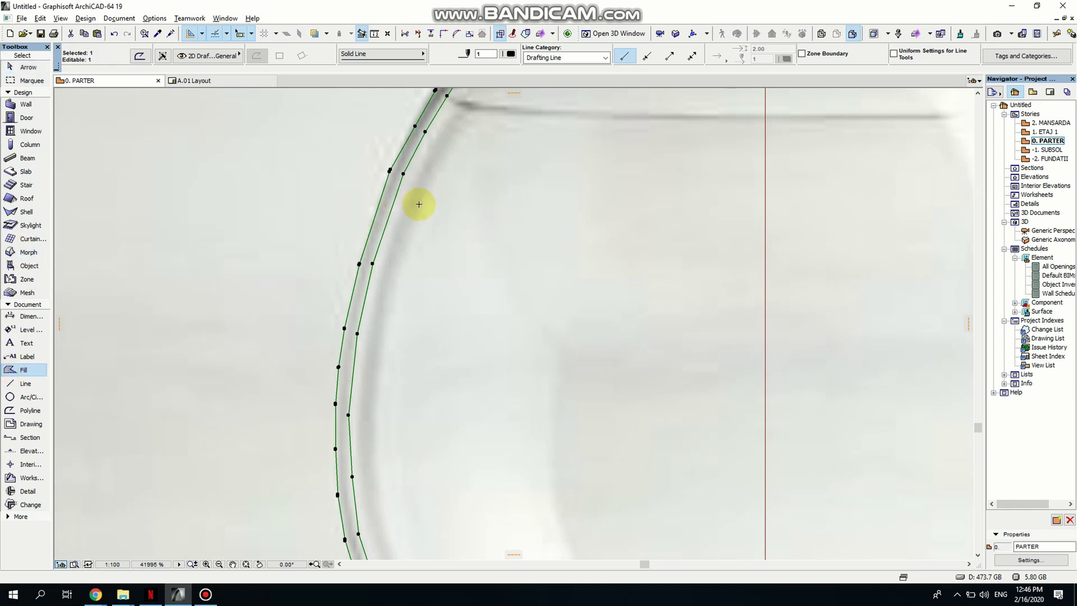
pyautogui.scroll(5, 419, 204)
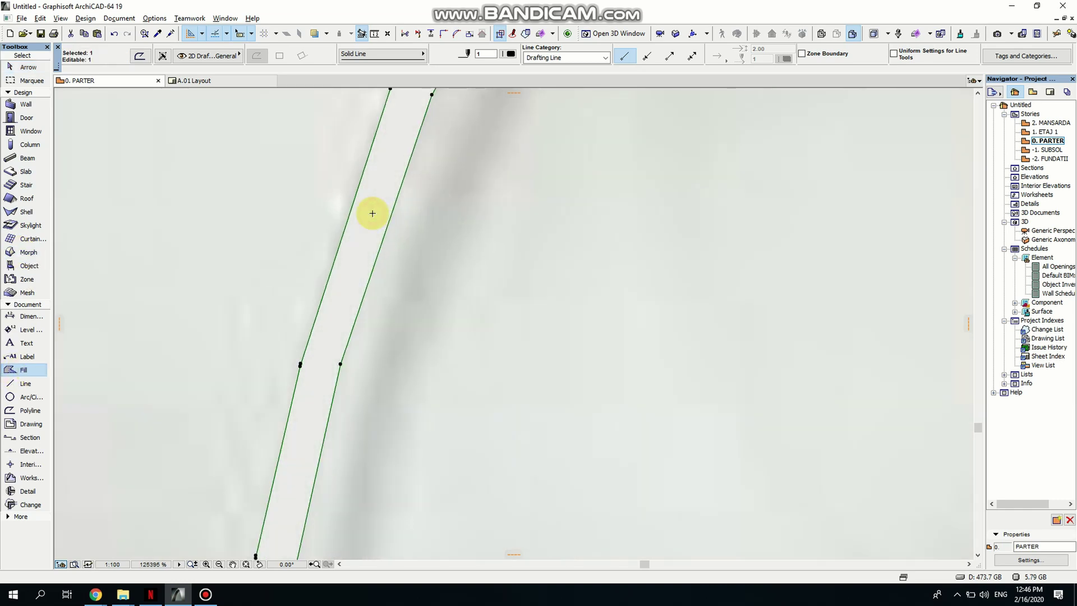
pyautogui.scroll(-14, 348, 221)
pyautogui.scroll(5, 441, 340)
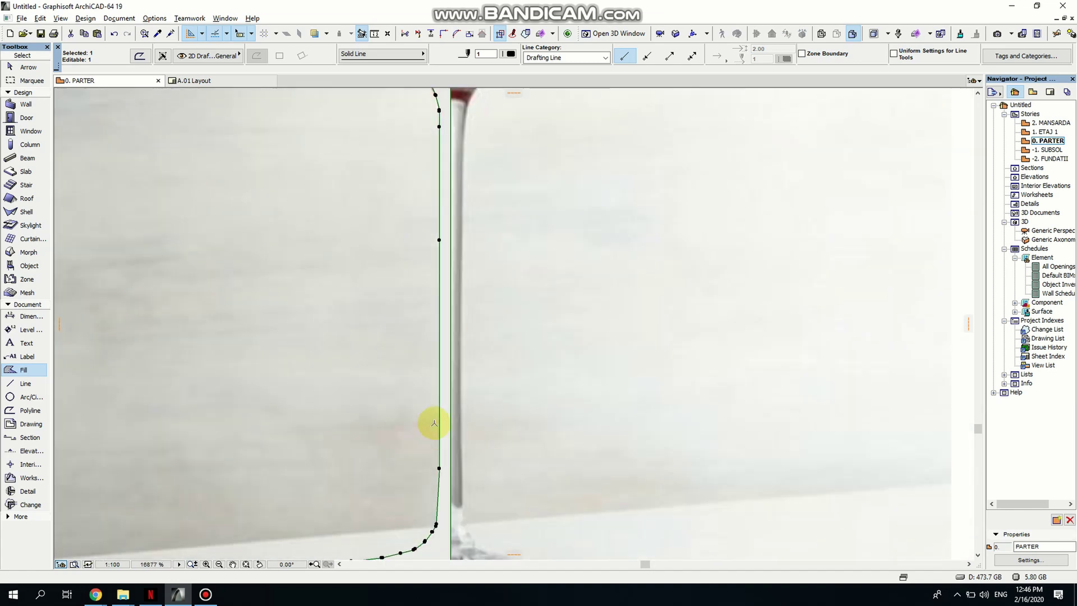
pyautogui.scroll(5, 414, 188)
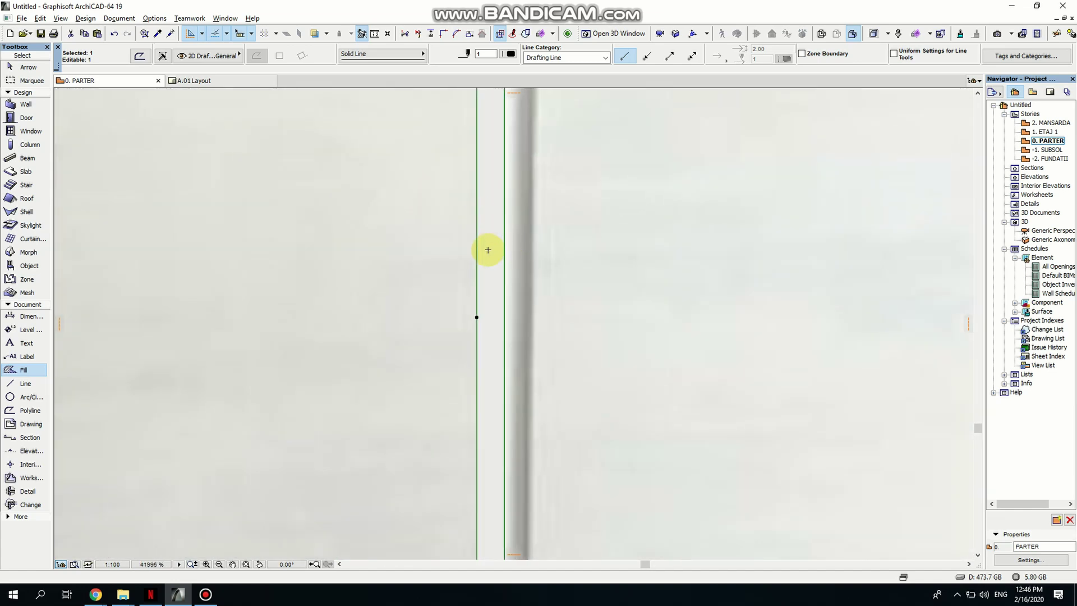
pyautogui.scroll(-8, 488, 251)
pyautogui.press('Escape')
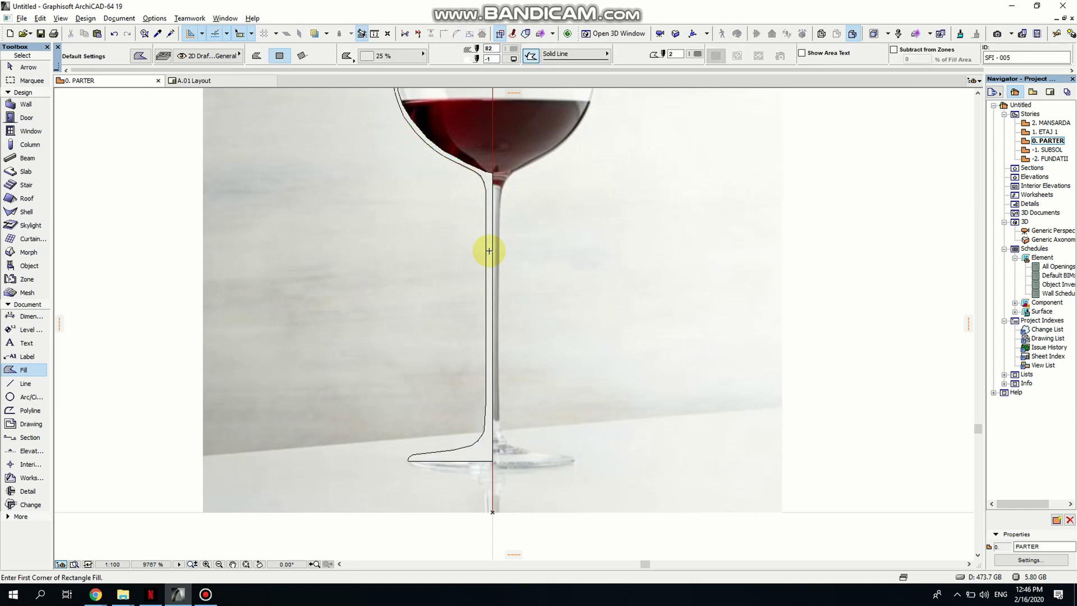
pyautogui.scroll(4, 484, 301)
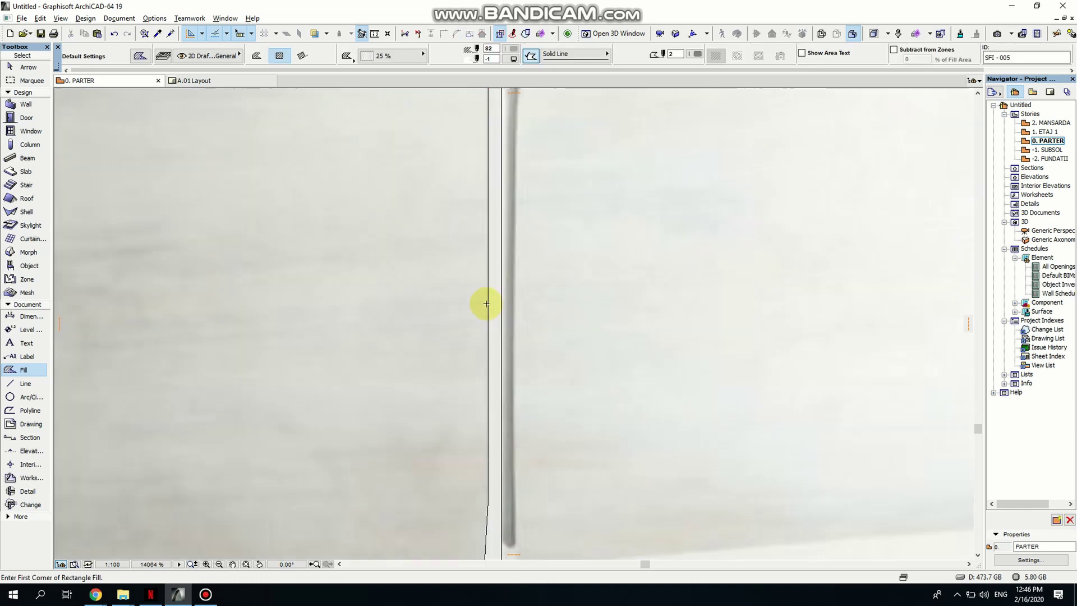
pyautogui.press('shift')
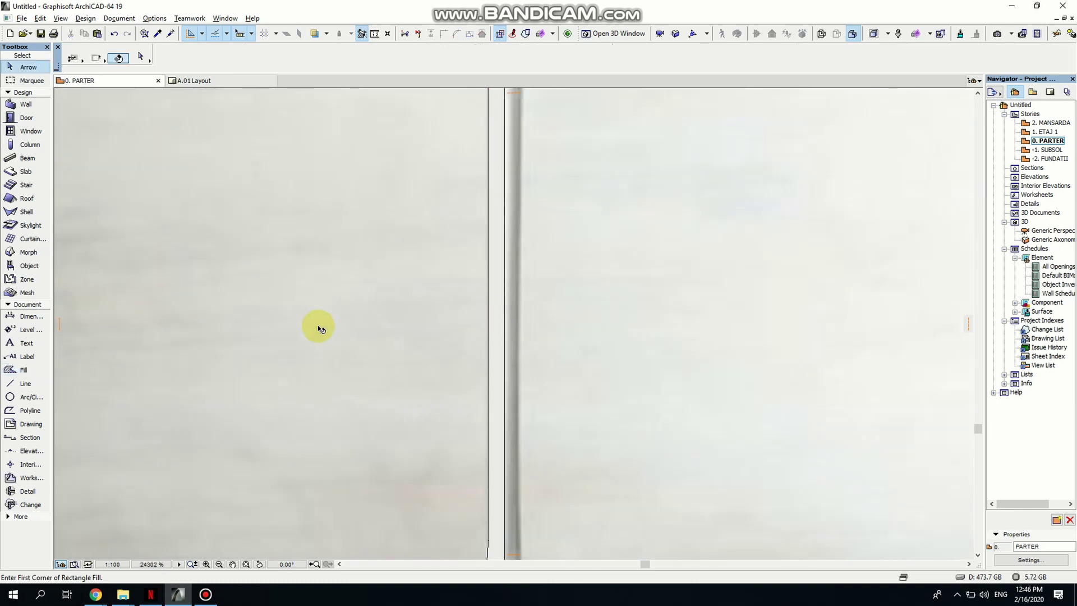
# - Set the Morph tool's default construction method to Revolved
pyautogui.click(25, 296)
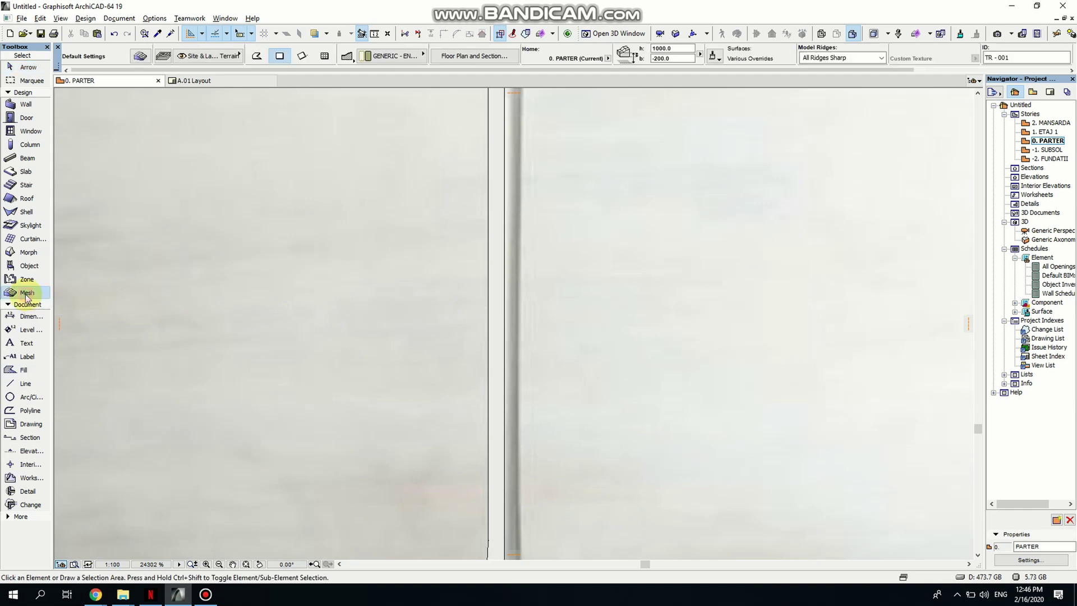
pyautogui.click(26, 251)
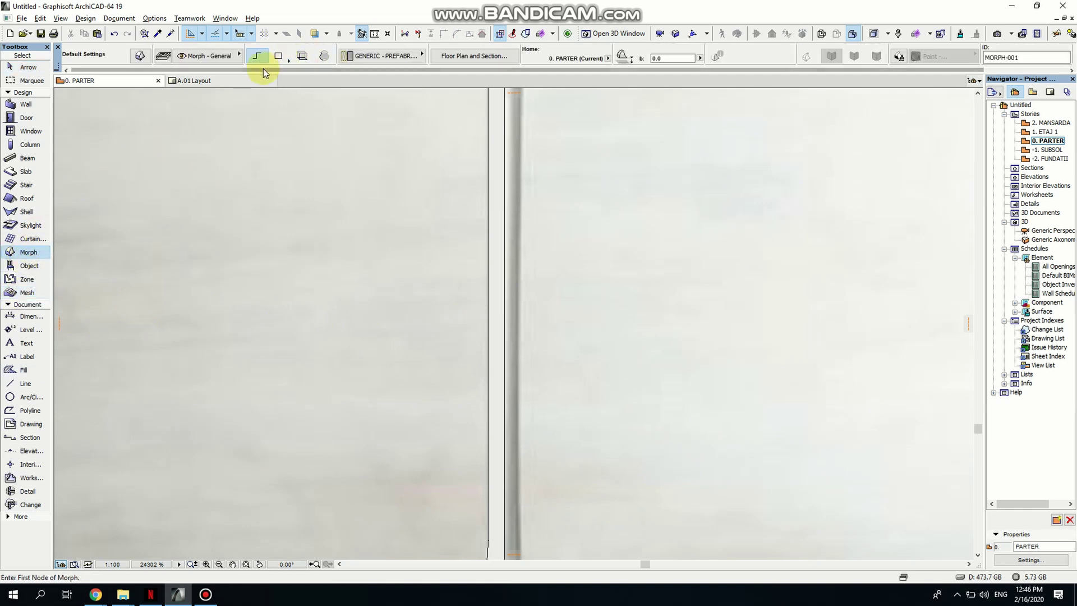
pyautogui.click(323, 56)
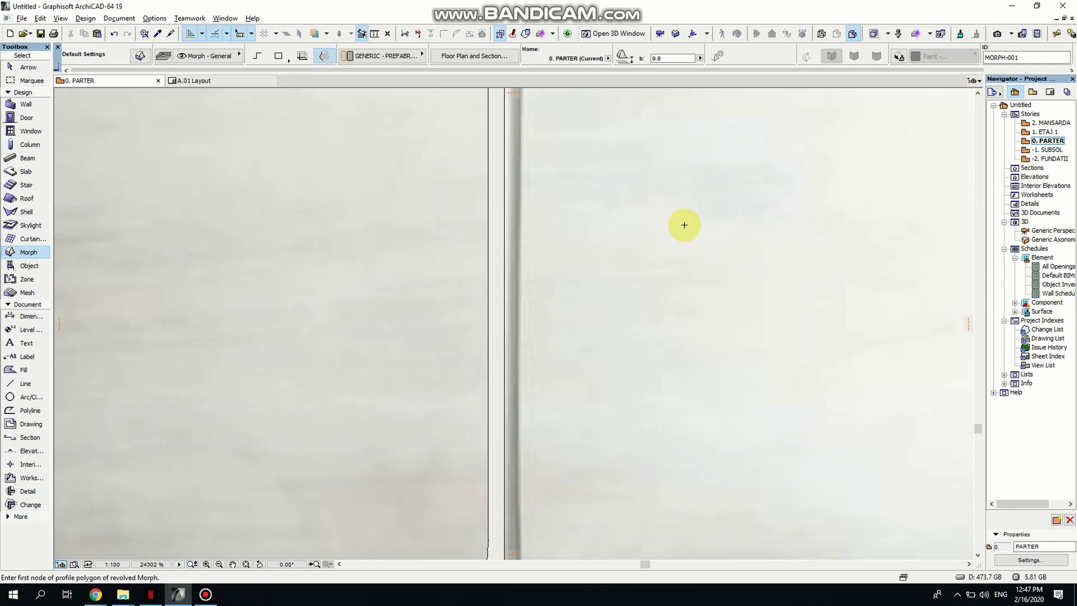
pyautogui.press('Escape')
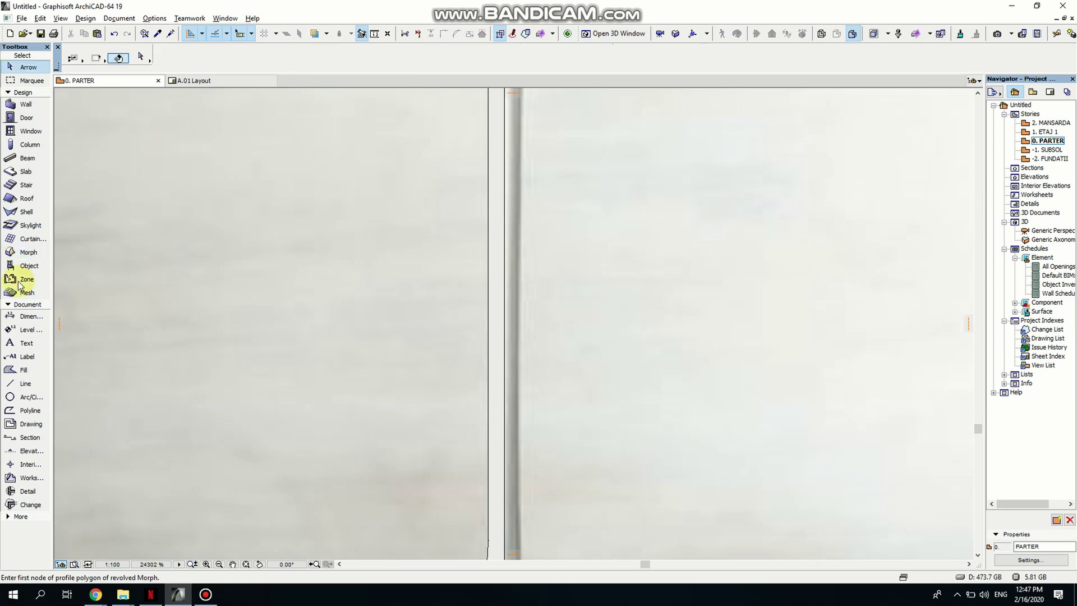
# - Select the glass profile fill and use it as the profile of a revolved morph with the Magic Wand
pyautogui.click(498, 298)
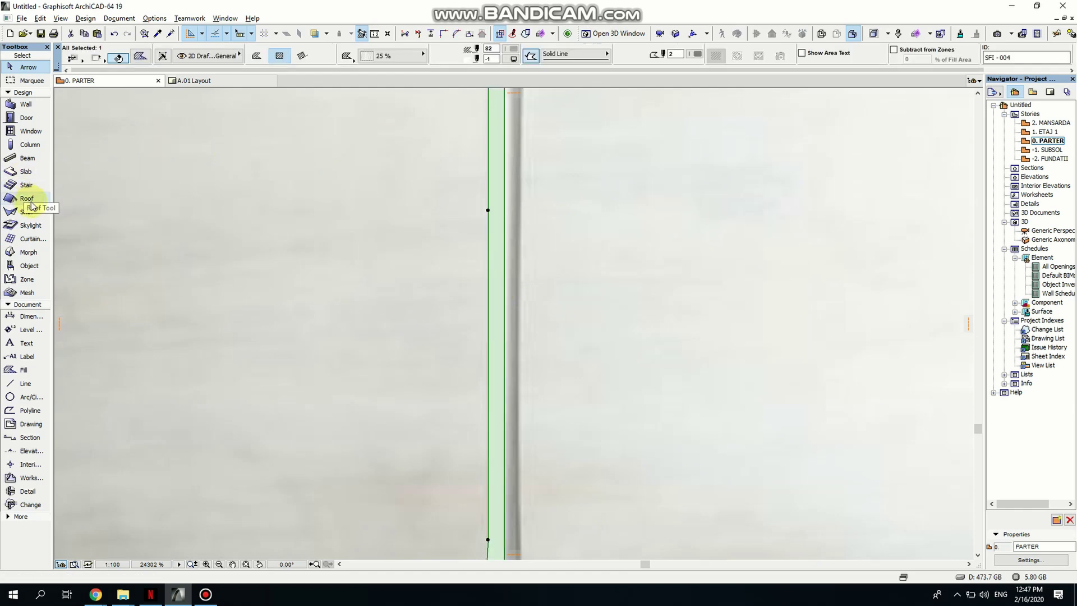
pyautogui.click(32, 252)
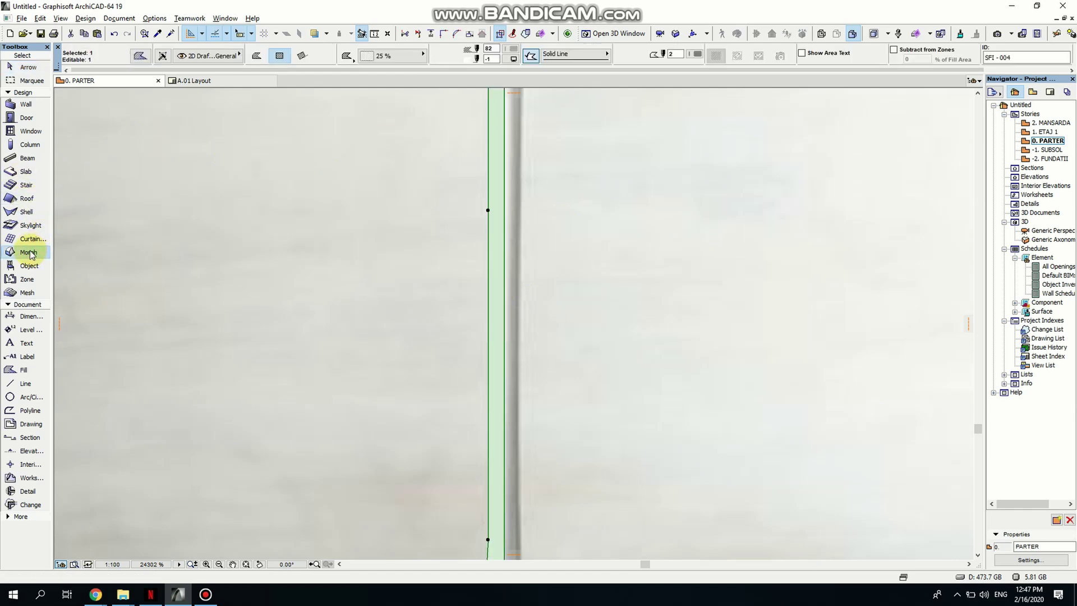
pyautogui.scroll(-3, 533, 175)
pyautogui.scroll(-1, 507, 202)
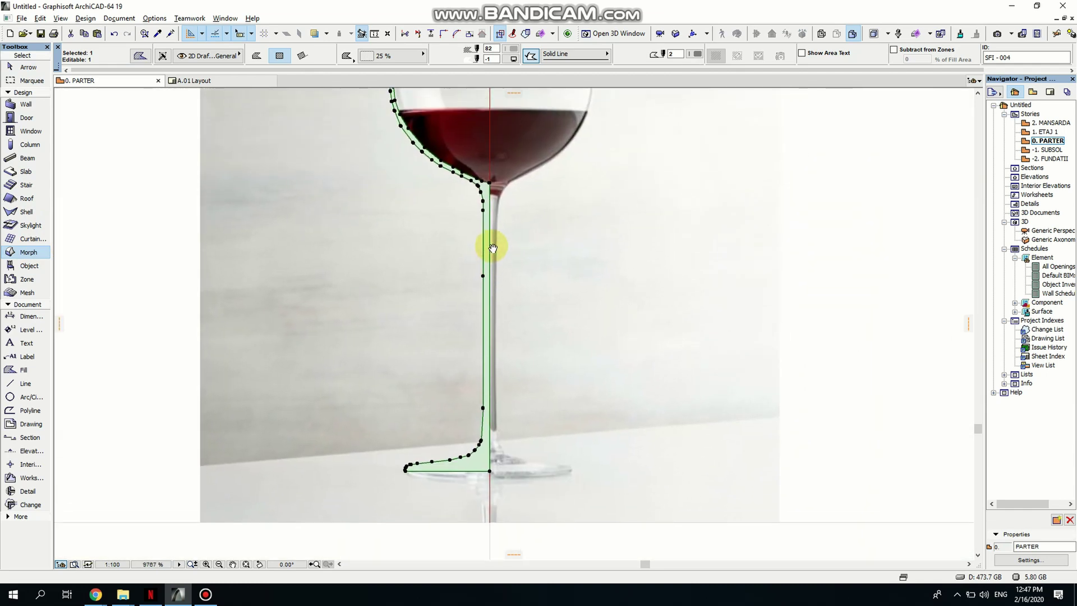
pyautogui.scroll(4, 486, 213)
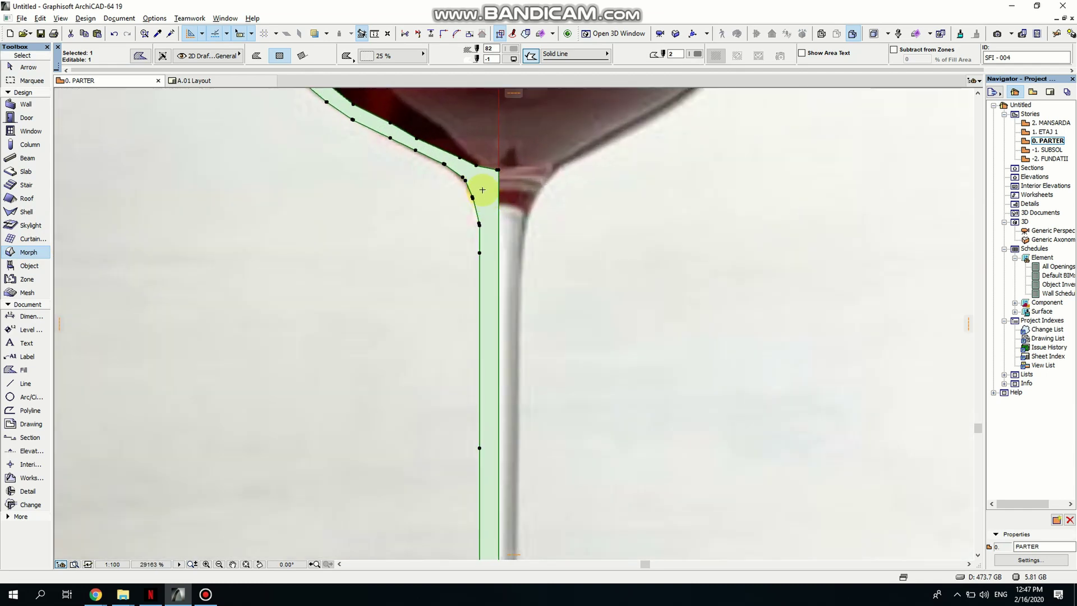
pyautogui.scroll(1, 482, 190)
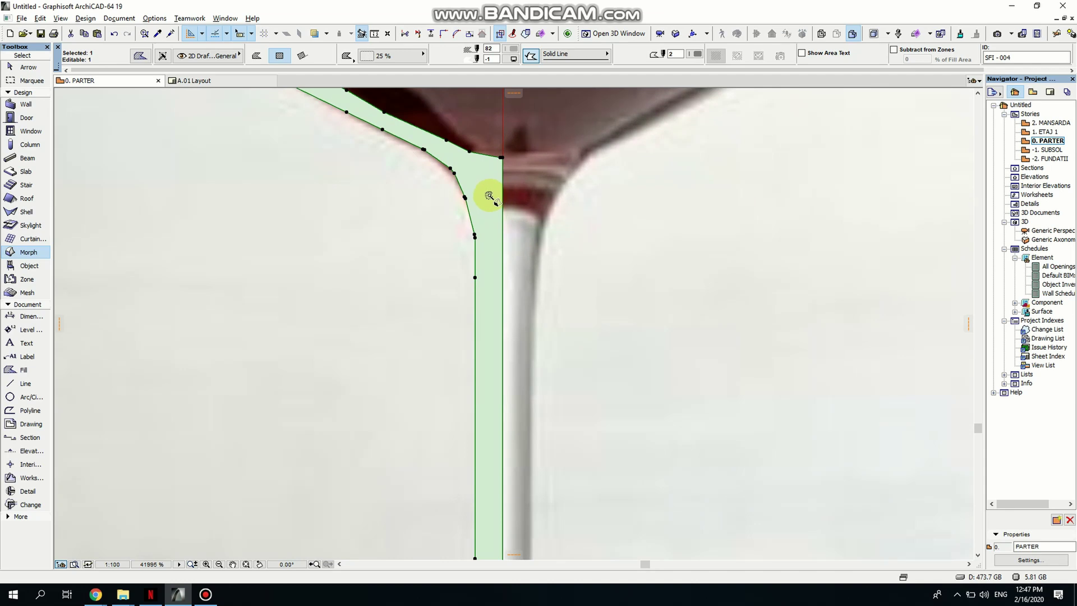
pyautogui.click(483, 181)
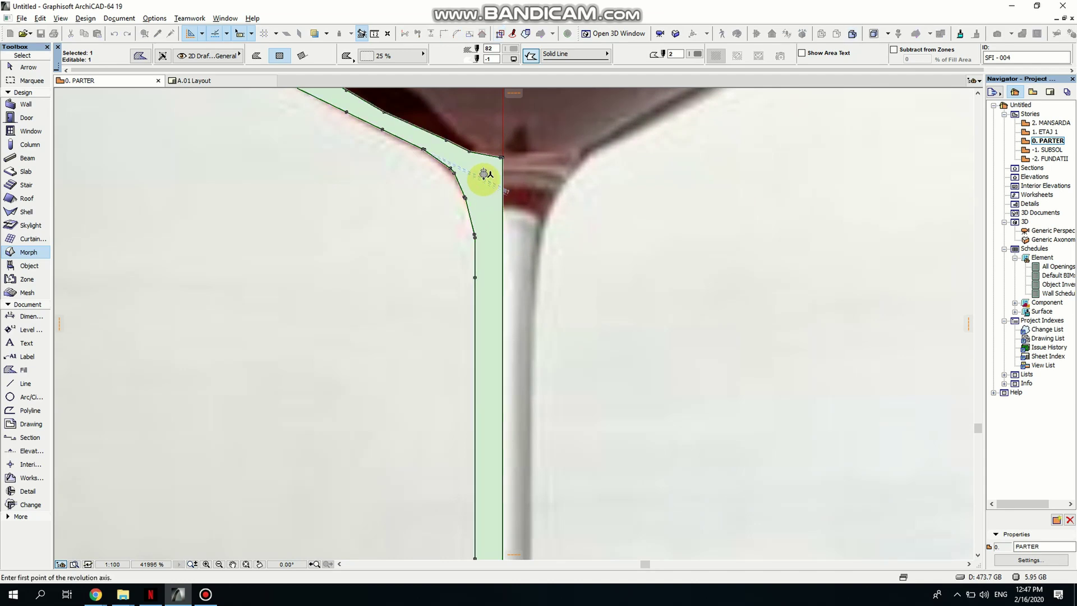
# - Define the revolution axis with two points along the profile's vertical edge at X 0.0, just below the bowl
pyautogui.scroll(2, 493, 174)
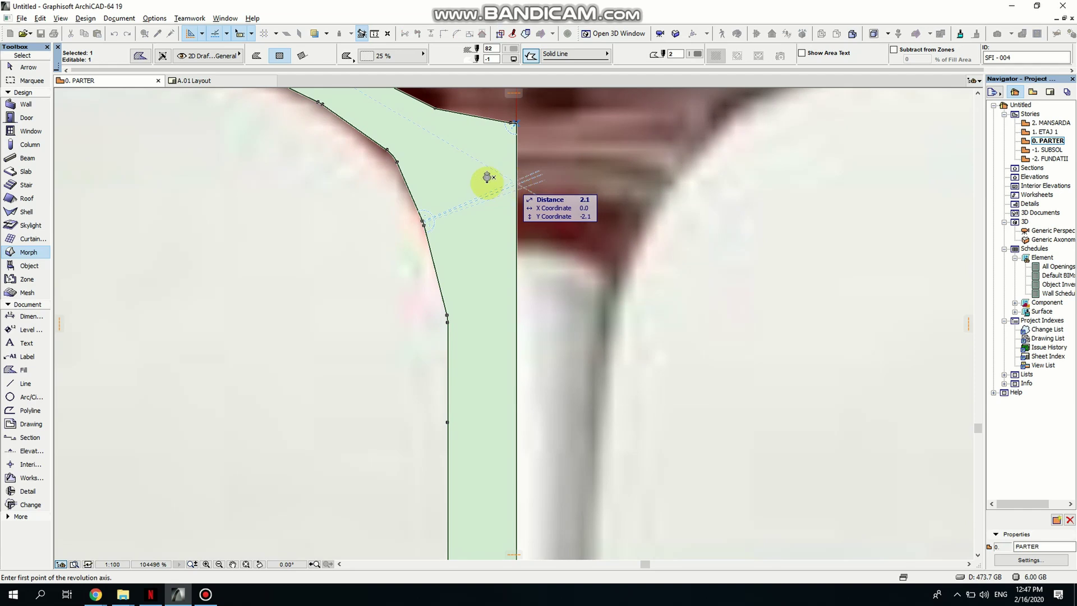
pyautogui.click(516, 173)
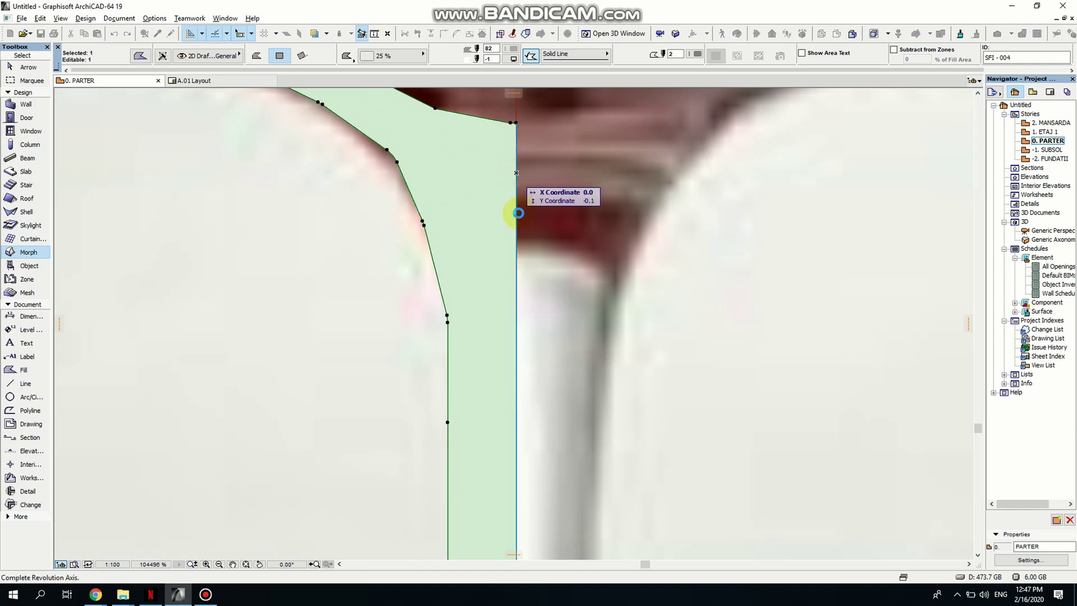
pyautogui.click(518, 213)
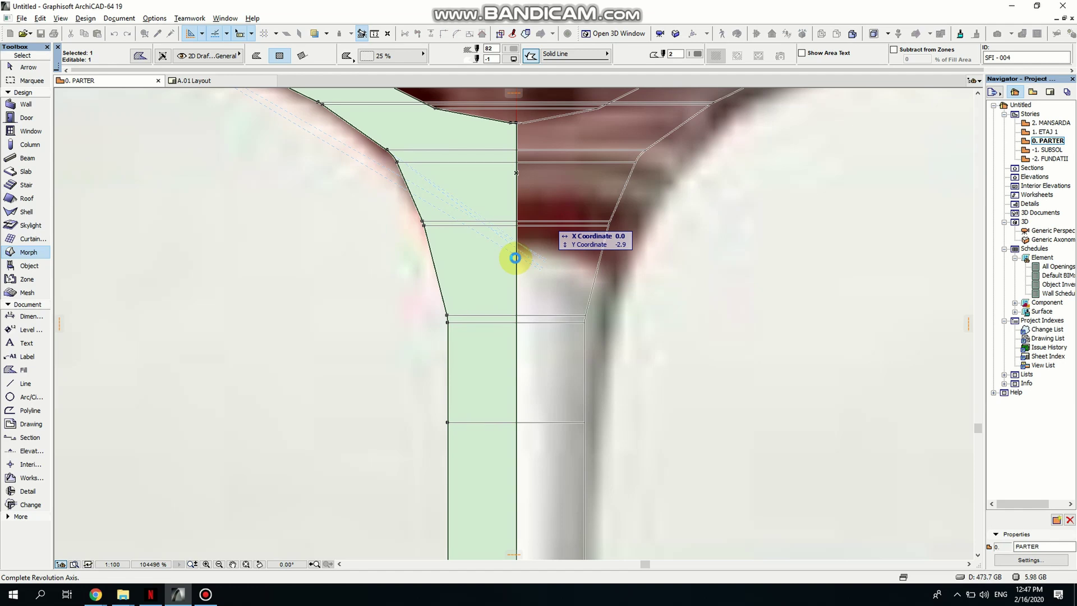
pyautogui.click(515, 258)
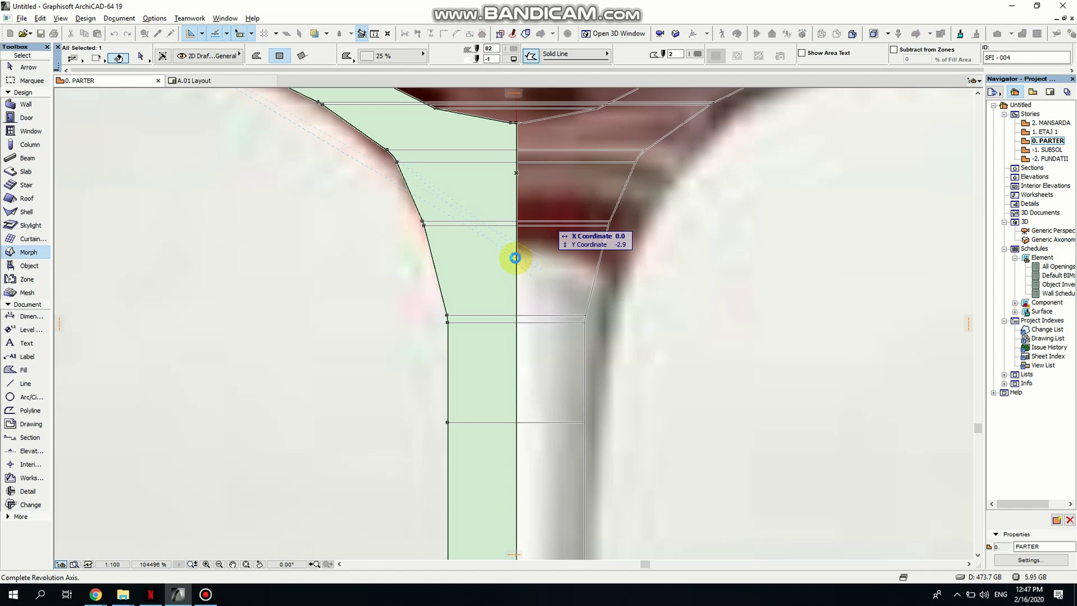
# - Revolve the profile through 360° to form the complete glass, and clear the selection
pyautogui.click(515, 257)
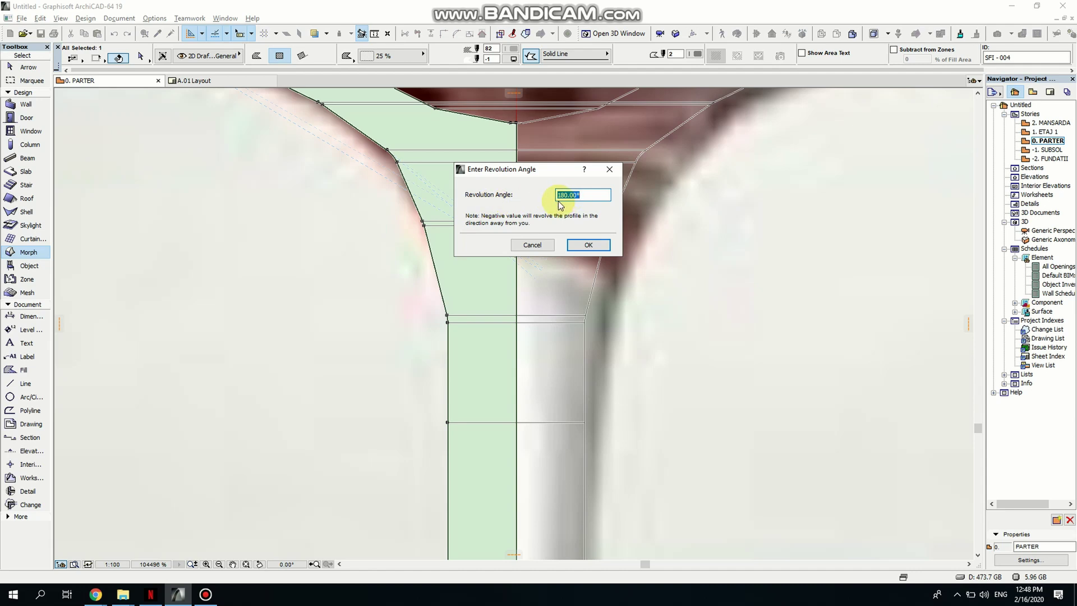
pyautogui.write('36')
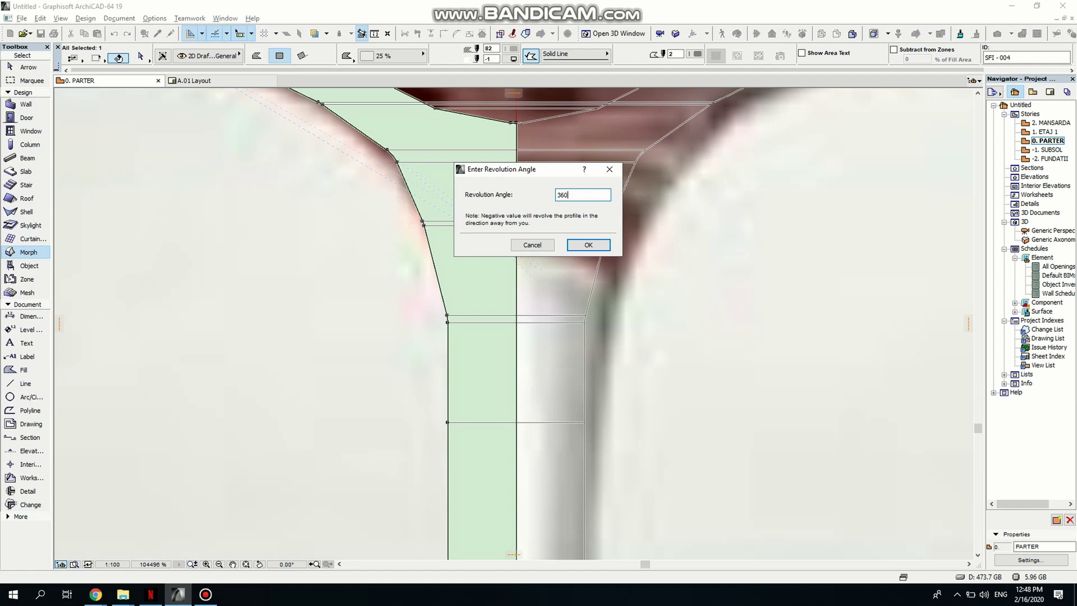
pyautogui.click(588, 247)
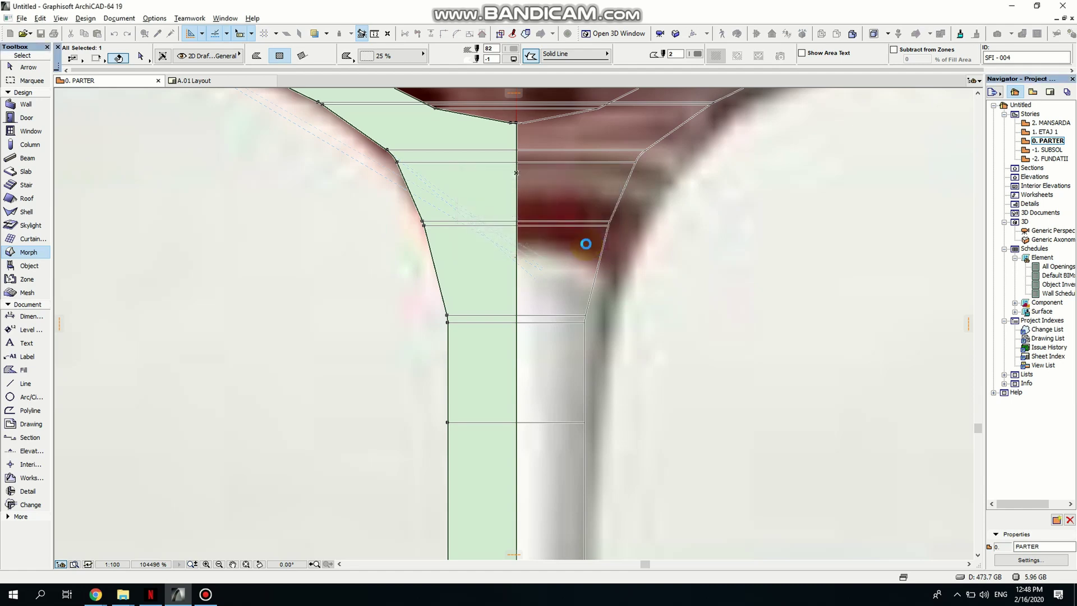
pyautogui.scroll(-6, 585, 244)
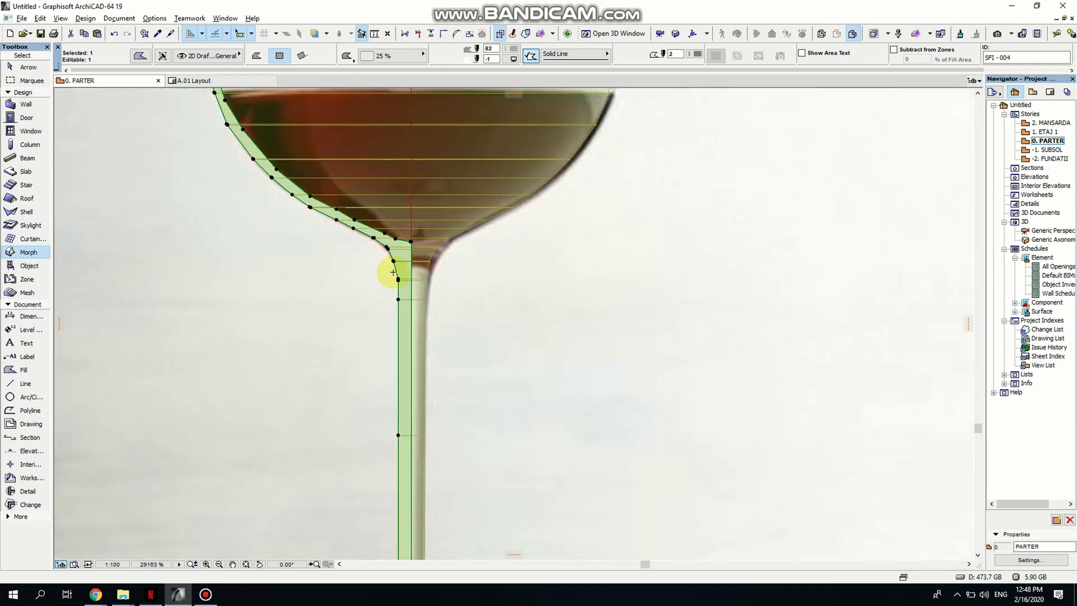
pyautogui.scroll(-8, 393, 272)
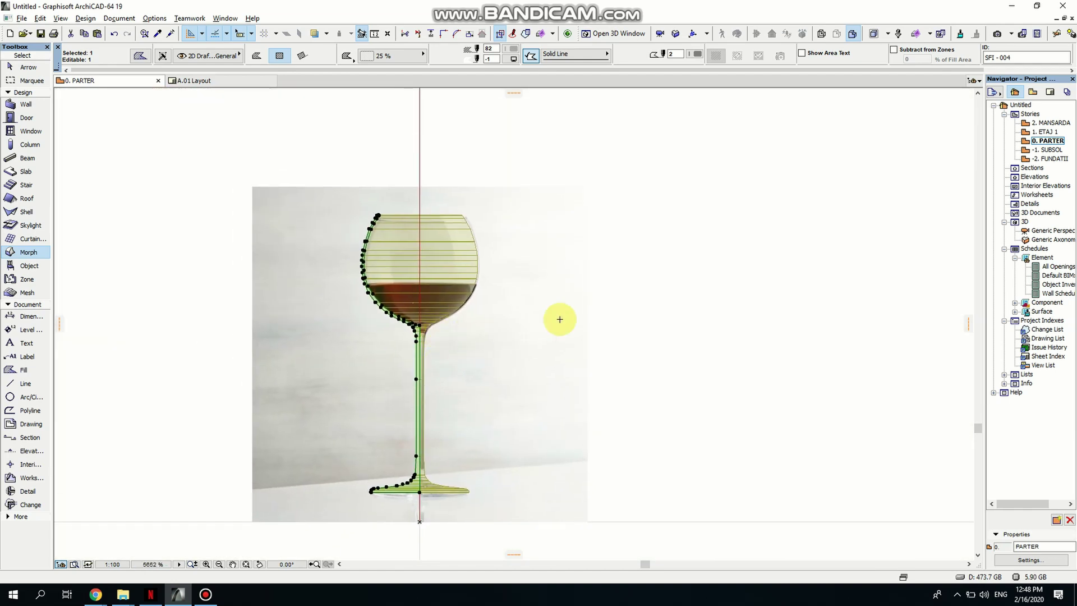
pyautogui.press('Escape')
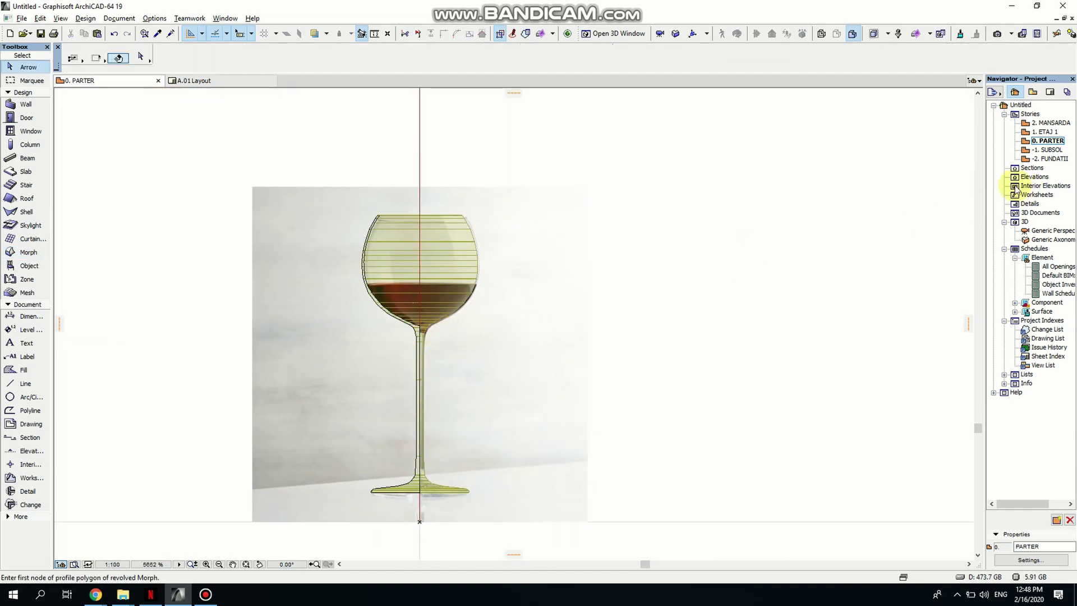
# - Show the revolved glass in the generic perspective 3D view, fitted to the window
pyautogui.scroll(5, 465, 340)
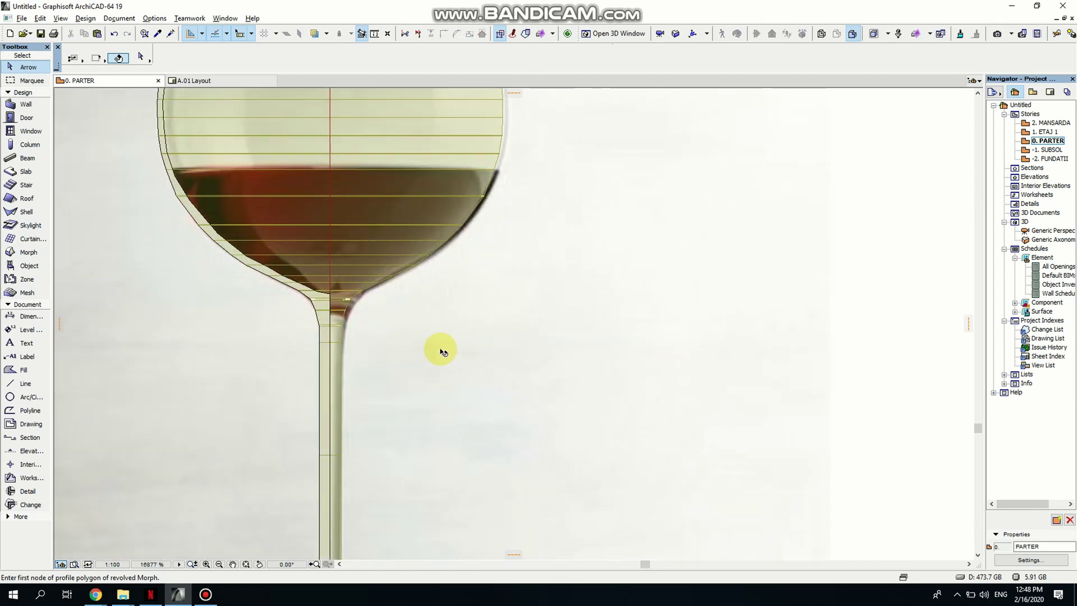
pyautogui.click(1052, 231)
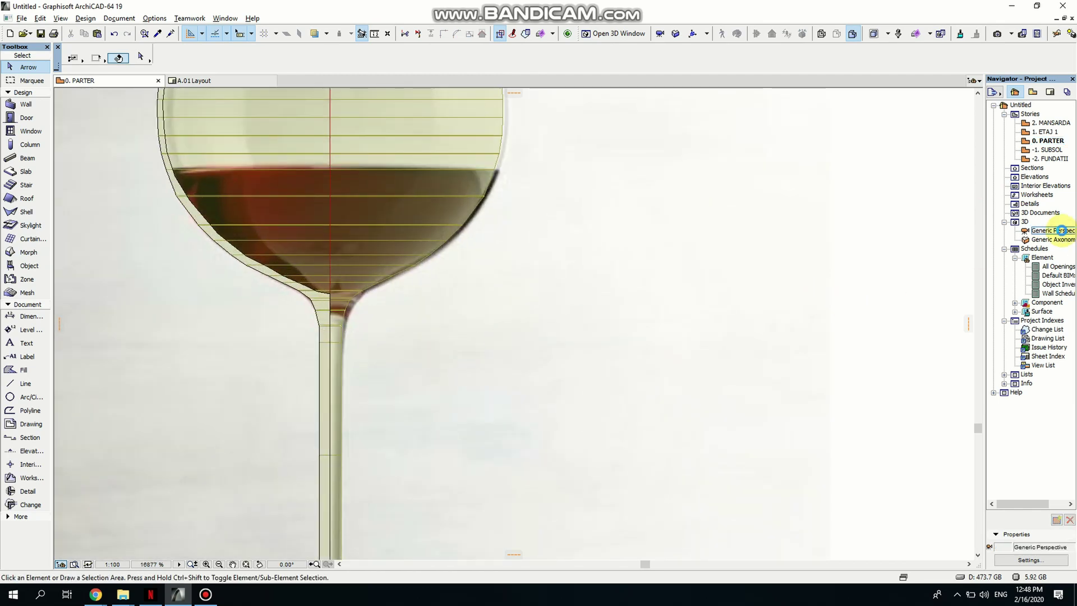
pyautogui.doubleClick(1060, 230)
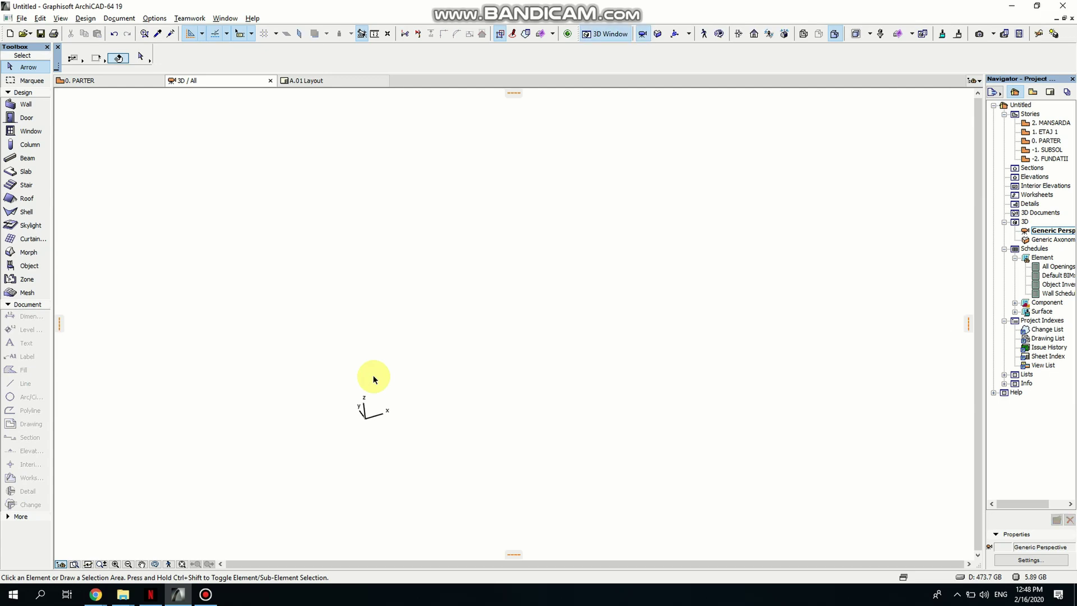
pyautogui.click(183, 564)
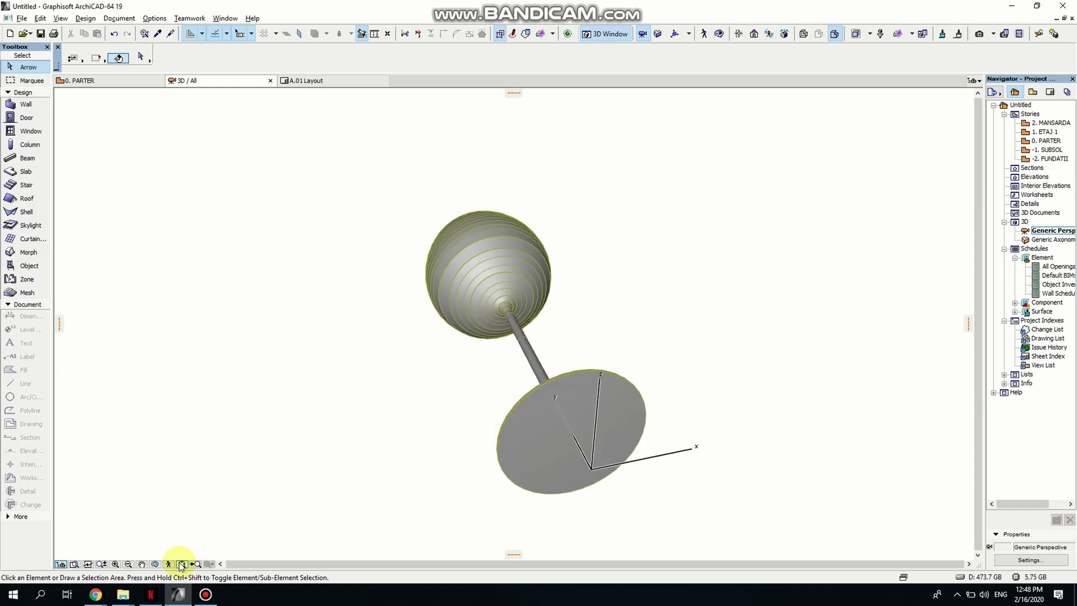
# - Orbit around the revolved glass in 3D to examine its bowl, stem and foot from an upright view
pyautogui.click(155, 564)
pyautogui.moveTo(772, 216); pyautogui.dragTo(608, 258)
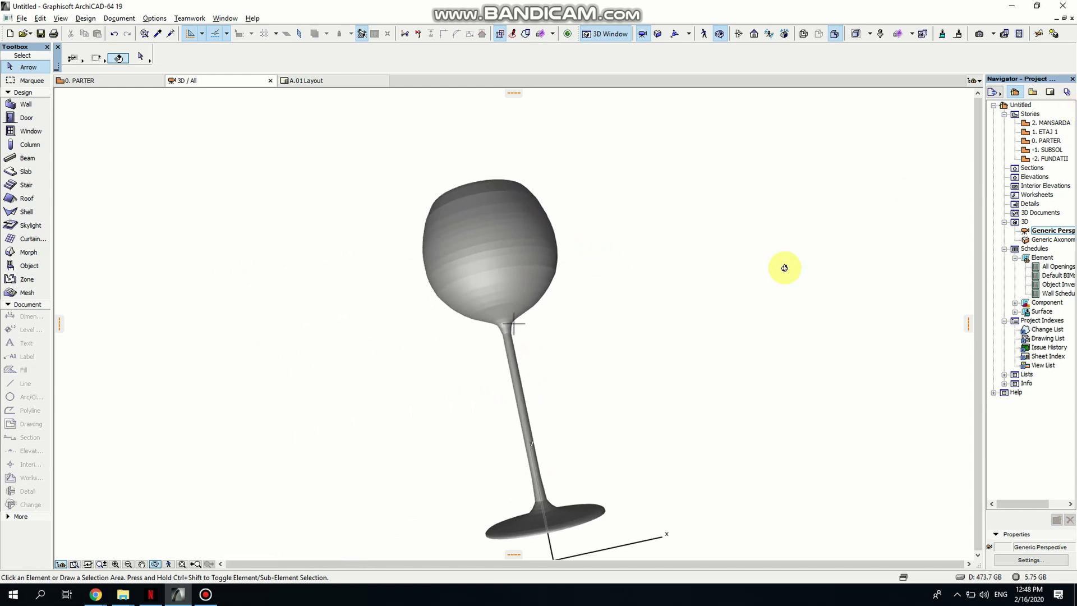
pyautogui.scroll(-5, 655, 320)
pyautogui.press('Escape')
pyautogui.click(729, 276)
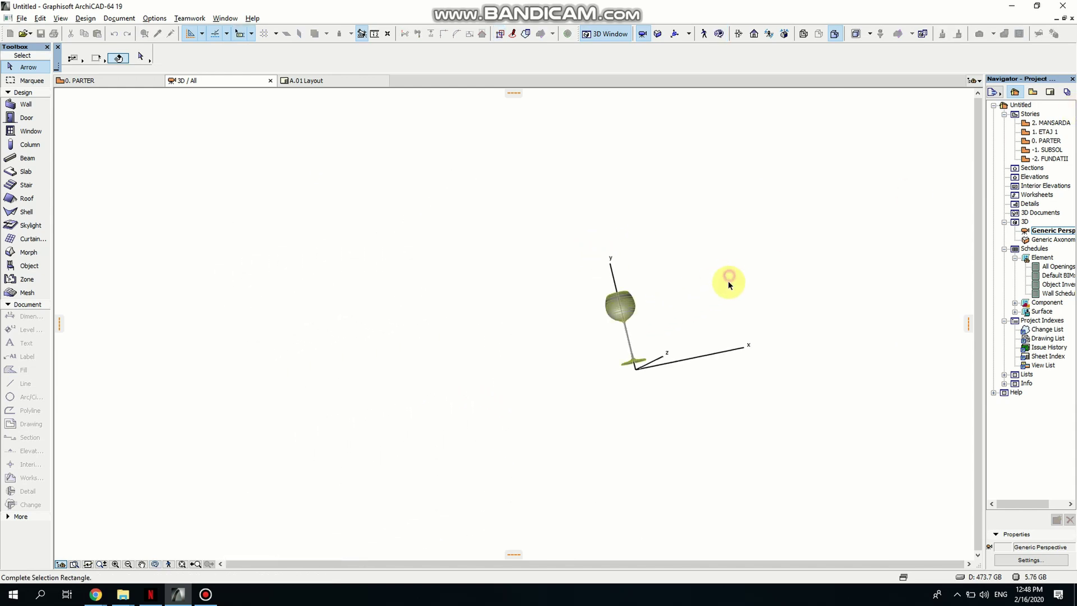
pyautogui.click(727, 280)
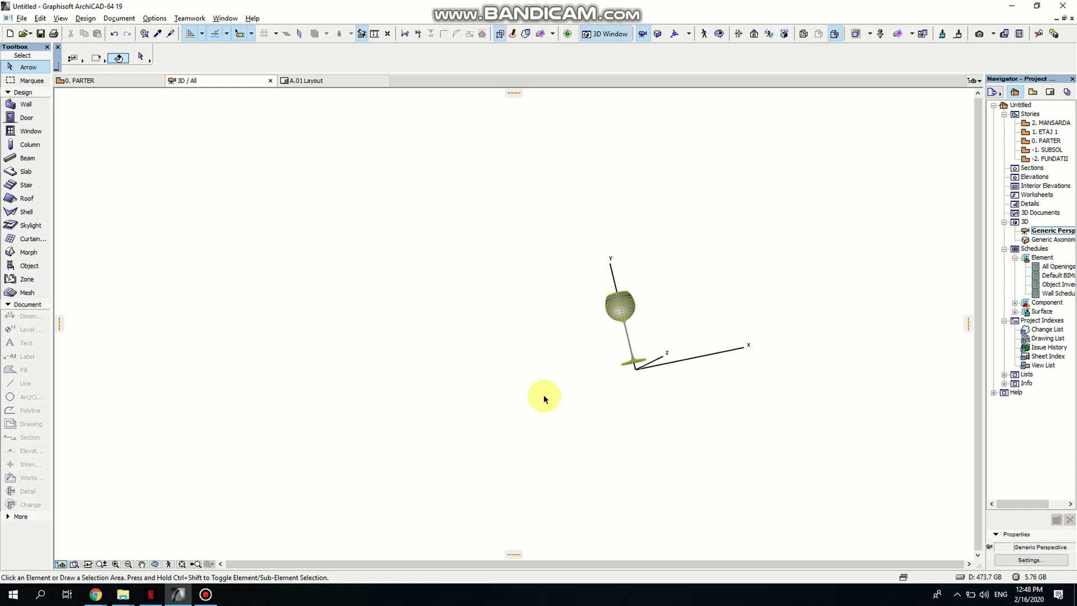
pyautogui.click(158, 566)
pyautogui.moveTo(802, 293); pyautogui.dragTo(762, 409)
pyautogui.moveTo(642, 255); pyautogui.dragTo(623, 417)
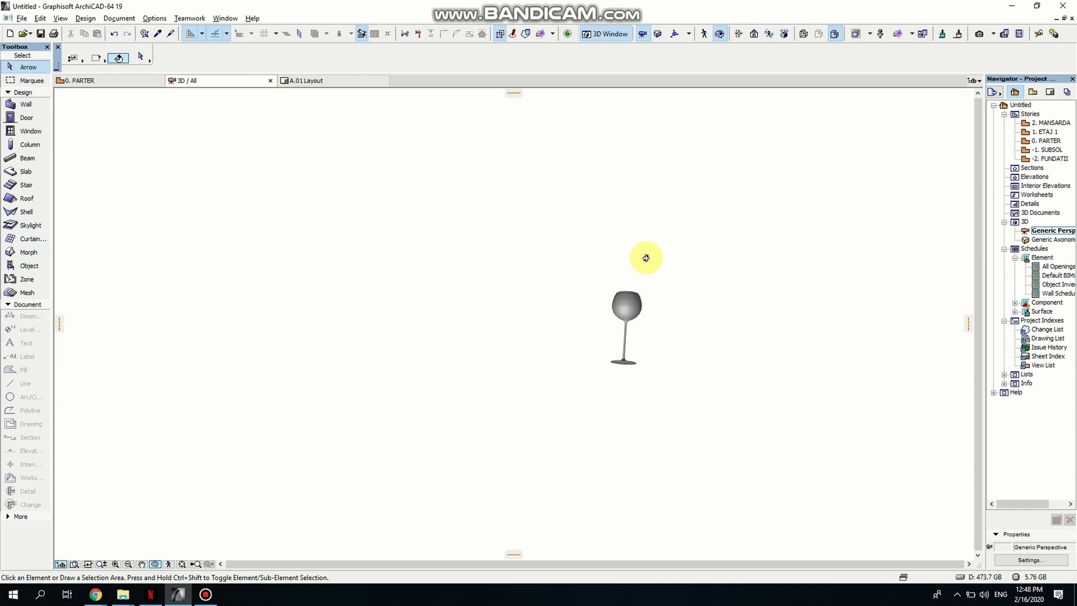
# - Return to the 0. PARTER floor plan and check the revolved glass there against the reference image
pyautogui.doubleClick(1048, 141)
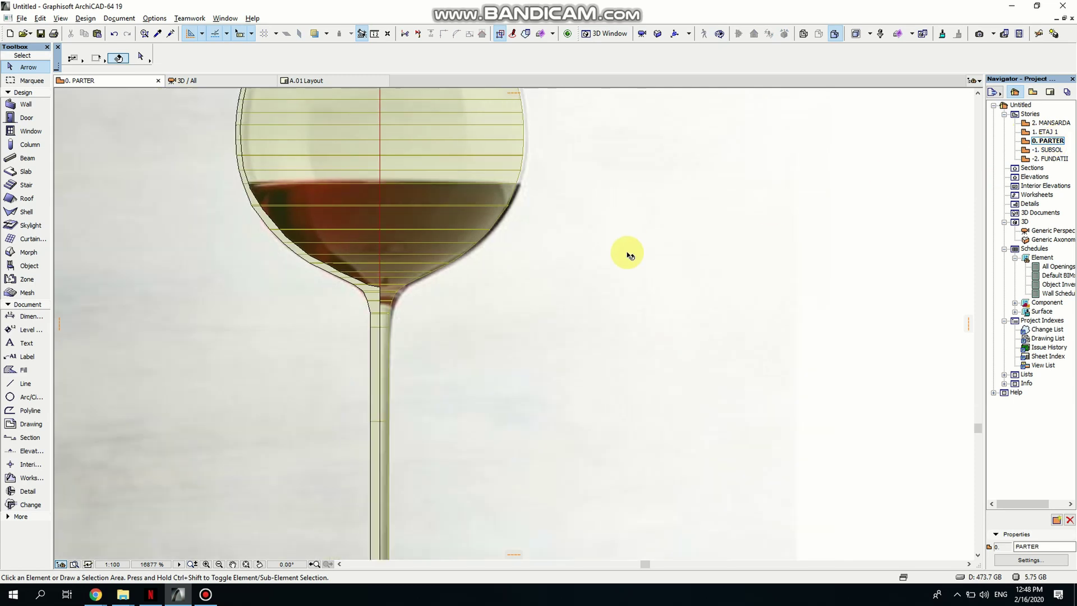
pyautogui.scroll(-5, 627, 254)
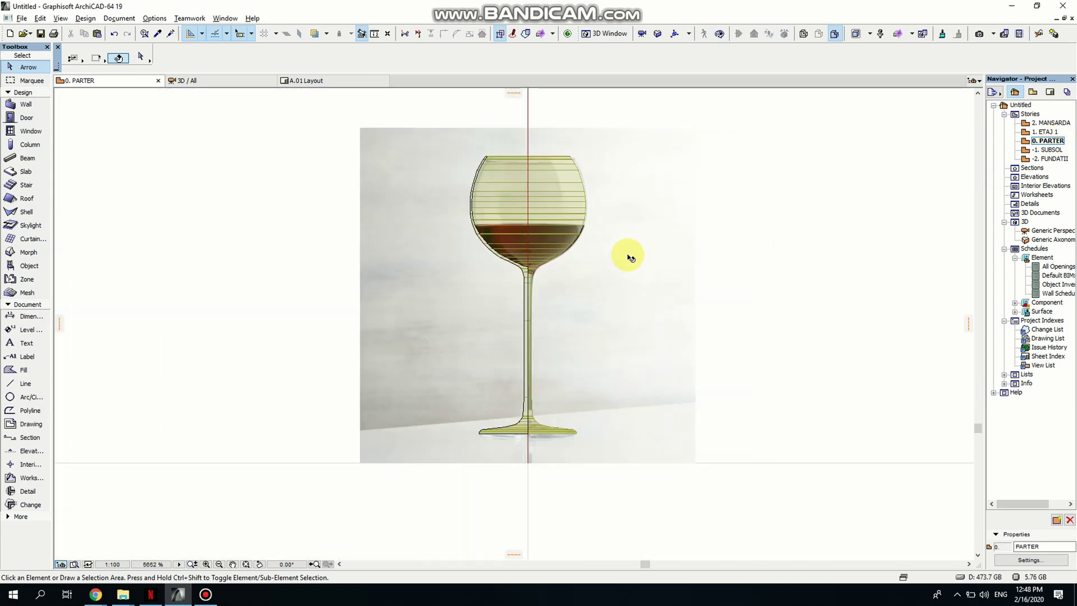
pyautogui.click(564, 190)
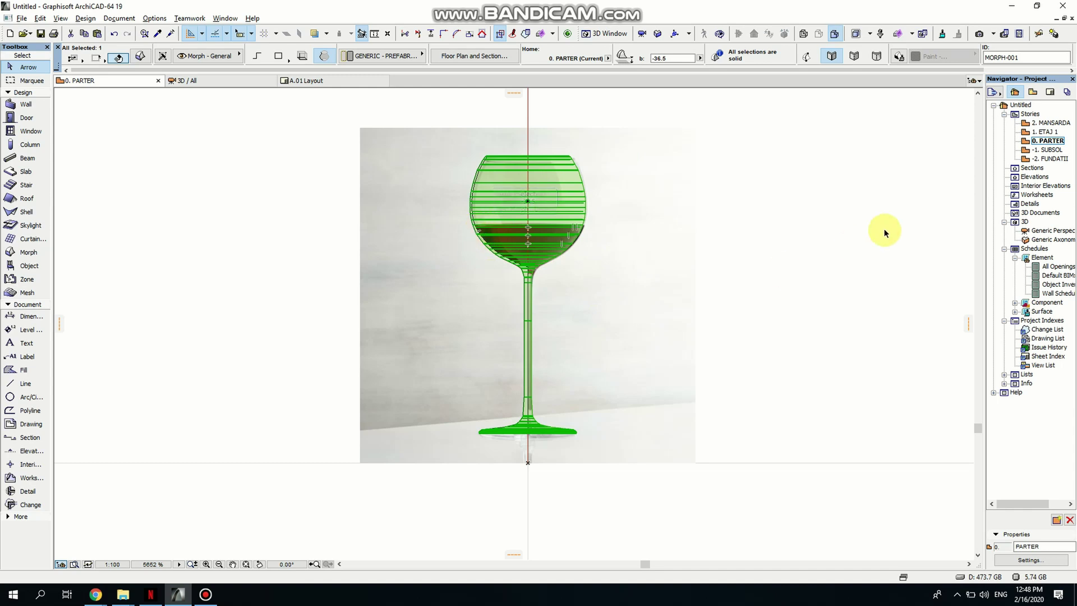
pyautogui.click(820, 222)
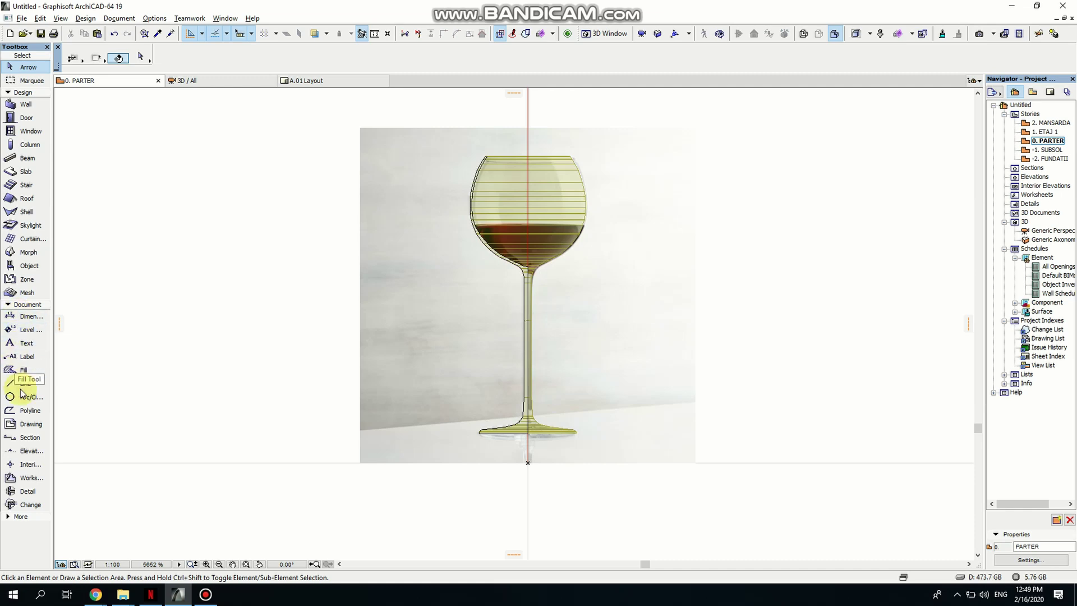
# - Draw a vertical building section line about 273.5 long at X -157.3, beside the reference image and looking towards the glass
pyautogui.click(25, 436)
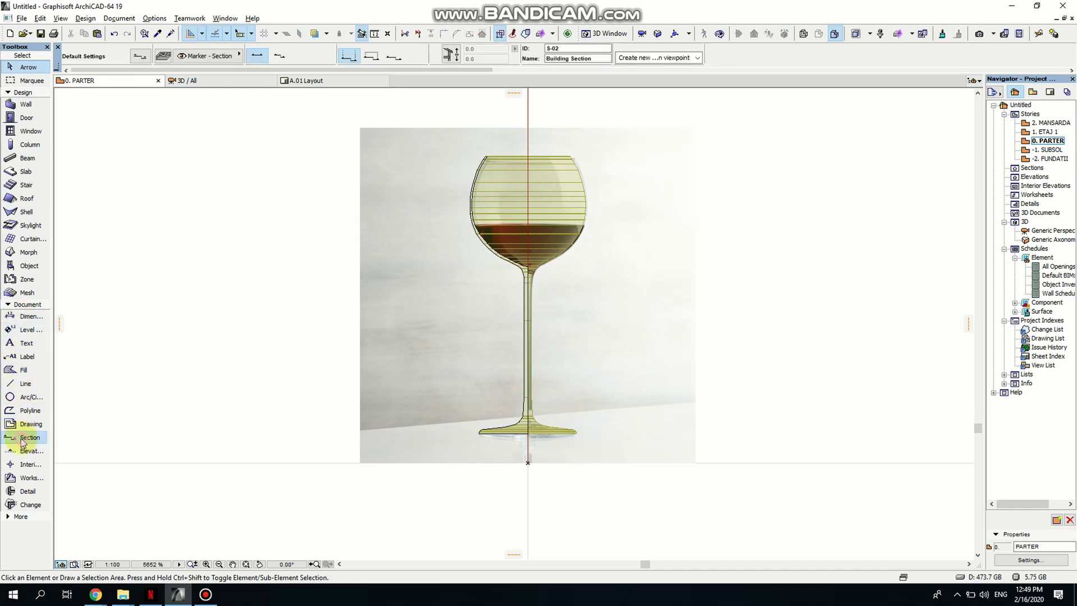
pyautogui.click(277, 486)
pyautogui.click(276, 109)
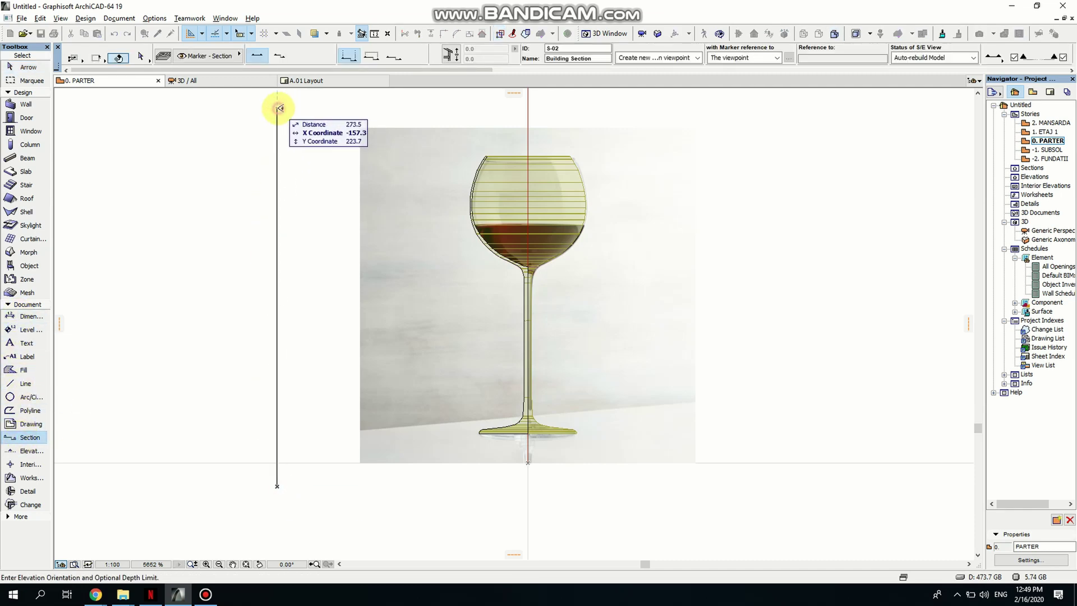
pyautogui.click(328, 107)
# - Select the S-02 section marker and move it farther away from the glass
pyautogui.scroll(-10, 273, 196)
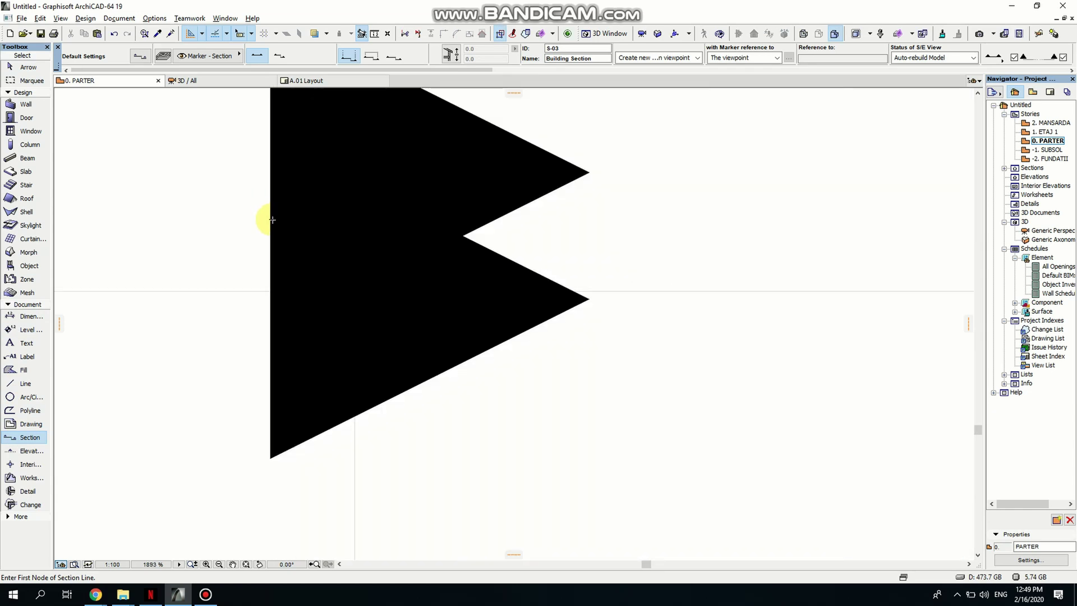
pyautogui.keyDown('shift'); pyautogui.click(283, 230); pyautogui.keyUp('shift')
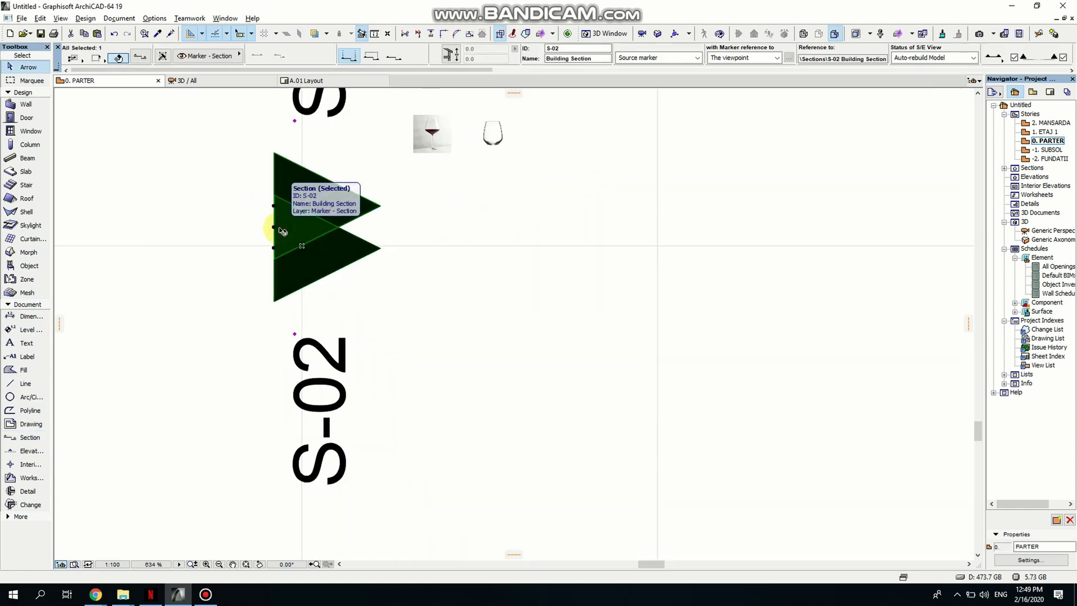
pyautogui.click(274, 227)
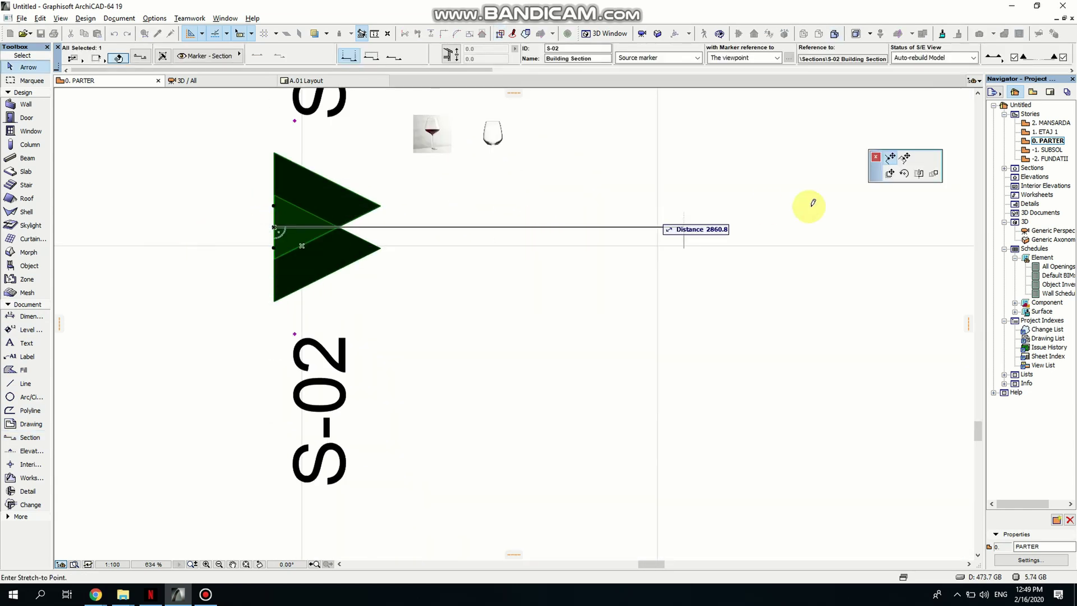
pyautogui.click(889, 174)
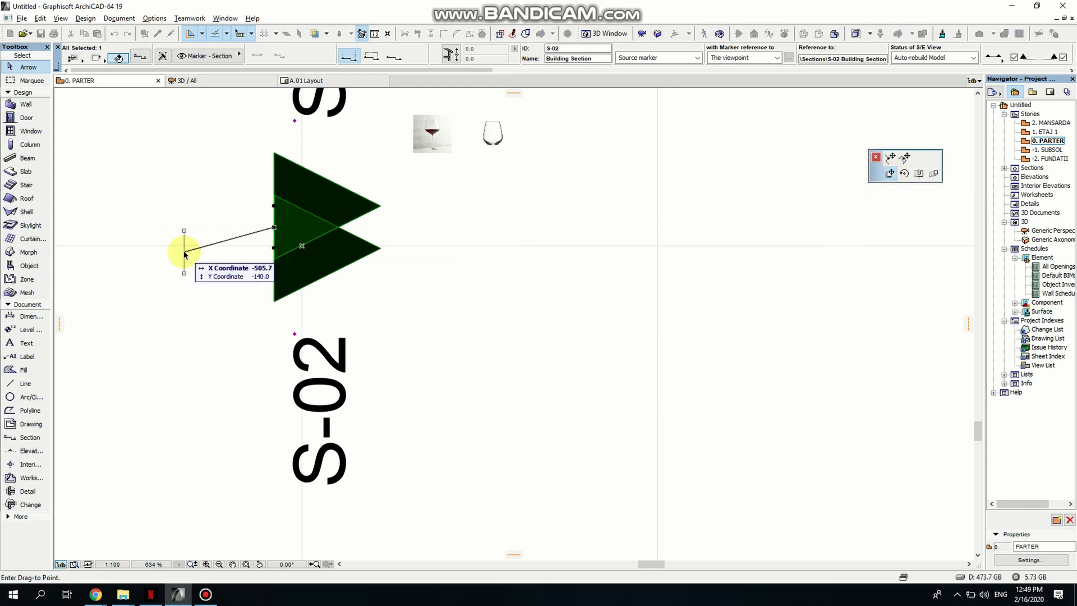
pyautogui.click(179, 233)
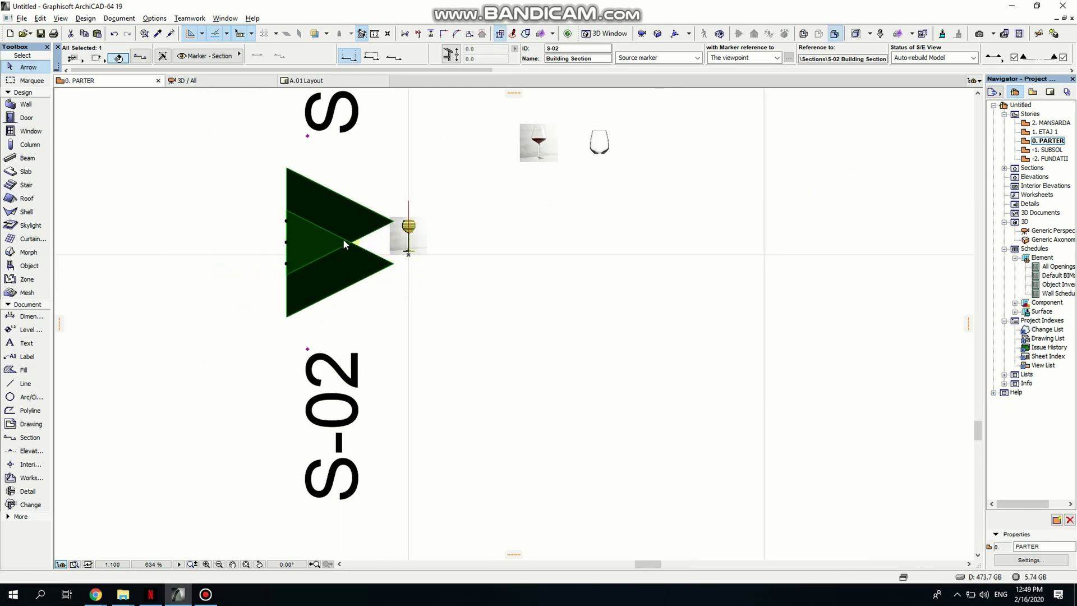
# - Open the S-02 building section with the whole side view of the glass in sight
pyautogui.rightClick(329, 229)
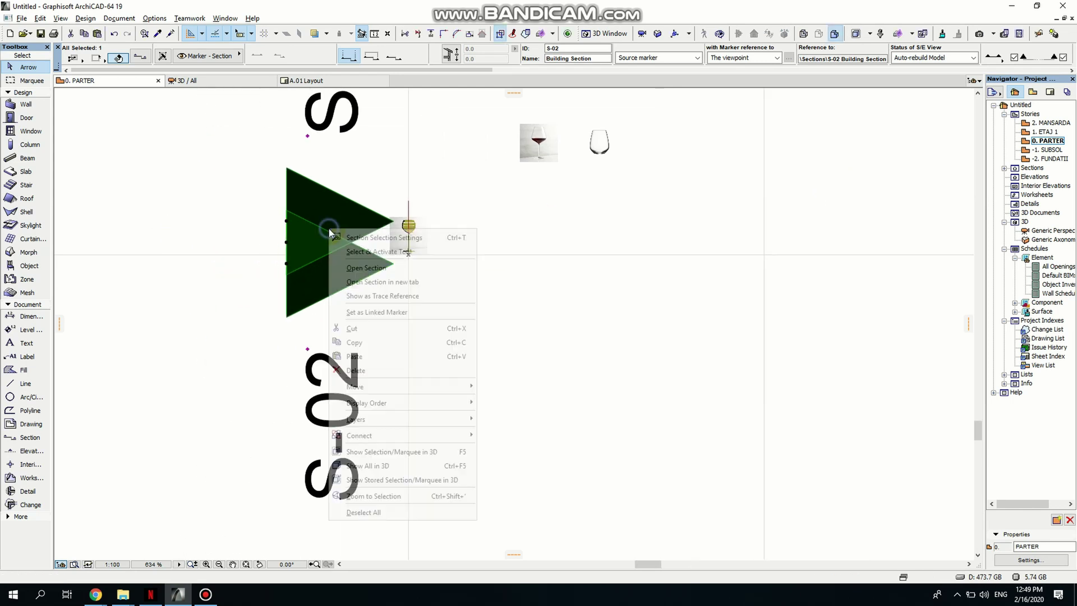
pyautogui.click(366, 268)
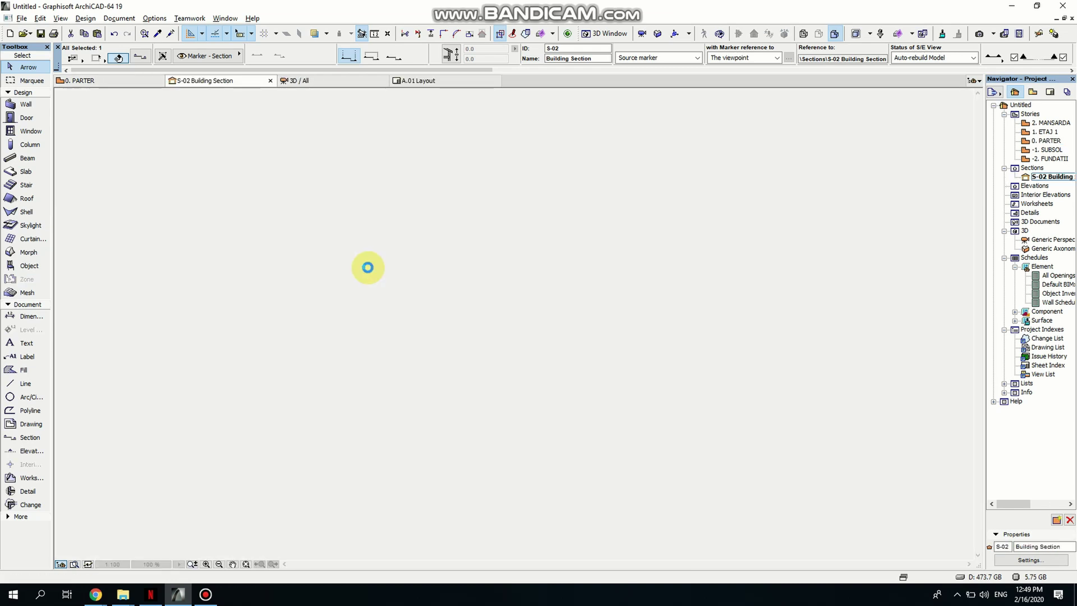
pyautogui.scroll(-3, 362, 378)
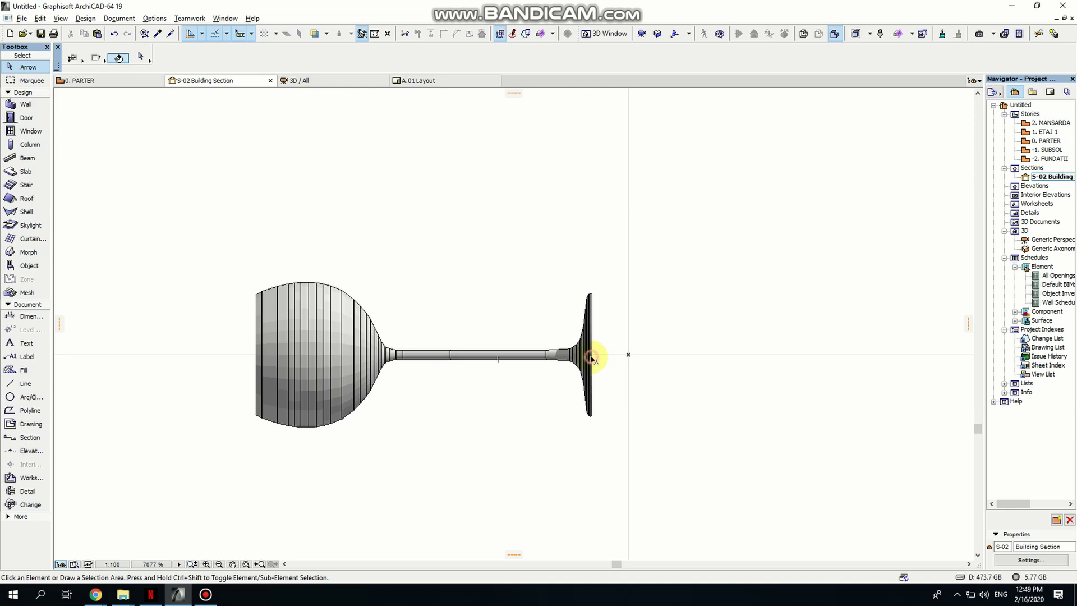
# - Rotate the glass by -90° about the centre of its foot so that it stands upright, and clear the selection
pyautogui.click(591, 360)
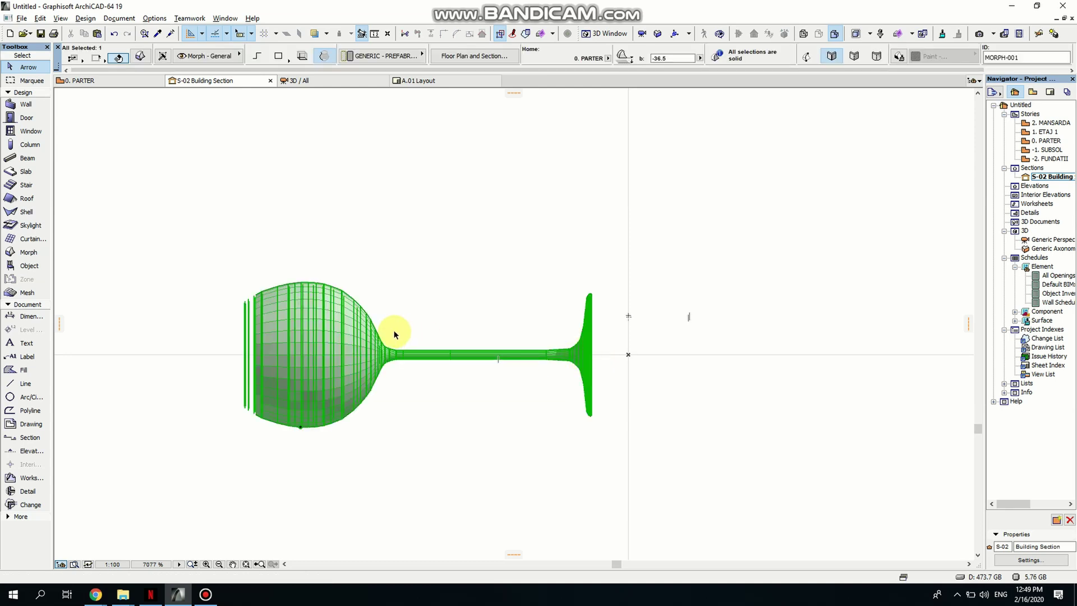
pyautogui.hotkey('ctrl', 'e')
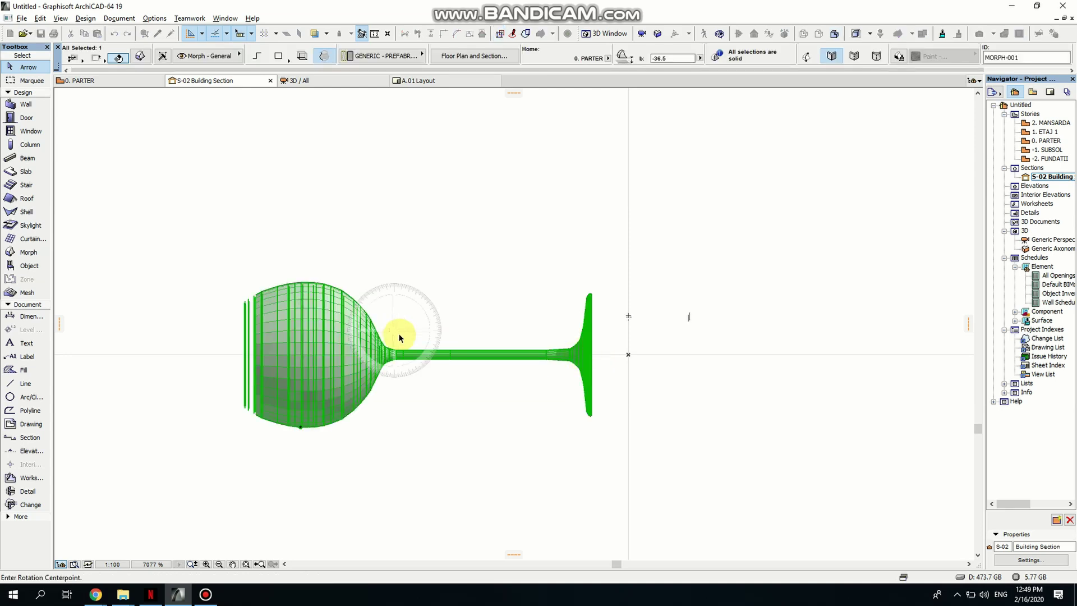
pyautogui.click(587, 353)
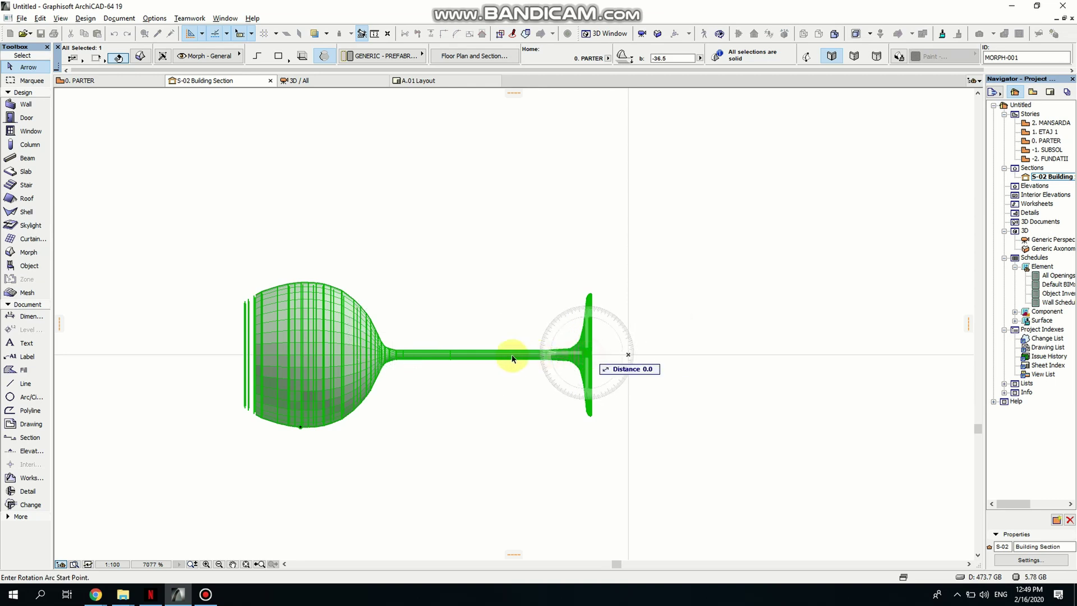
pyautogui.click(499, 354)
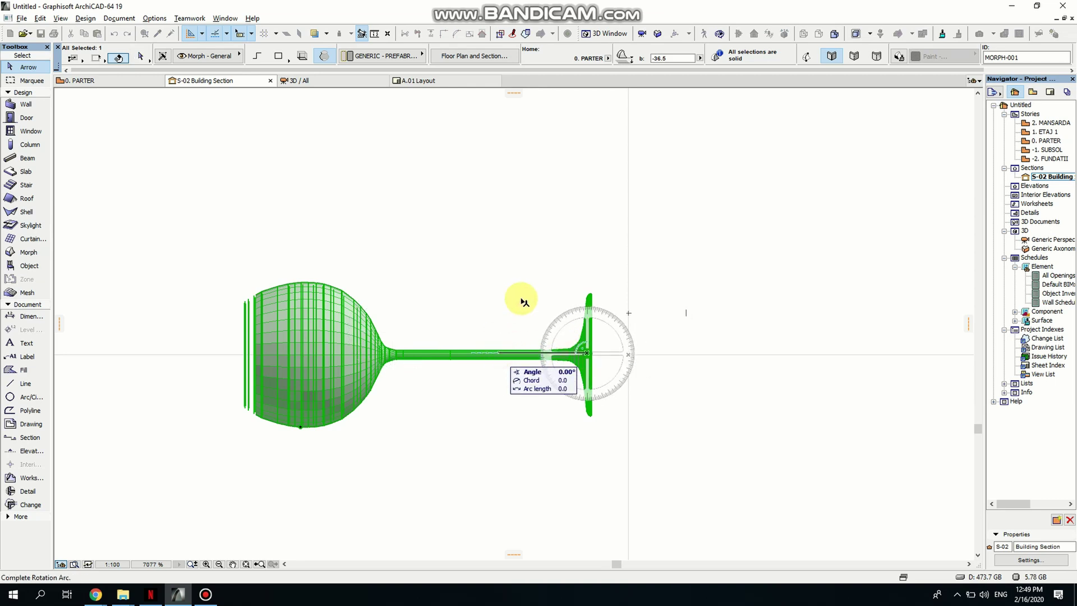
pyautogui.click(589, 240)
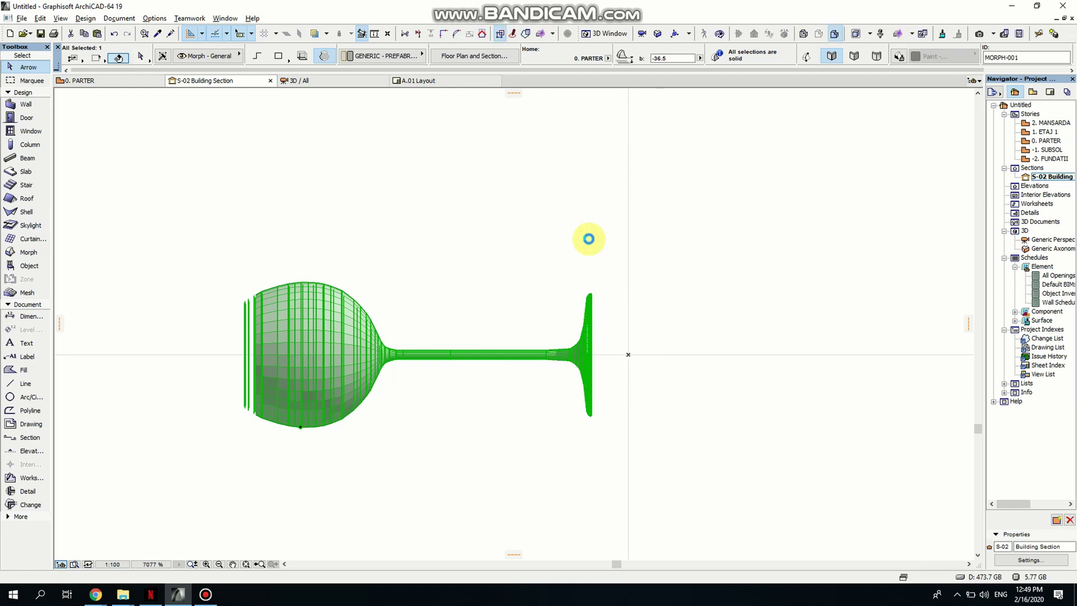
pyautogui.scroll(-3, 448, 381)
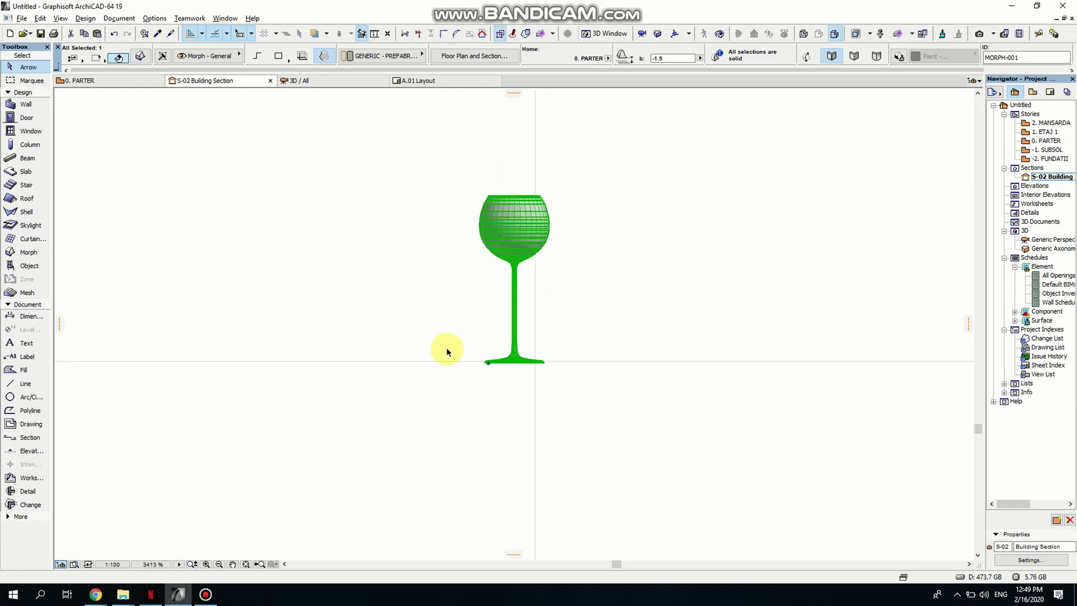
pyautogui.click(645, 271)
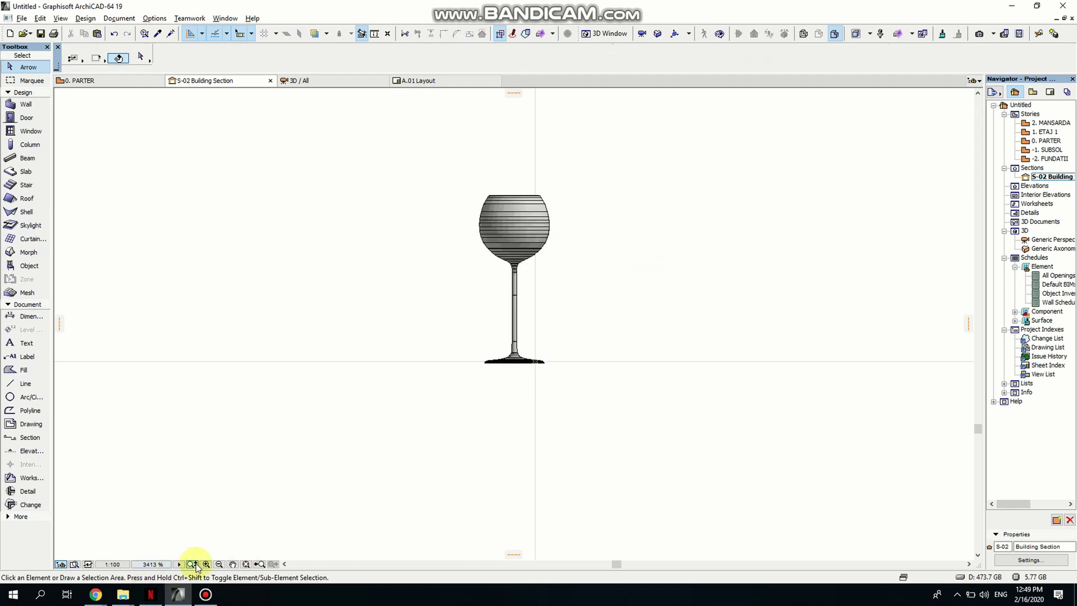
# - Show the rotated glass in the generic perspective 3D view and orbit around it to examine the bowl, stem and foot
pyautogui.doubleClick(1056, 240)
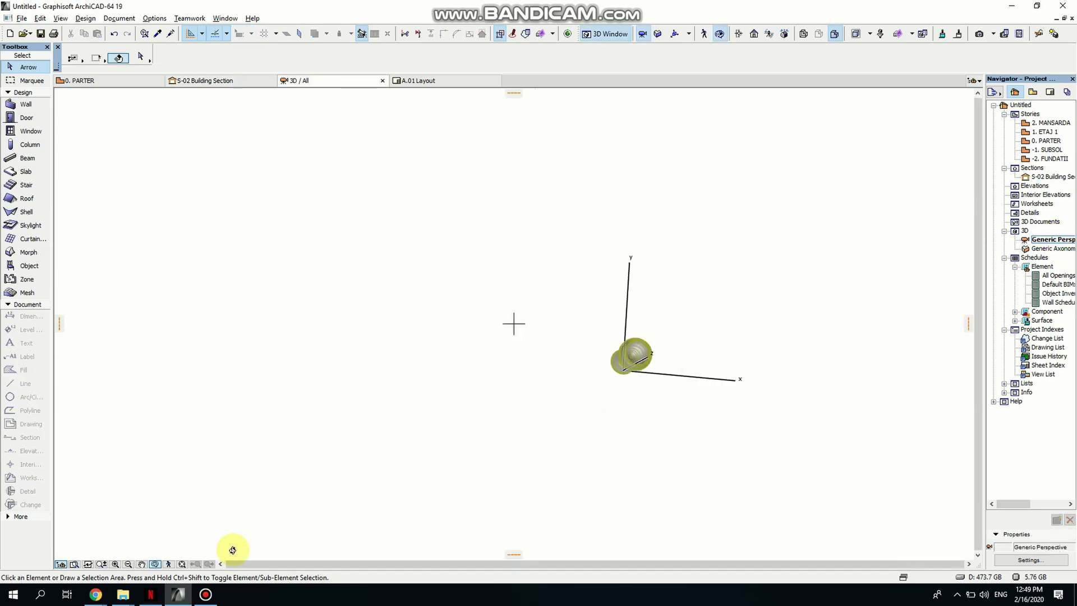
pyautogui.click(156, 564)
pyautogui.scroll(-5, 562, 385)
pyautogui.click(591, 409)
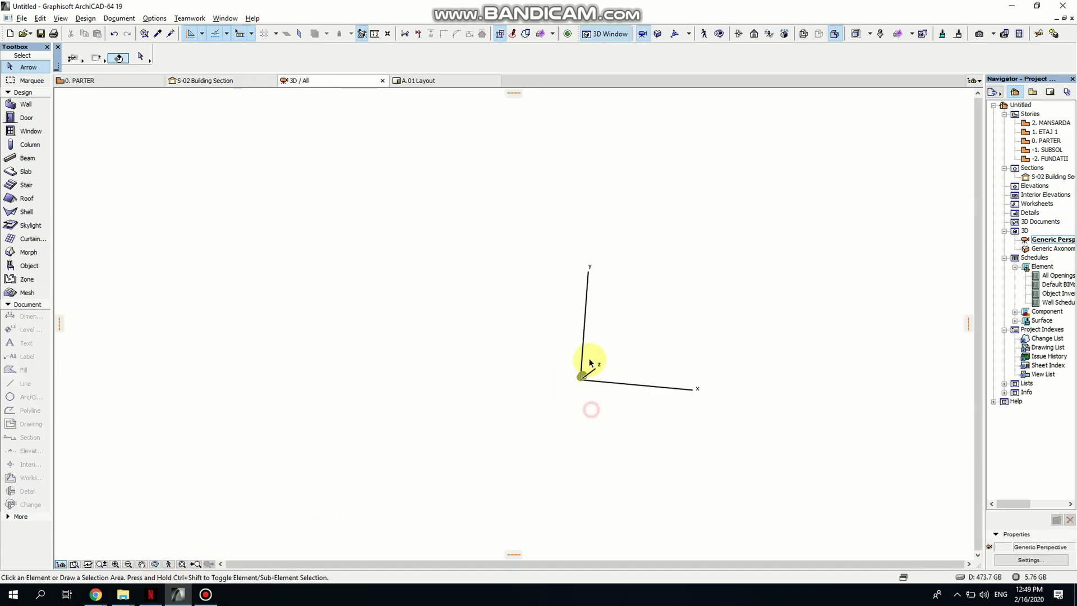
pyautogui.scroll(5, 598, 385)
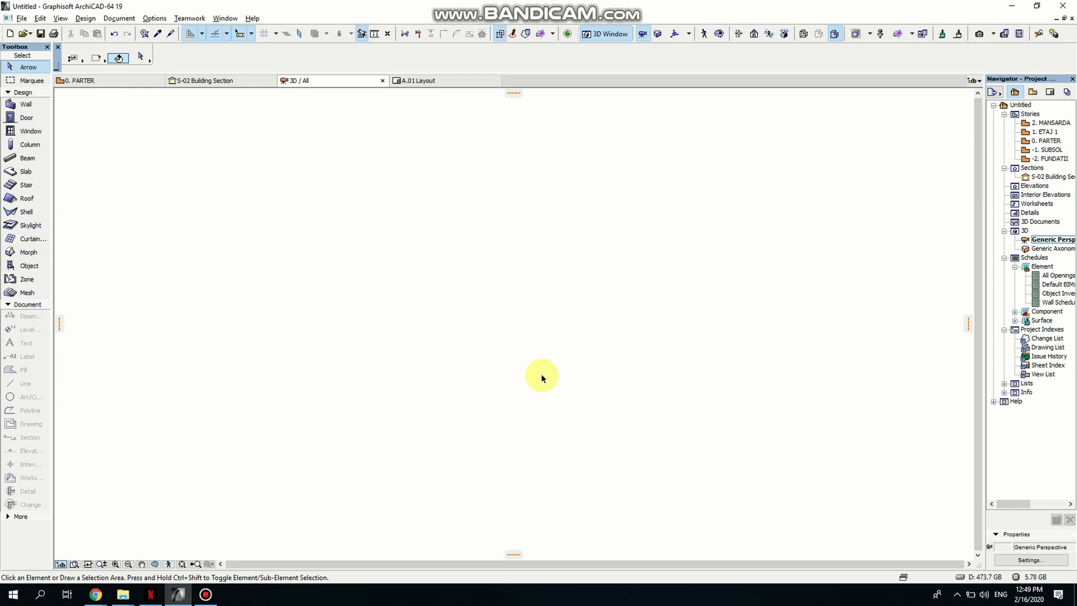
pyautogui.scroll(-3, 550, 391)
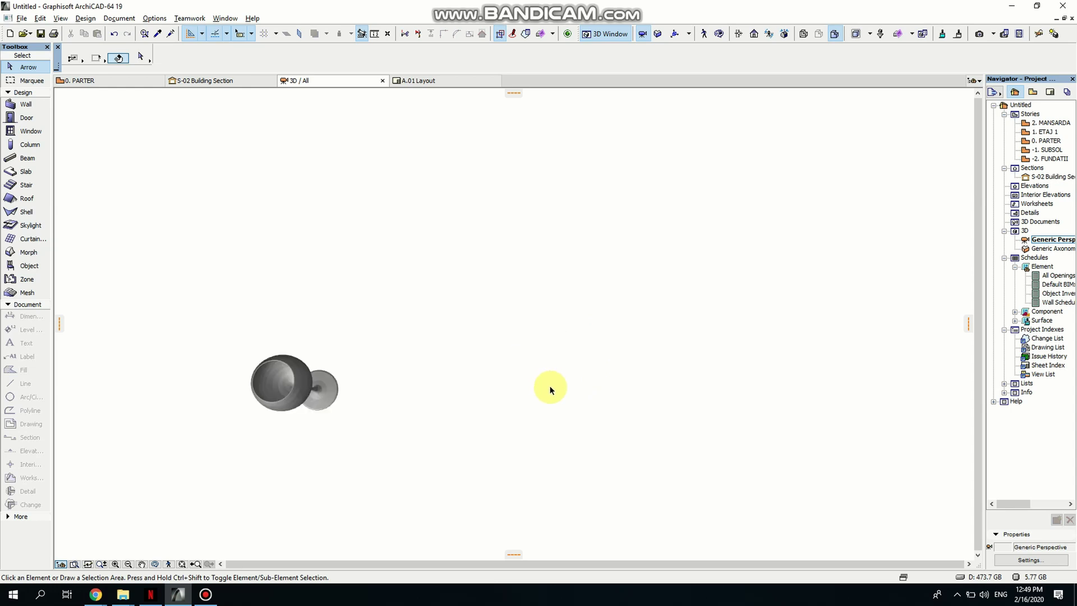
pyautogui.click(156, 565)
pyautogui.moveTo(235, 490); pyautogui.dragTo(466, 223)
pyautogui.scroll(5, 406, 374)
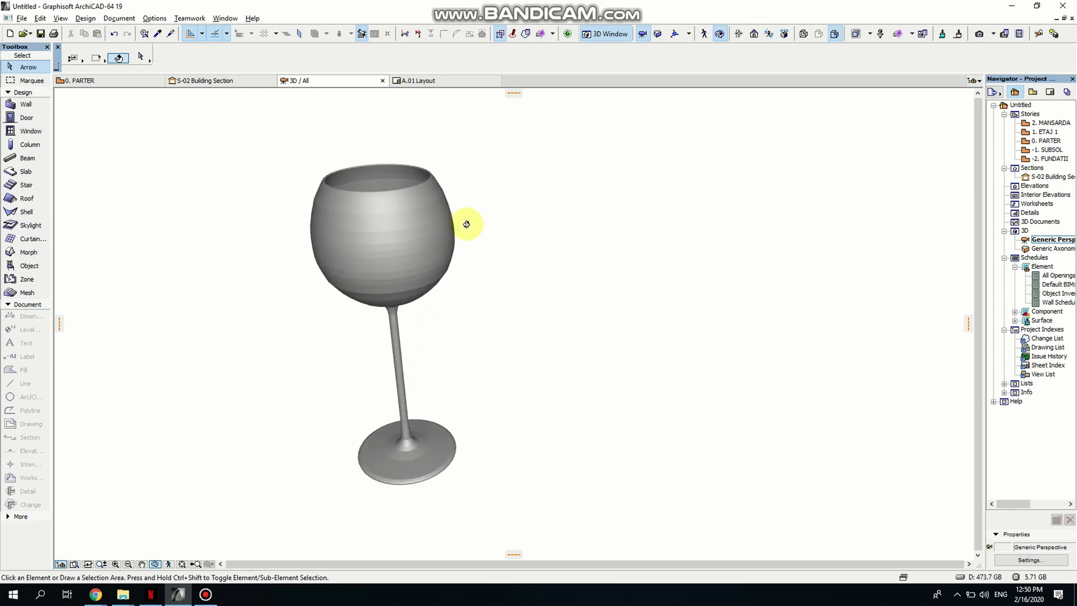
pyautogui.moveTo(579, 224); pyautogui.dragTo(335, 316)
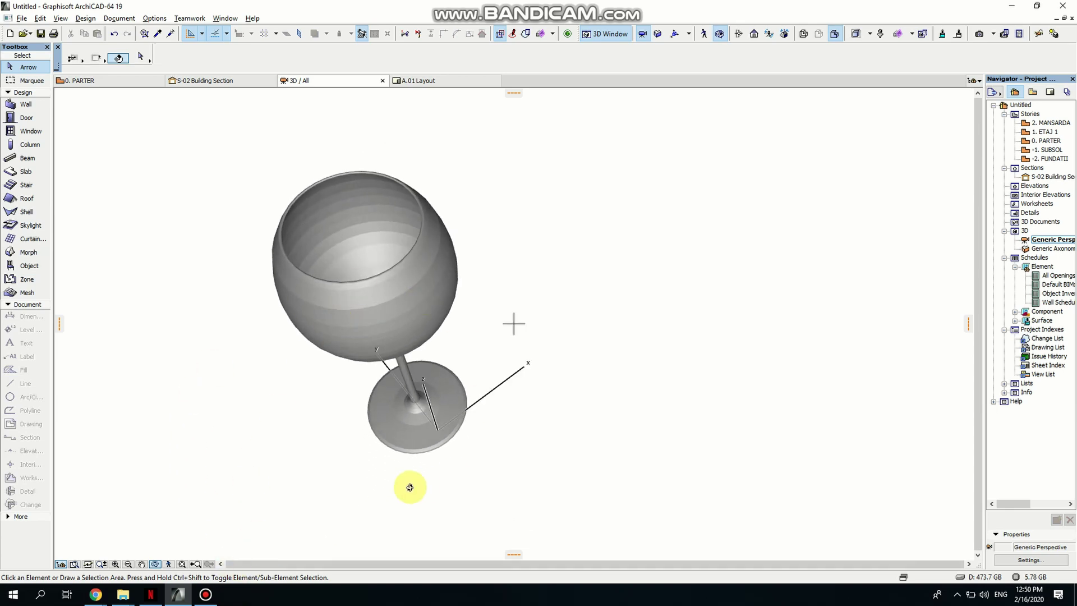
pyautogui.moveTo(410, 487); pyautogui.dragTo(390, 368)
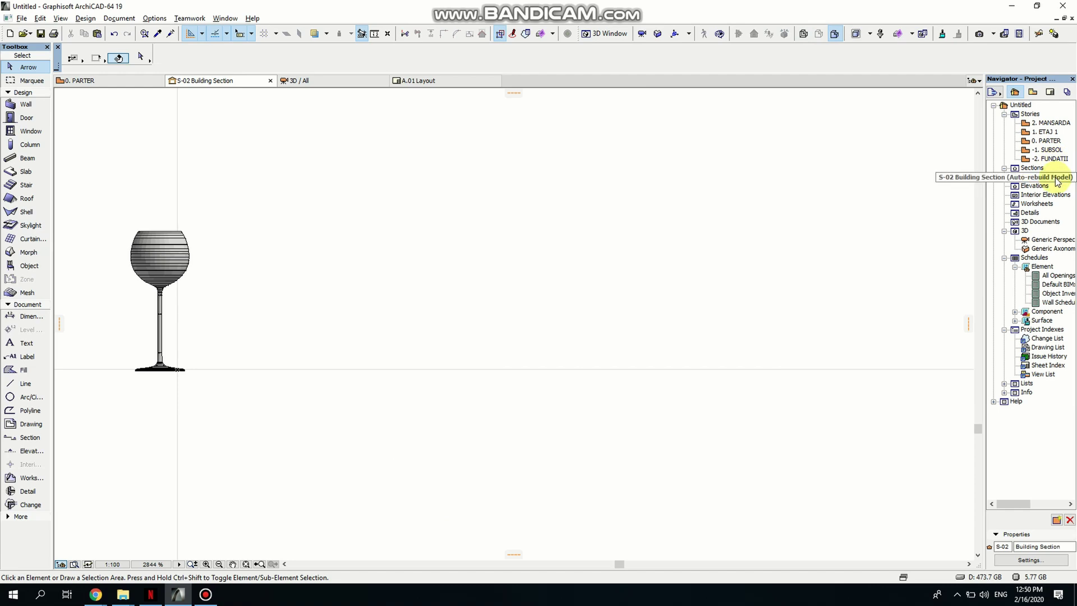
# - Copy the reference image of the angular wine glass from the 0. PARTER floor plan
pyautogui.moveTo(356, 356); pyautogui.dragTo(422, 347, button='middle')
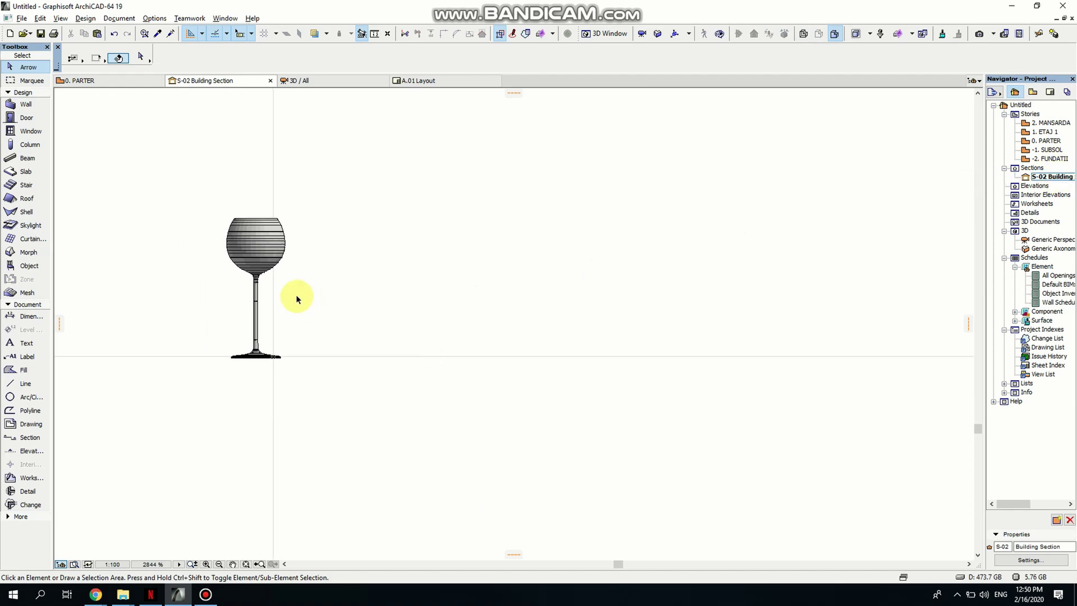
pyautogui.doubleClick(1041, 143)
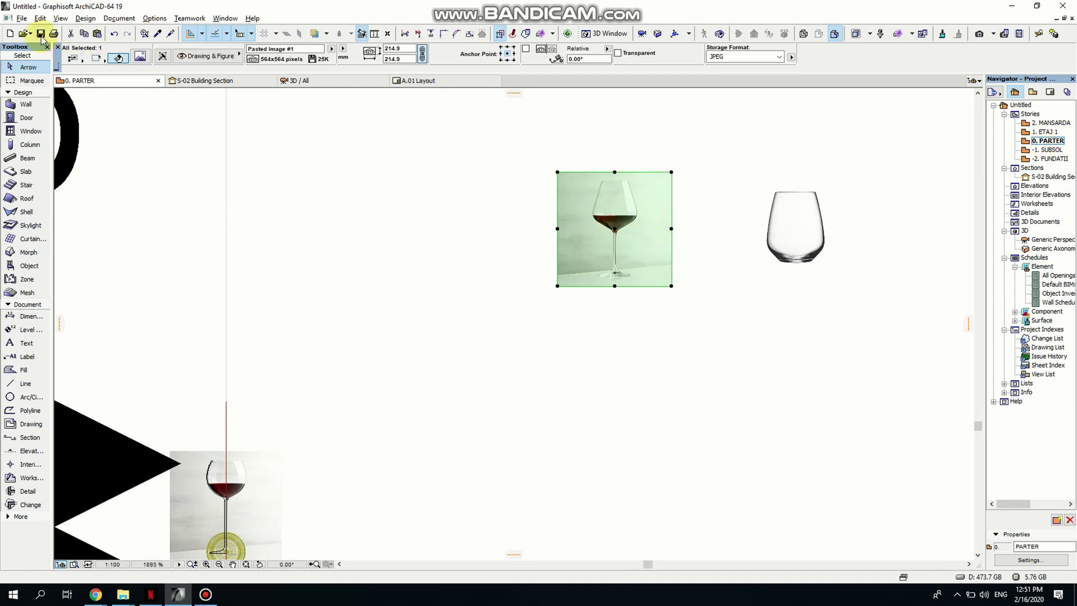
pyautogui.click(39, 18)
pyautogui.click(60, 89)
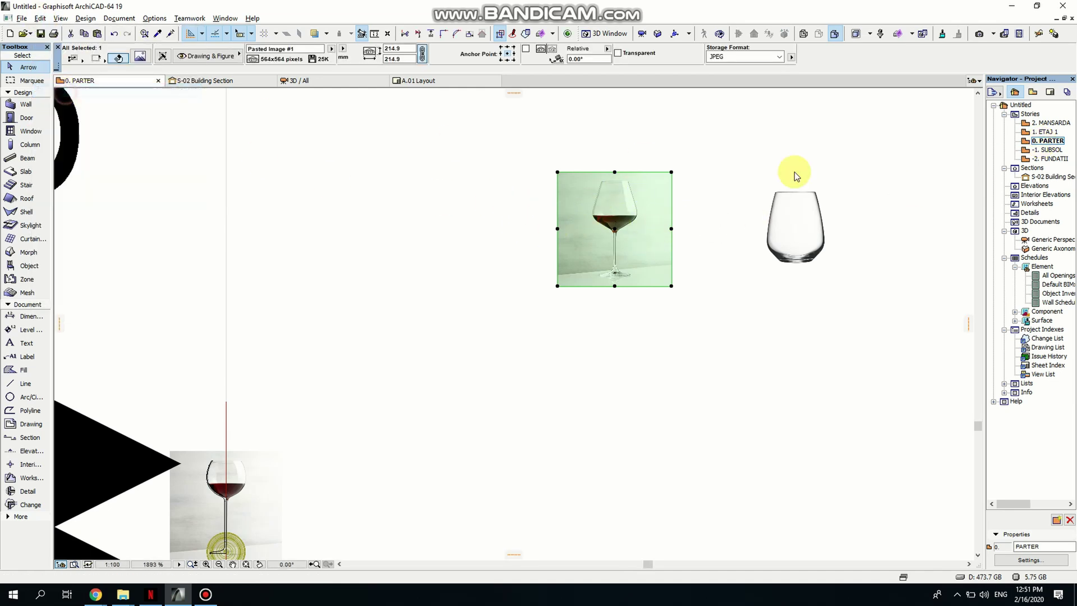
# - Paste the copied image into the S-02 building section at the center of the current view and place it beside the modelled glass
pyautogui.doubleClick(1053, 177)
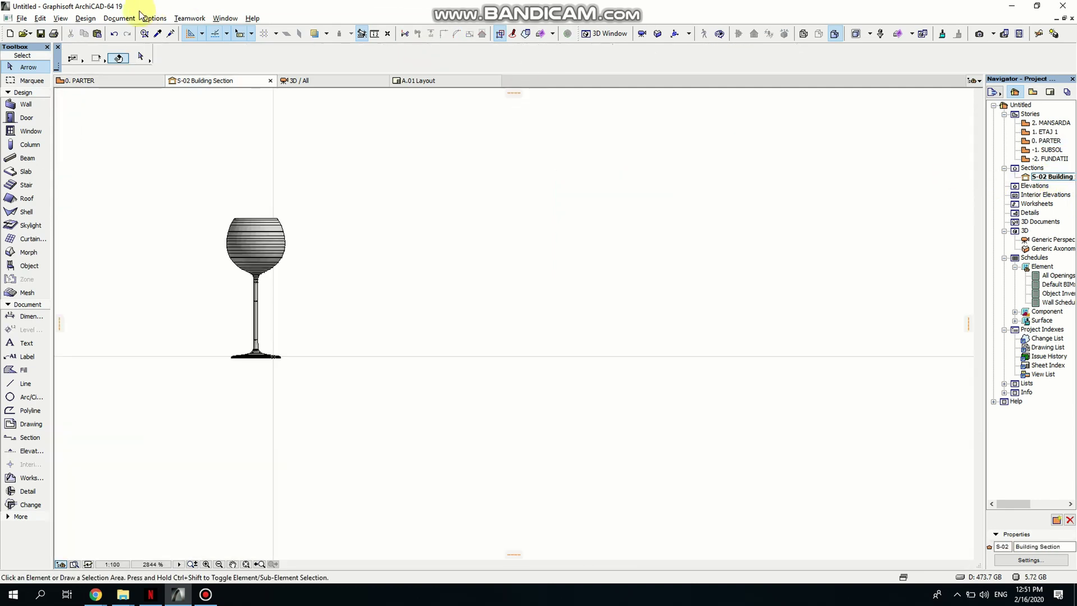
pyautogui.click(40, 18)
pyautogui.click(73, 104)
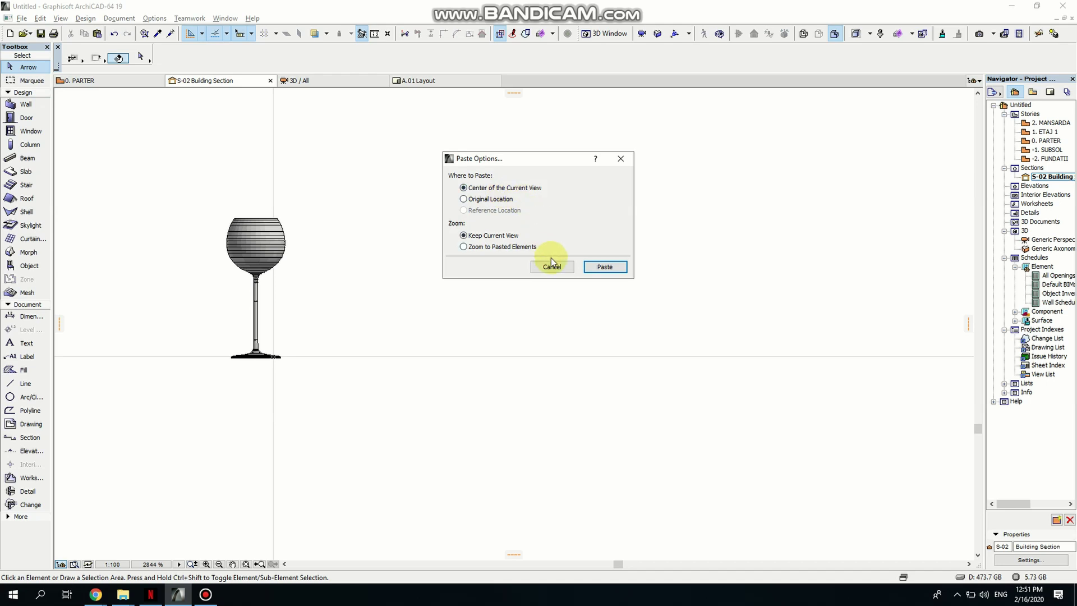
pyautogui.click(605, 267)
pyautogui.click(509, 371)
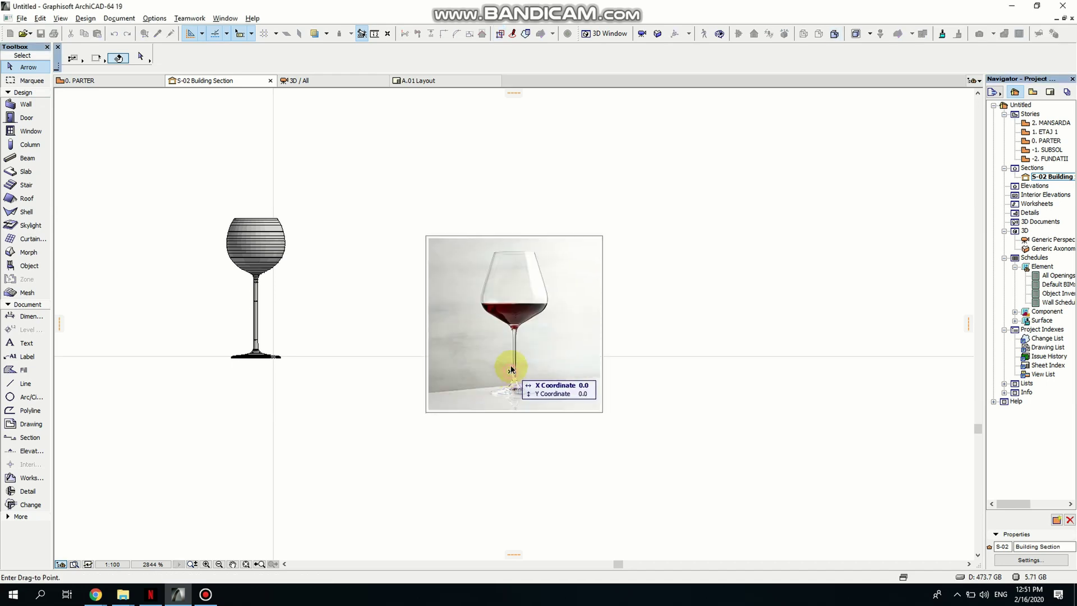
pyautogui.click(417, 327)
pyautogui.click(524, 355)
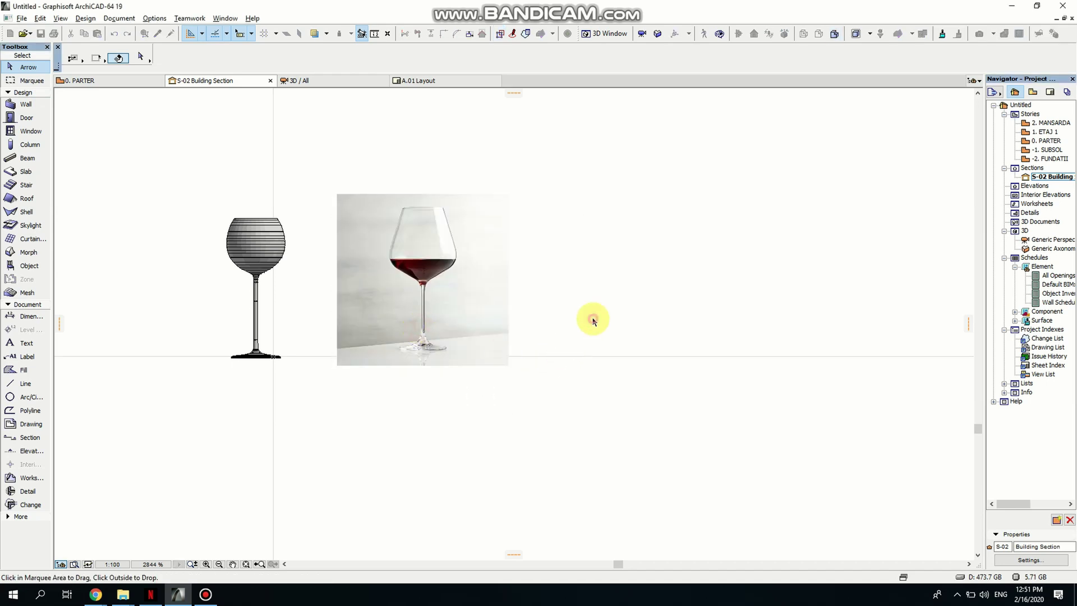
# - Draw a vertical polyline as the centre axis of the angular glass, from below the reference image to above its upper edge
pyautogui.scroll(3, 367, 368)
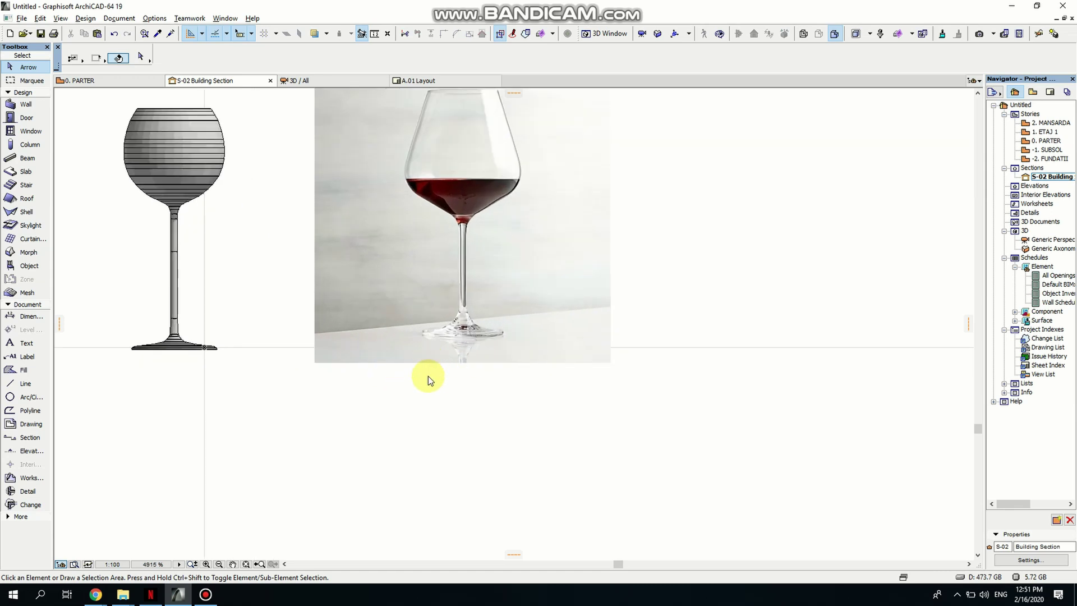
pyautogui.scroll(4, 476, 371)
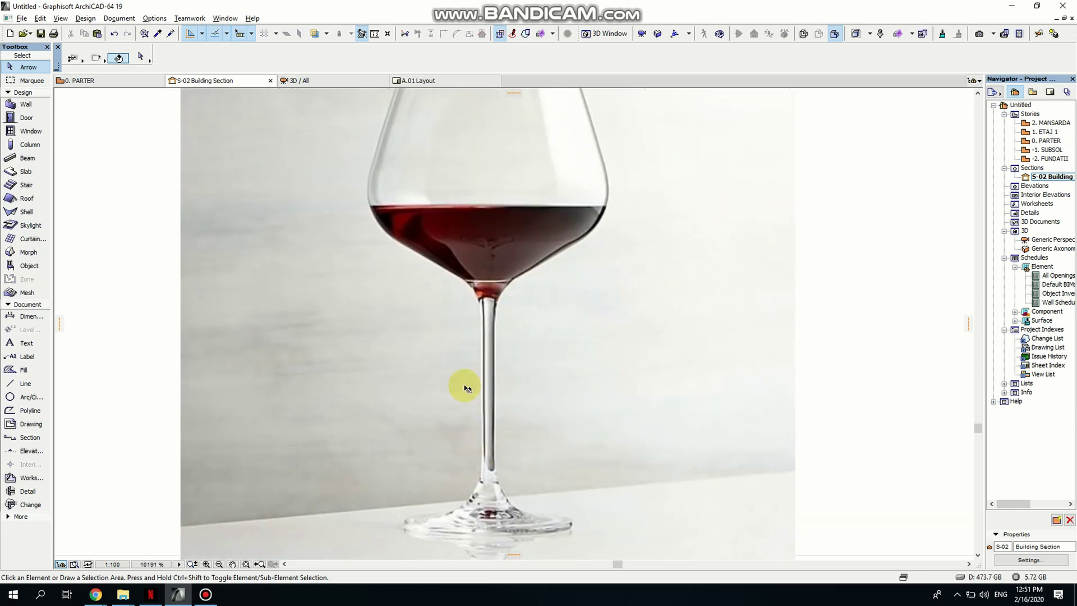
pyautogui.scroll(-3, 464, 331)
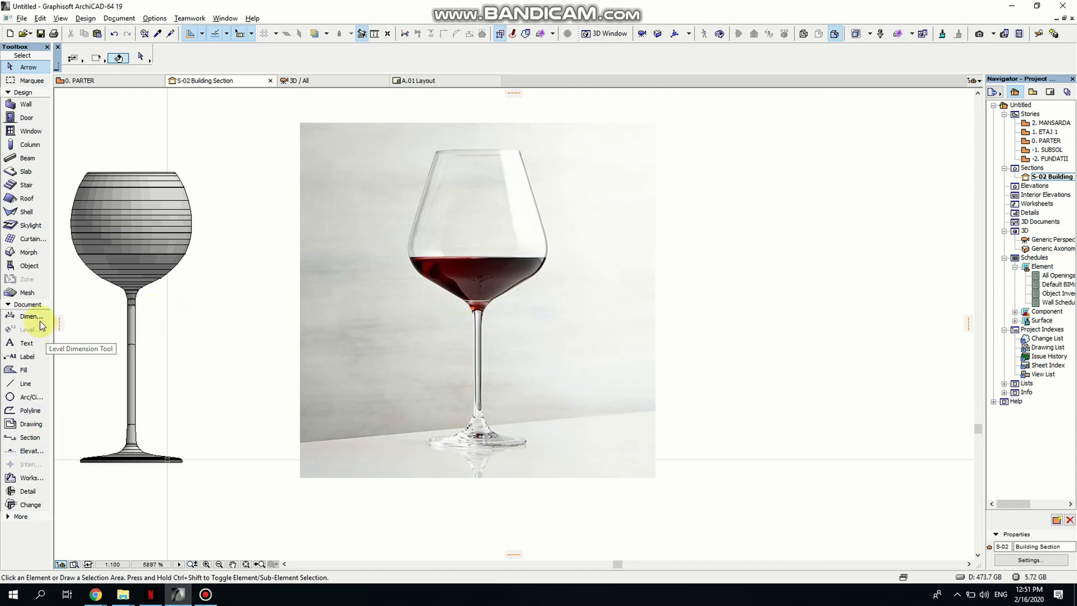
pyautogui.click(28, 410)
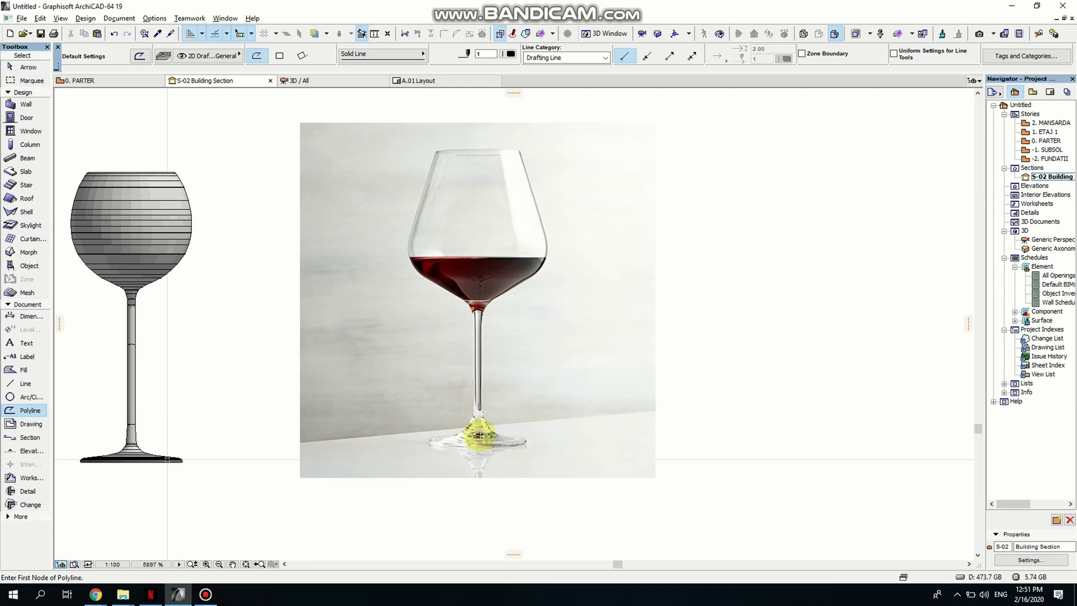
pyautogui.scroll(-3, 480, 435)
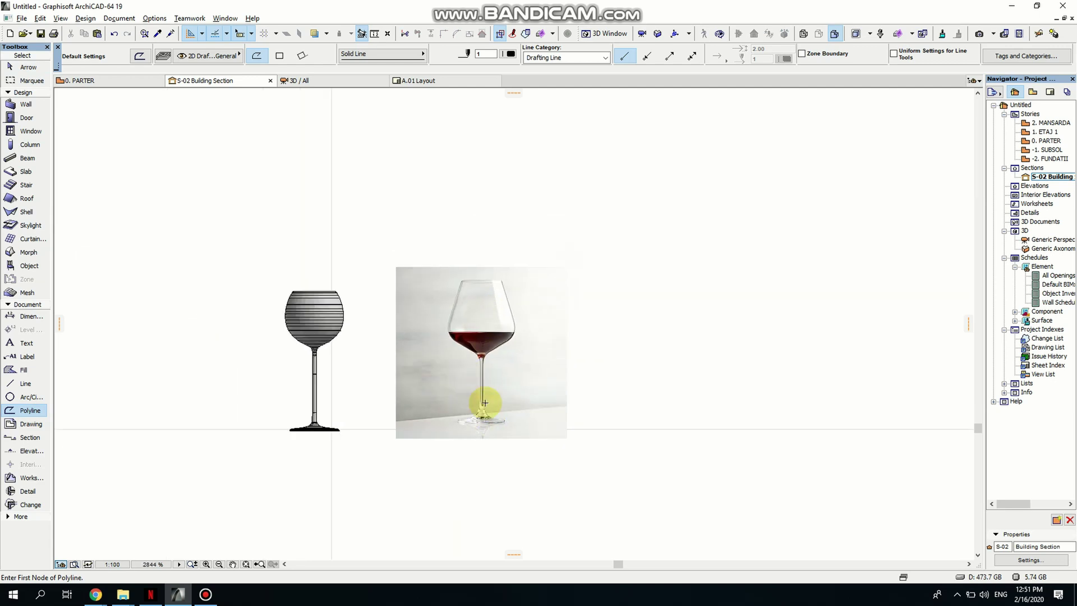
pyautogui.scroll(8, 481, 423)
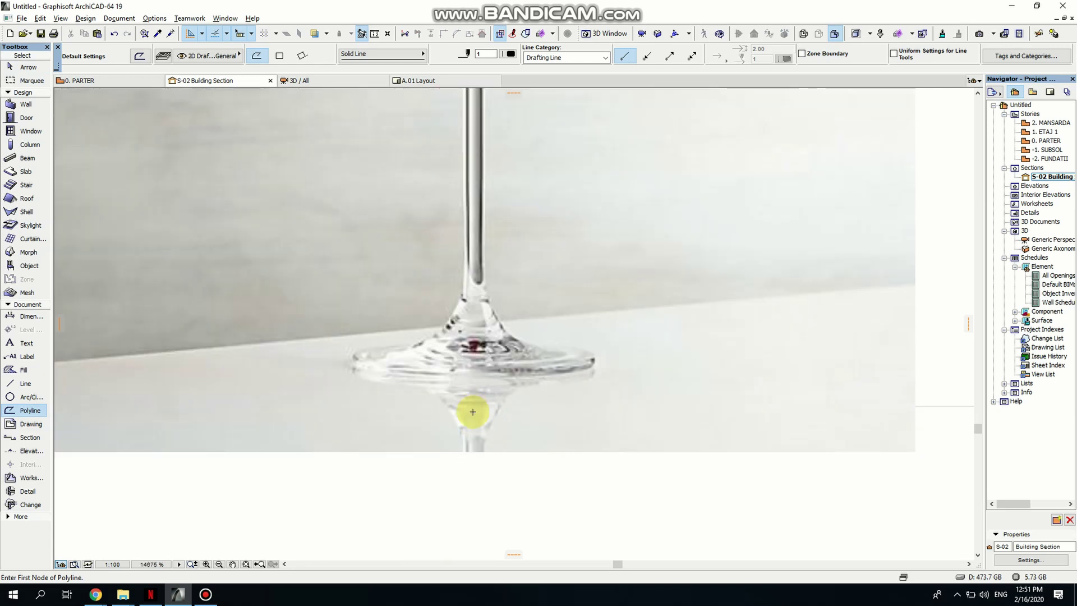
pyautogui.click(482, 495)
pyautogui.scroll(-7, 488, 174)
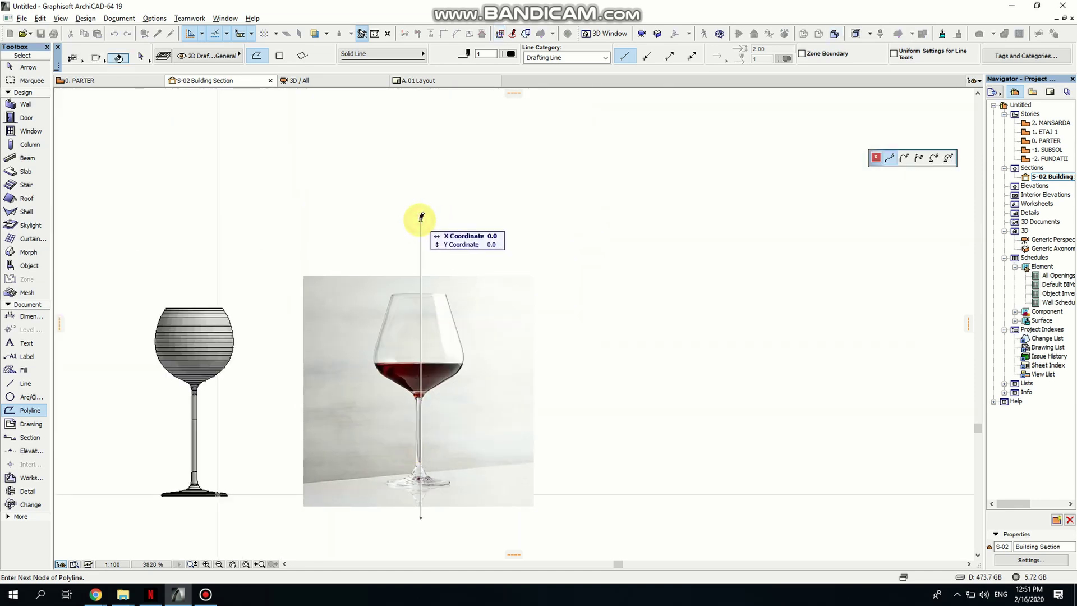
pyautogui.doubleClick(421, 221)
# - Select the vertical axis line and set its pen to red pen 8
pyautogui.press('shift')
pyautogui.click(420, 233)
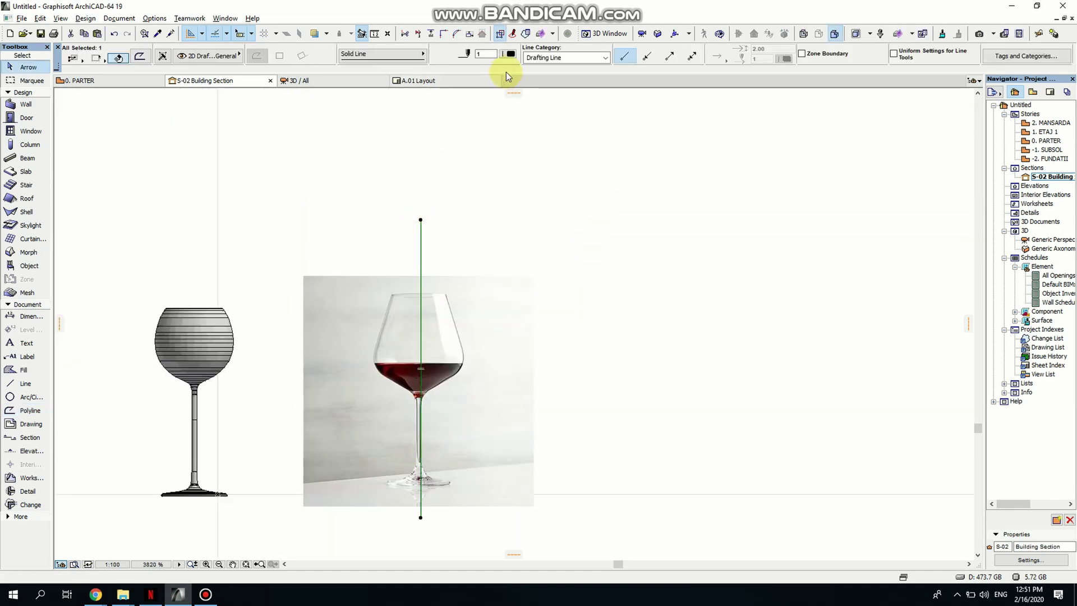
pyautogui.click(508, 55)
pyautogui.click(593, 53)
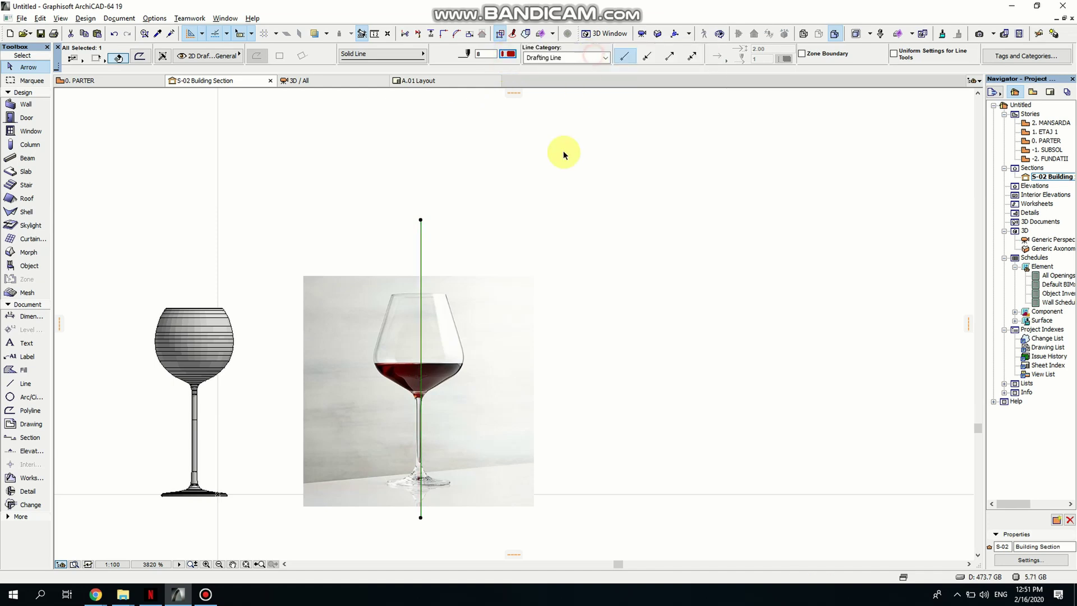
# - Shift the axis line slightly left until it runs centrally through the glass's bowl and stem, and clear the selection
pyautogui.scroll(5, 421, 306)
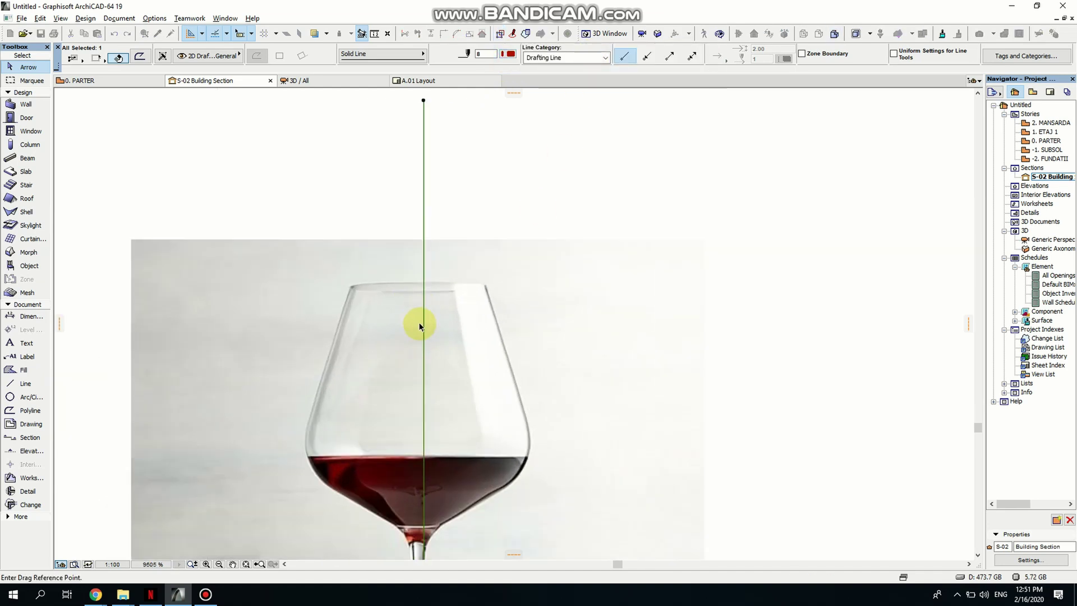
pyautogui.click(421, 325)
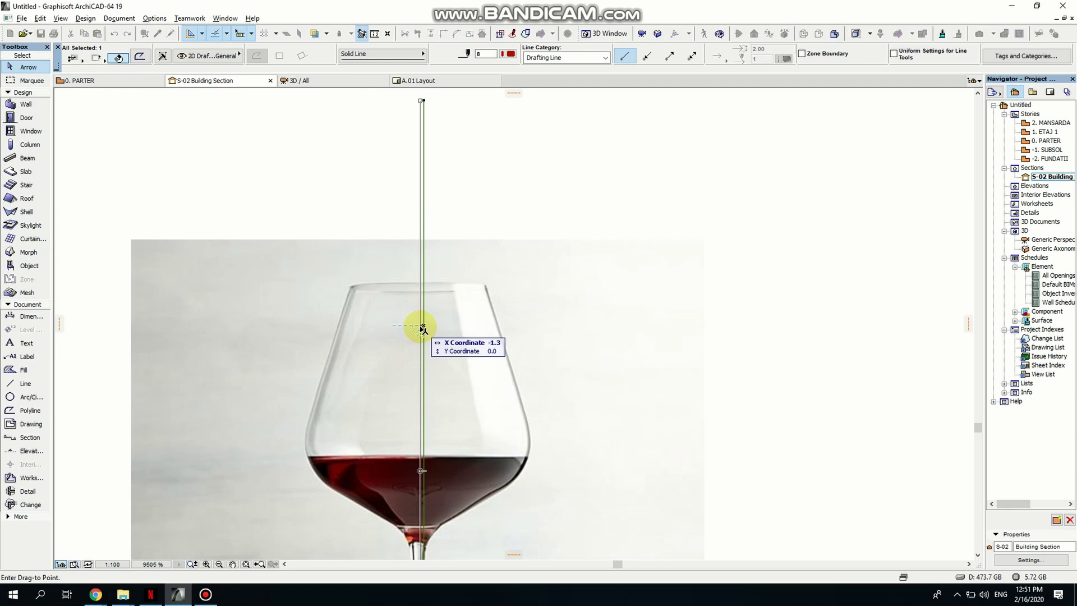
pyautogui.click(420, 329)
pyautogui.scroll(-3, 575, 371)
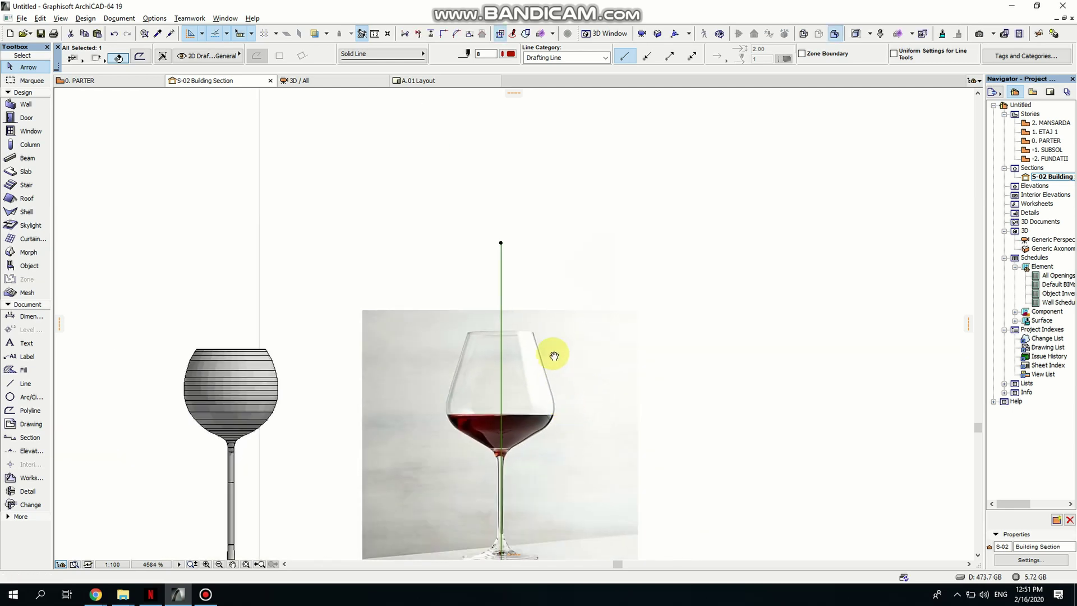
pyautogui.scroll(6, 466, 425)
pyautogui.scroll(3, 453, 362)
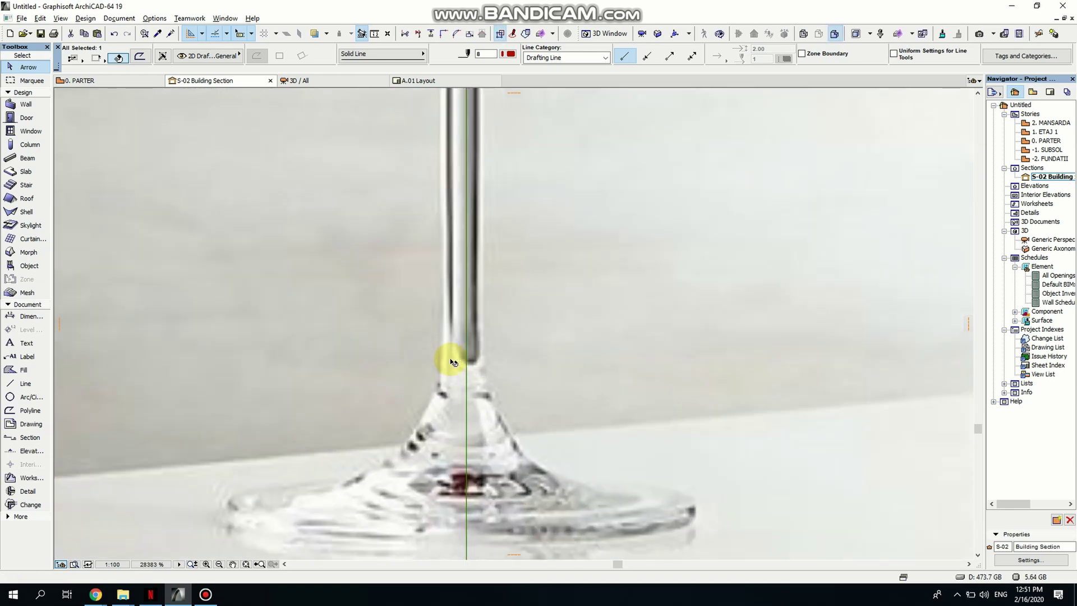
pyautogui.click(469, 366)
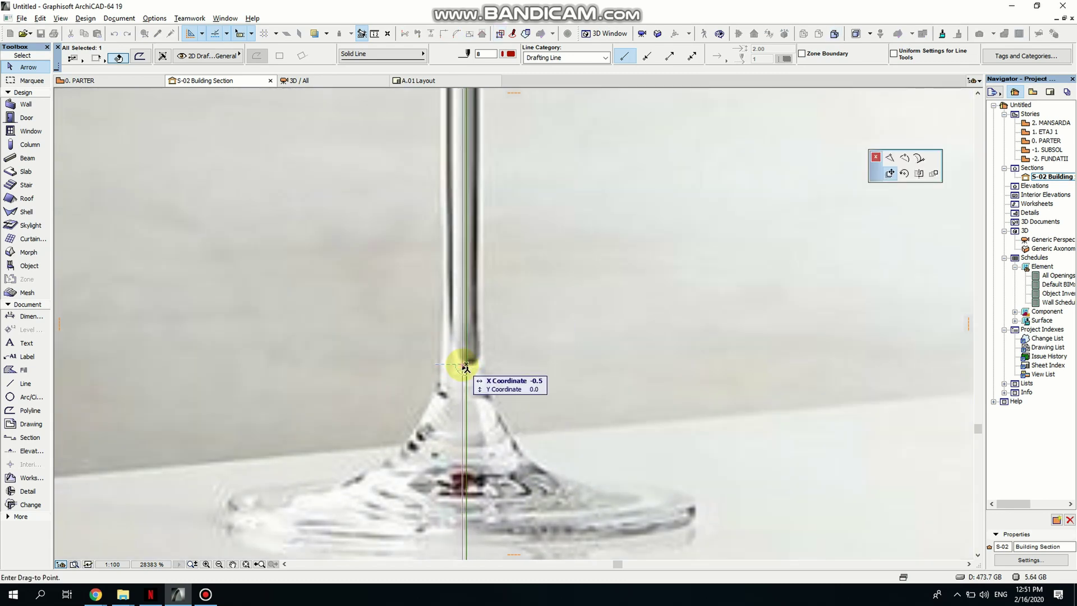
pyautogui.click(461, 368)
pyautogui.scroll(-7, 461, 367)
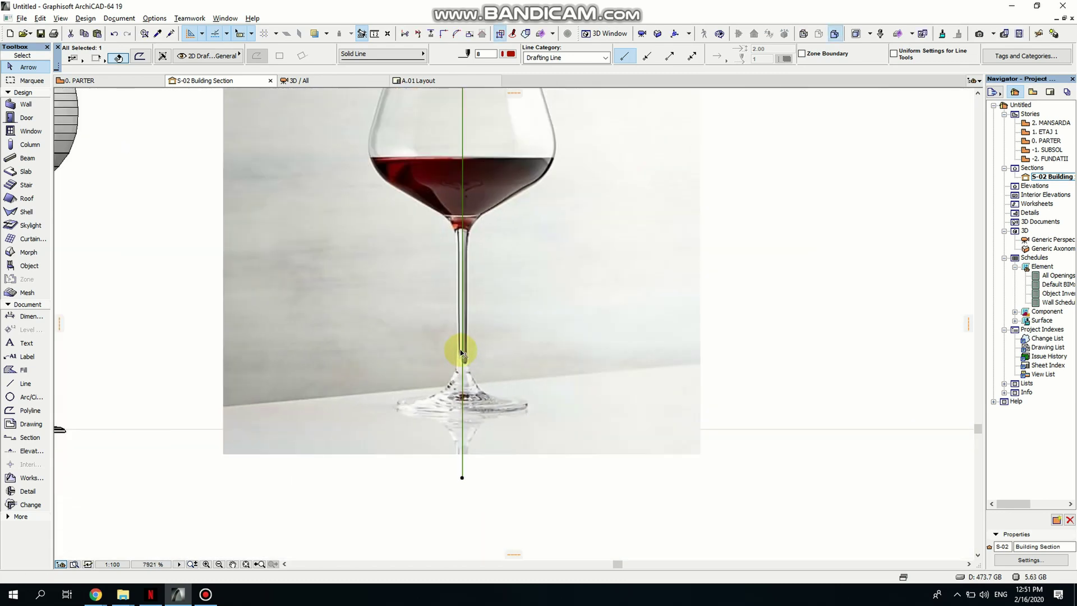
pyautogui.click(751, 283)
# - Start the glass outline as a polyline on the axis at the rim, running about 25 units horizontally to the rim's left edge
pyautogui.scroll(3, 587, 377)
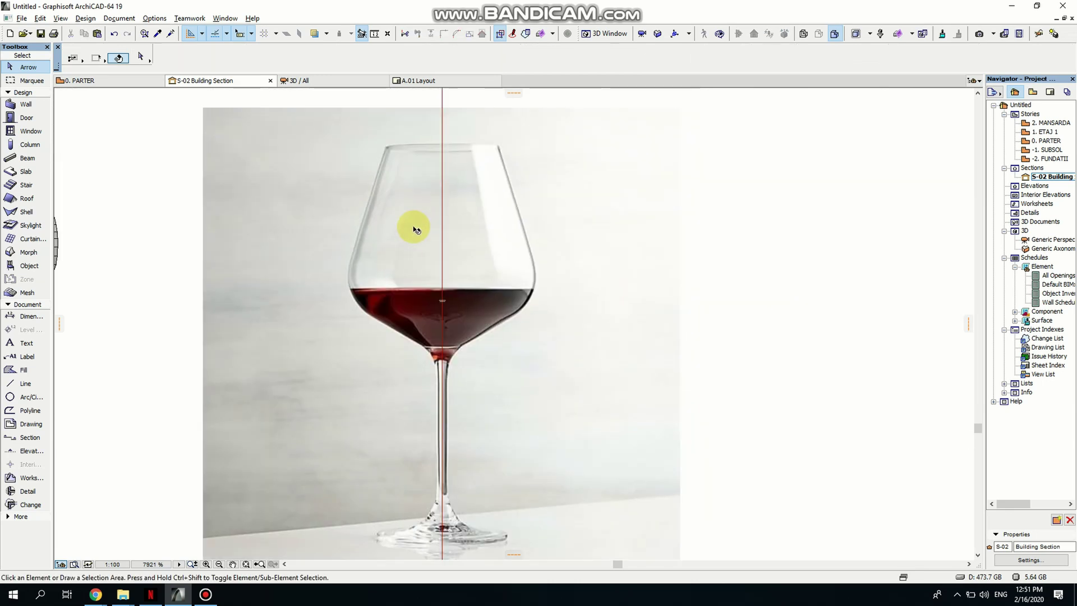
pyautogui.click(28, 410)
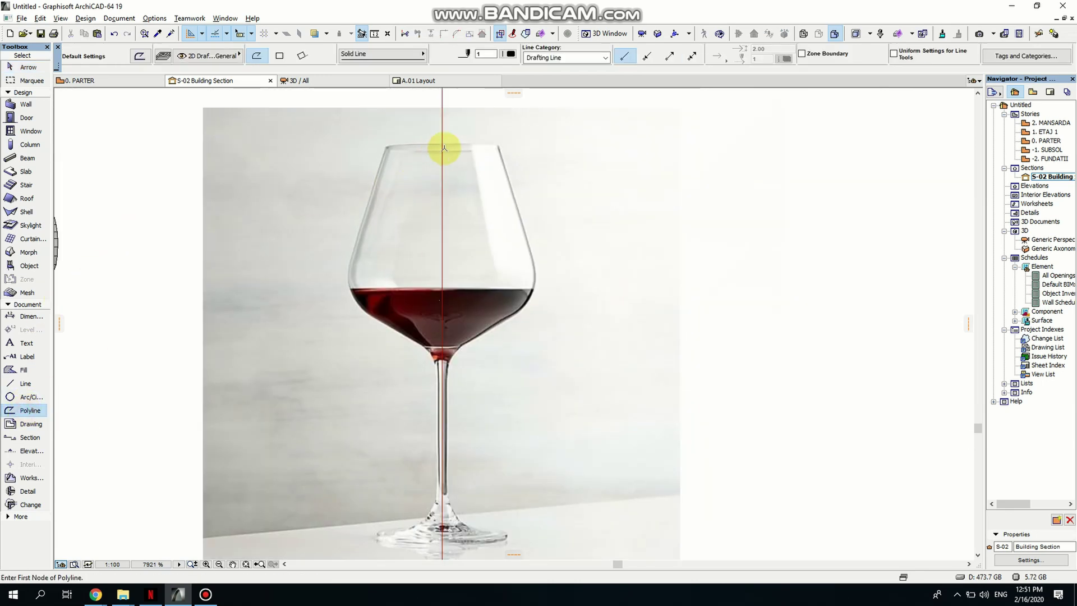
pyautogui.scroll(4, 444, 149)
pyautogui.scroll(3, 465, 163)
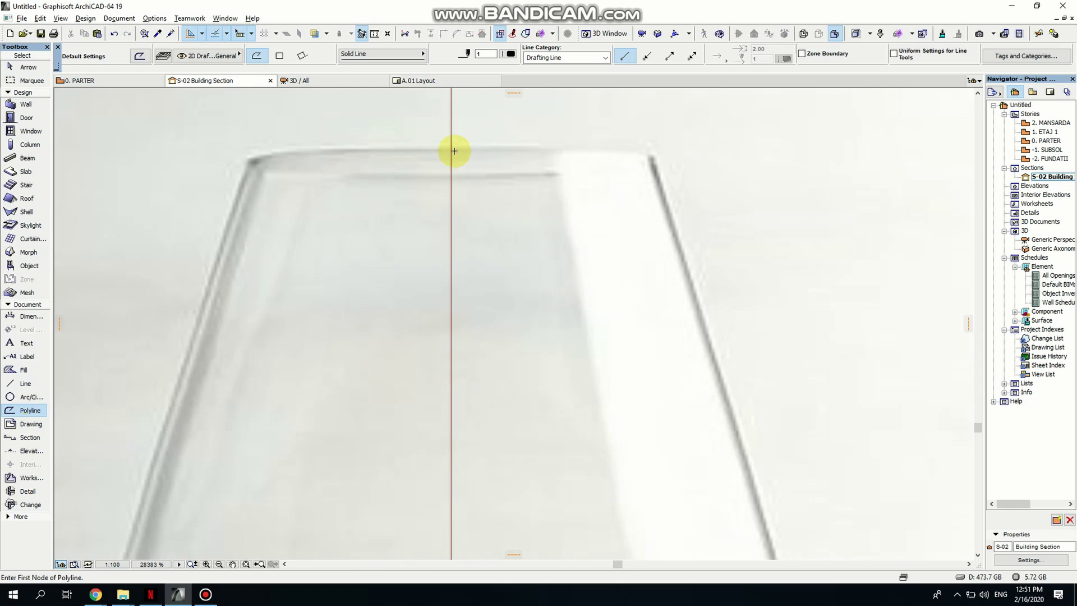
pyautogui.click(452, 149)
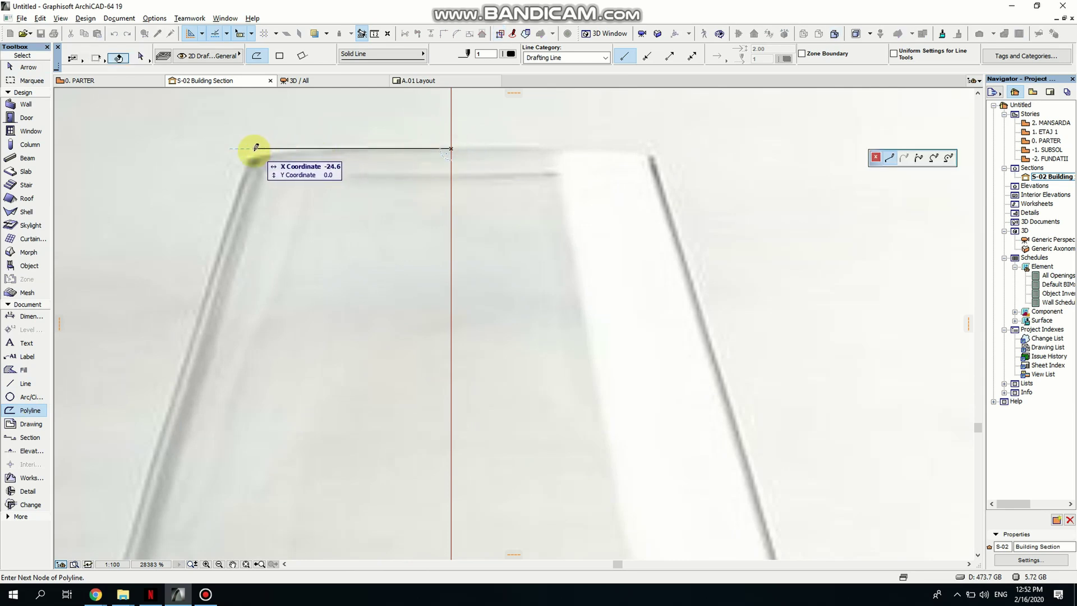
pyautogui.click(253, 149)
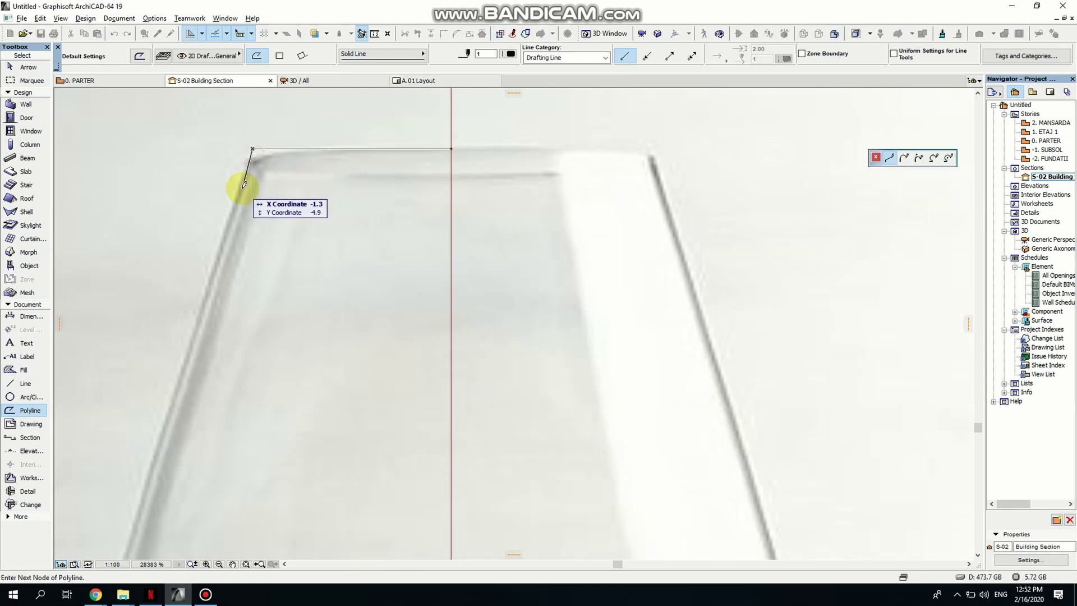
# - Continue the outline polyline down the sloping left side of the bowl towards its widest part
pyautogui.click(239, 190)
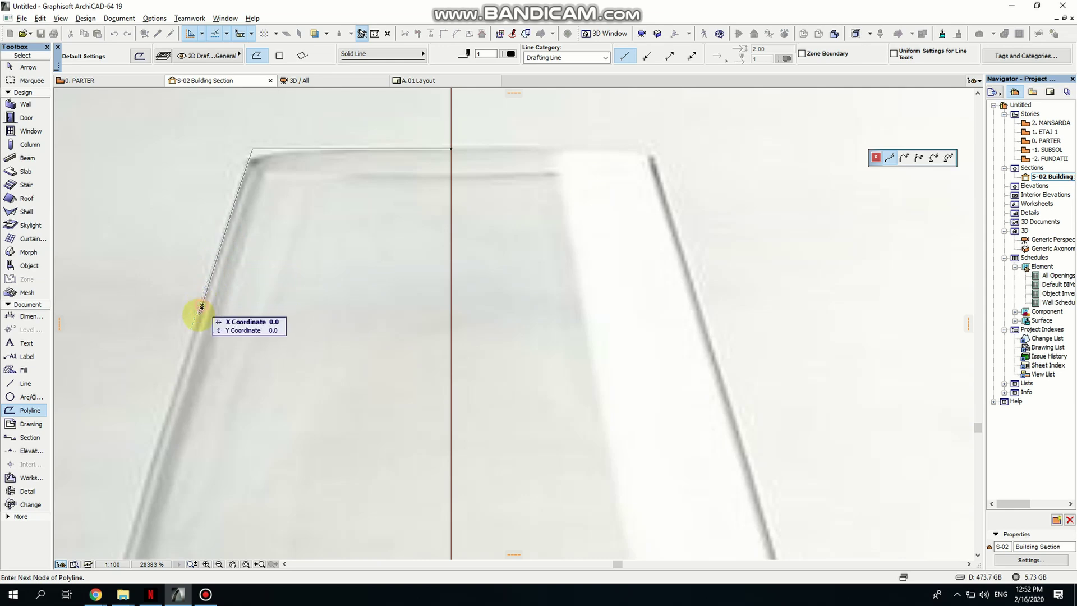
pyautogui.moveTo(197, 332); pyautogui.dragTo(271, 188, button='middle')
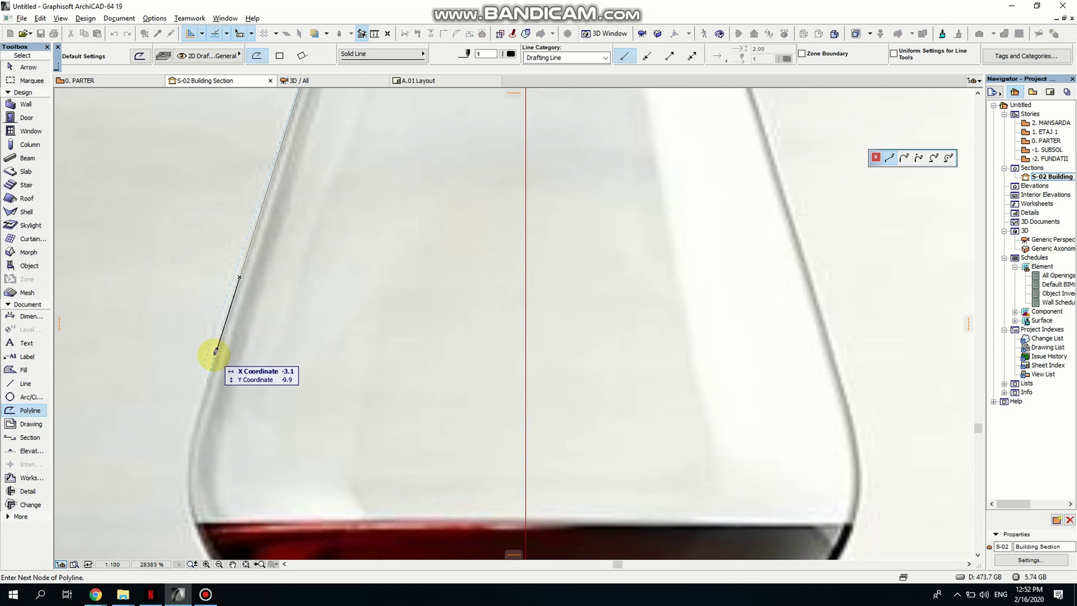
pyautogui.click(214, 356)
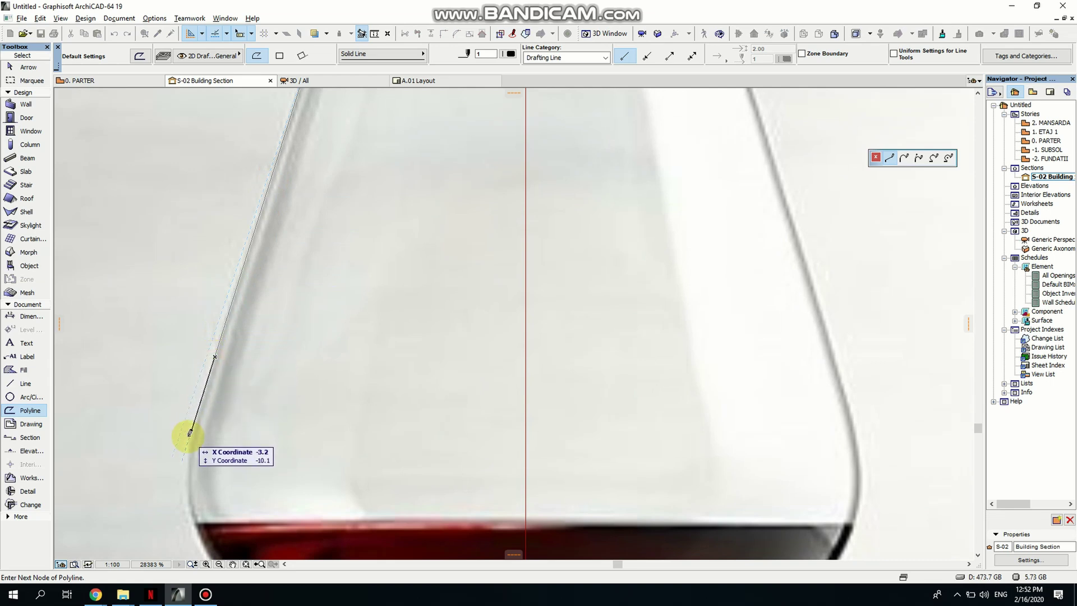
pyautogui.click(189, 438)
pyautogui.moveTo(169, 519); pyautogui.dragTo(200, 342, button='middle')
# - Trace the rounded widest part of the bowl with short polyline segments, past the wine level and into the lower curve
pyautogui.scroll(3, 213, 303)
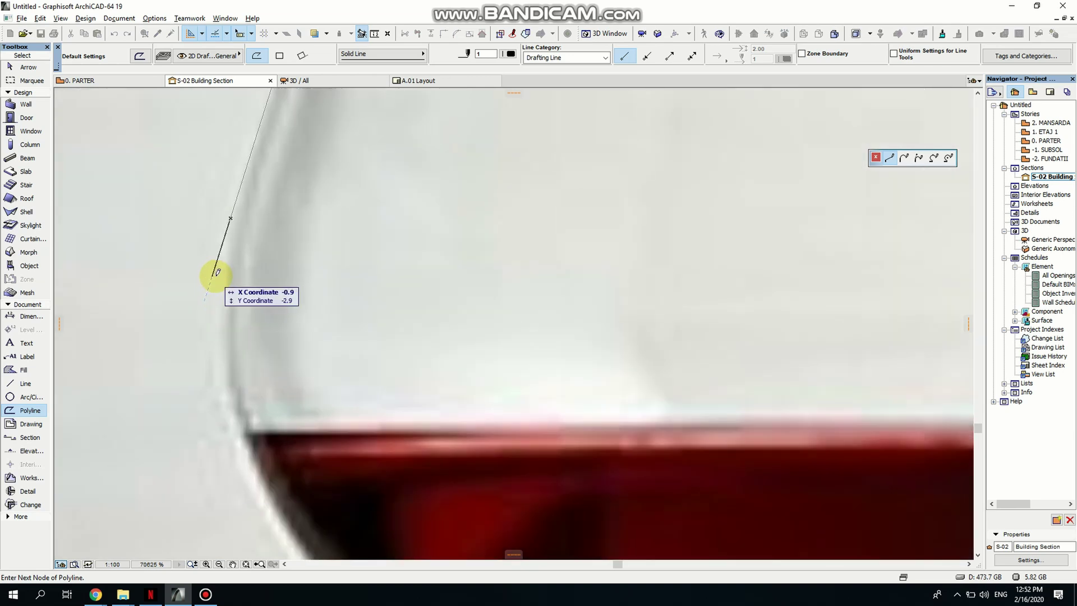
pyautogui.click(221, 275)
pyautogui.click(220, 340)
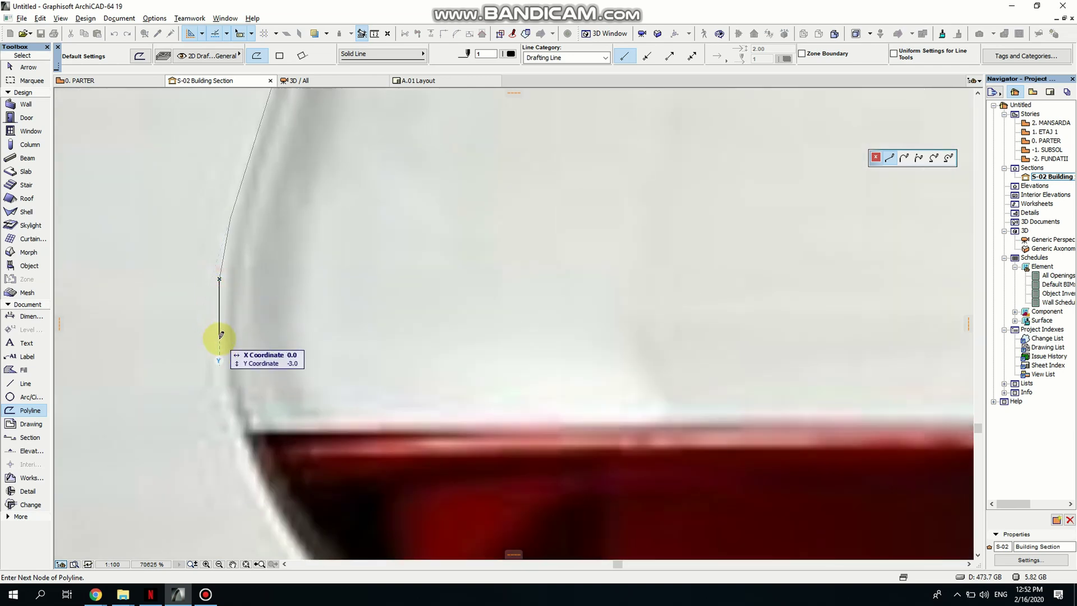
pyautogui.click(233, 409)
pyautogui.moveTo(269, 452); pyautogui.dragTo(269, 356, button='middle')
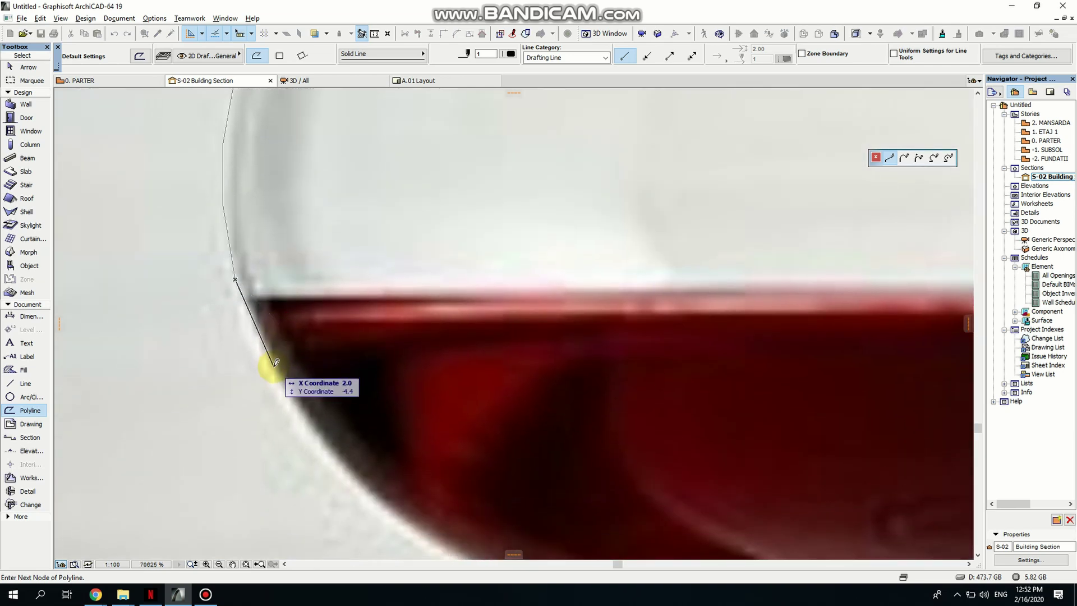
pyautogui.click(276, 365)
pyautogui.moveTo(301, 409); pyautogui.dragTo(259, 288, button='middle')
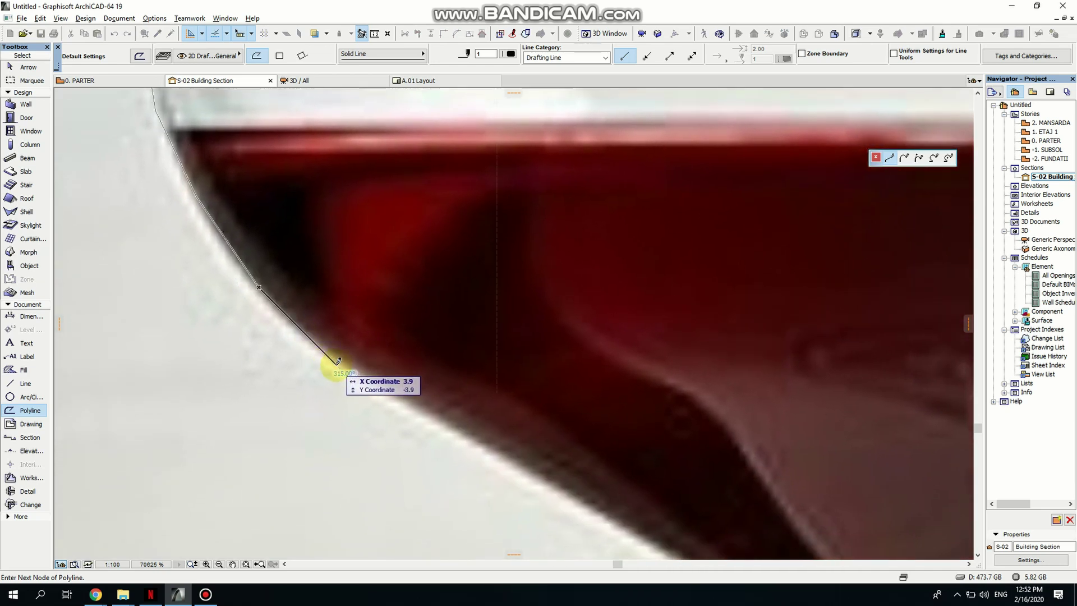
# - Continue the outline along the bowl's slanted underside to the point where it narrows above the stem
pyautogui.moveTo(428, 432); pyautogui.dragTo(291, 274, button='middle')
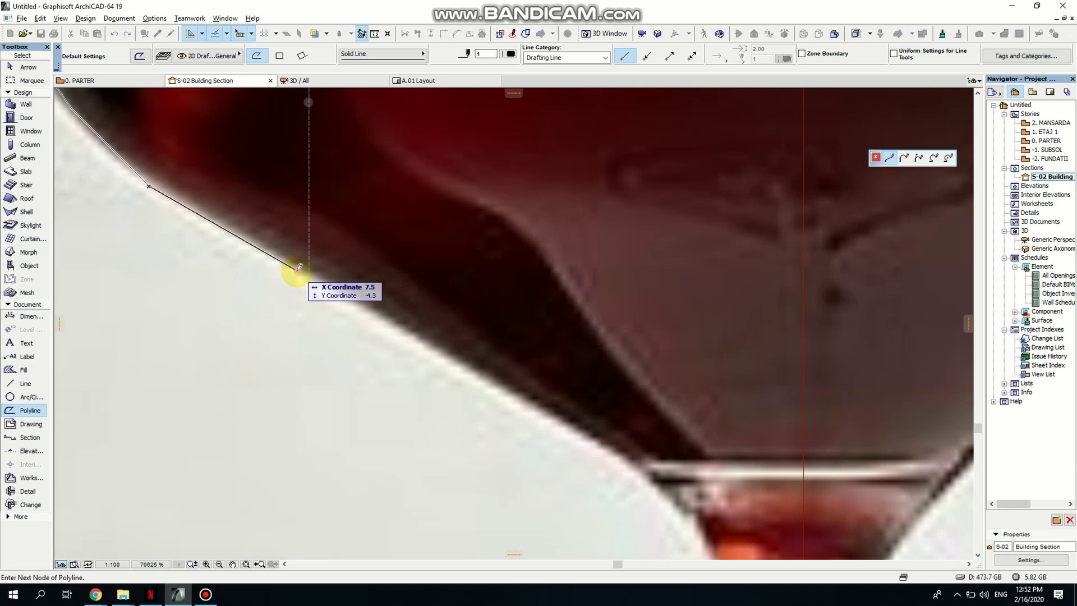
pyautogui.moveTo(439, 391); pyautogui.dragTo(414, 336, button='middle')
pyautogui.click(428, 324)
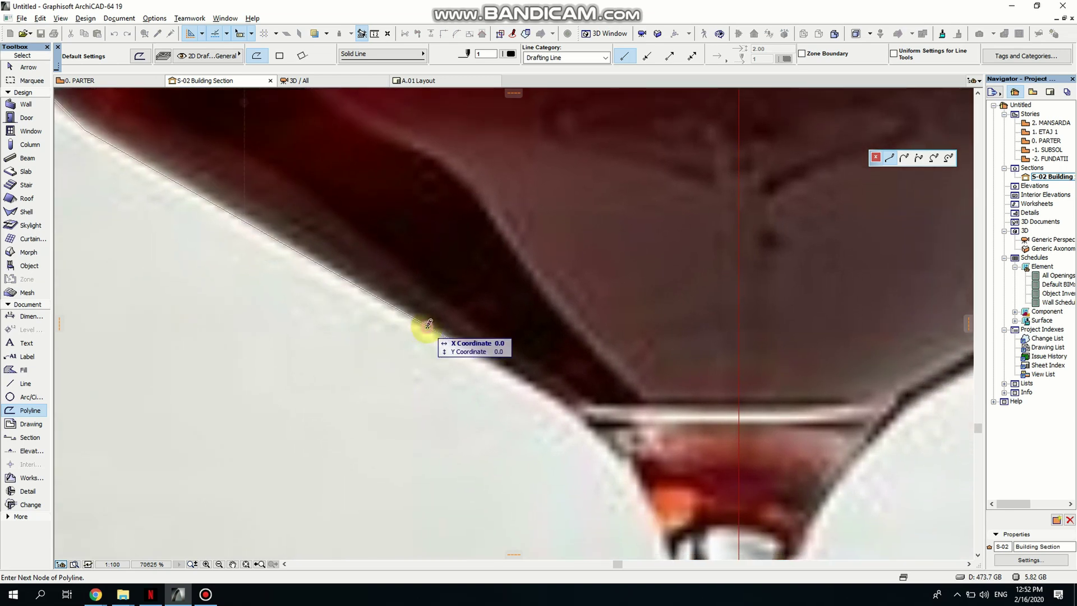
pyautogui.click(524, 379)
pyautogui.moveTo(597, 434); pyautogui.dragTo(461, 247, button='middle')
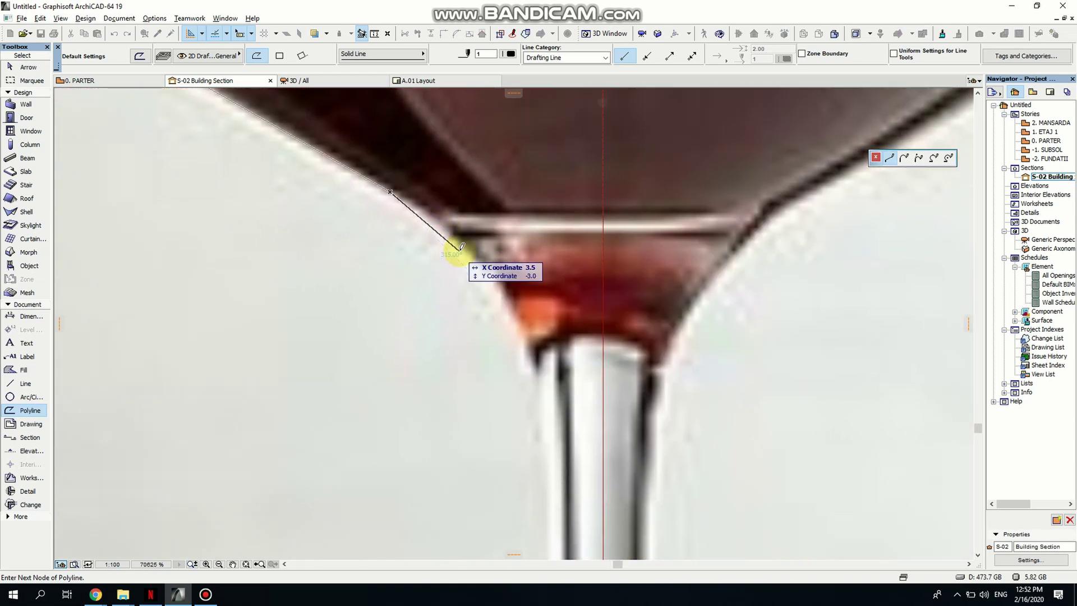
pyautogui.click(432, 215)
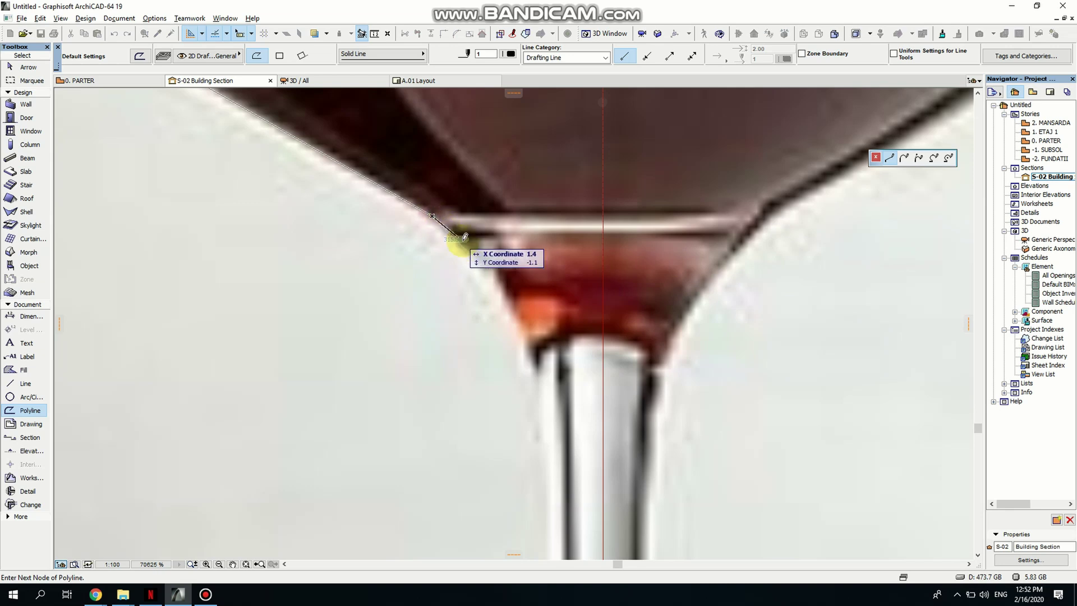
# - Continue the outline around the flare beneath the bowl and down the stem's left side to just above the foot
pyautogui.click(514, 316)
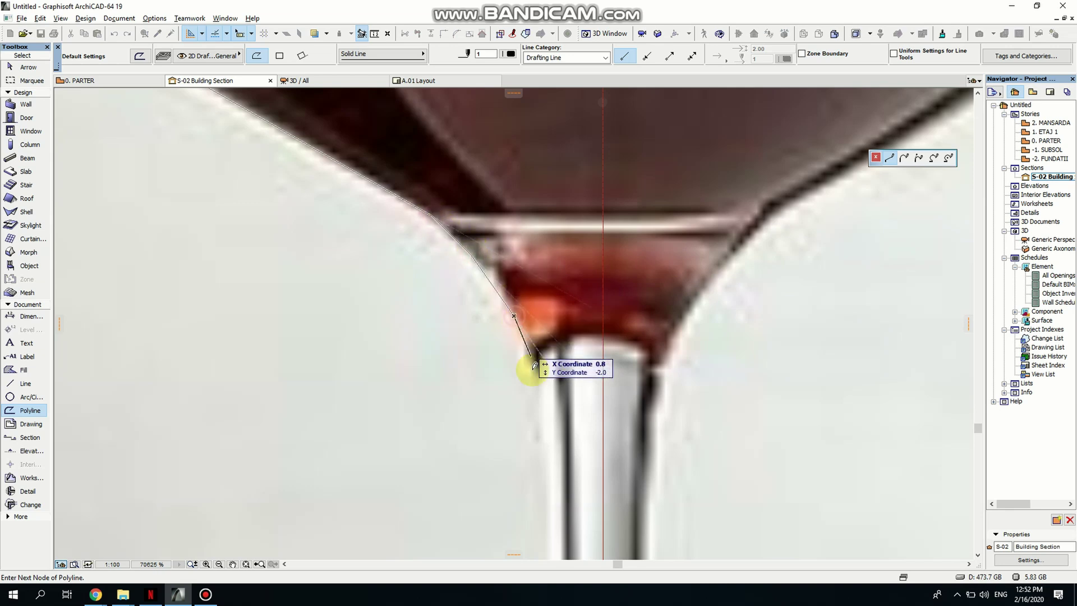
pyautogui.moveTo(531, 372); pyautogui.dragTo(471, 246, button='middle')
pyautogui.scroll(-5, 440, 185)
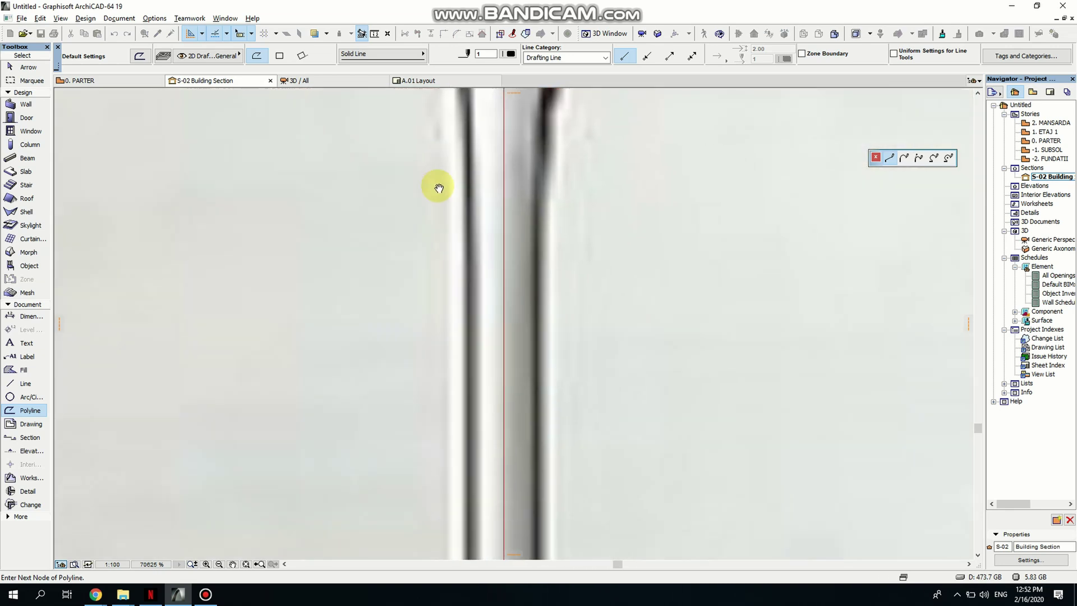
pyautogui.scroll(2, 448, 392)
pyautogui.moveTo(450, 415); pyautogui.dragTo(429, 247, button='middle')
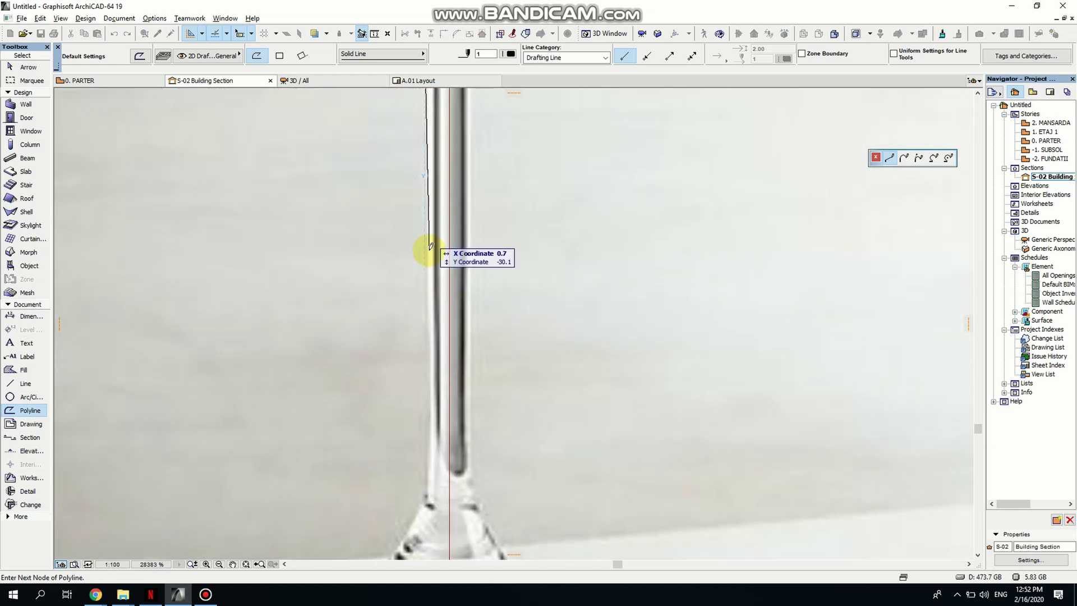
pyautogui.moveTo(426, 187); pyautogui.dragTo(406, 338, button='middle')
pyautogui.scroll(6, 410, 178)
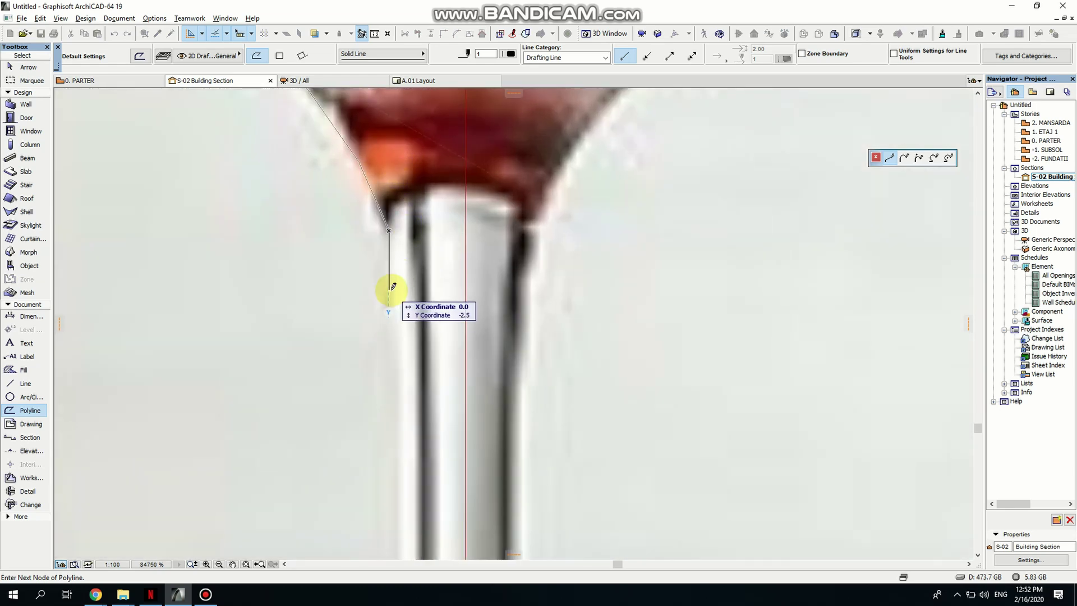
pyautogui.scroll(-6, 392, 302)
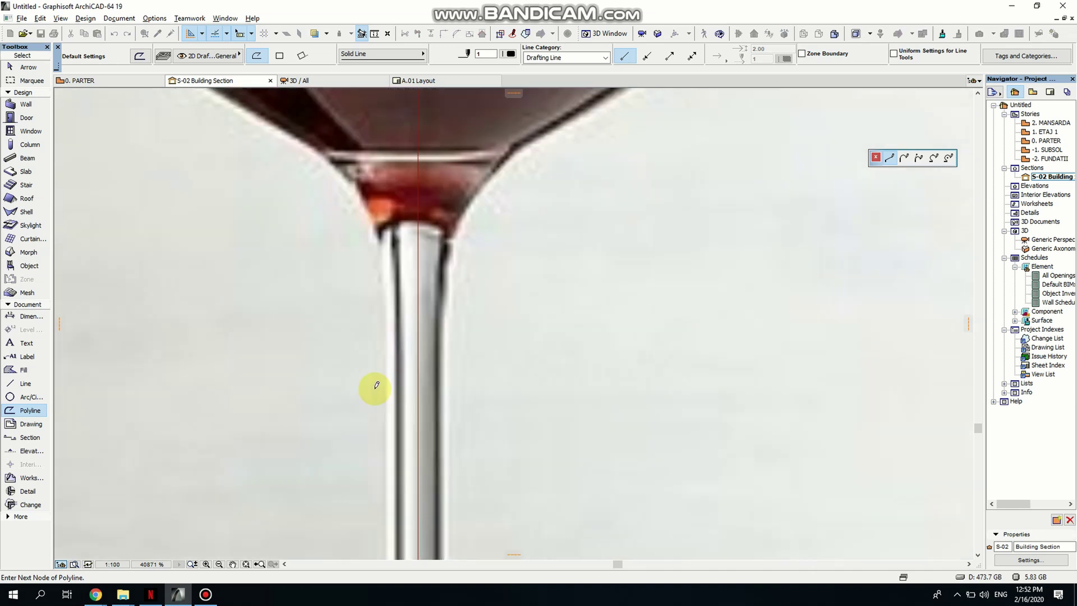
pyautogui.scroll(2, 396, 280)
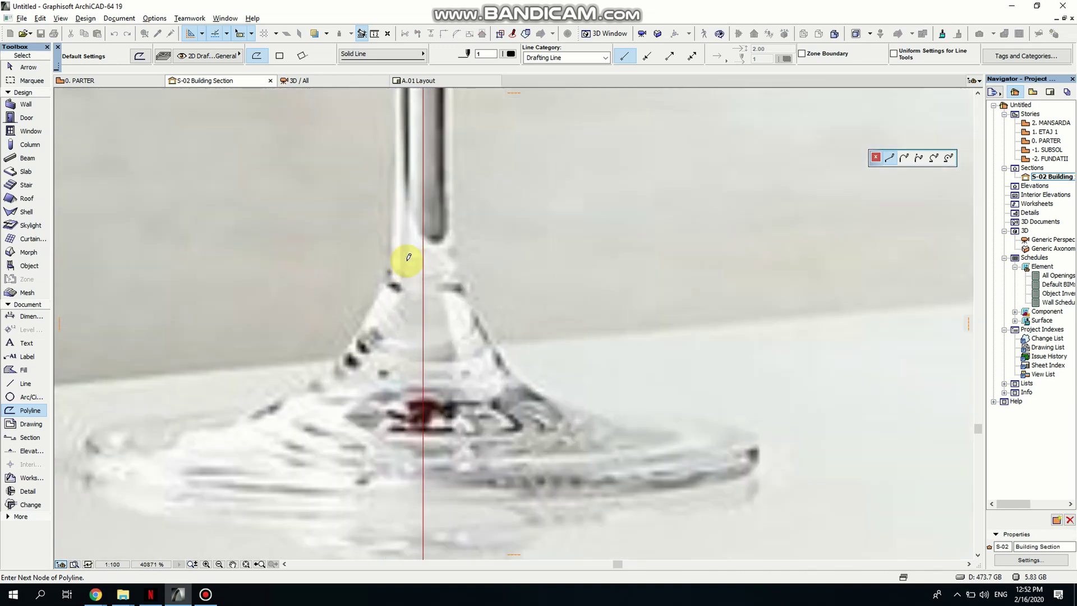
pyautogui.scroll(3, 408, 251)
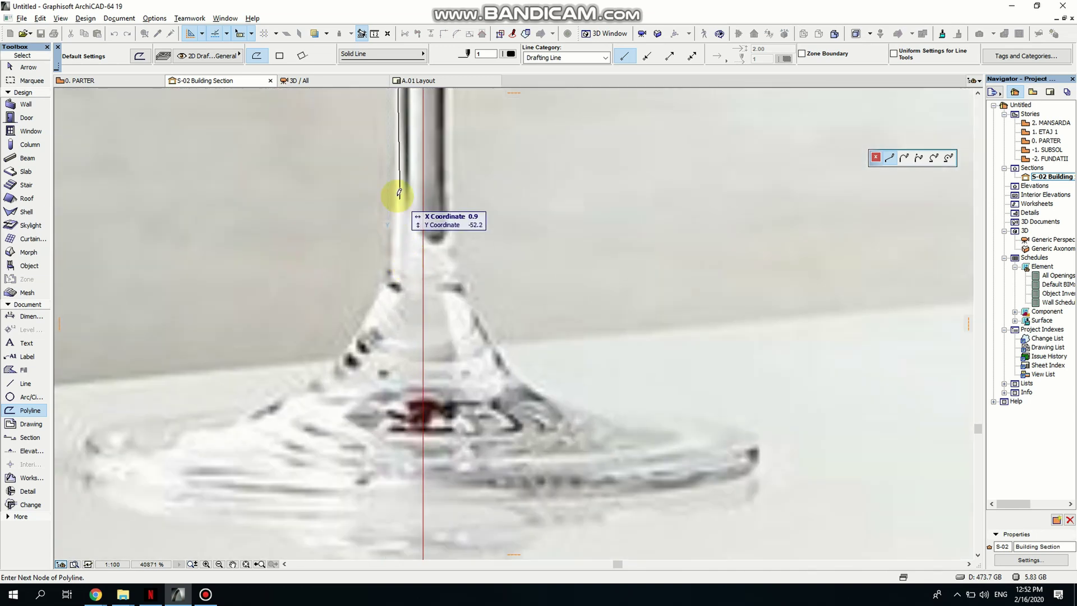
# - Trace the foot's flaring upper surface with short polyline segments out to its left edge
pyautogui.click(389, 265)
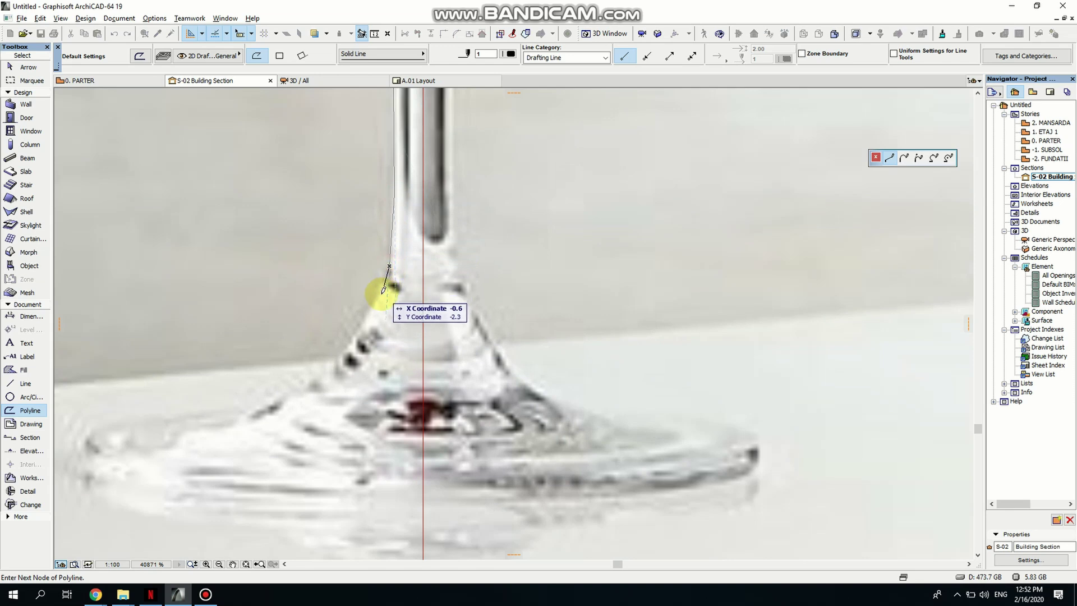
pyautogui.click(366, 320)
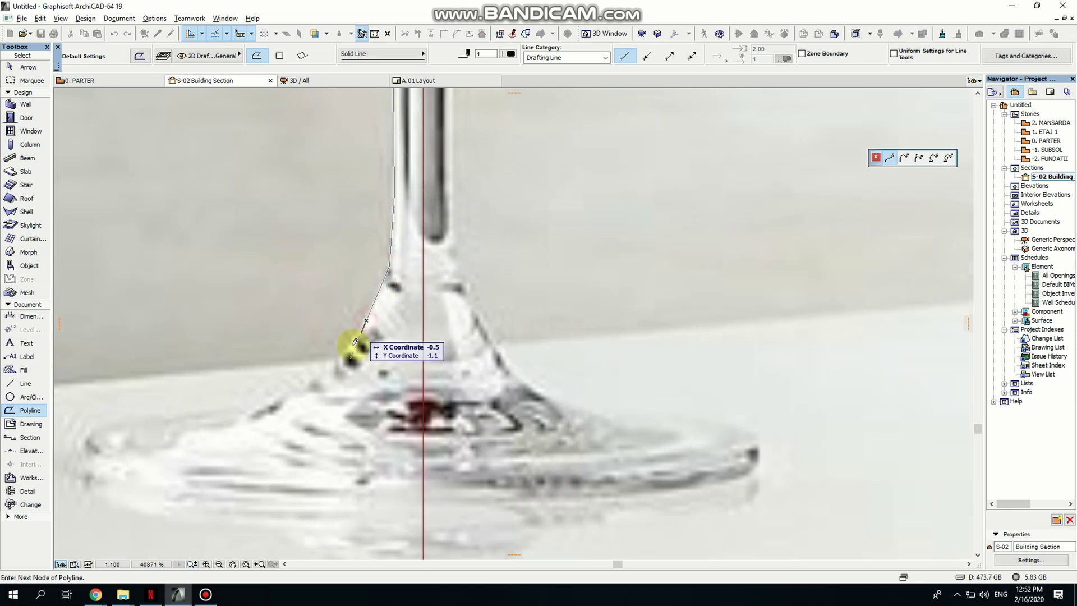
pyautogui.click(303, 385)
pyautogui.click(207, 436)
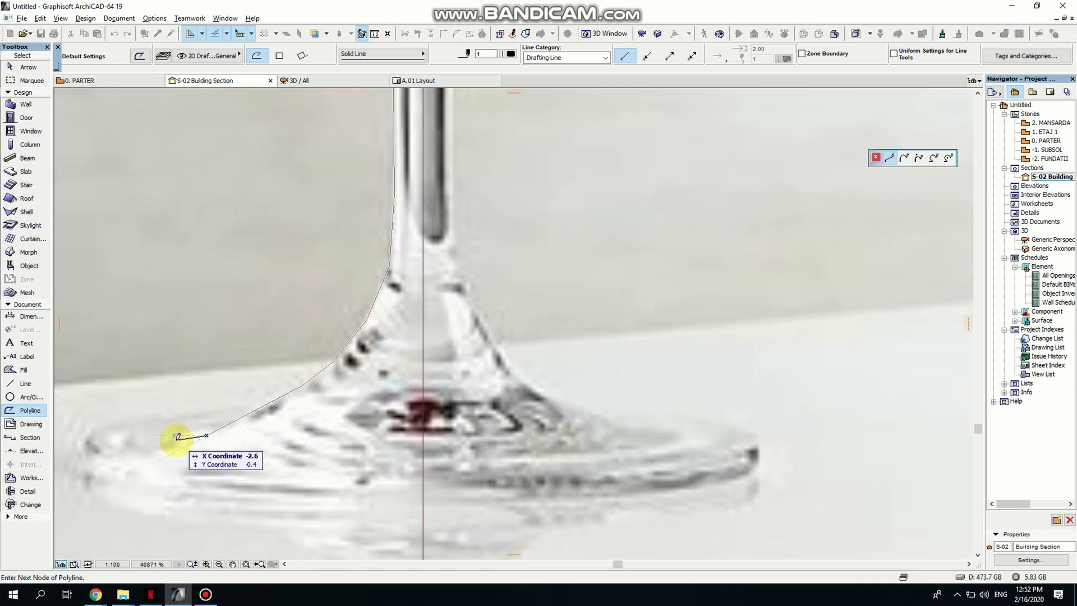
pyautogui.click(136, 443)
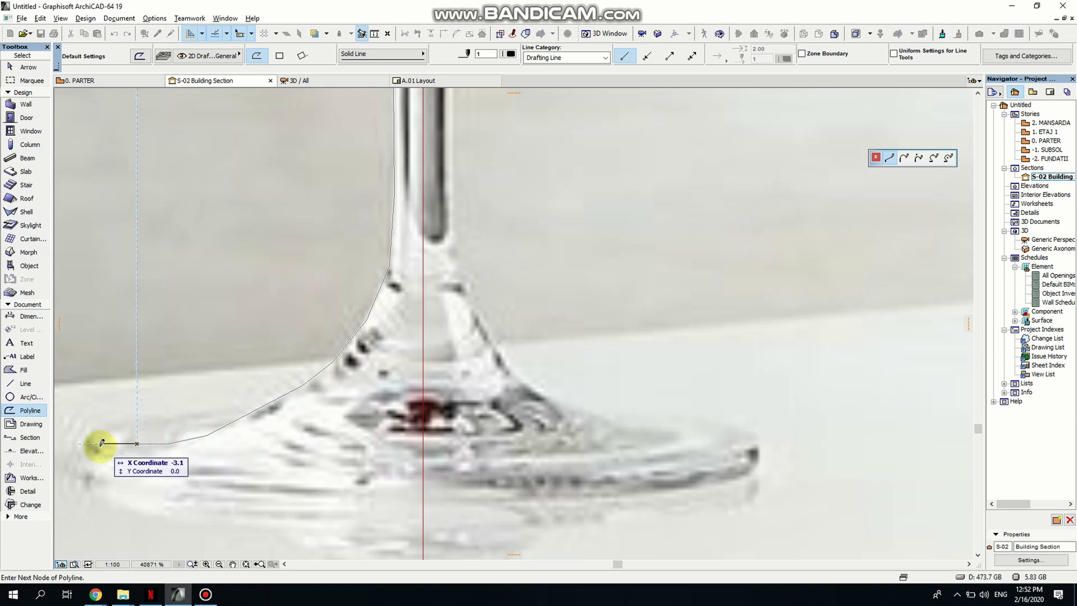
pyautogui.moveTo(85, 442); pyautogui.dragTo(129, 282, button='middle')
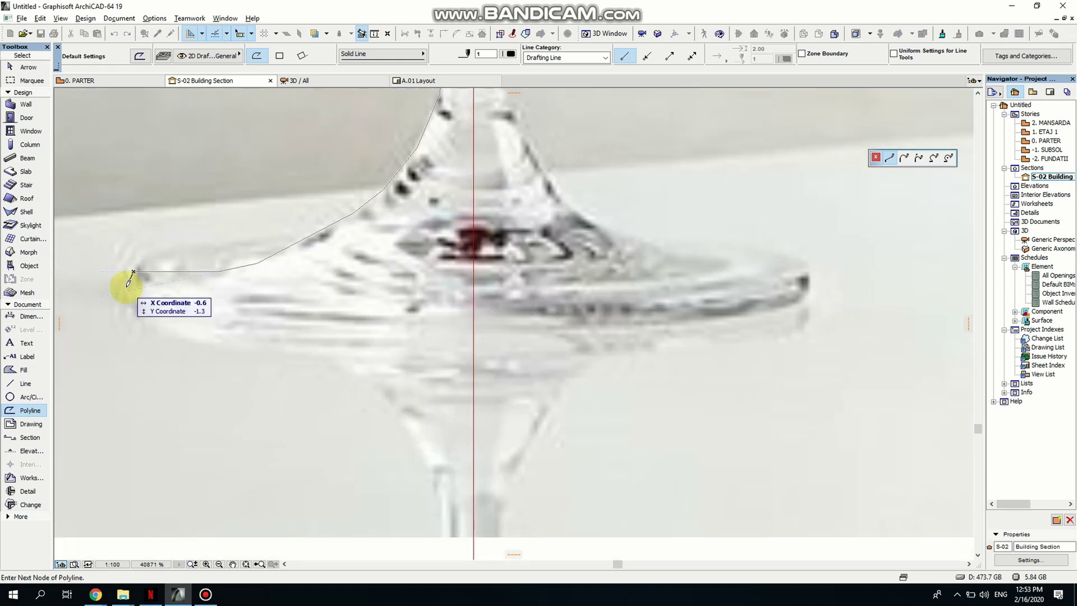
# - Trace the foot's rounded outer edge down and run the underside about 30.6 units horizontally to the centre axis
pyautogui.scroll(4, 129, 277)
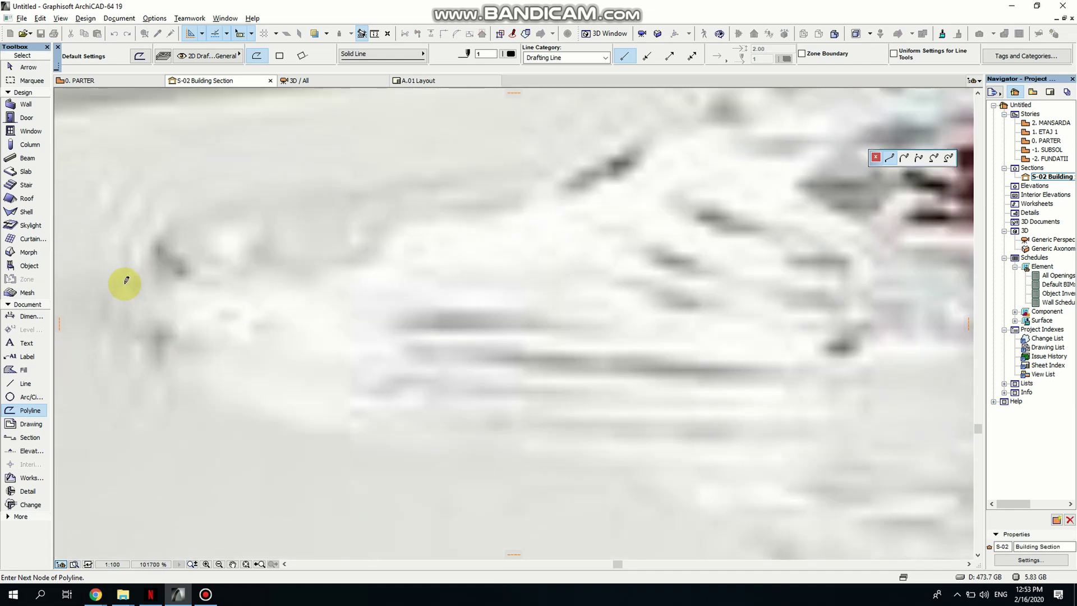
pyautogui.click(131, 255)
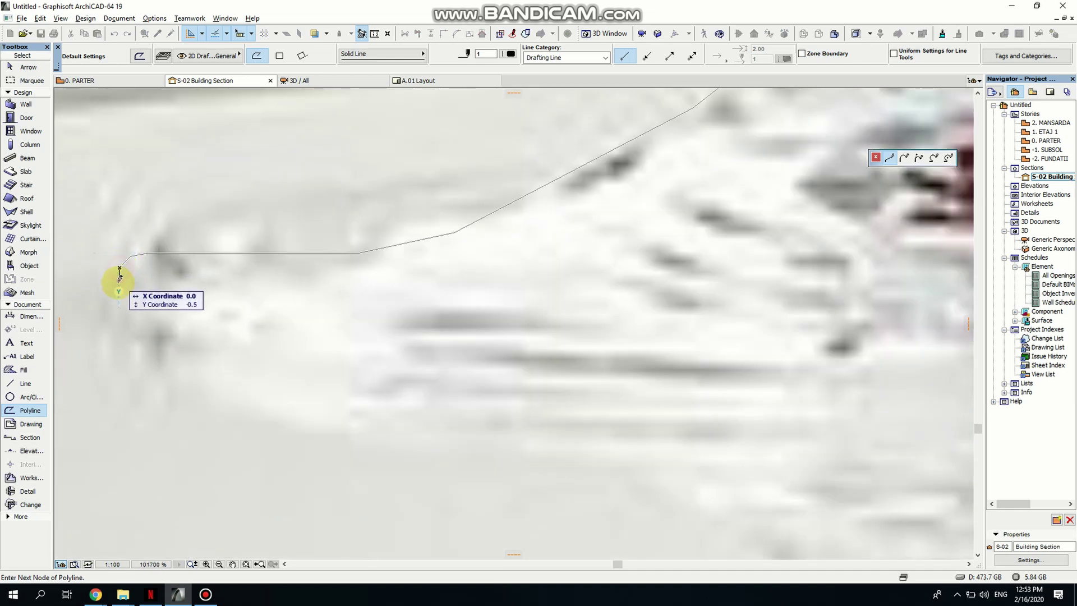
pyautogui.click(120, 300)
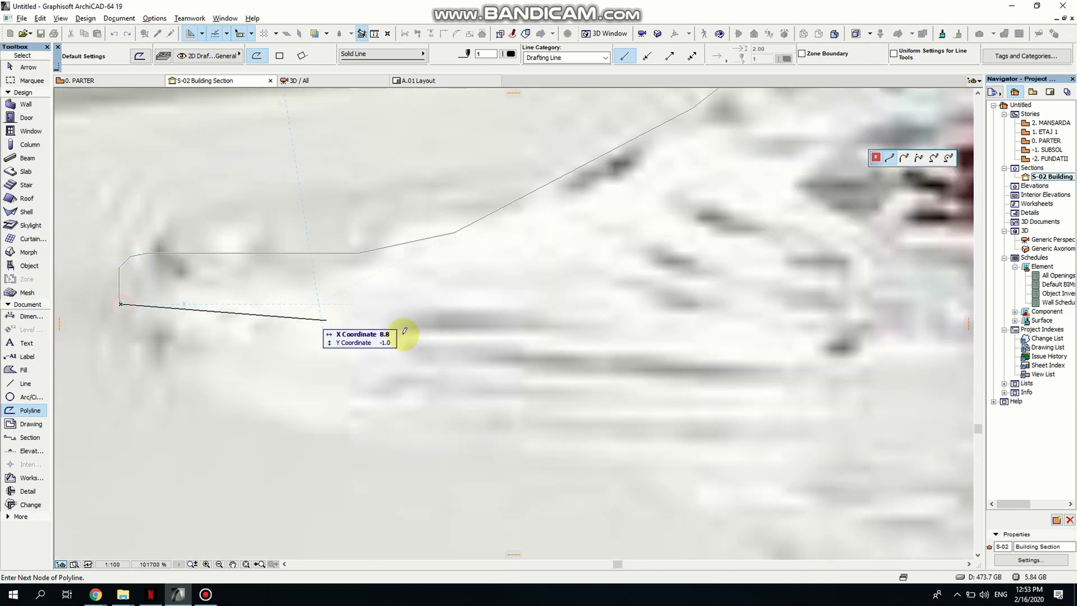
pyautogui.scroll(-3, 252, 301)
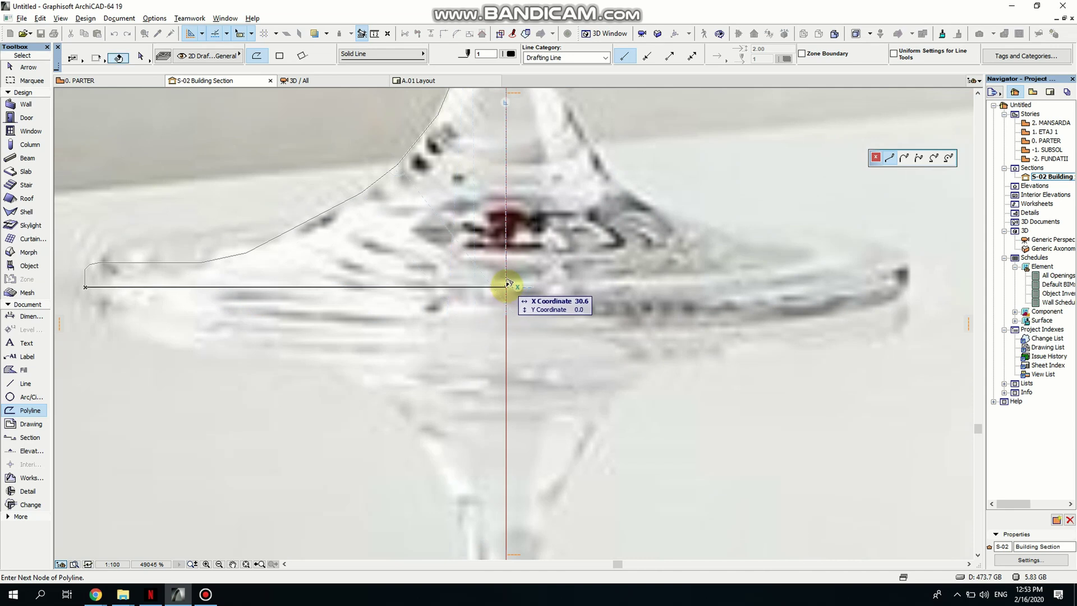
pyautogui.keyDown('shift'); pyautogui.click(507, 235); pyautogui.keyUp('shift')
# - Run the outline up the centre axis to the bowl's inner bottom above the stem and finish the polyline there
pyautogui.scroll(-5, 486, 291)
pyautogui.moveTo(486, 295); pyautogui.dragTo(451, 530, button='middle')
pyautogui.moveTo(476, 164); pyautogui.dragTo(456, 413, button='middle')
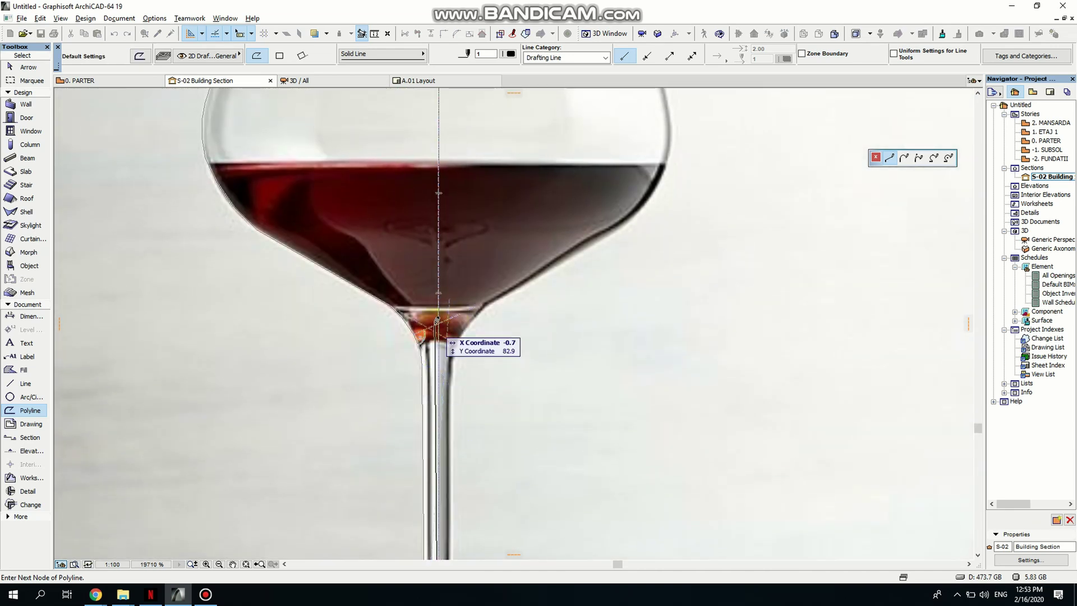
pyautogui.scroll(3, 438, 303)
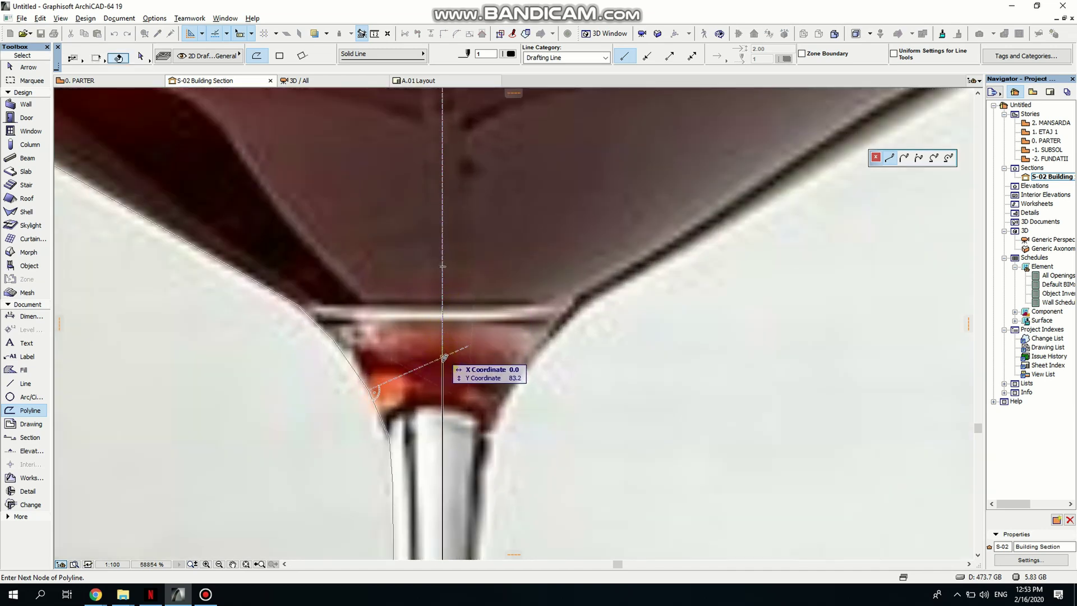
pyautogui.click(445, 319)
pyautogui.doubleClick(443, 320)
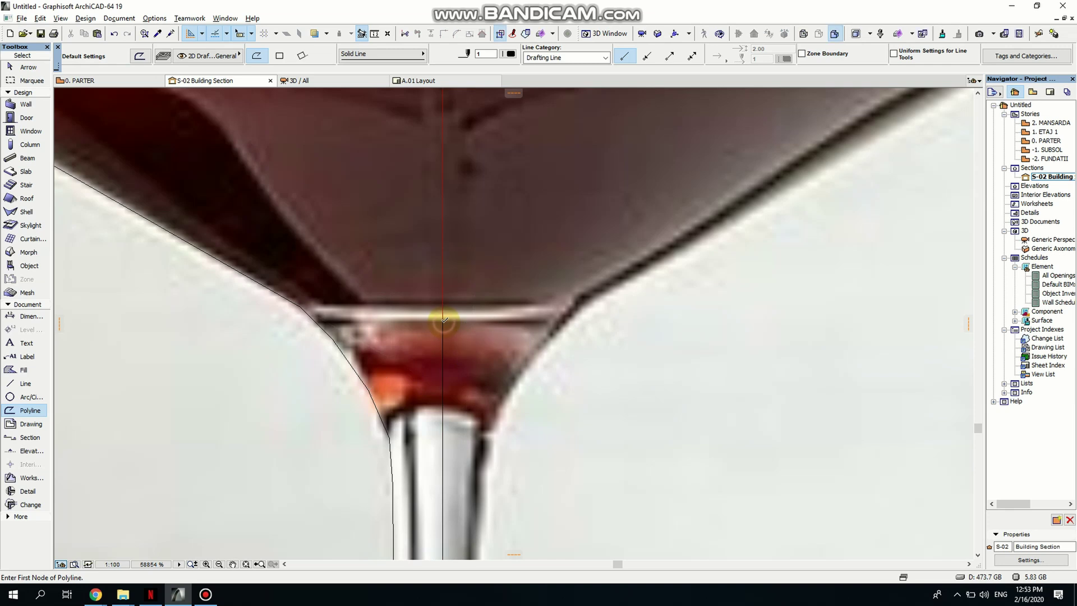
# - Select the finished outline and round its outer left corner at the rim with a small arc
pyautogui.scroll(-5, 466, 323)
pyautogui.moveTo(472, 244); pyautogui.dragTo(439, 450, button='middle')
pyautogui.scroll(-1, 412, 193)
pyautogui.moveTo(413, 192); pyautogui.dragTo(423, 378, button='middle')
pyautogui.moveTo(433, 173); pyautogui.dragTo(432, 296, button='middle')
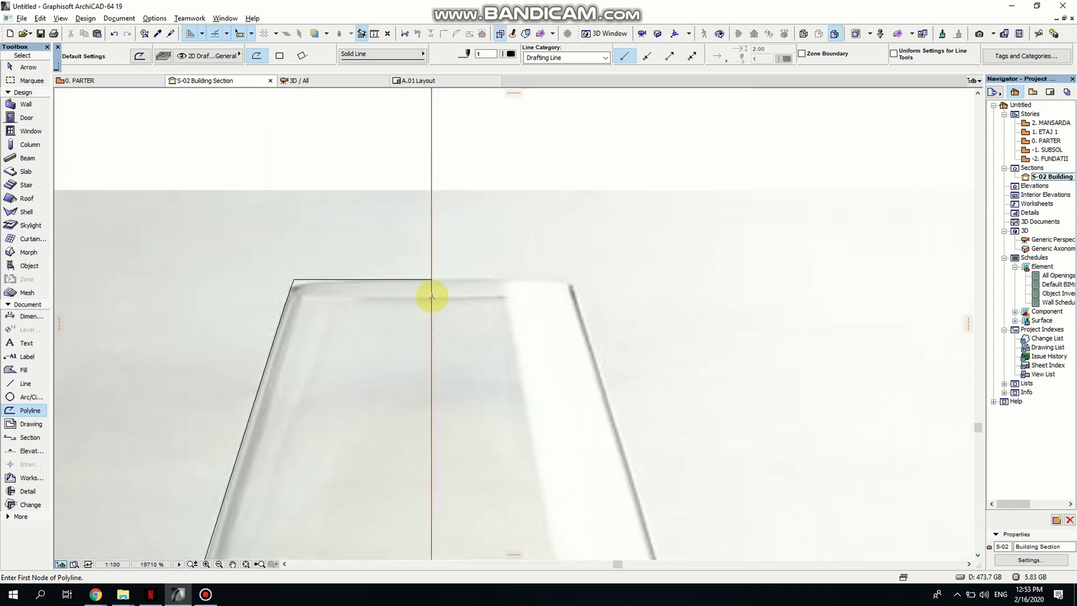
pyautogui.press('Escape')
pyautogui.click(419, 281)
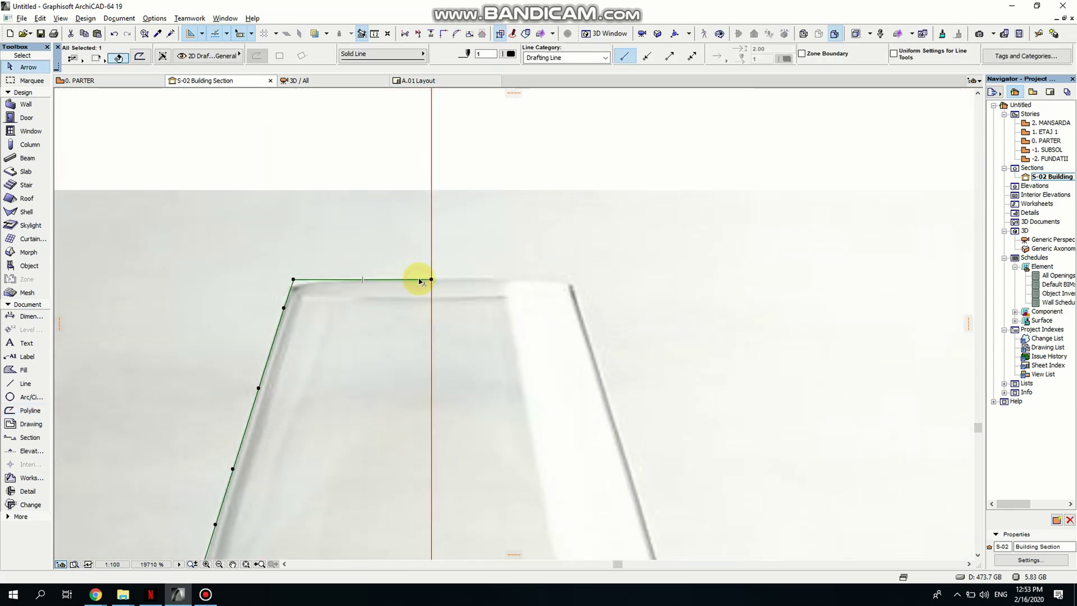
pyautogui.scroll(5, 312, 282)
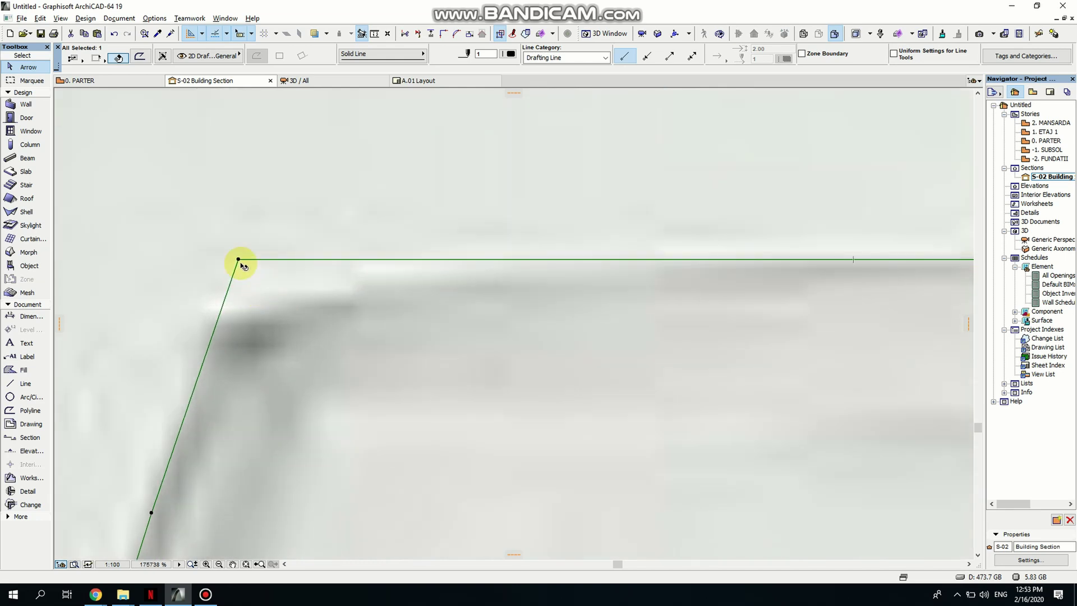
pyautogui.click(238, 261)
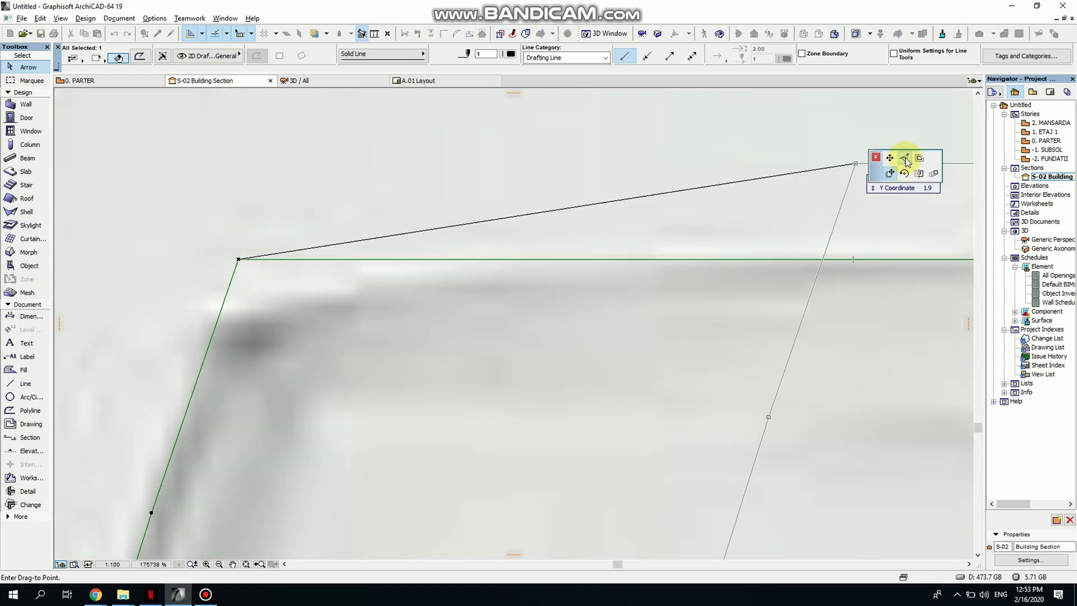
pyautogui.click(905, 159)
pyautogui.click(274, 307)
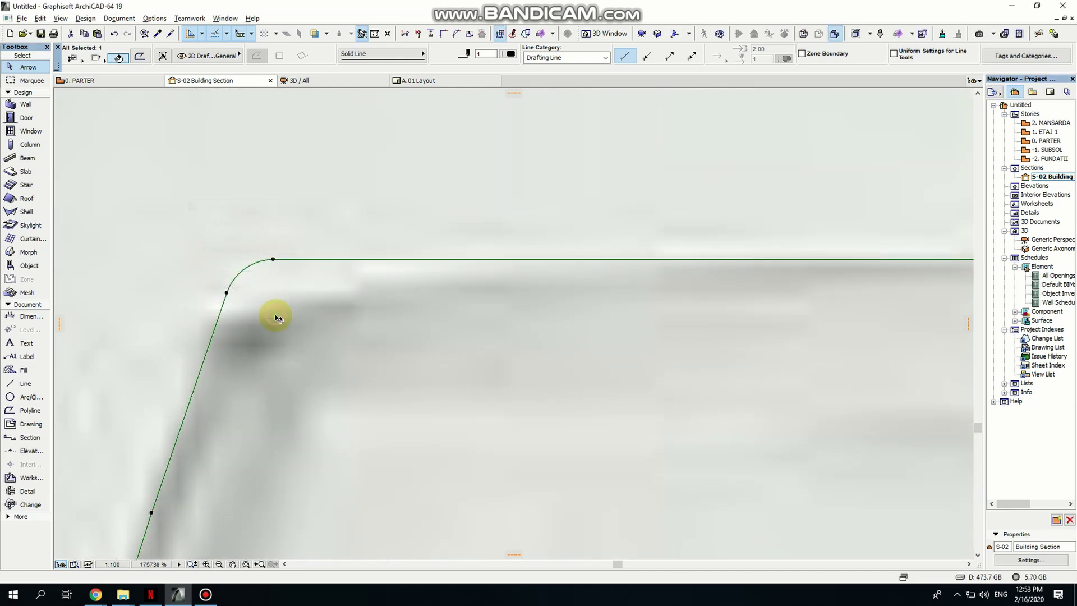
# - Move the outline's rim end node from the centre axis to a point just inside the rounded corner, slightly below the rim line
pyautogui.scroll(-5, 371, 272)
pyautogui.scroll(3, 521, 281)
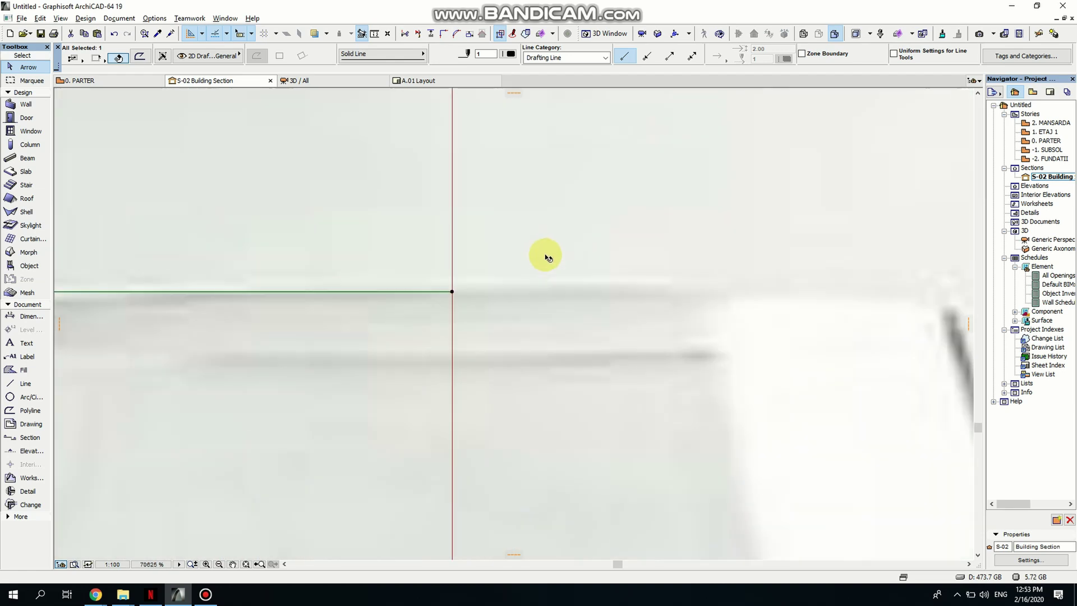
pyautogui.click(452, 291)
pyautogui.moveTo(194, 312); pyautogui.dragTo(581, 324, button='middle')
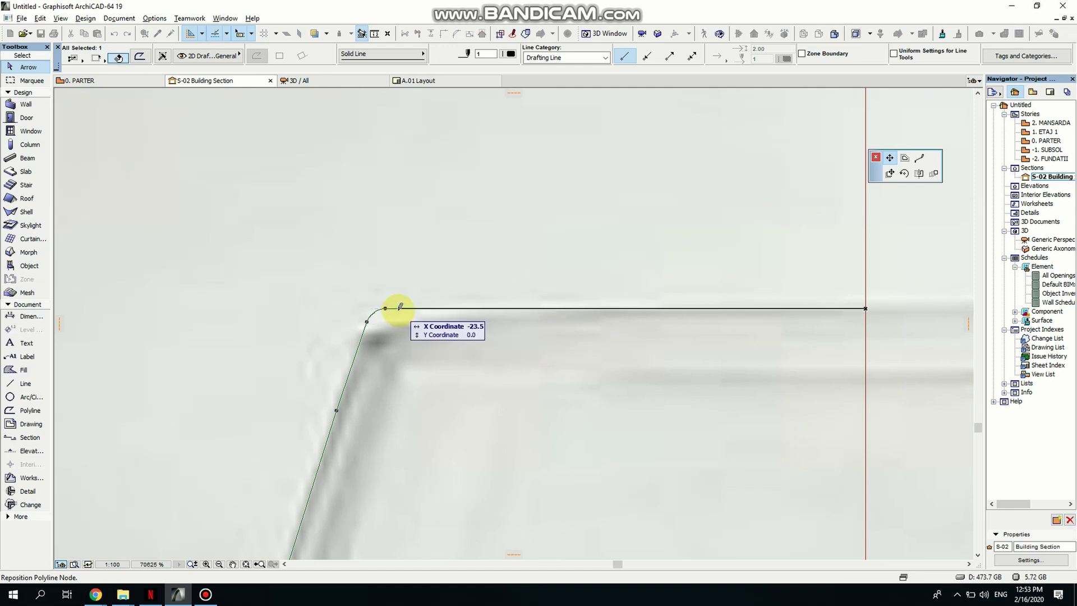
pyautogui.scroll(4, 403, 309)
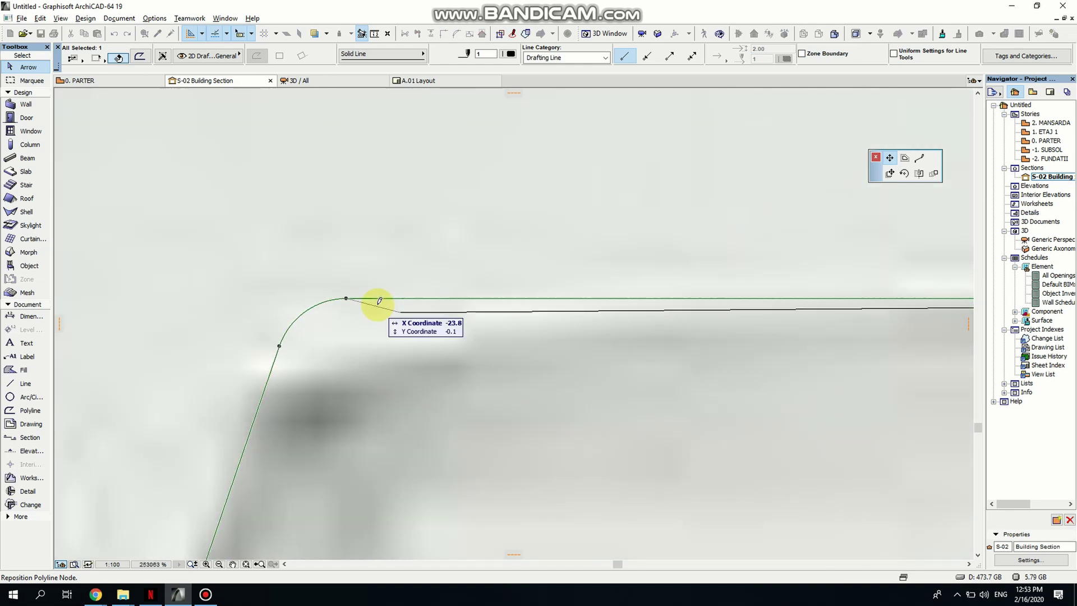
pyautogui.click(385, 307)
# - Continue the polyline from the moved end node, turning it down around the rim's inner edge
pyautogui.click(384, 308)
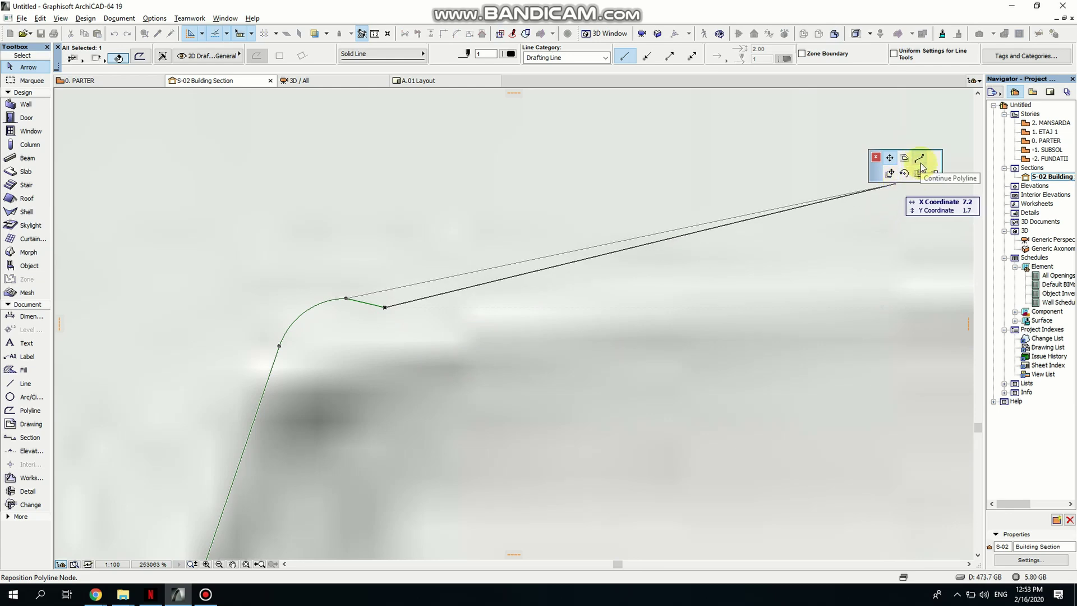
pyautogui.click(920, 163)
pyautogui.scroll(-1, 395, 429)
pyautogui.moveTo(399, 428); pyautogui.dragTo(507, 272, button='middle')
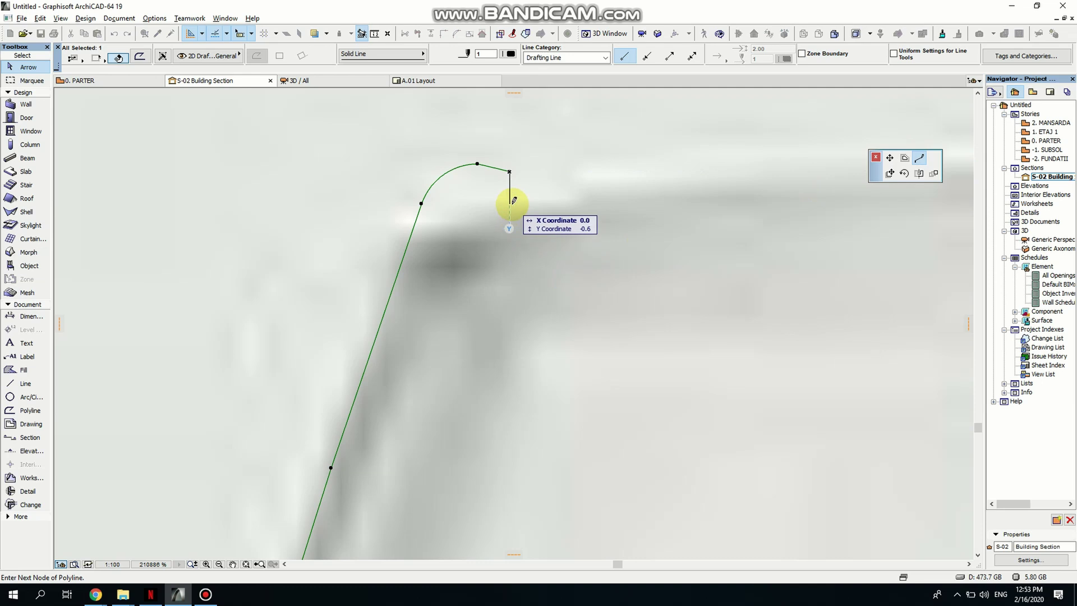
pyautogui.click(508, 204)
pyautogui.scroll(-2, 449, 370)
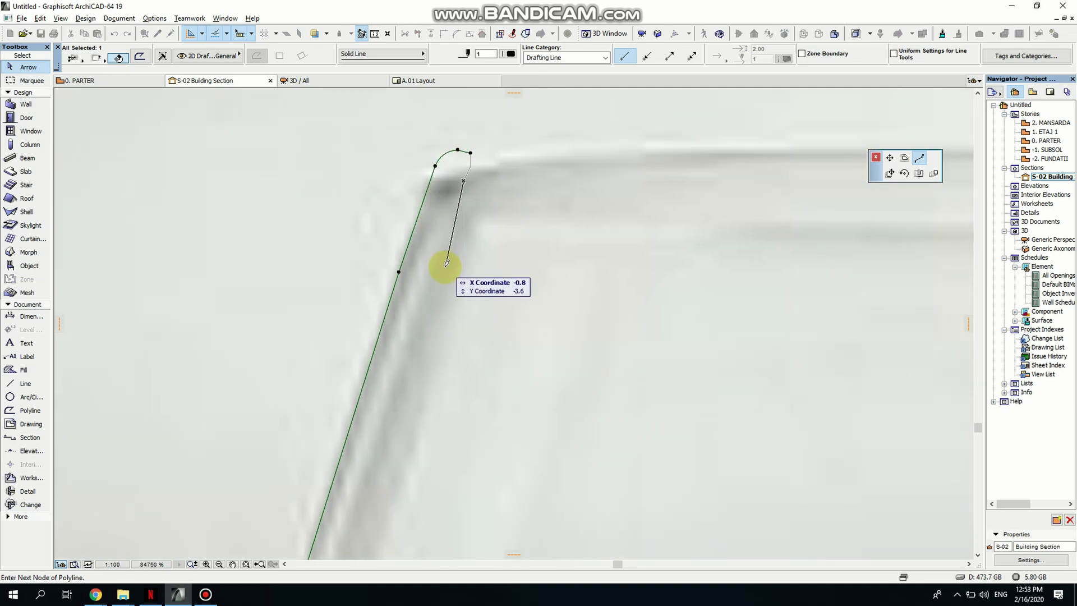
# - Trace the inner wall down the bowl's sloping left side with polyline segments parallel to the outer outline
pyautogui.click(427, 282)
pyautogui.moveTo(376, 404); pyautogui.dragTo(376, 283, button='middle')
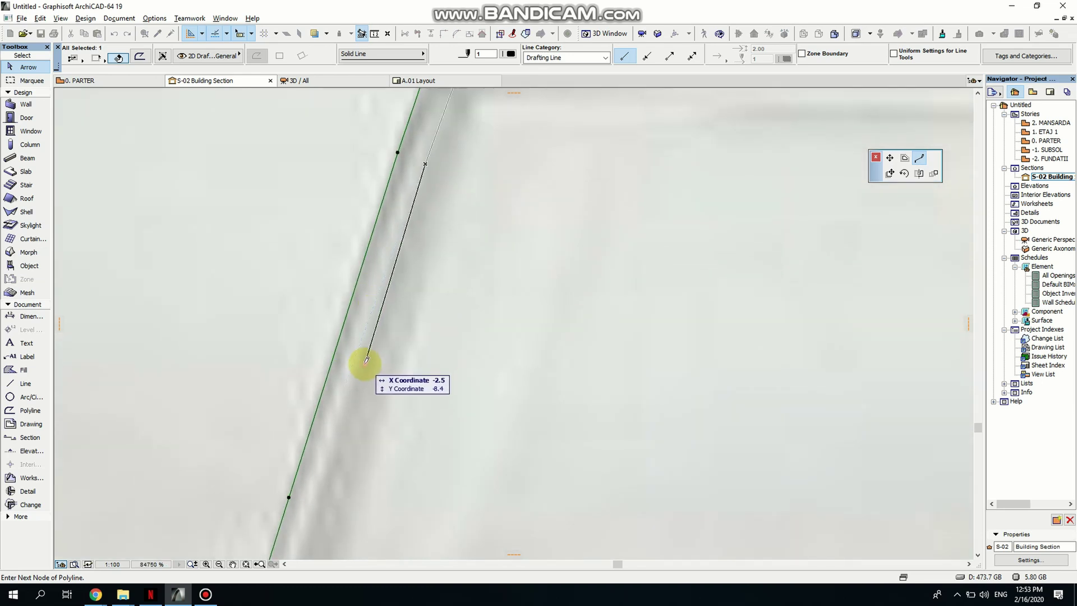
pyautogui.click(365, 363)
pyautogui.moveTo(339, 429); pyautogui.dragTo(342, 273, button='middle')
pyautogui.click(325, 346)
pyautogui.moveTo(275, 395); pyautogui.dragTo(325, 183, button='middle')
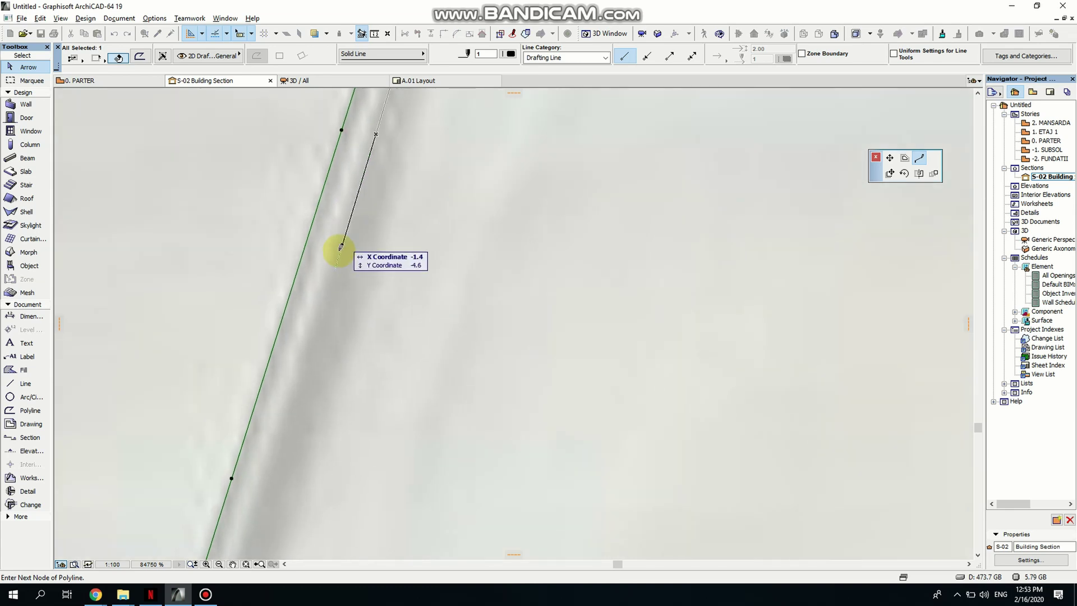
pyautogui.click(321, 314)
pyautogui.moveTo(307, 374); pyautogui.dragTo(340, 197, button='middle')
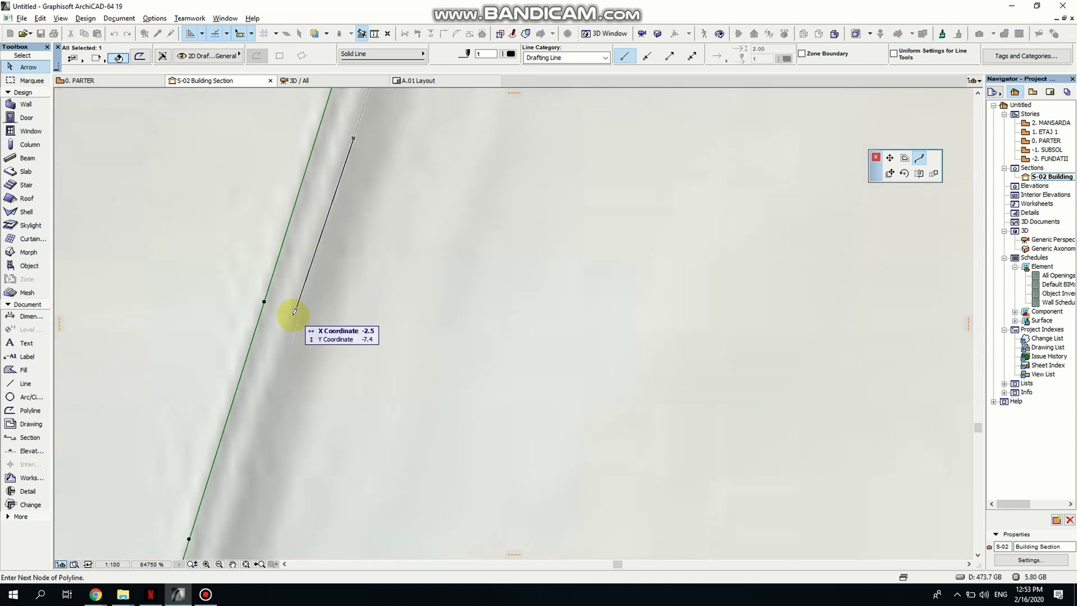
pyautogui.click(294, 314)
pyautogui.moveTo(285, 390); pyautogui.dragTo(330, 187, button='middle')
pyautogui.click(277, 312)
# - Continue the inner wall polyline down around the bowl's widest left bend to just above the wine surface
pyautogui.moveTo(264, 370); pyautogui.dragTo(345, 193, button='middle')
pyautogui.click(291, 323)
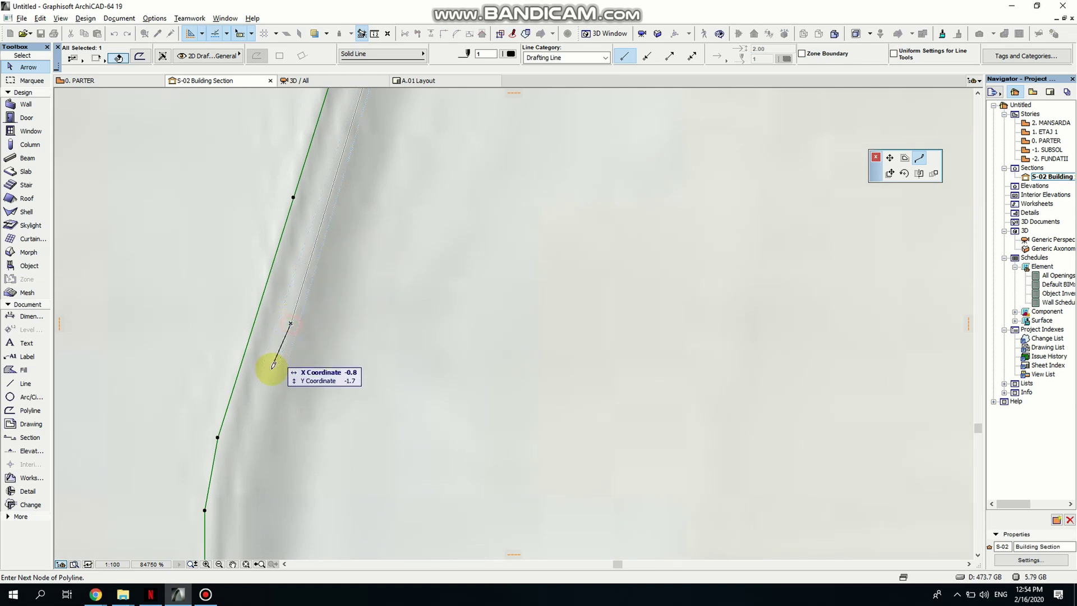
pyautogui.moveTo(273, 365); pyautogui.dragTo(300, 233, button='middle')
pyautogui.click(286, 333)
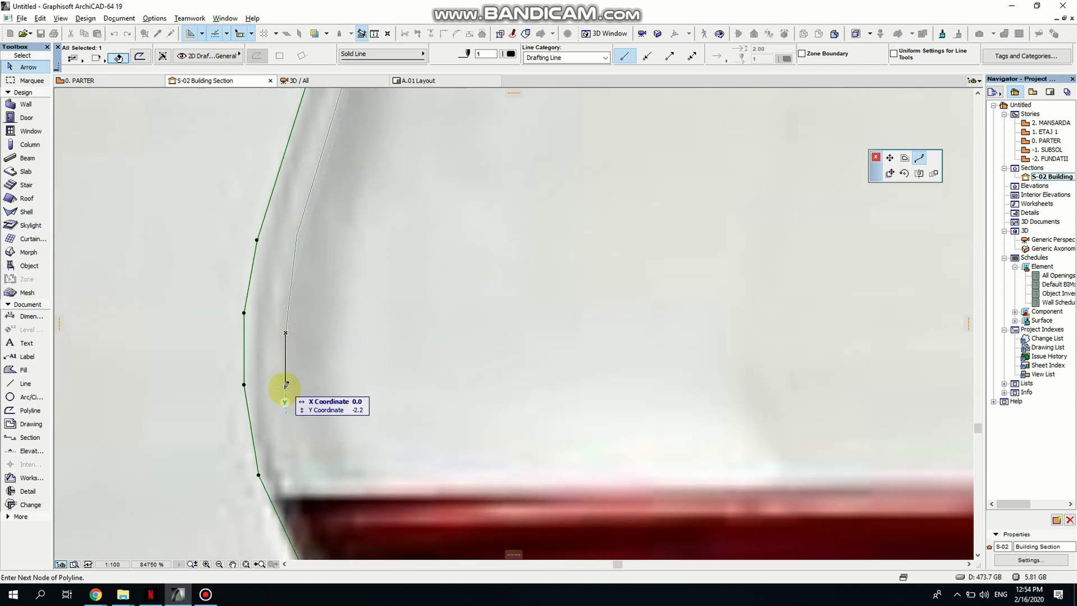
pyautogui.moveTo(285, 389); pyautogui.dragTo(285, 289, button='middle')
pyautogui.click(293, 353)
pyautogui.scroll(-1, 298, 362)
pyautogui.moveTo(297, 362); pyautogui.dragTo(259, 197, button='middle')
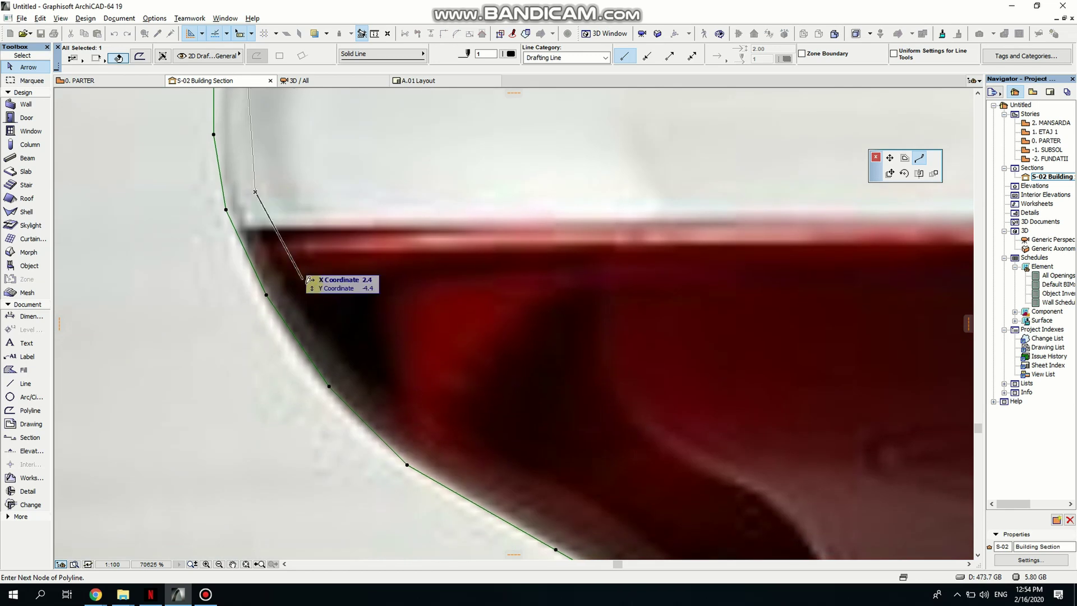
# - Trace the inner wall along the bowl's sloping underside and close the polyline at the top of the stem's centre axis
pyautogui.click(308, 301)
pyautogui.moveTo(349, 343); pyautogui.dragTo(267, 228, button='middle')
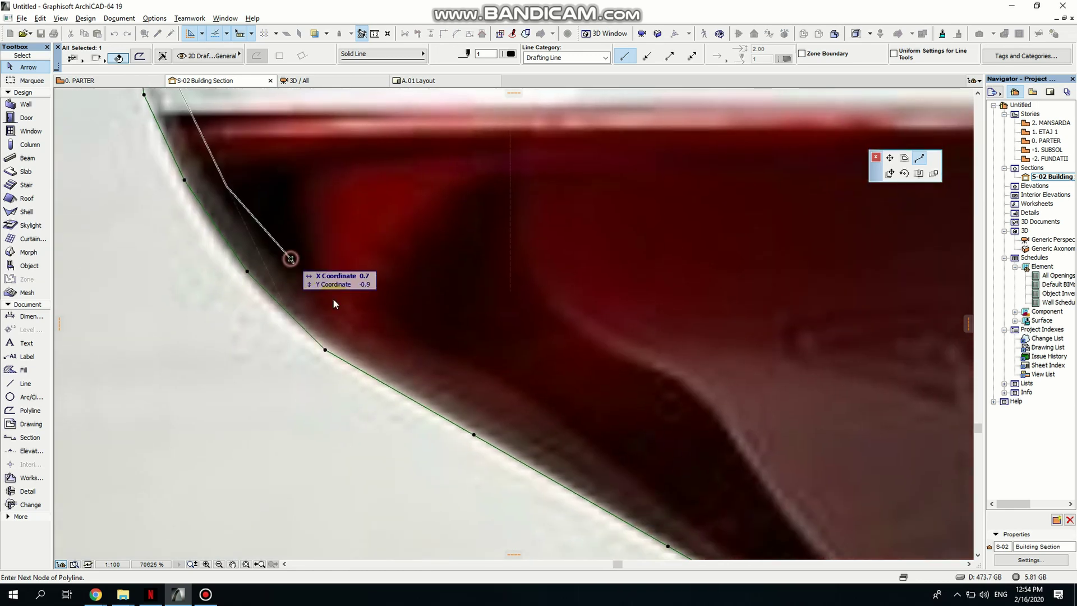
pyautogui.moveTo(358, 303); pyautogui.dragTo(296, 220, button='middle')
pyautogui.click(336, 281)
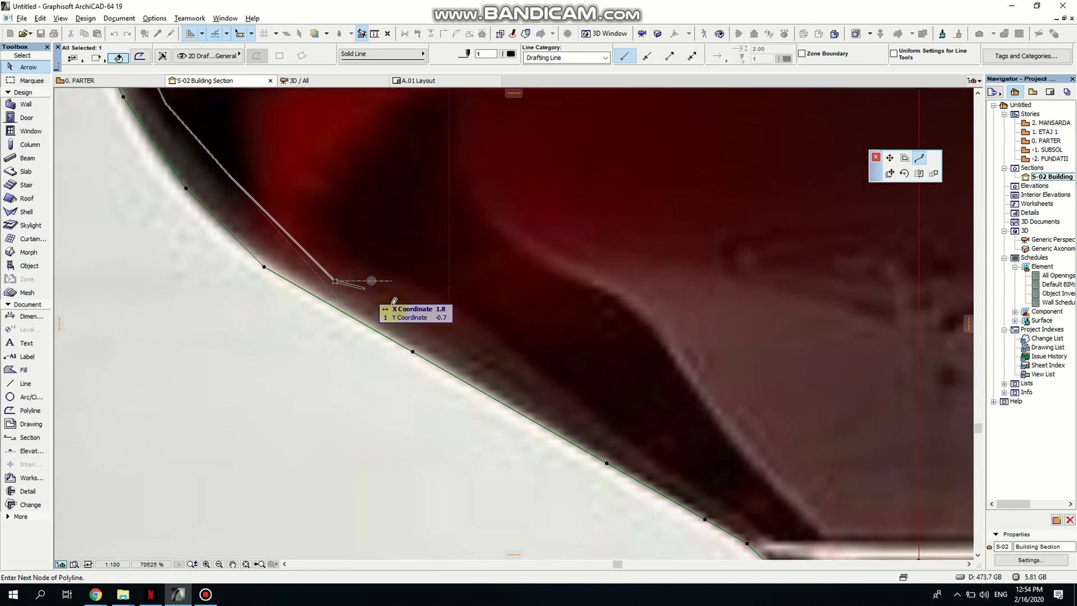
pyautogui.moveTo(546, 397); pyautogui.dragTo(570, 375, button='middle')
pyautogui.click(519, 323)
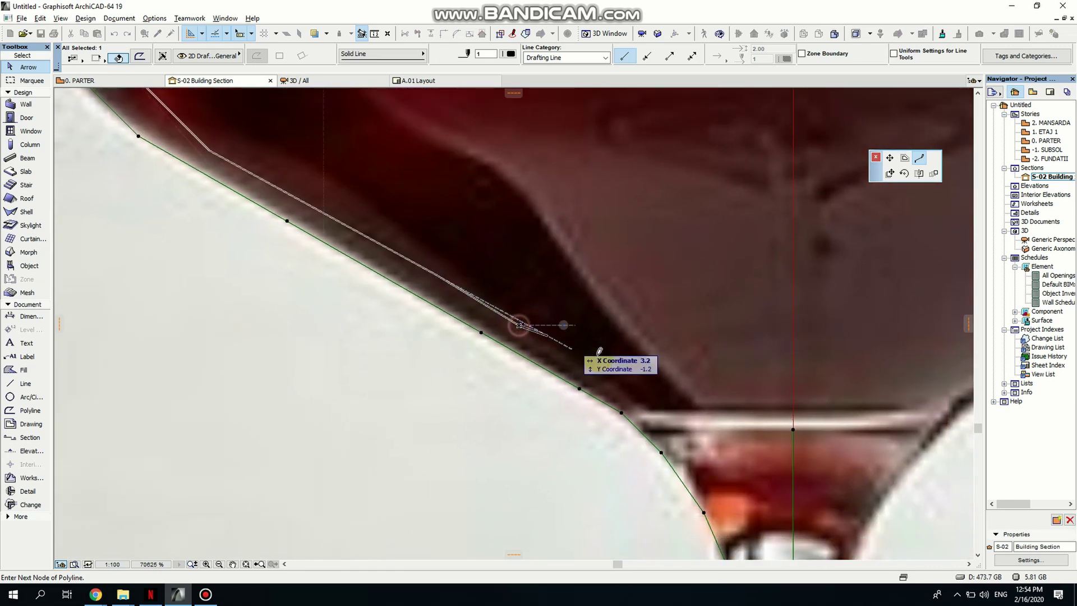
pyautogui.click(606, 362)
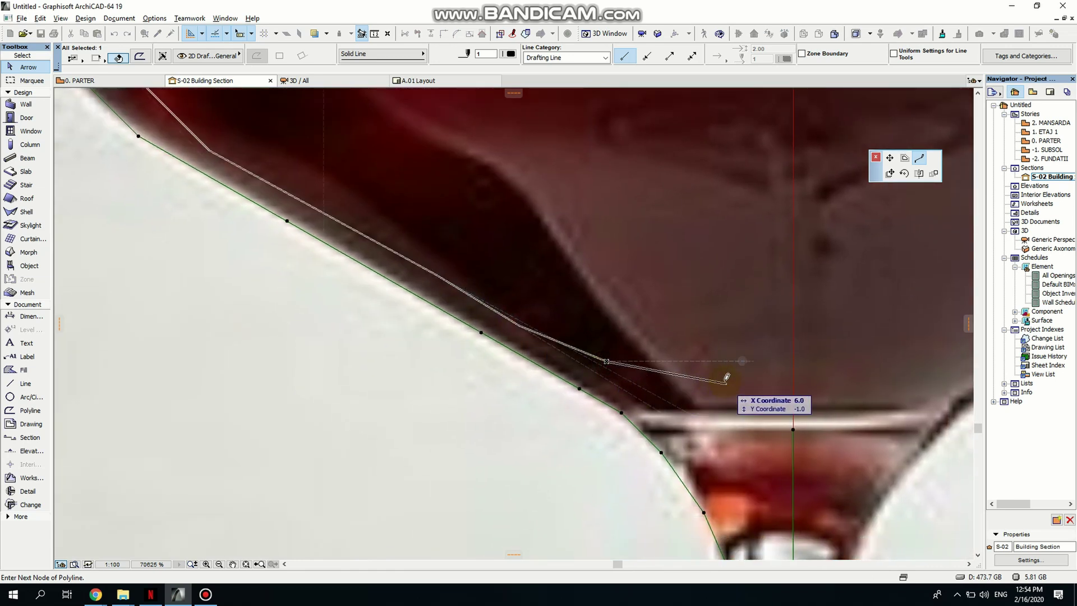
pyautogui.click(715, 411)
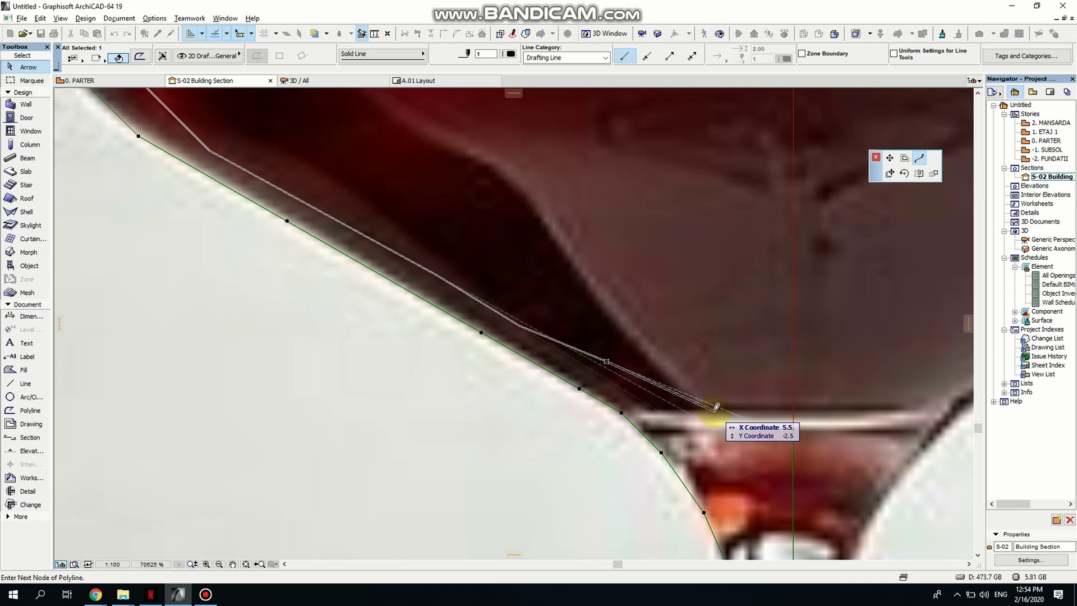
pyautogui.click(794, 428)
# - Insert a node in the inner wall's last sloping segment before the bowl's bottom and place it slightly below the line
pyautogui.click(652, 387)
pyautogui.scroll(1, 654, 388)
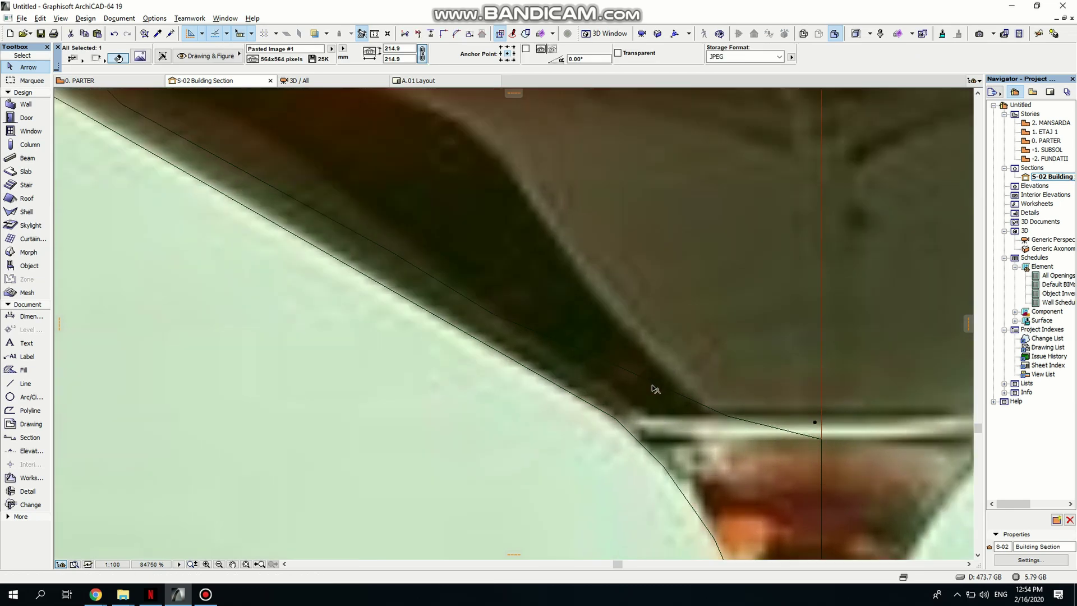
pyautogui.click(656, 387)
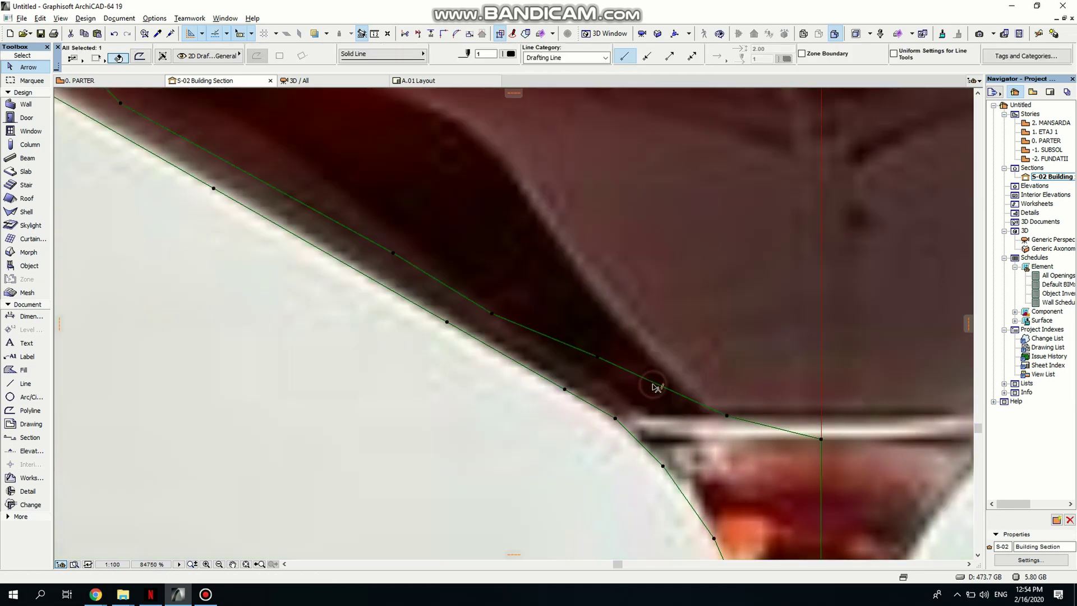
pyautogui.click(602, 362)
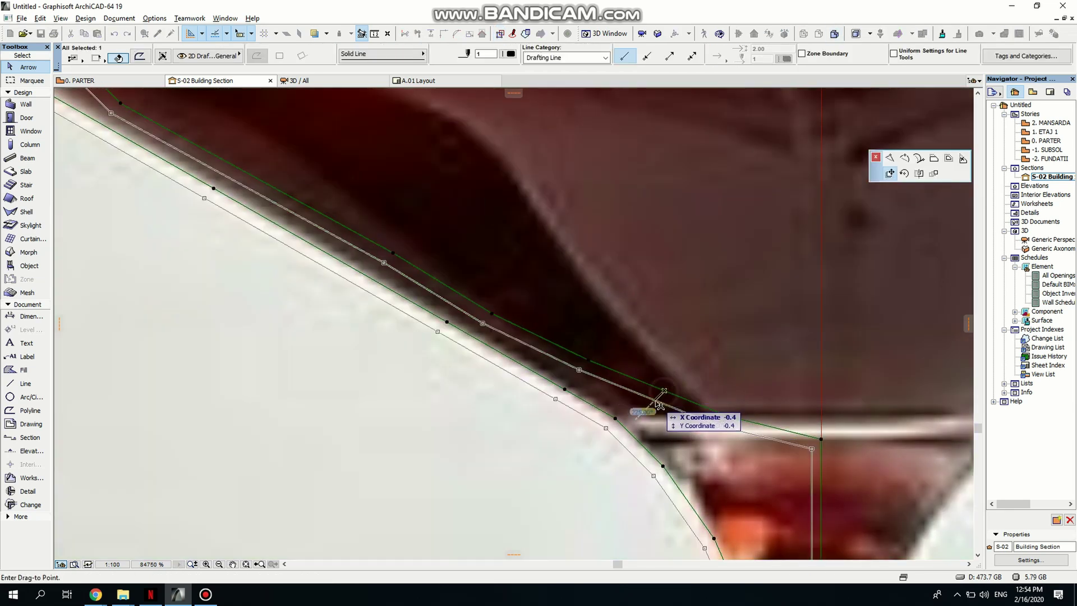
pyautogui.click(889, 159)
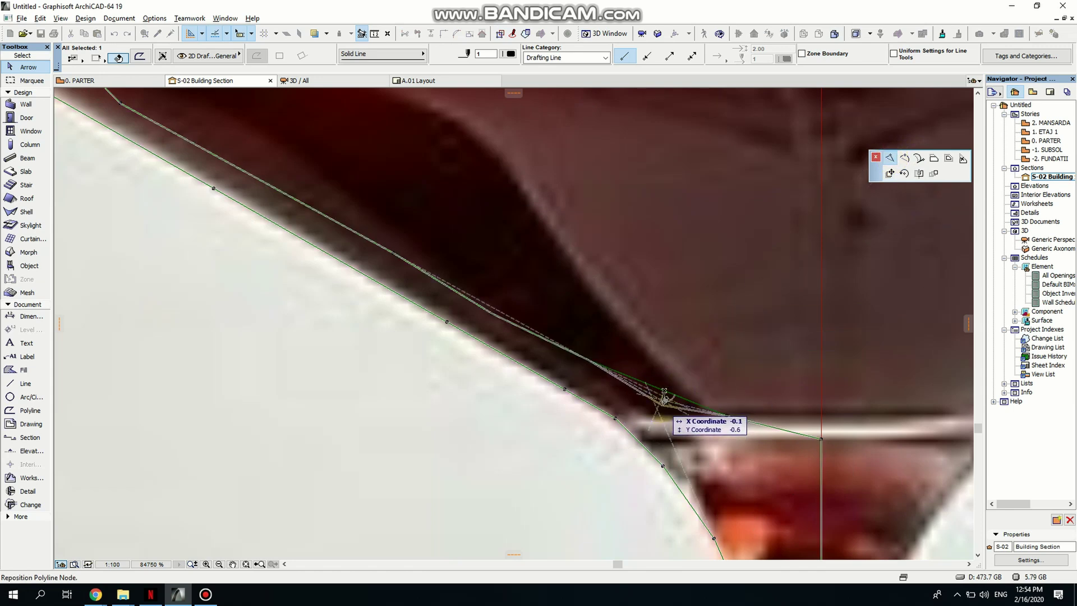
pyautogui.click(665, 401)
pyautogui.scroll(2, 624, 379)
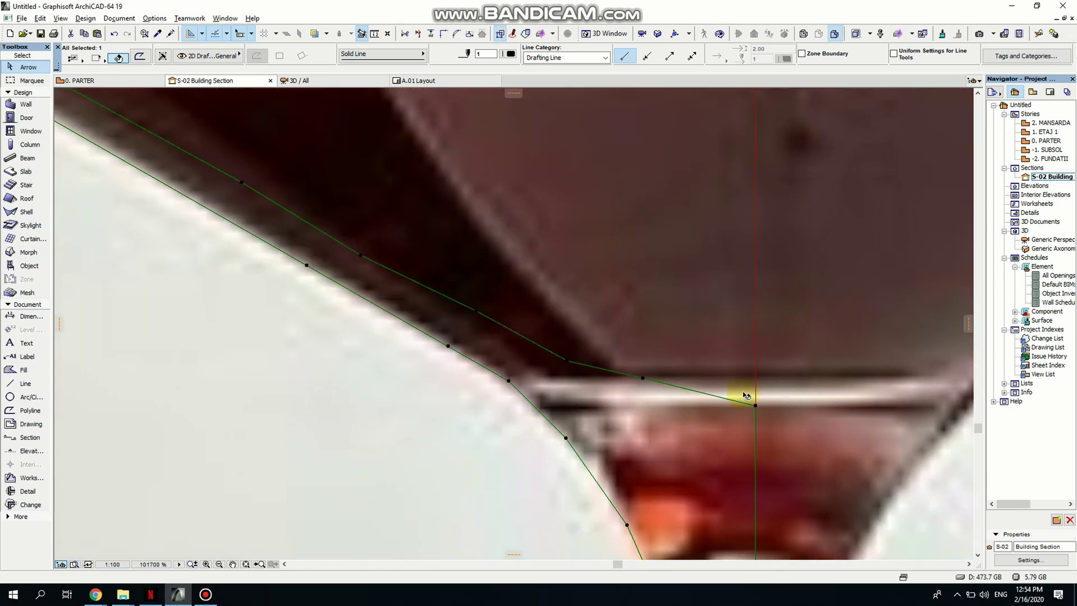
# - Lower the inner wall node beside the centre axis and shift a node in the lower left bend towards the outer wall
pyautogui.click(643, 379)
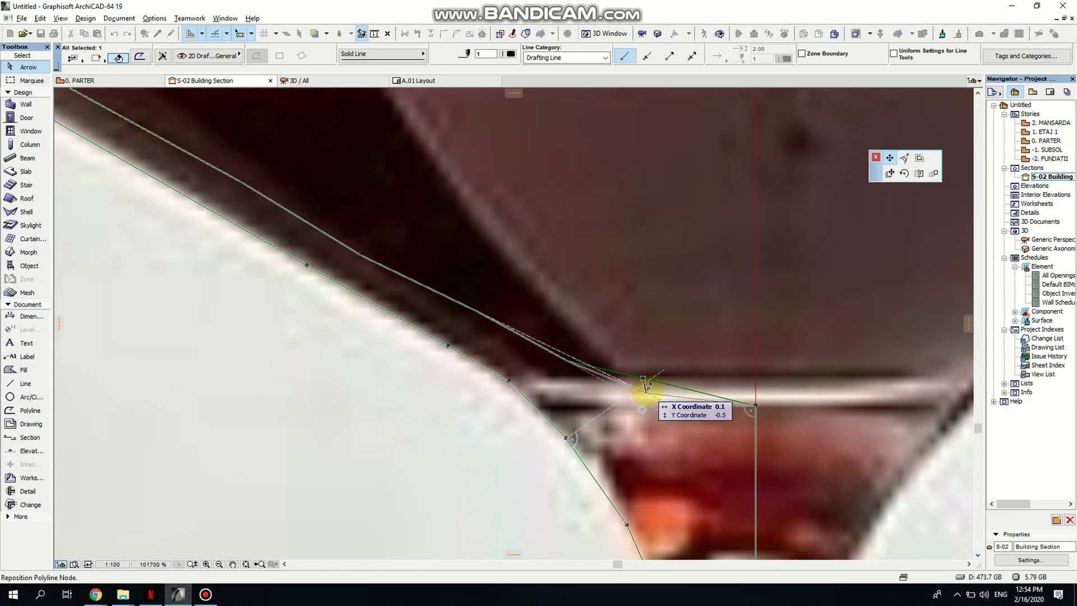
pyautogui.click(645, 392)
pyautogui.scroll(-2, 752, 404)
pyautogui.scroll(-5, 753, 404)
pyautogui.scroll(6, 529, 319)
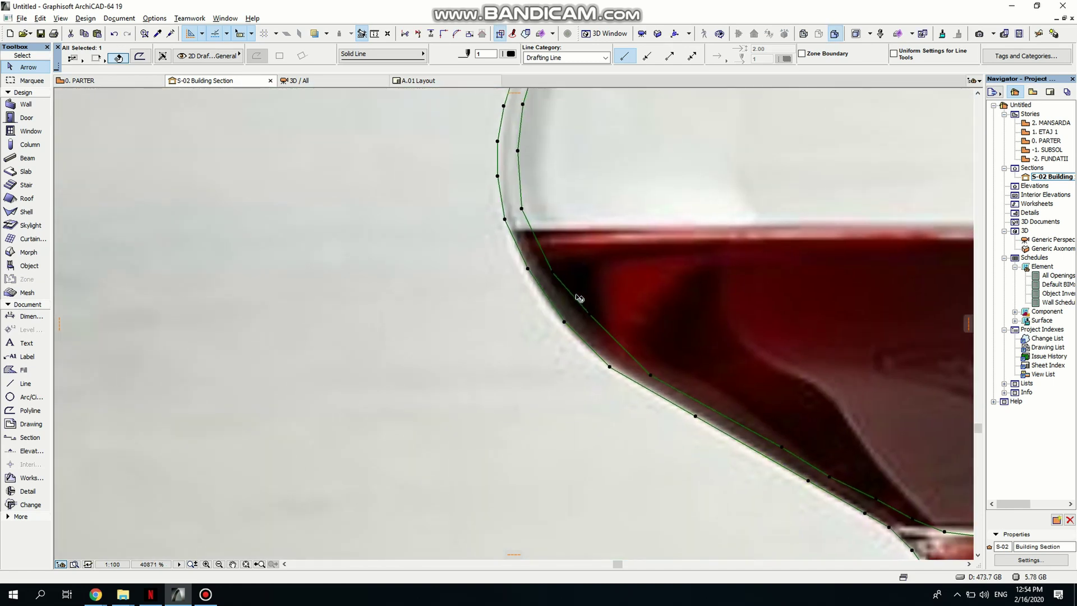
pyautogui.click(600, 309)
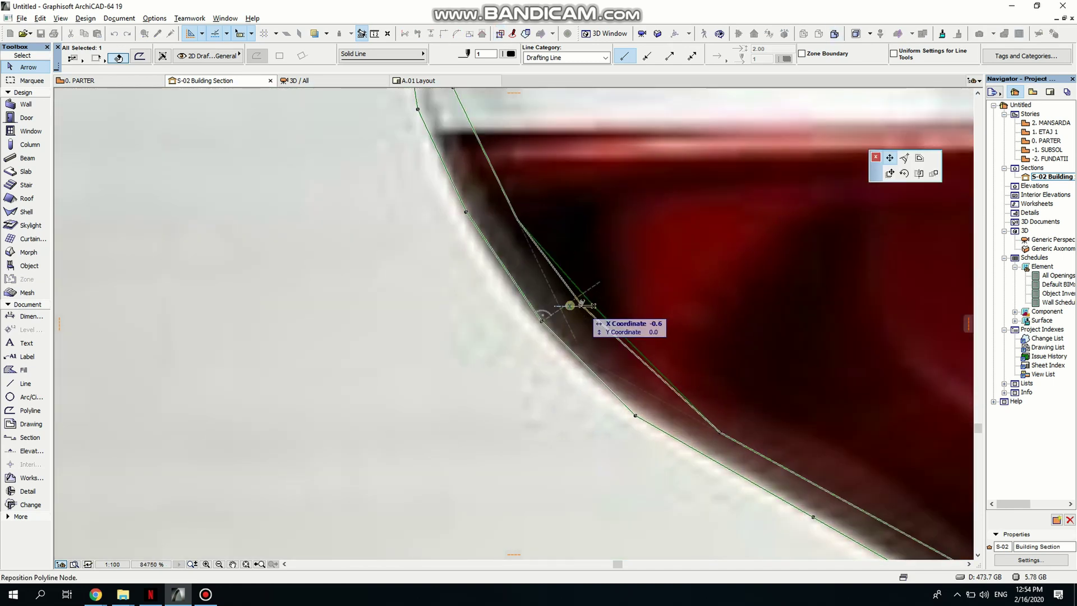
pyautogui.click(571, 305)
# - Fill the closed glass wall profile with the Fill tool using the Magic Wand, and clear the selection
pyautogui.scroll(-10, 585, 324)
pyautogui.moveTo(587, 288); pyautogui.dragTo(498, 472, button='middle')
pyautogui.moveTo(346, 534); pyautogui.dragTo(323, 247, button='middle')
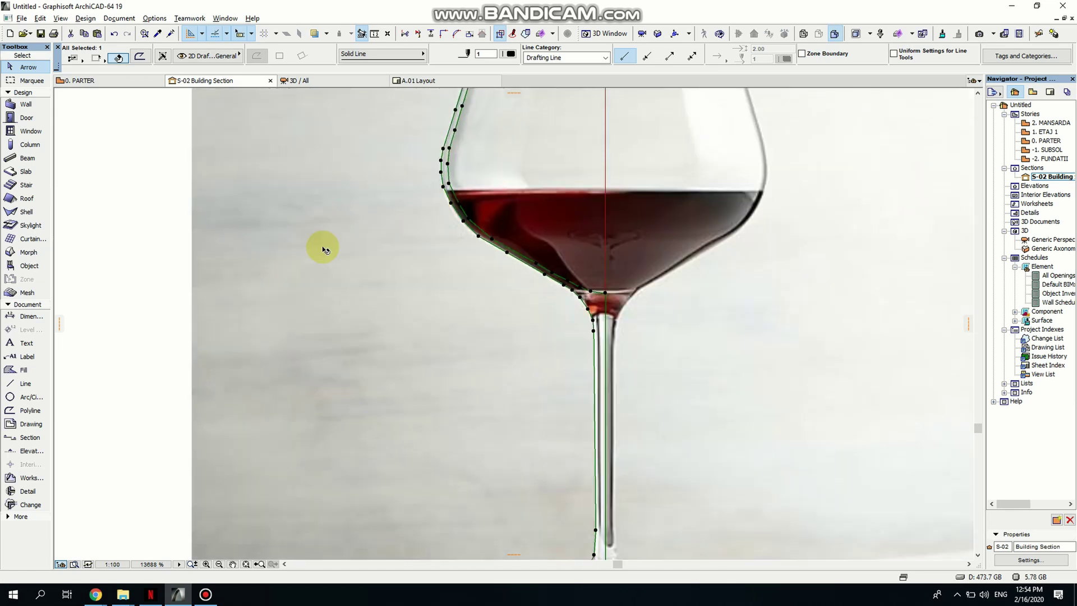
pyautogui.click(20, 371)
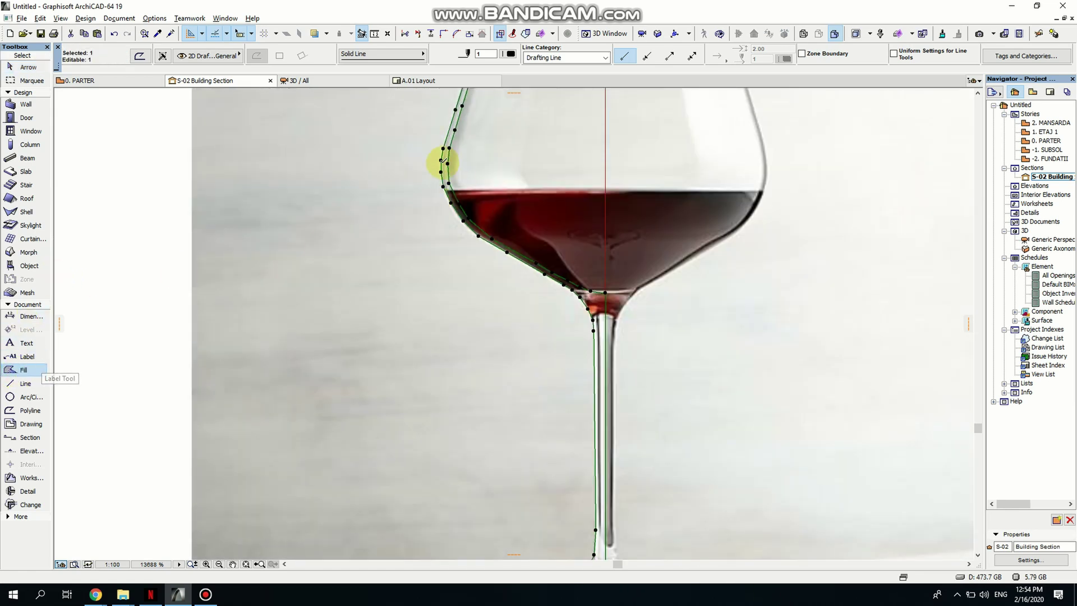
pyautogui.scroll(4, 440, 163)
pyautogui.scroll(-1, 504, 218)
pyautogui.scroll(2, 512, 234)
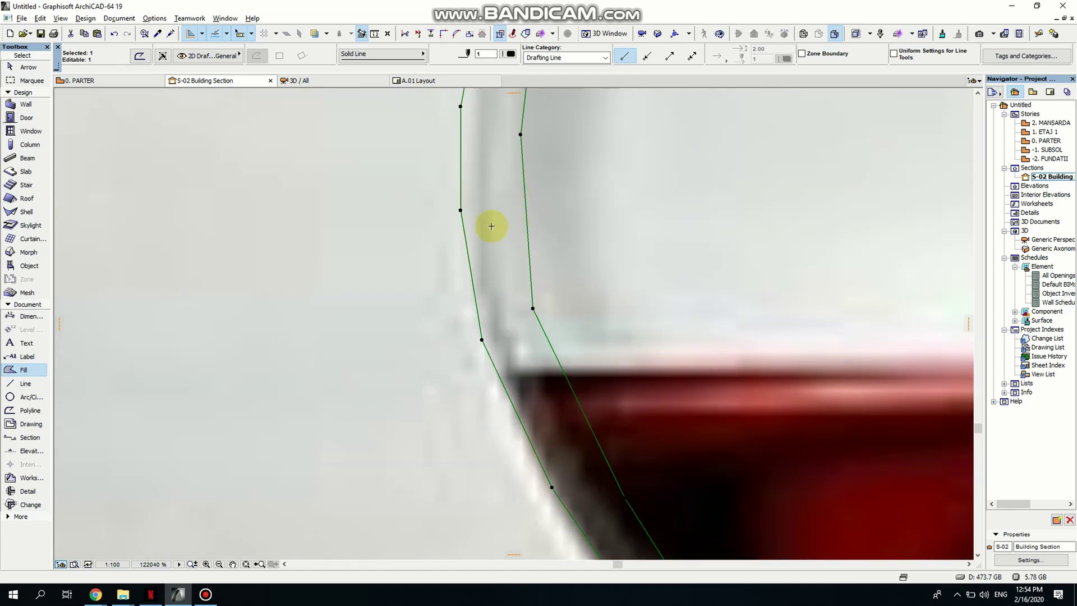
pyautogui.click(492, 182)
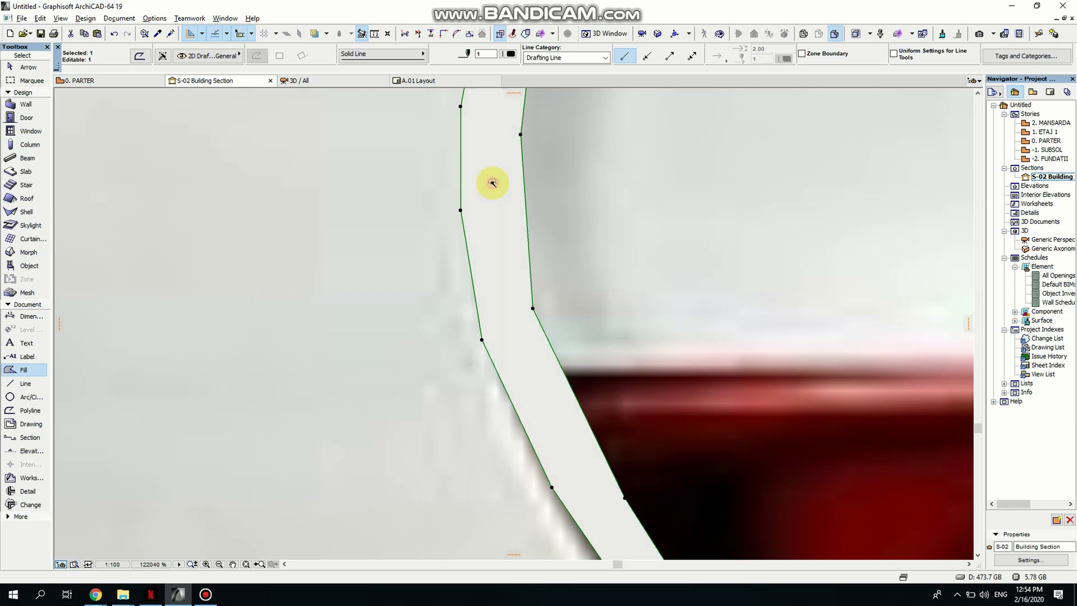
pyautogui.scroll(-10, 493, 183)
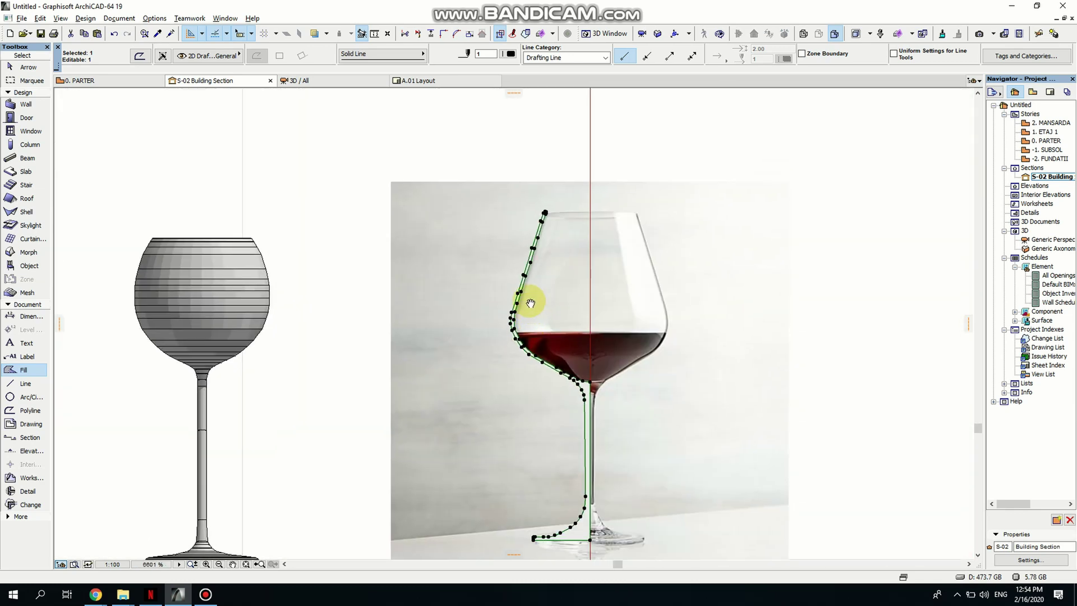
pyautogui.moveTo(530, 303); pyautogui.dragTo(515, 269, button='middle')
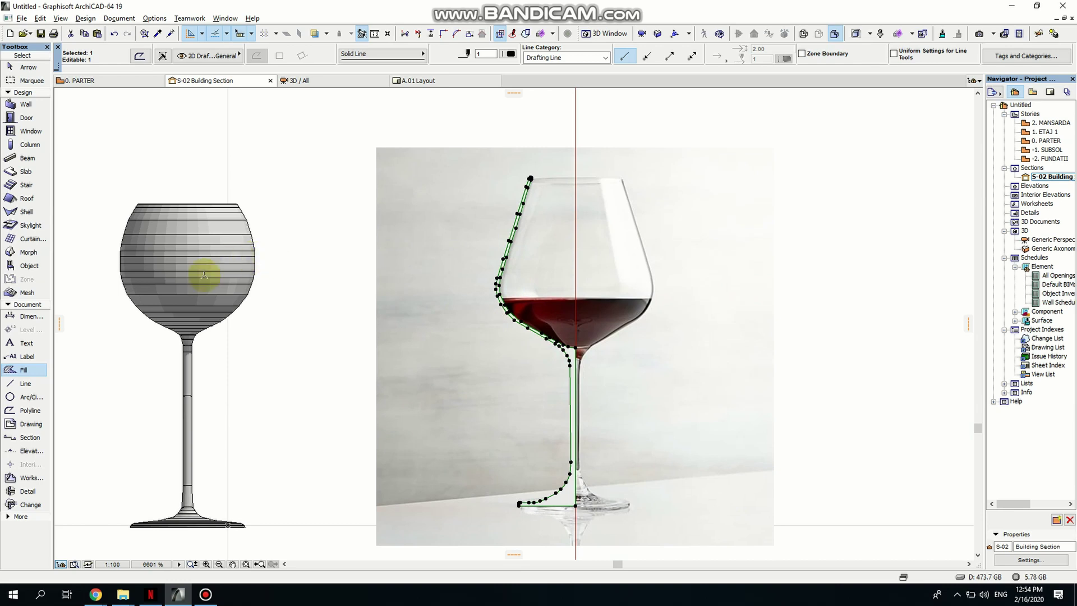
pyautogui.press('Escape')
pyautogui.press('Escape')
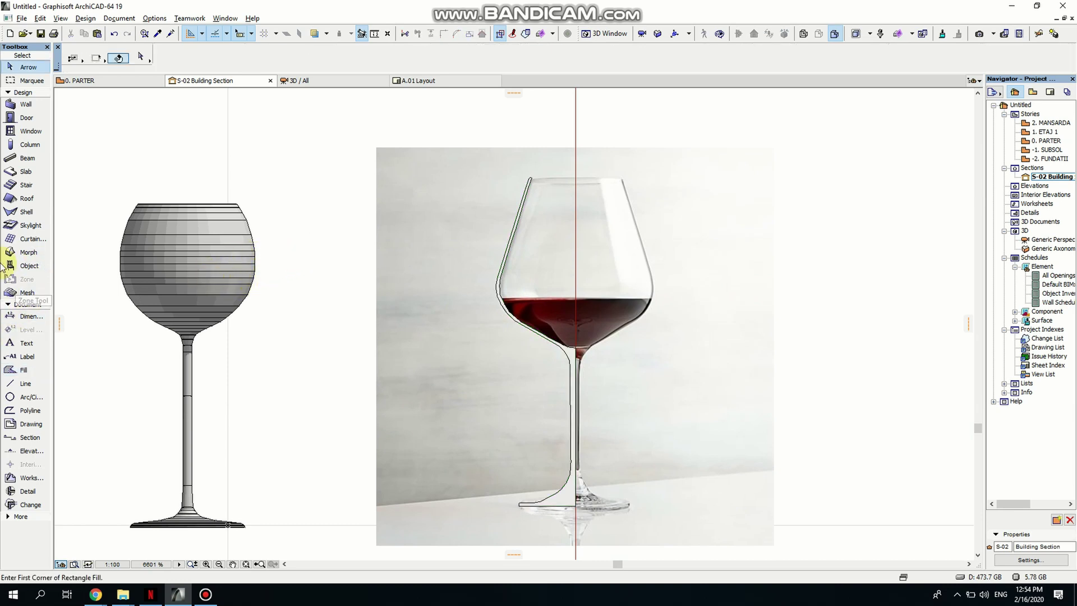
# - Revolve the filled glass profile 360° around the stem's centre axis into a revolved morph, using the Magic Wand
pyautogui.click(11, 253)
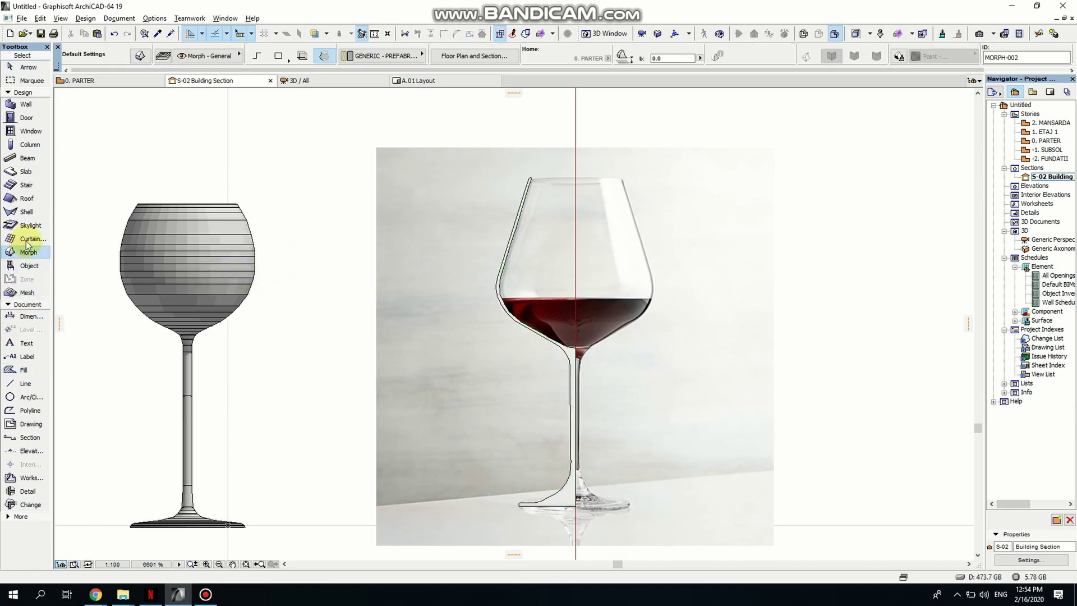
pyautogui.click(323, 57)
pyautogui.scroll(5, 522, 250)
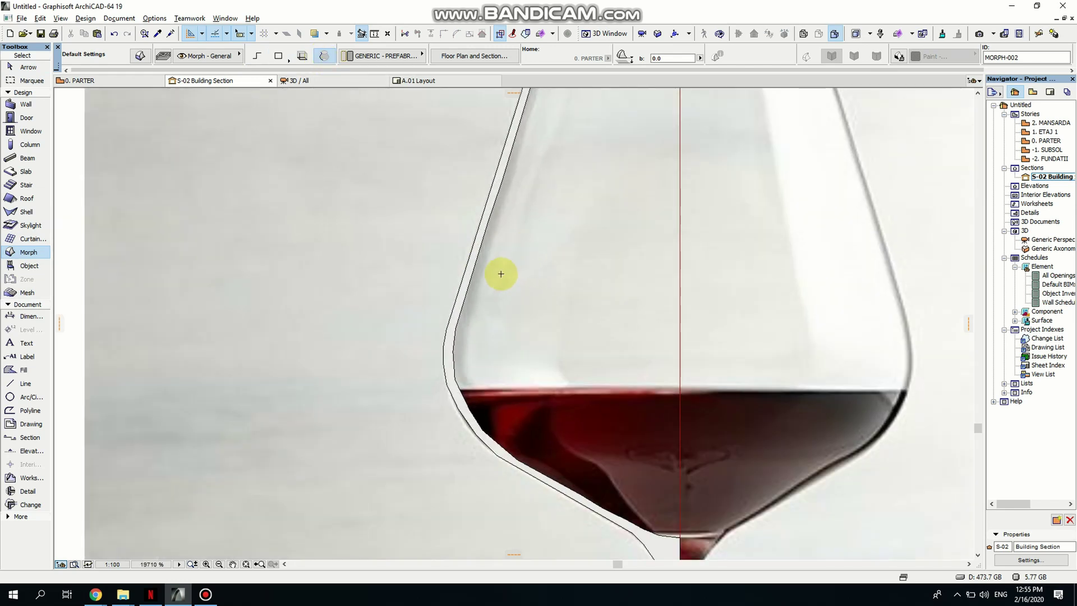
pyautogui.click(470, 282)
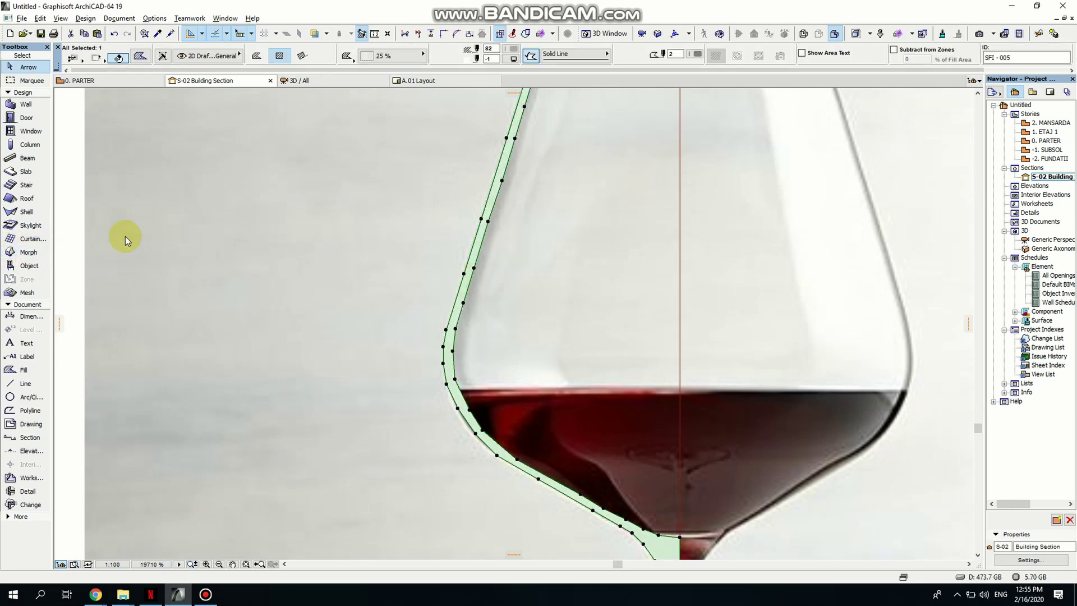
pyautogui.click(28, 253)
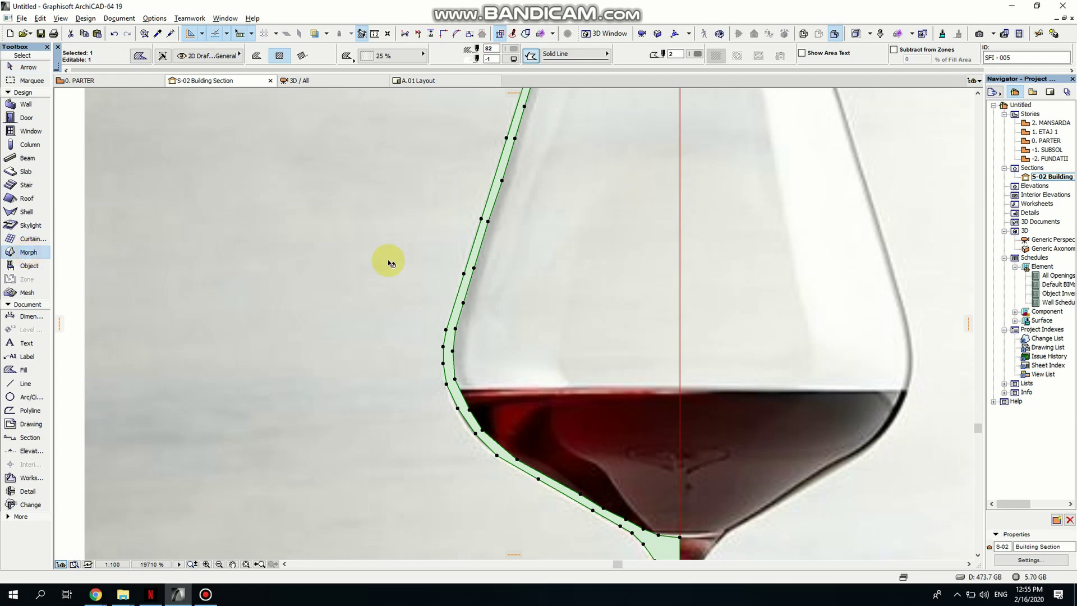
pyautogui.scroll(4, 459, 295)
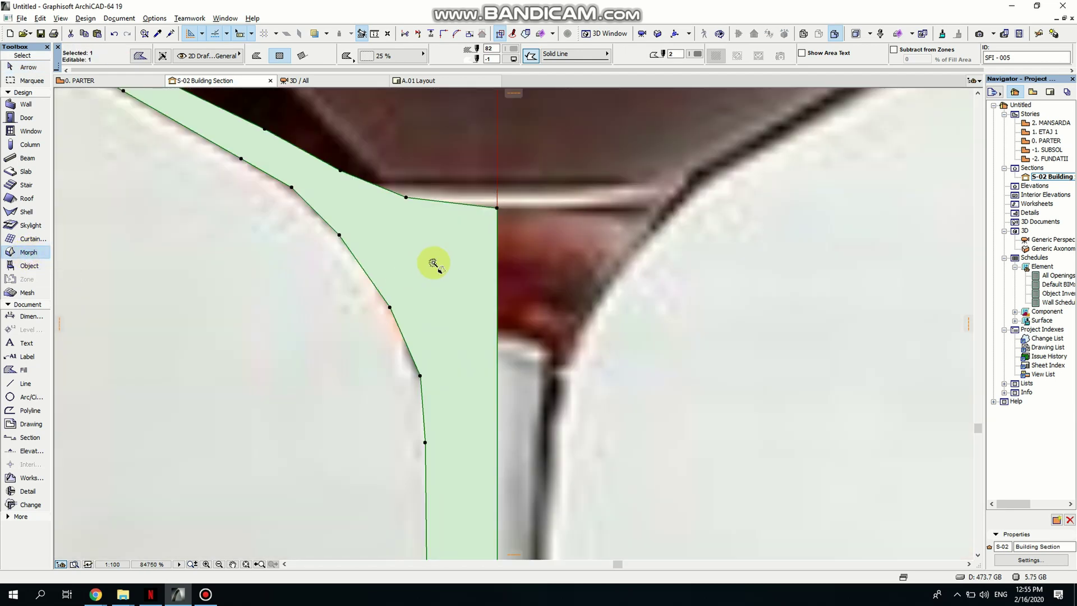
pyautogui.click(433, 264)
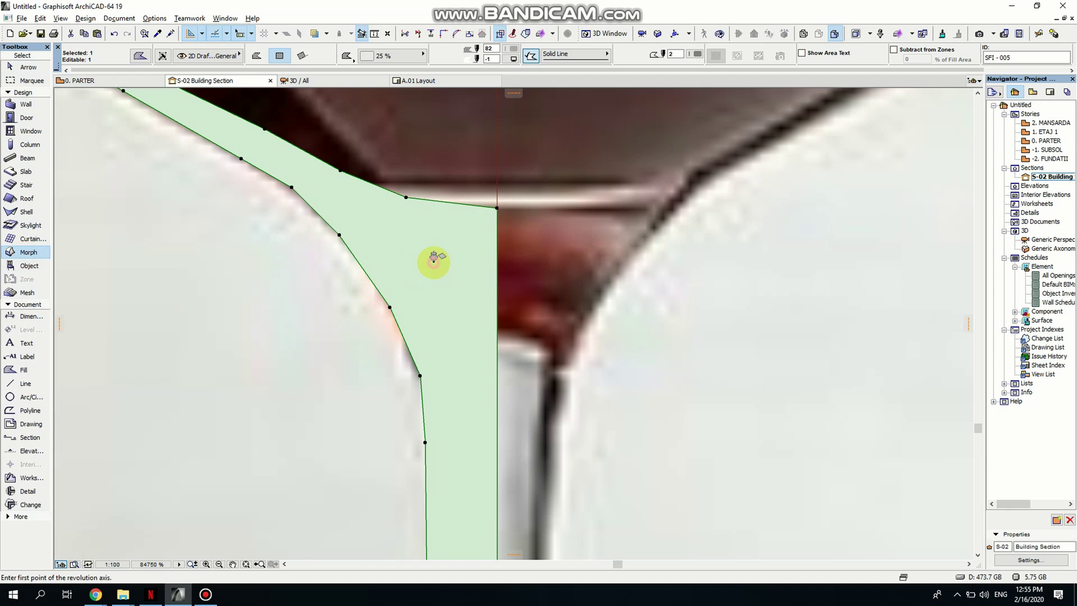
pyautogui.click(497, 208)
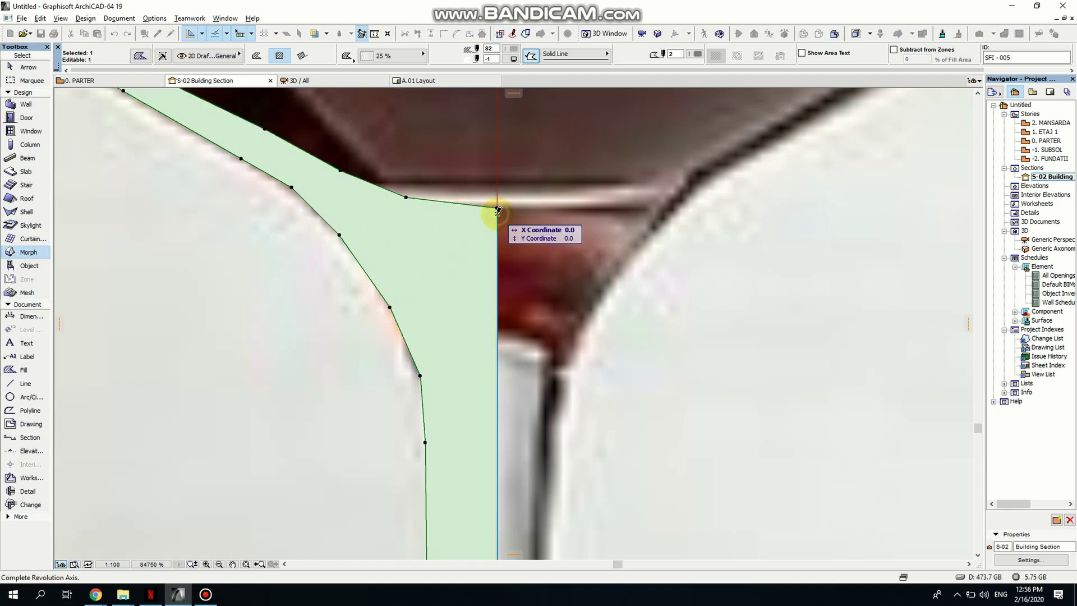
pyautogui.click(499, 259)
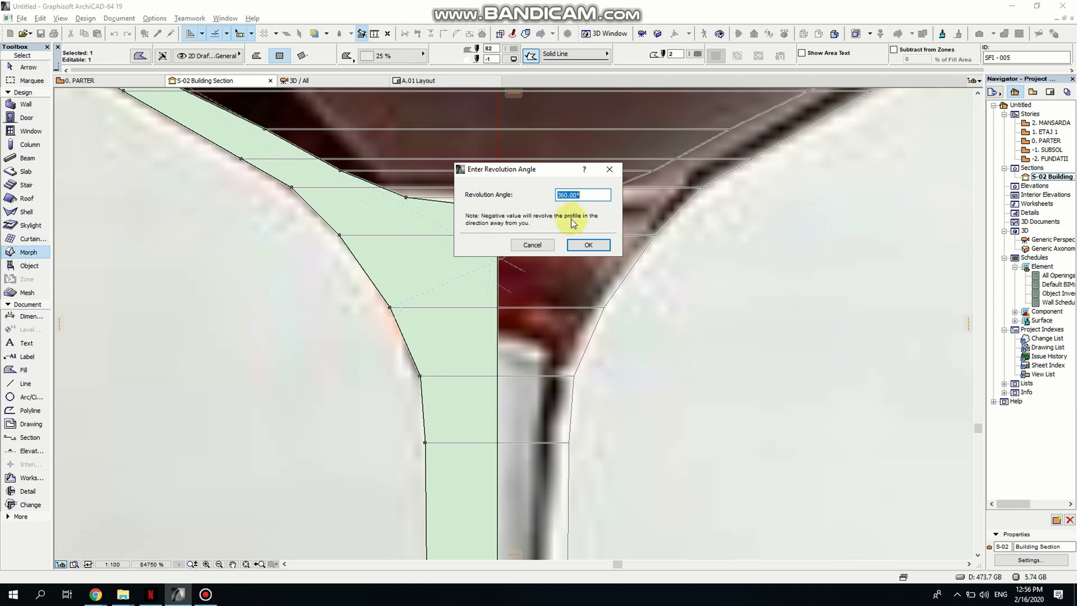
pyautogui.click(589, 245)
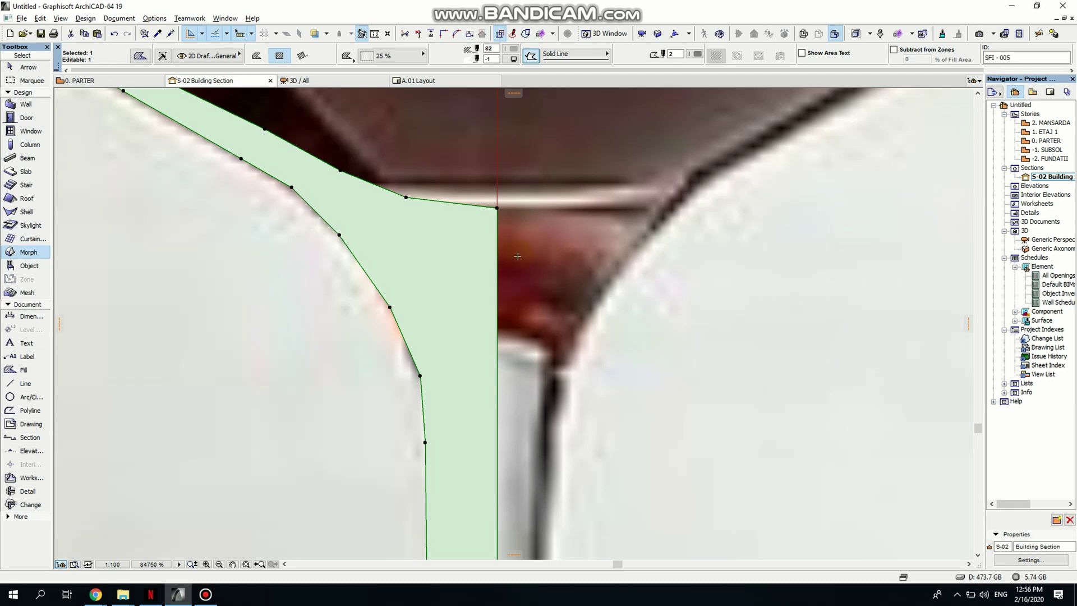
pyautogui.click(448, 271)
pyautogui.scroll(-10, 447, 273)
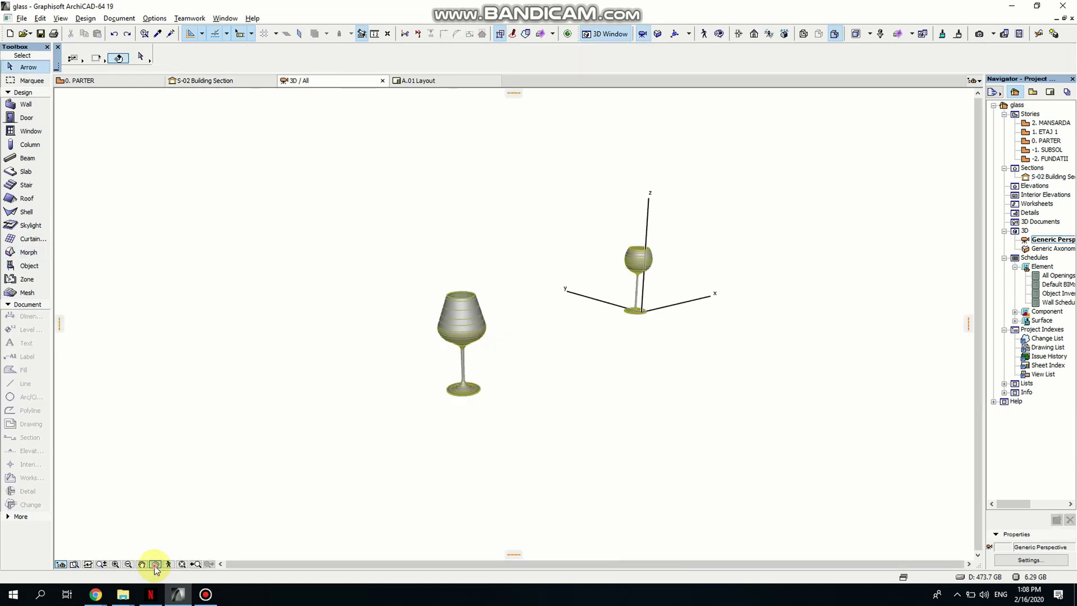
# - Orbit around the two wine glasses in the 3D view to examine their shapes
pyautogui.click(153, 565)
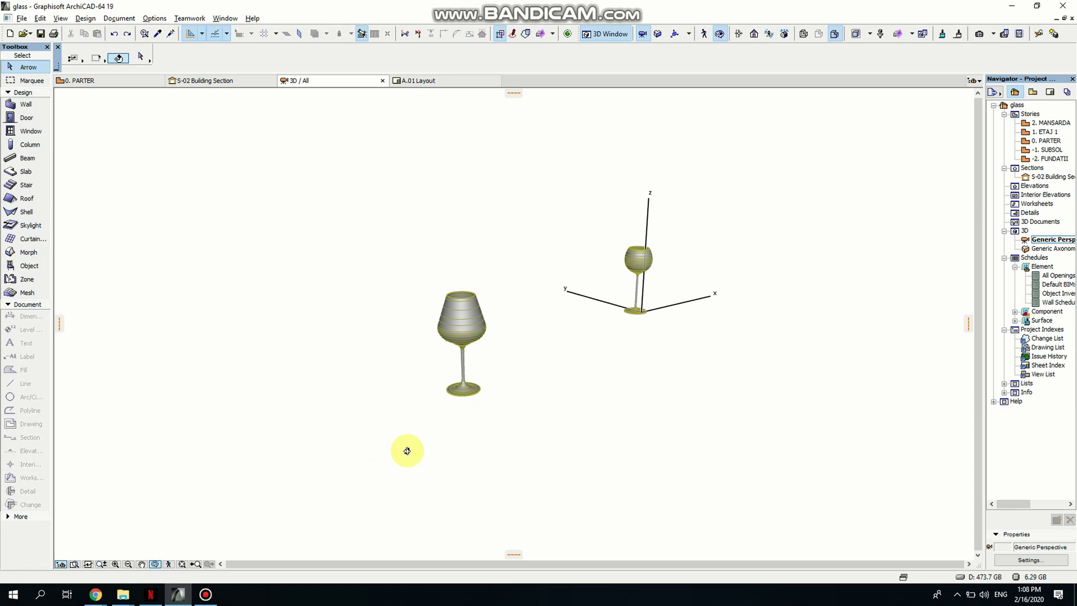
pyautogui.scroll(3, 471, 383)
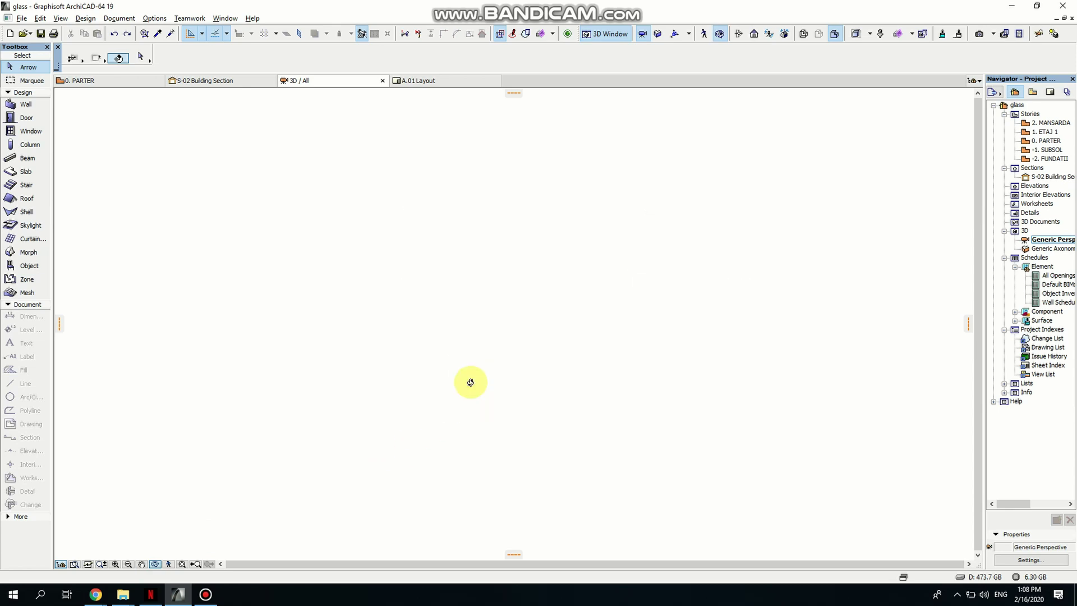
pyautogui.moveTo(470, 382); pyautogui.dragTo(469, 391)
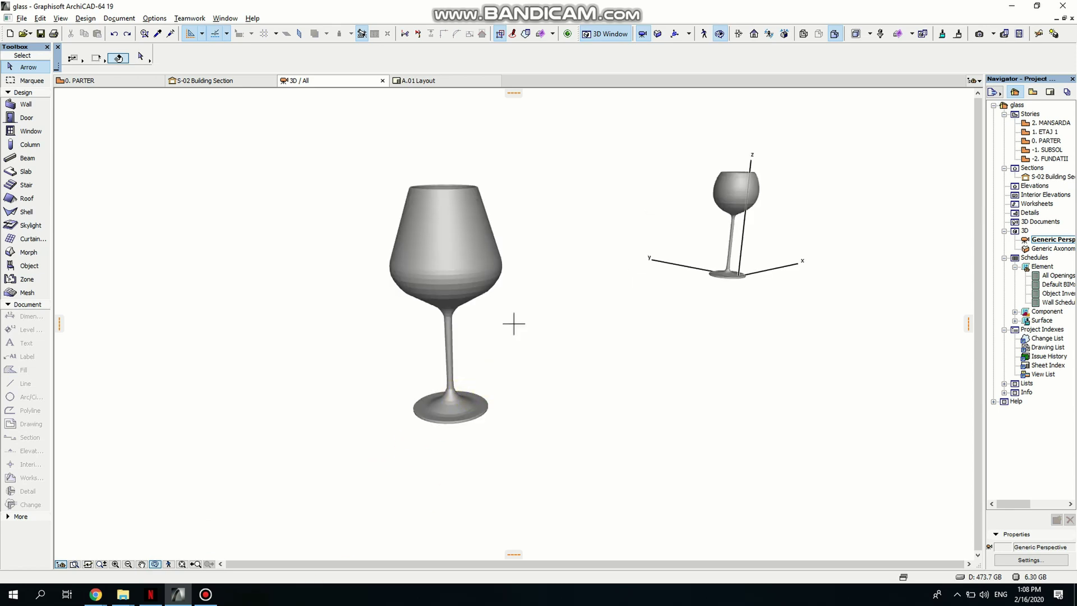
pyautogui.moveTo(469, 276); pyautogui.dragTo(296, 281)
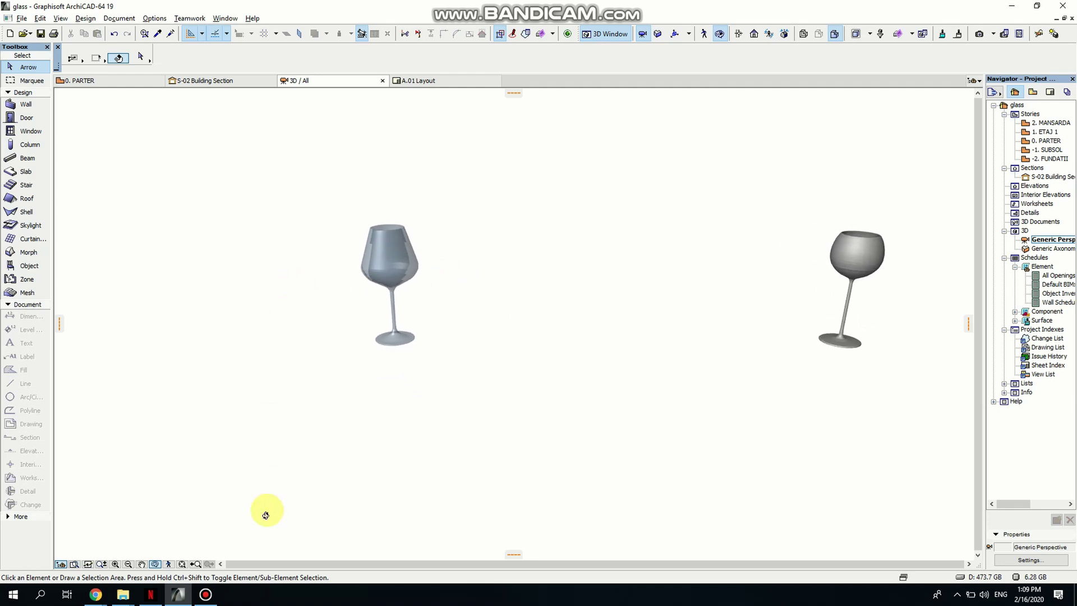
pyautogui.click(206, 594)
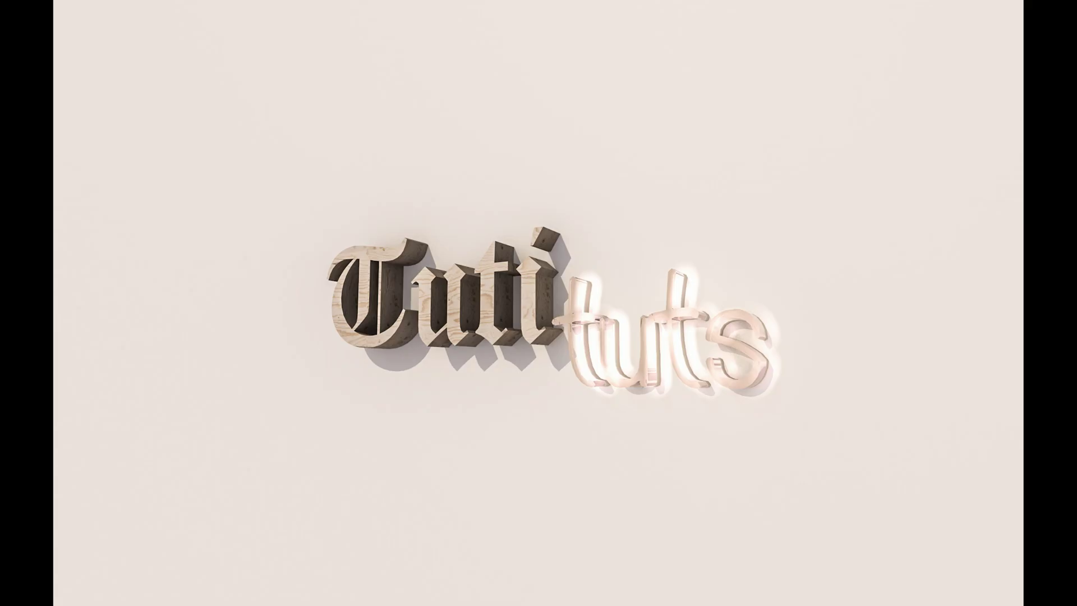